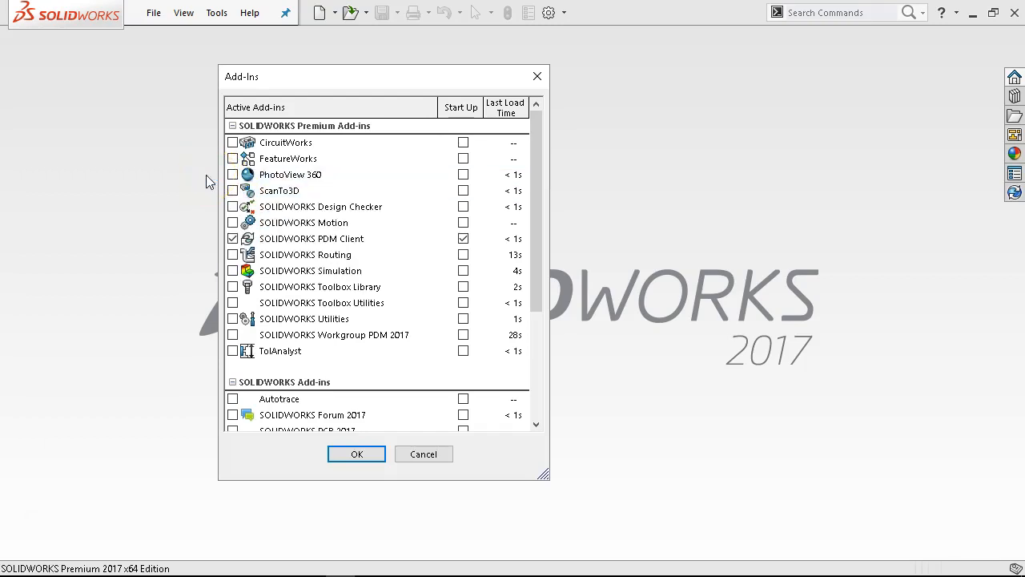
Review the SOLIDWORKS Premium Add-ins from CircuitWorks to TolAnalyst, continuing down to the Other Add-ins group
{"action": "left_click", "coordinate": [215, 181]}
{"action": "mouse_move", "coordinate": [228, 176]}
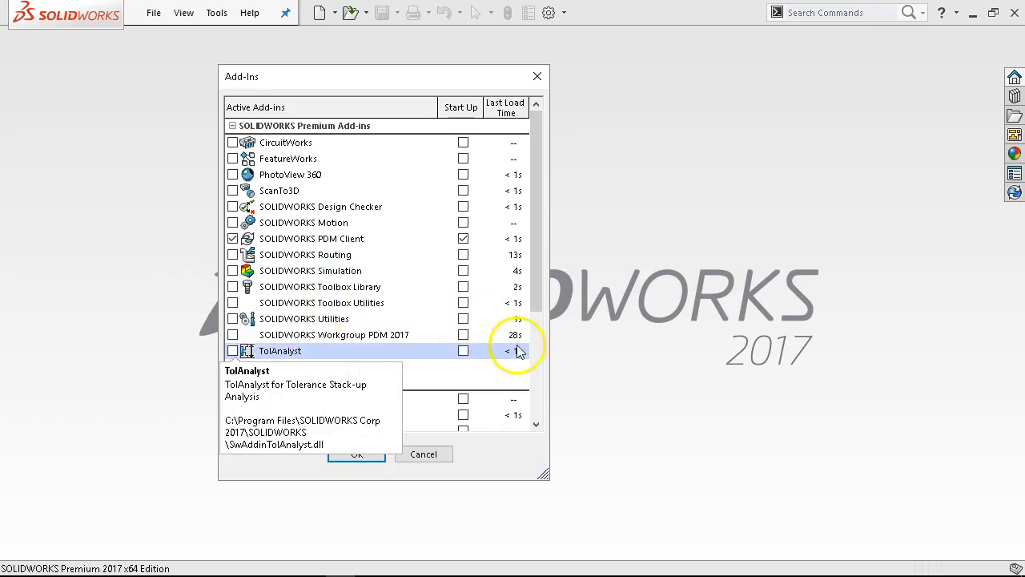
{"action": "left_click_drag", "start_coordinate": [539, 245], "coordinate": [539, 273]}
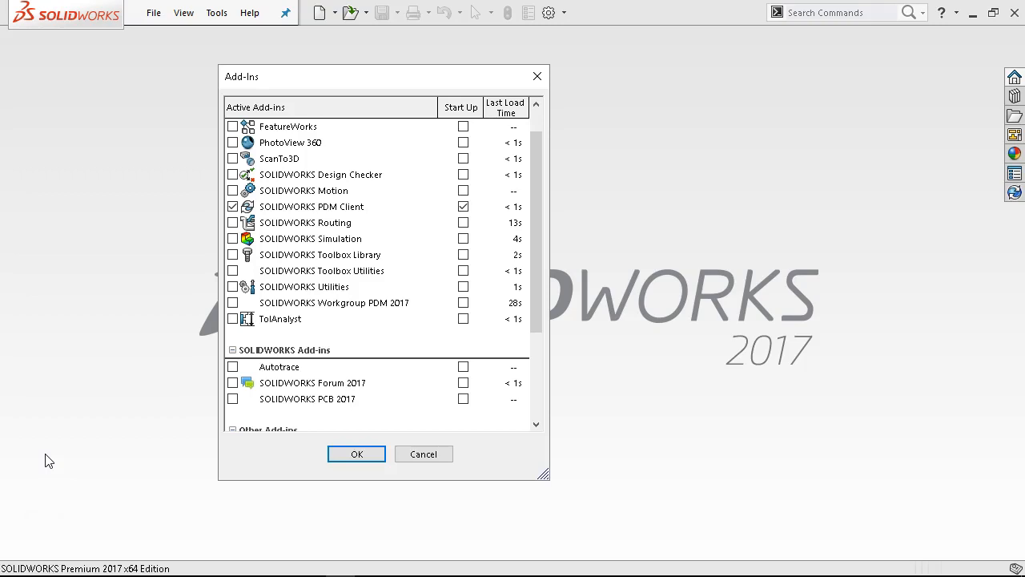
{"action": "left_click", "coordinate": [34, 477]}
{"action": "left_click", "coordinate": [250, 274]}
{"action": "left_click_drag", "start_coordinate": [537, 257], "coordinate": [531, 315]}
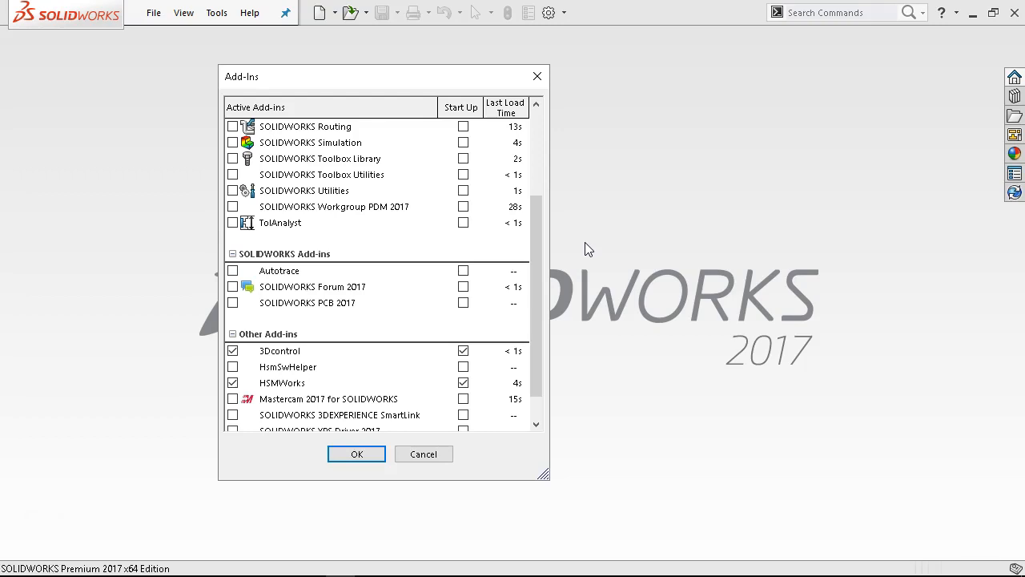
Find the MagicTracer 2.0 folder among the programs installed in Windows and return to the Add-Ins dialog
{"action": "left_click", "coordinate": [23, 566]}
{"action": "scroll", "coordinate": [65, 442], "scroll_direction": "down", "scroll_amount": 10}
{"action": "scroll", "coordinate": [64, 436], "scroll_direction": "down", "scroll_amount": 10}
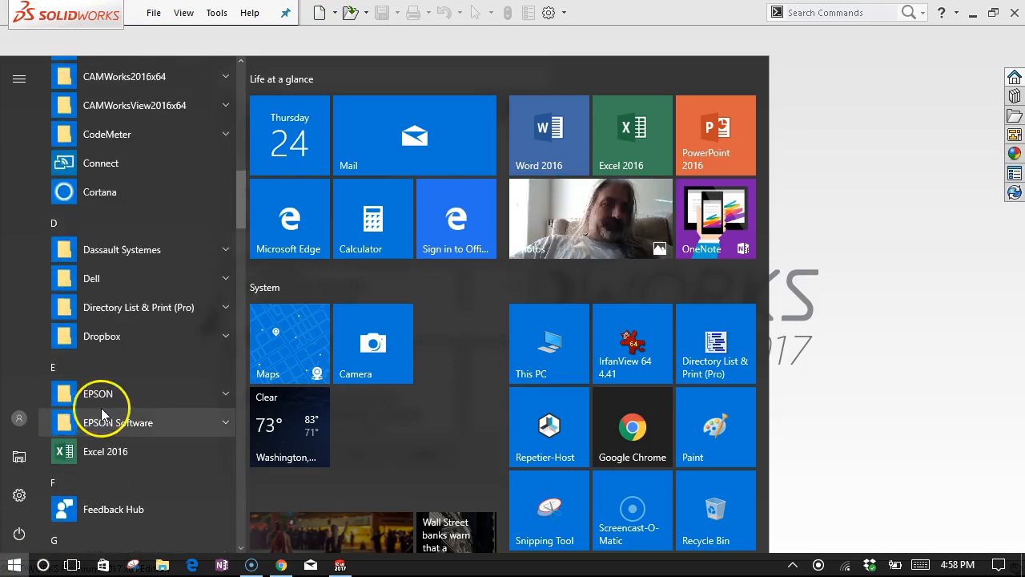
{"action": "scroll", "coordinate": [101, 407], "scroll_direction": "down", "scroll_amount": 10}
{"action": "scroll", "coordinate": [105, 406], "scroll_direction": "down", "scroll_amount": 7}
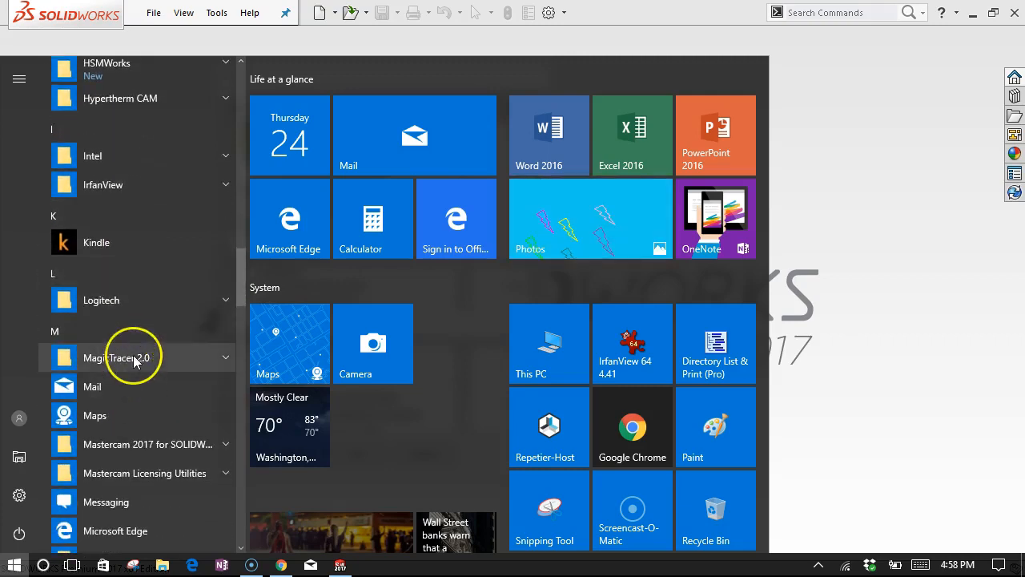
{"action": "left_click", "coordinate": [135, 358]}
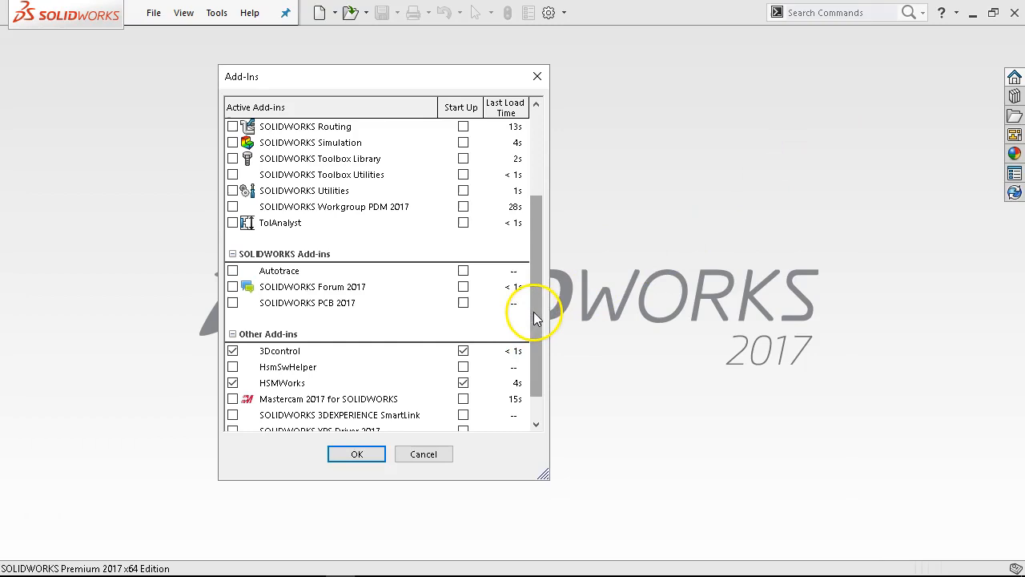
Review the SOLIDWORKS Add-ins and Other Add-ins groups, recheck the whole list and accept the Add-Ins dialog
{"action": "scroll", "coordinate": [529, 315], "scroll_direction": "down", "scroll_amount": 1}
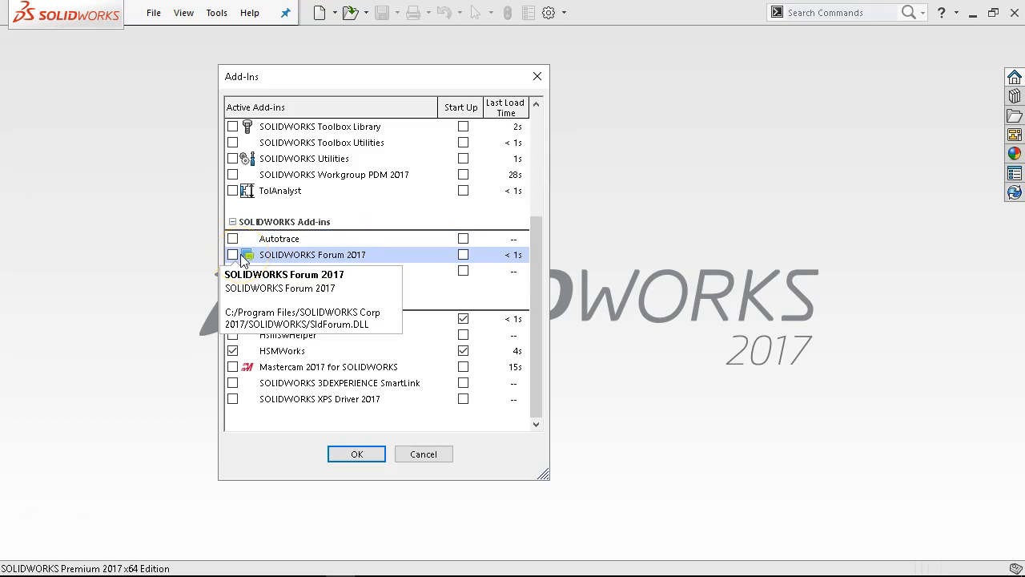
{"action": "left_click", "coordinate": [457, 317]}
{"action": "left_click", "coordinate": [476, 259]}
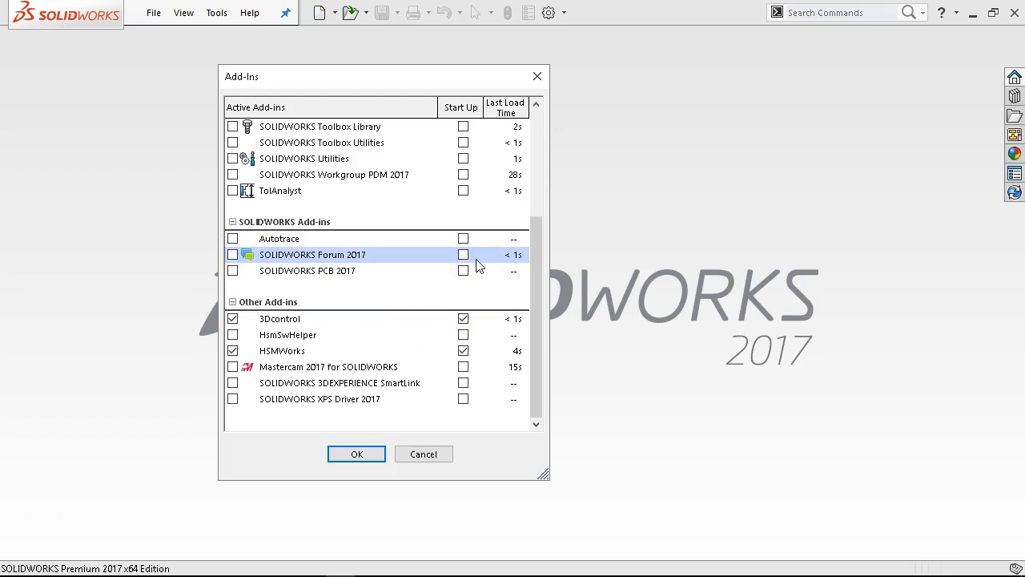
{"action": "left_click", "coordinate": [398, 272]}
{"action": "left_click", "coordinate": [184, 253]}
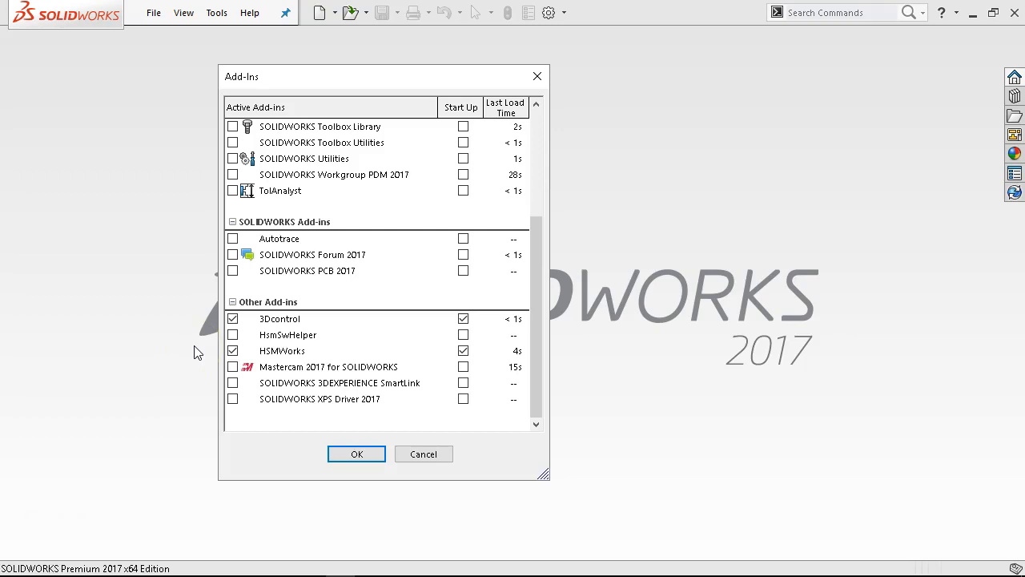
{"action": "left_click", "coordinate": [273, 380]}
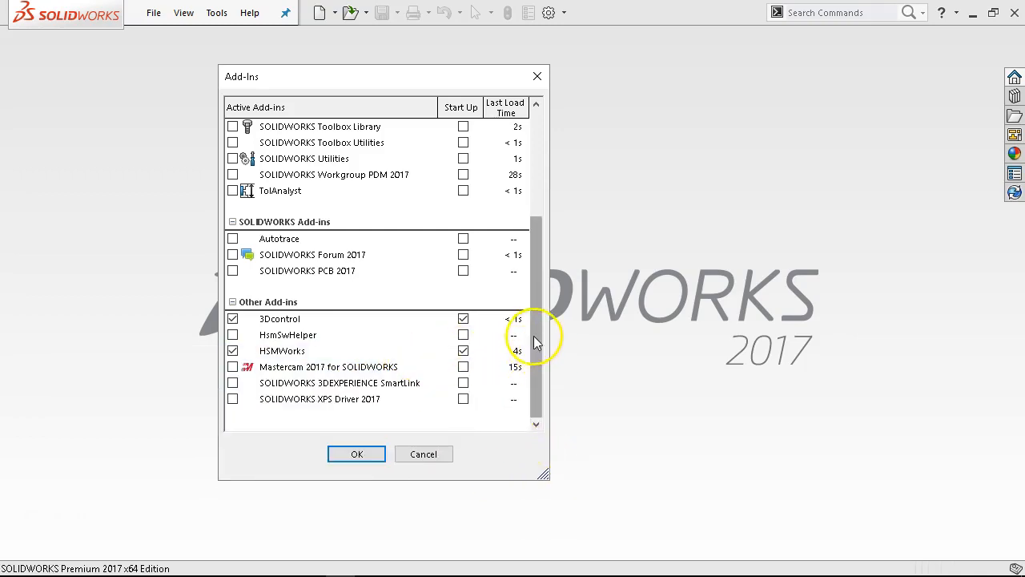
{"action": "left_click_drag", "start_coordinate": [538, 324], "coordinate": [527, 218]}
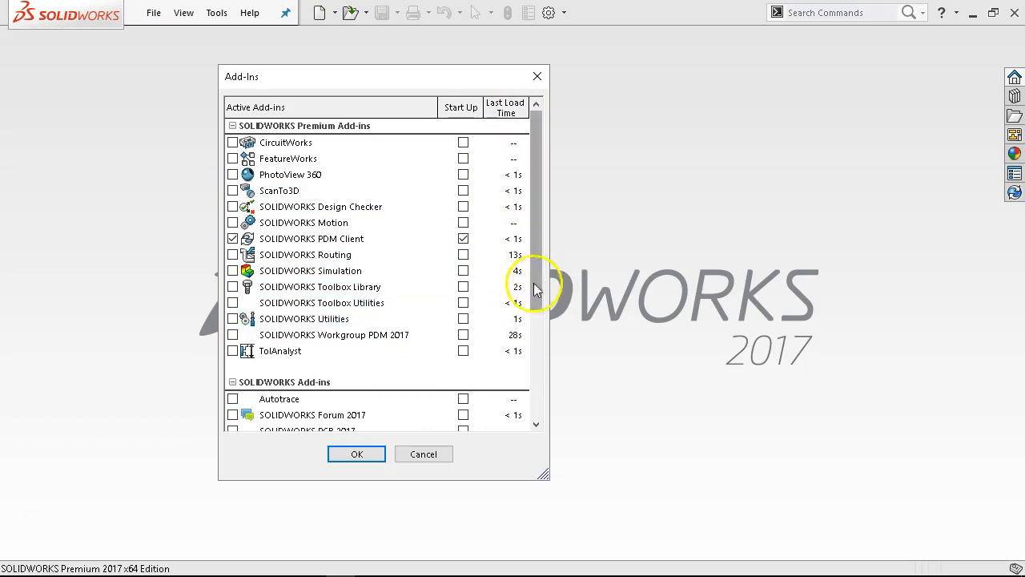
{"action": "left_click_drag", "start_coordinate": [535, 264], "coordinate": [535, 322]}
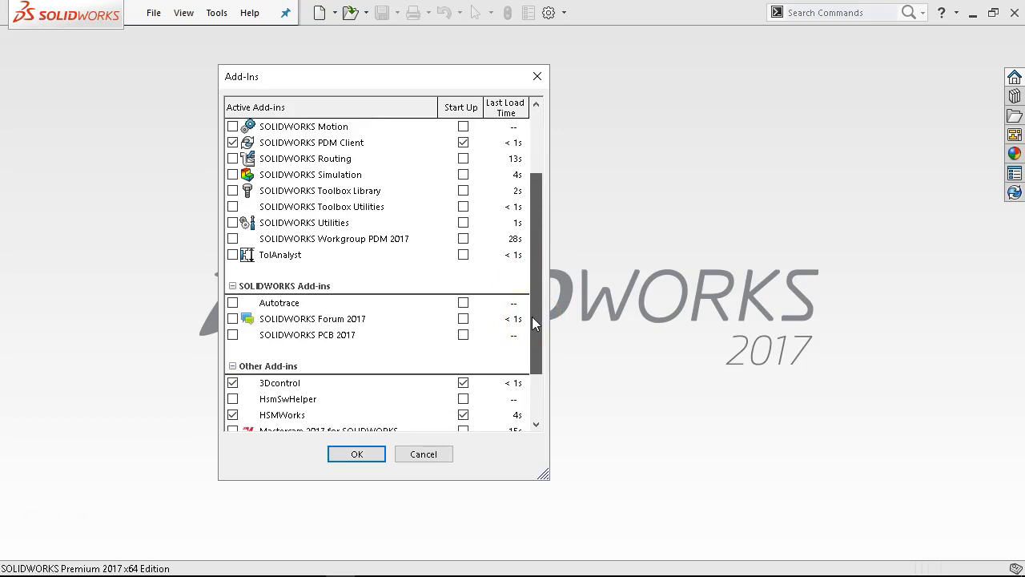
{"action": "left_click_drag", "start_coordinate": [535, 322], "coordinate": [531, 382]}
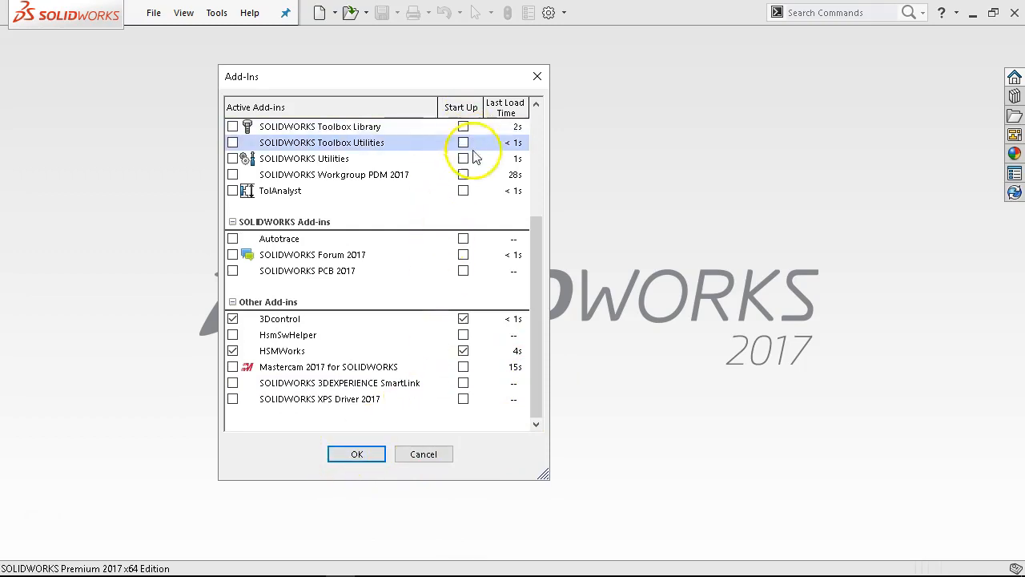
{"action": "left_click", "coordinate": [362, 457]}
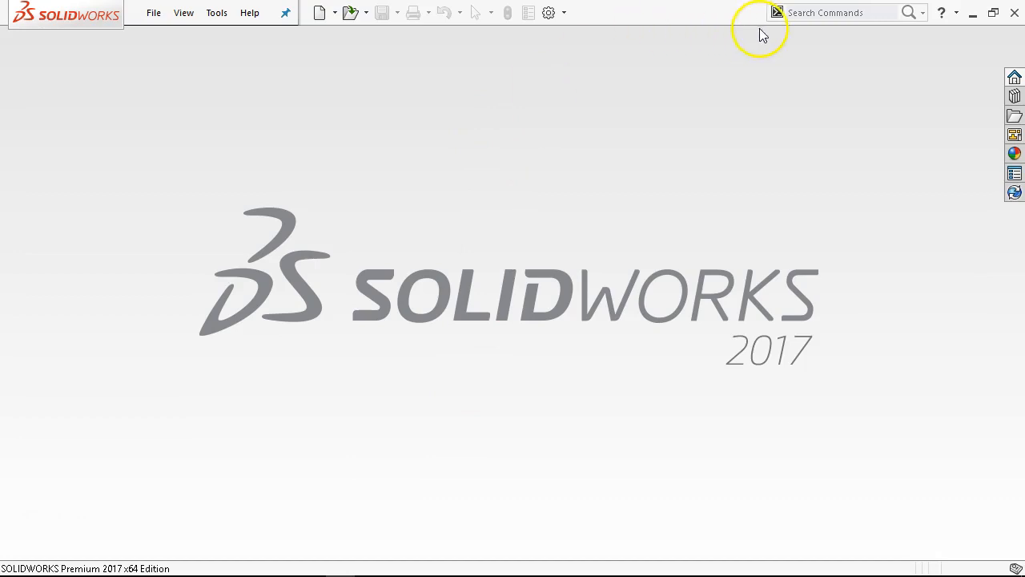
Examine the available search scopes for the command search and close the list without choosing one
{"action": "left_click", "coordinate": [923, 14]}
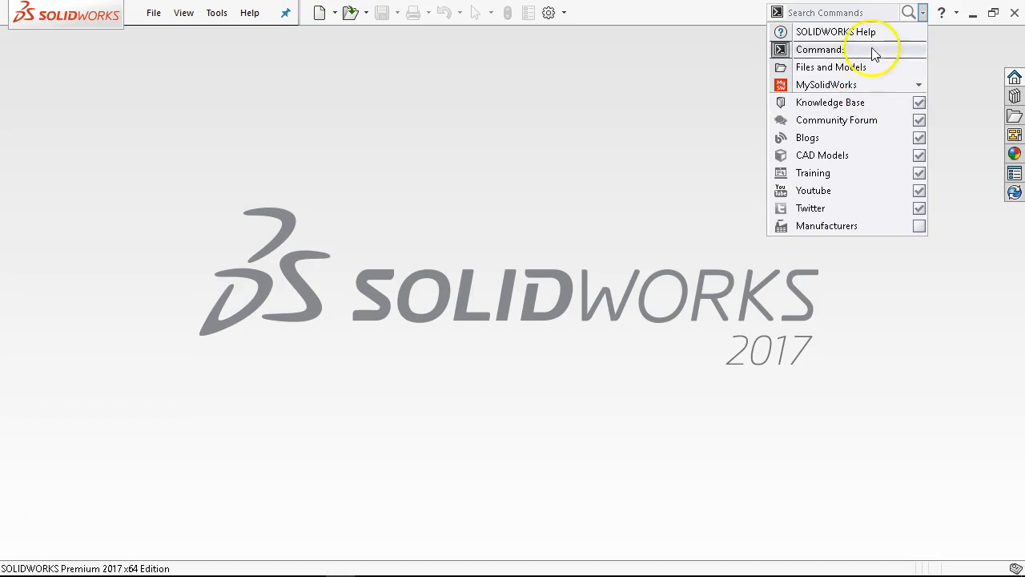
{"action": "left_click", "coordinate": [700, 14]}
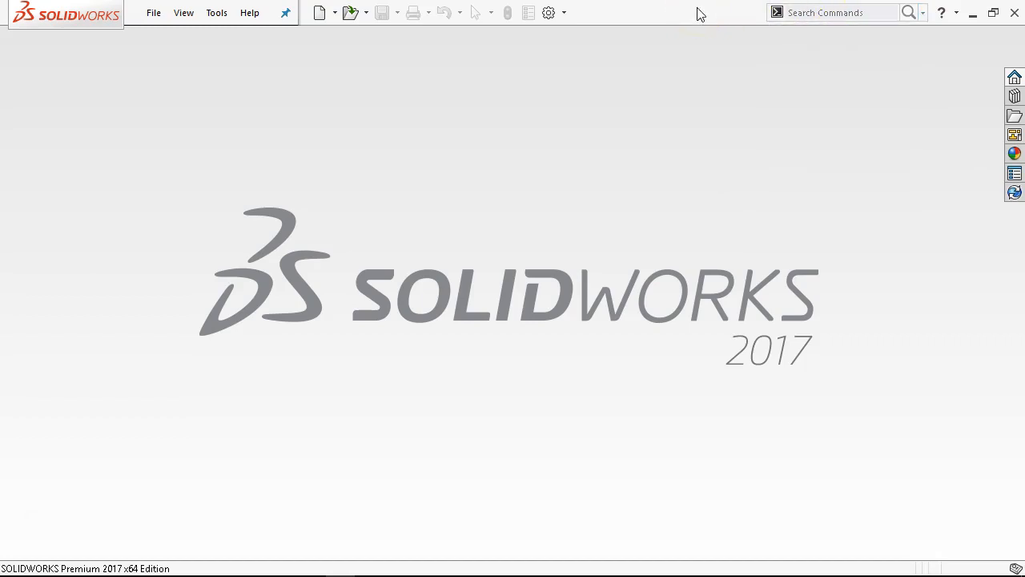
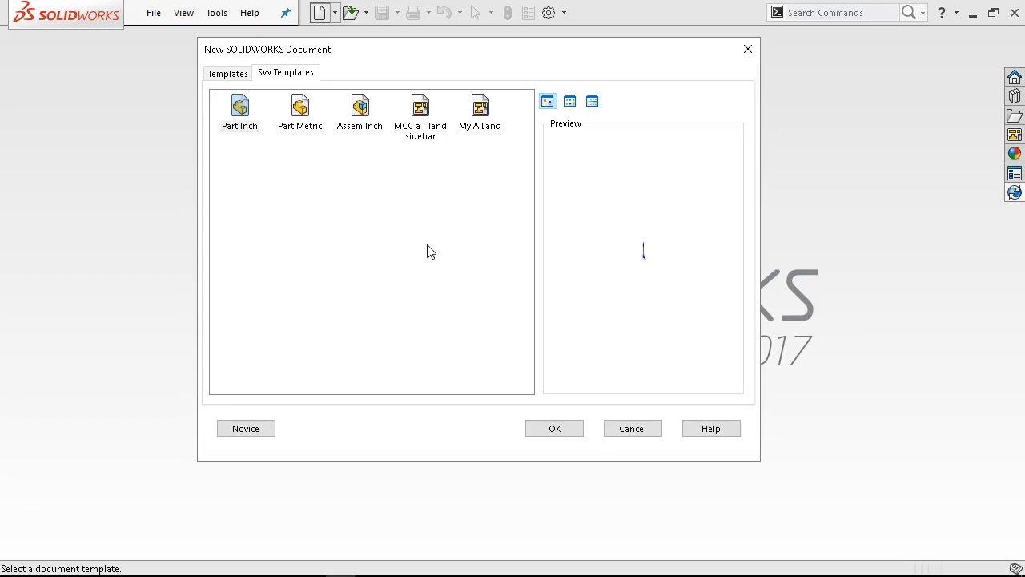
Compare the default and SW Templates groups and create a new part from the Part Inch template
{"action": "left_click", "coordinate": [229, 74]}
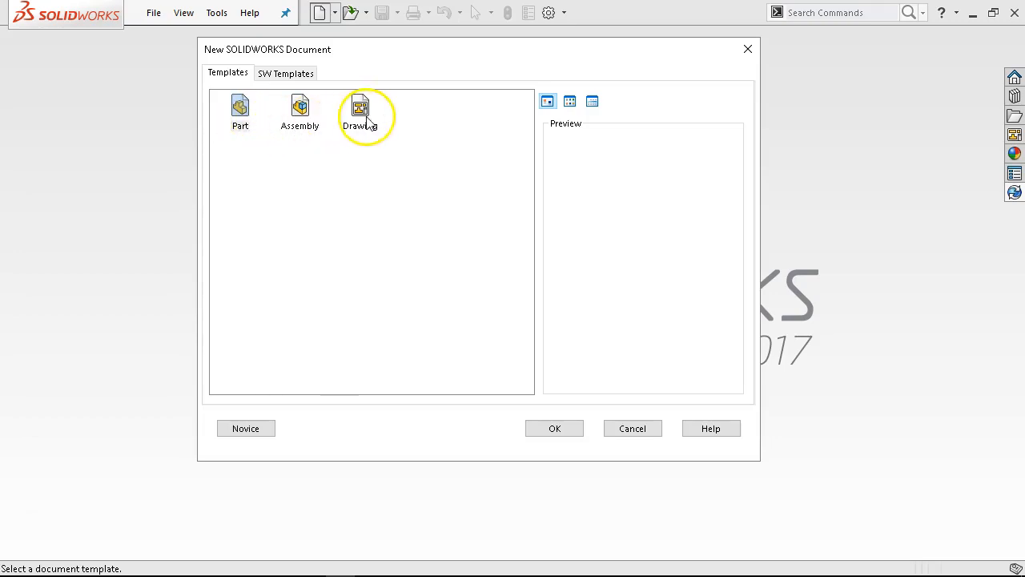
{"action": "left_click", "coordinate": [302, 76]}
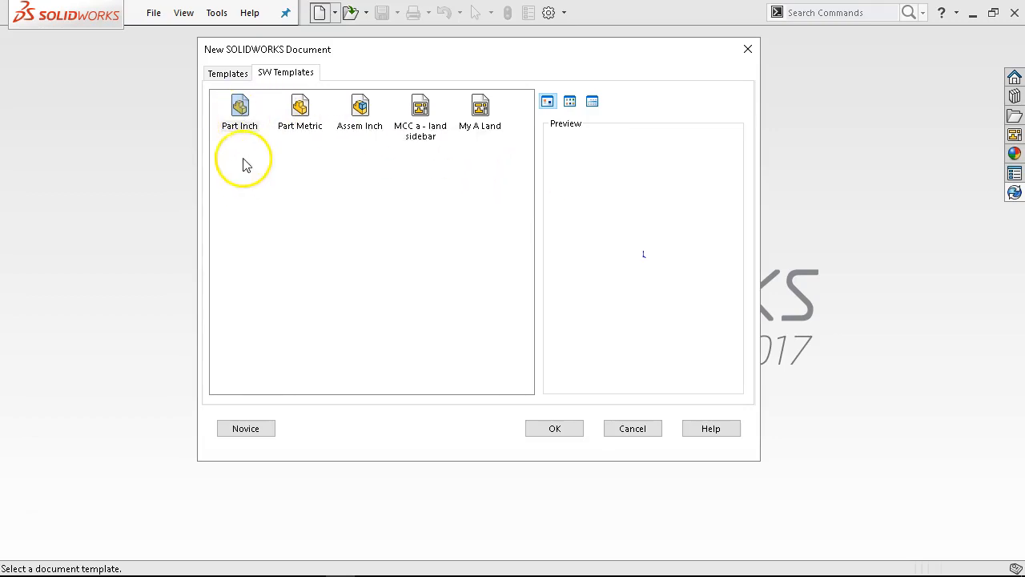
{"action": "left_click", "coordinate": [237, 78]}
{"action": "double_click", "coordinate": [242, 116]}
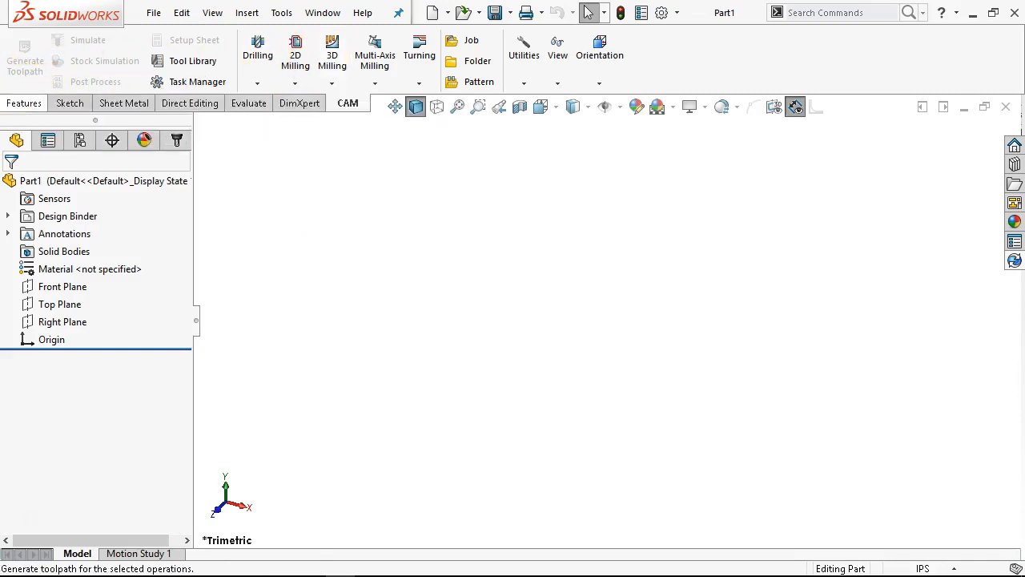
Show the Features commands and remove the CAM and Sheet Metal groups from the CommandManager
{"action": "left_click", "coordinate": [20, 103]}
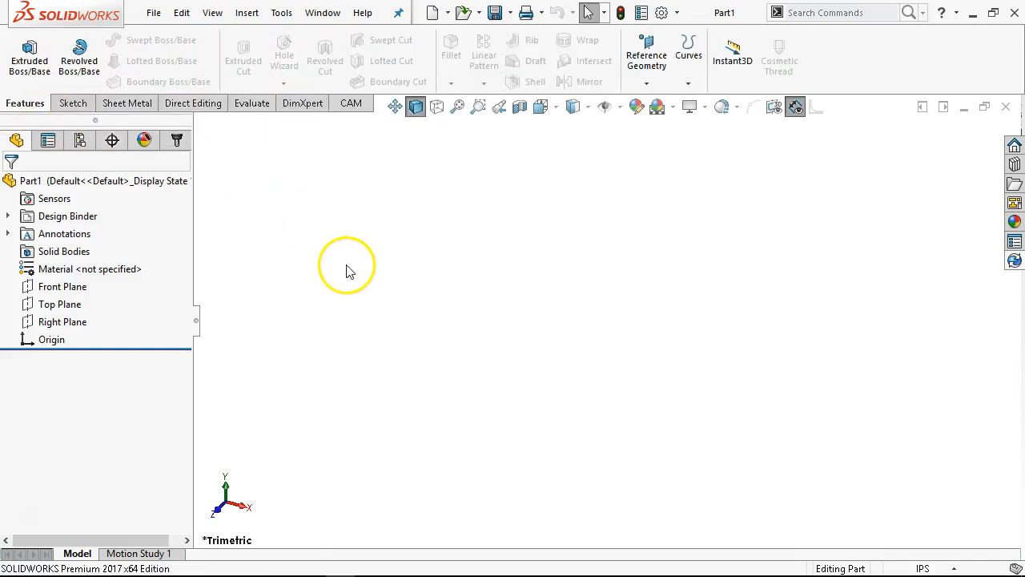
{"action": "right_click", "coordinate": [350, 103]}
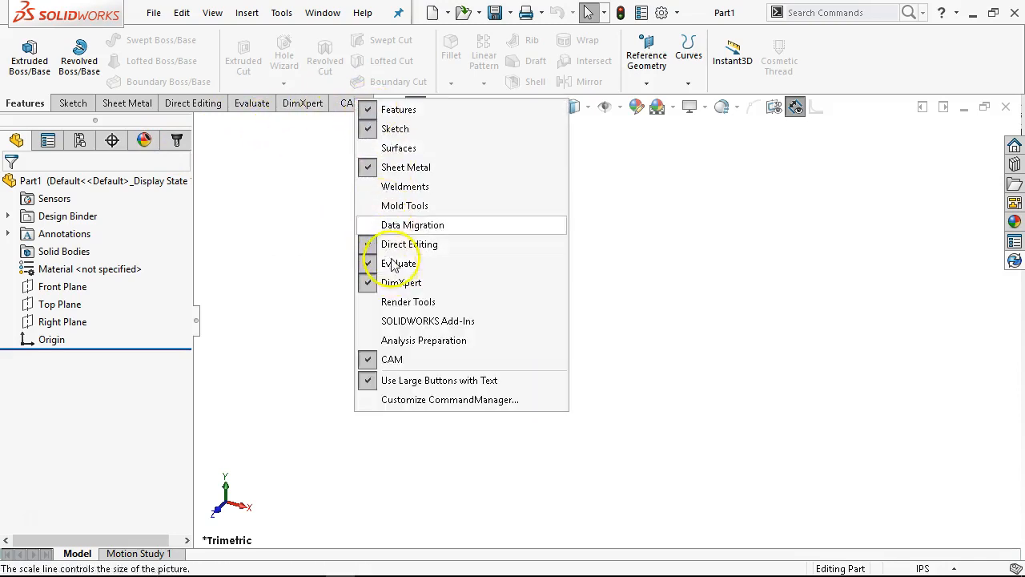
{"action": "left_click", "coordinate": [378, 359]}
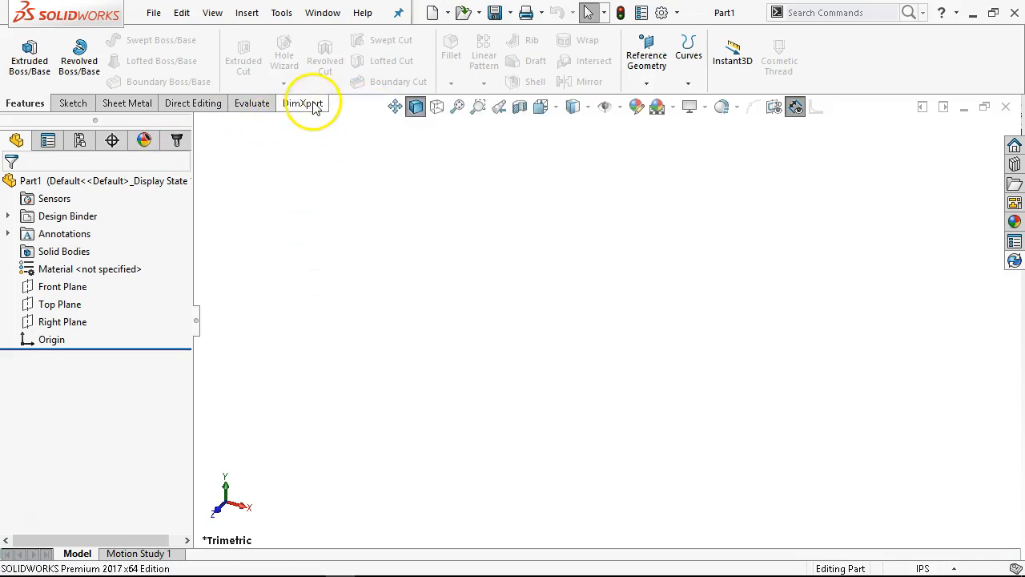
{"action": "right_click", "coordinate": [117, 111]}
{"action": "left_click", "coordinate": [165, 171]}
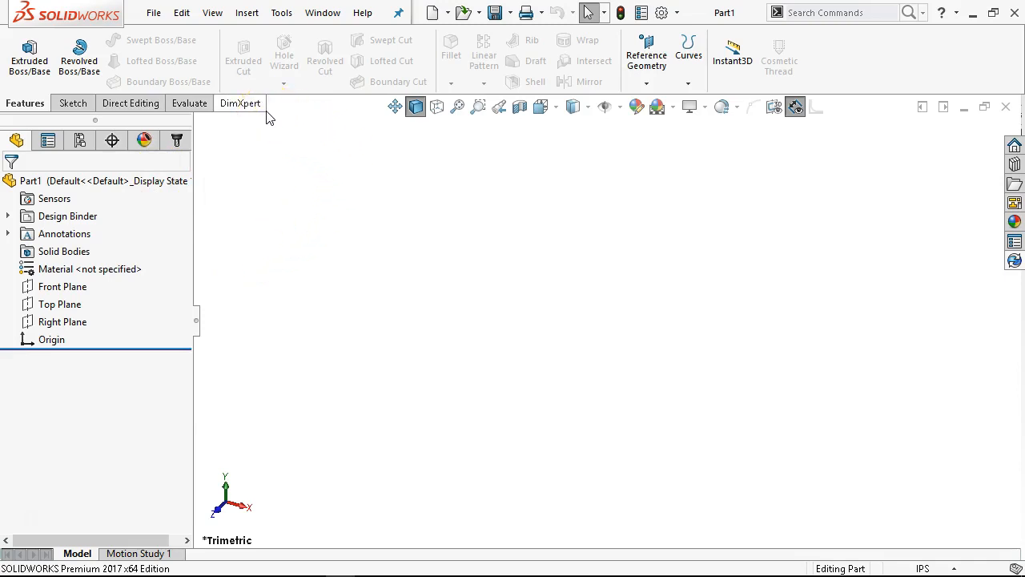
{"action": "left_click", "coordinate": [290, 169]}
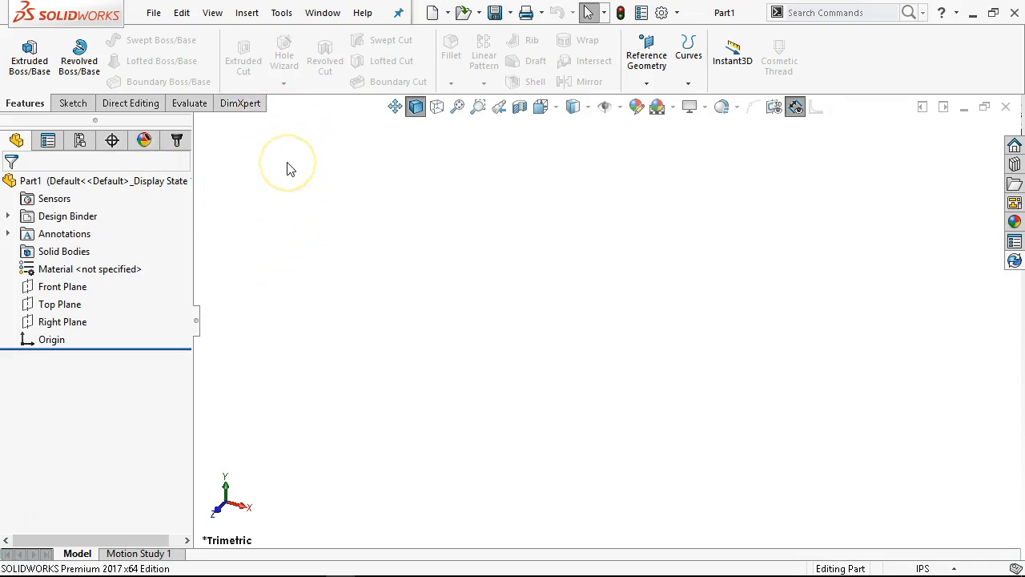
Examine the Sheet Metal and Weldments commands available for insertion, without starting any of them
{"action": "left_click", "coordinate": [246, 13]}
{"action": "left_click", "coordinate": [281, 14]}
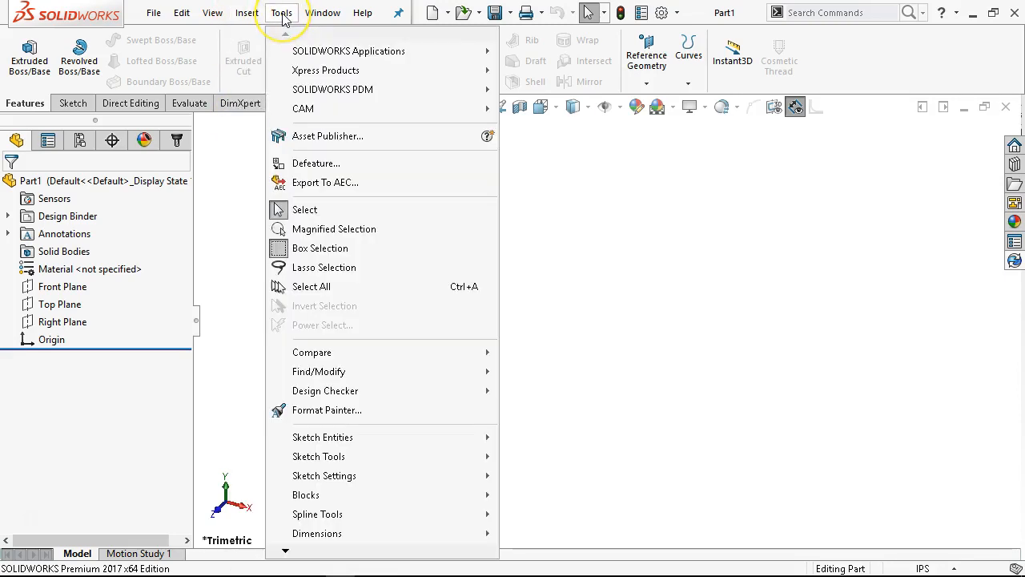
{"action": "mouse_move", "coordinate": [248, 20]}
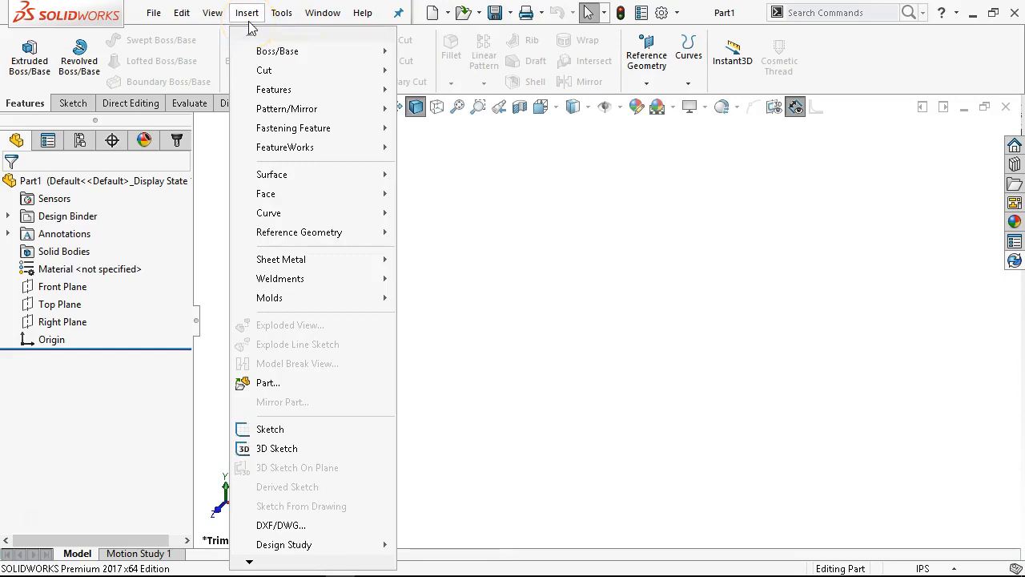
{"action": "mouse_move", "coordinate": [270, 265]}
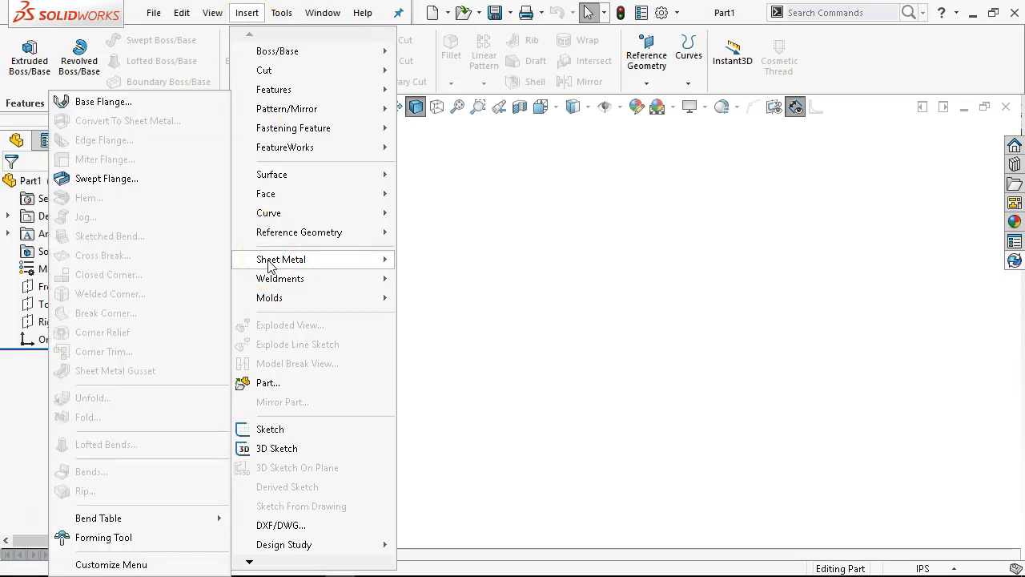
{"action": "left_click", "coordinate": [281, 279]}
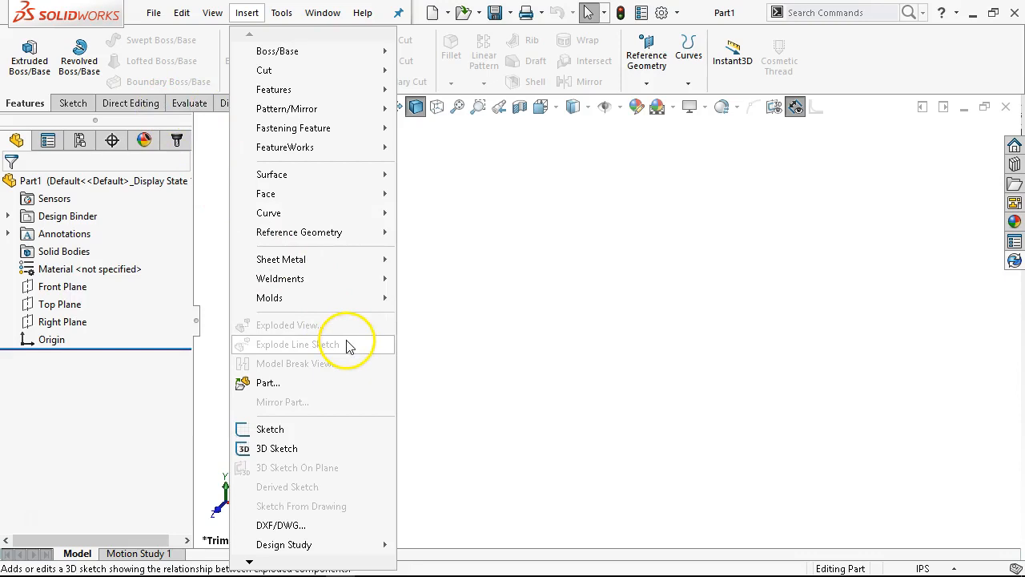
{"action": "left_click", "coordinate": [469, 227]}
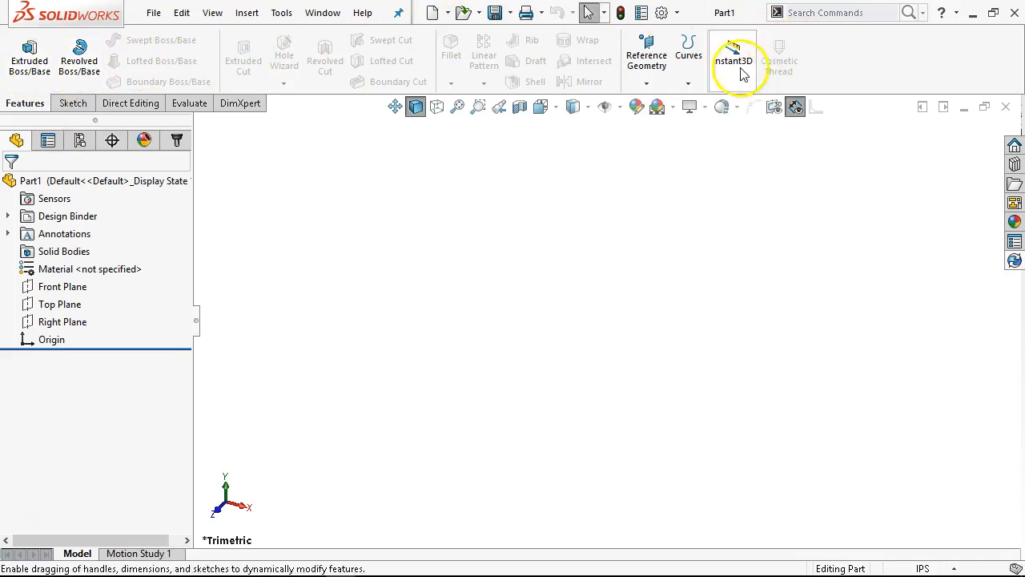
Review the Features commands, including Revolved Boss/Base, the Reference Geometry and Curves options, and Instant3D
{"action": "left_click", "coordinate": [82, 68]}
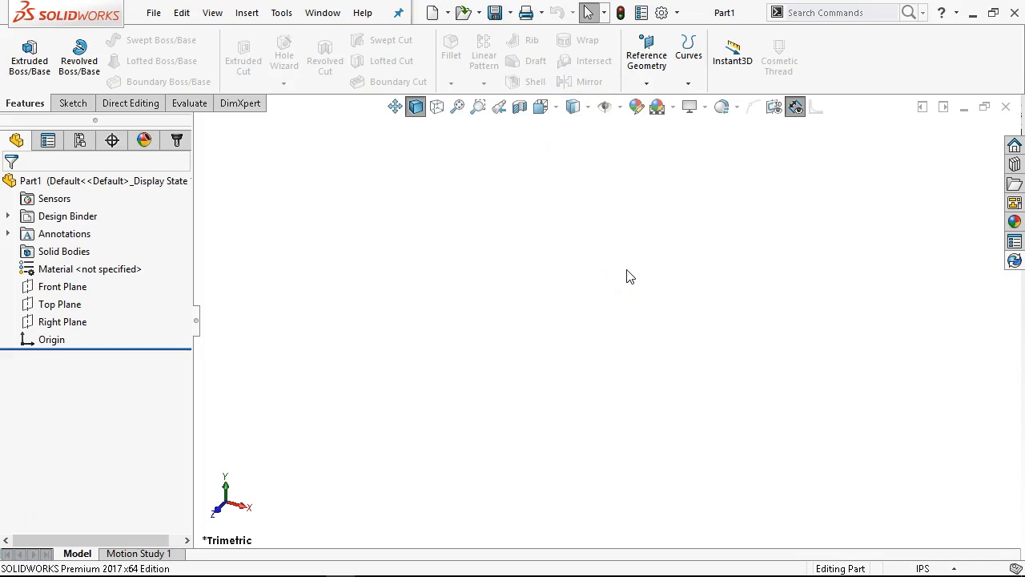
{"action": "left_click", "coordinate": [647, 84]}
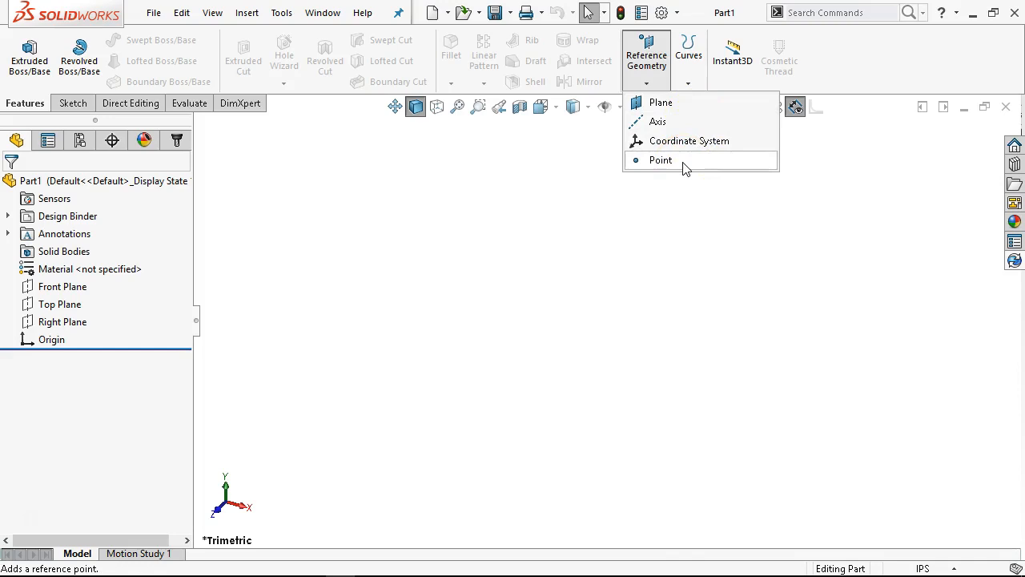
{"action": "left_click", "coordinate": [740, 96]}
{"action": "left_click", "coordinate": [688, 84]}
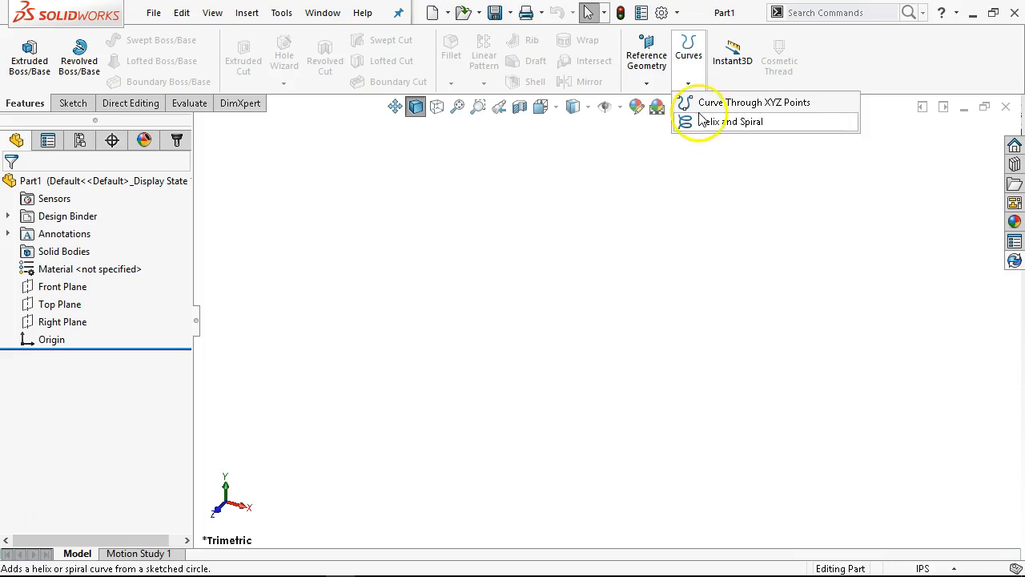
{"action": "left_click", "coordinate": [861, 63]}
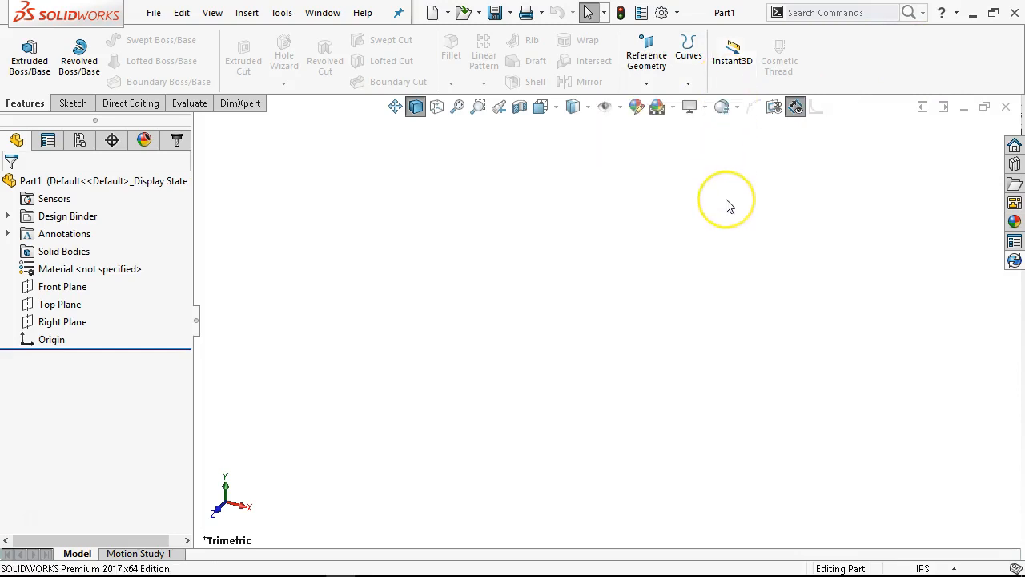
{"action": "left_click", "coordinate": [734, 61]}
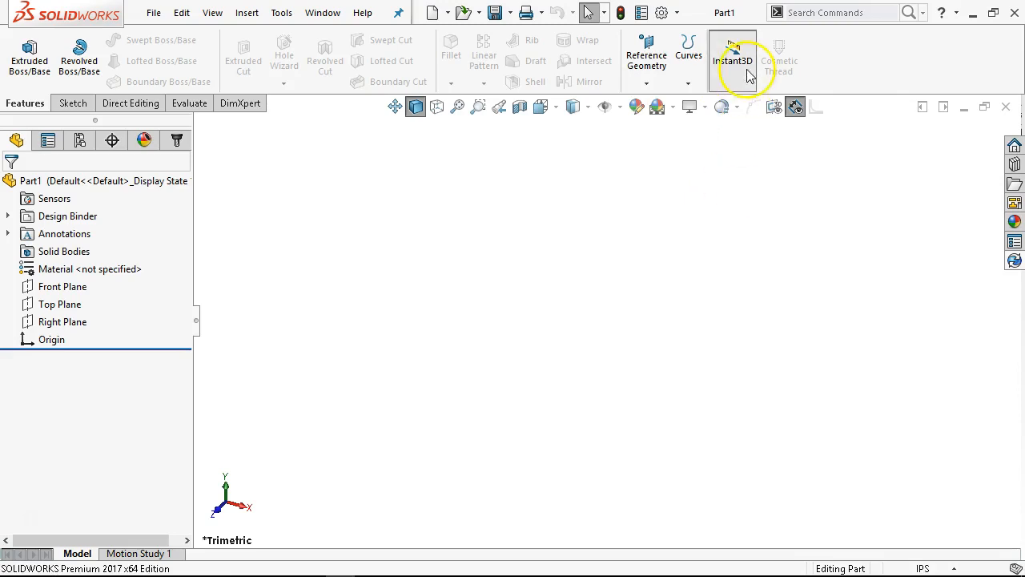
{"action": "left_click", "coordinate": [734, 78]}
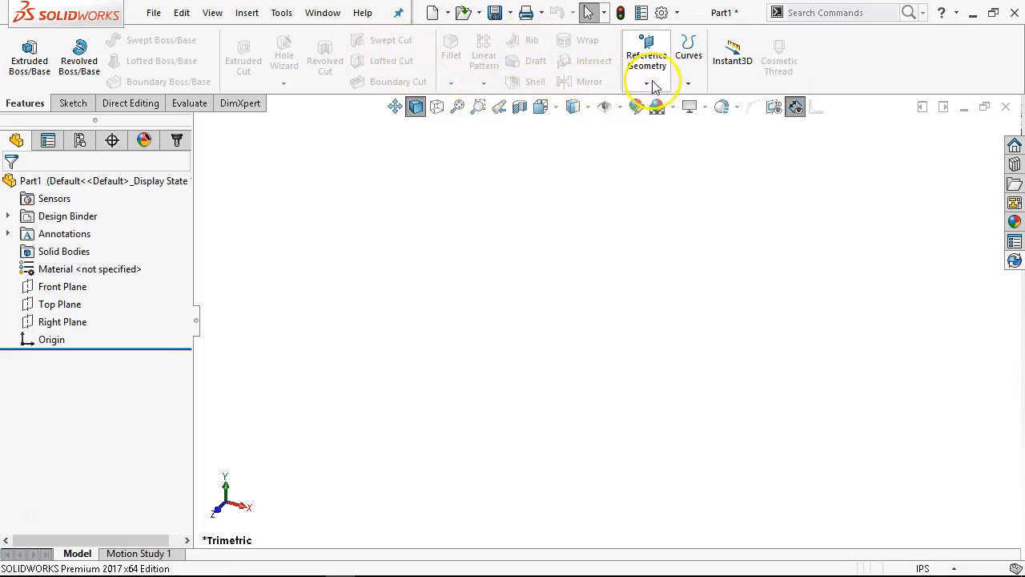
Look through the insertable features, search the commands for "thread" and close the results without choosing one
{"action": "left_click", "coordinate": [247, 13]}
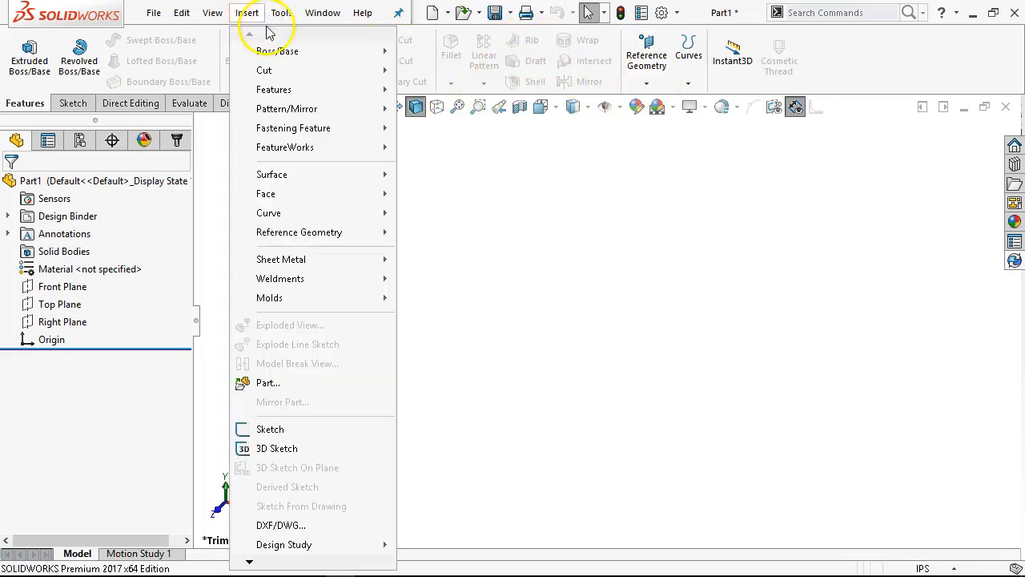
{"action": "left_click", "coordinate": [538, 223]}
{"action": "left_click", "coordinate": [857, 10]}
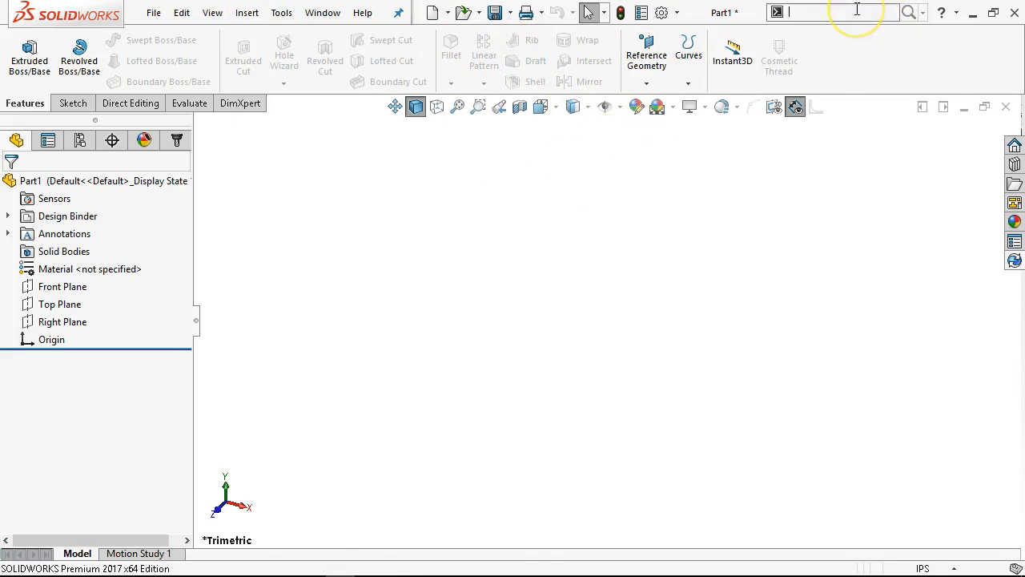
{"action": "type", "text": "thread"}
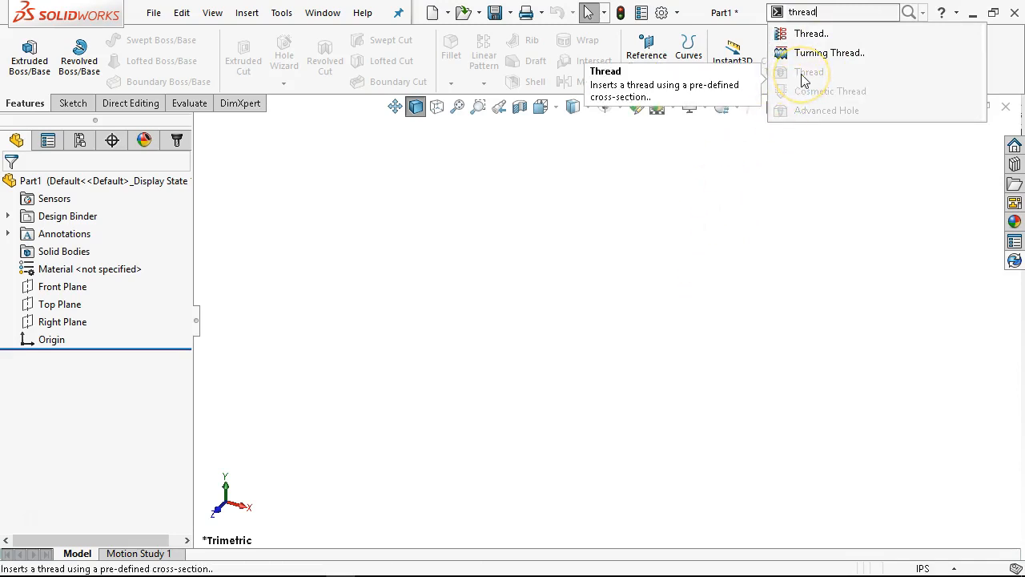
{"action": "left_click", "coordinate": [730, 218]}
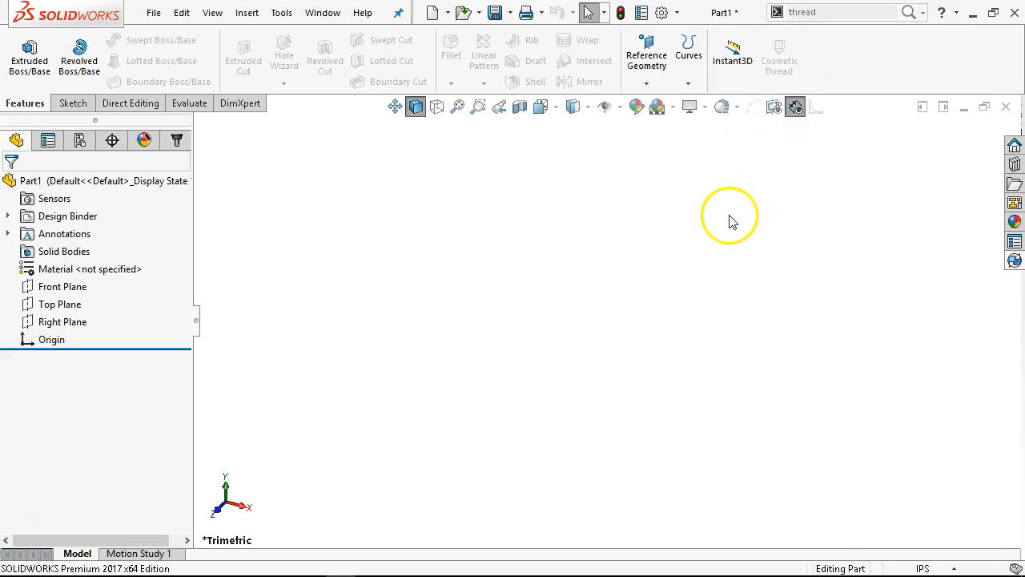
{"action": "left_click", "coordinate": [677, 200]}
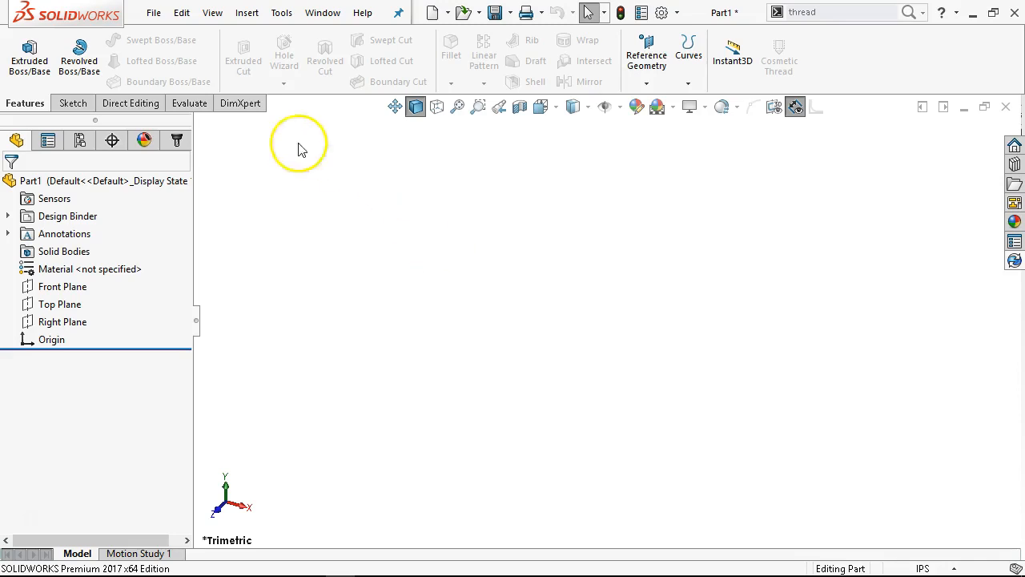
Start a 3D sketch with the Line tool, switch its drawing plane from XY to YZ and discard the sketch
{"action": "left_click", "coordinate": [73, 104]}
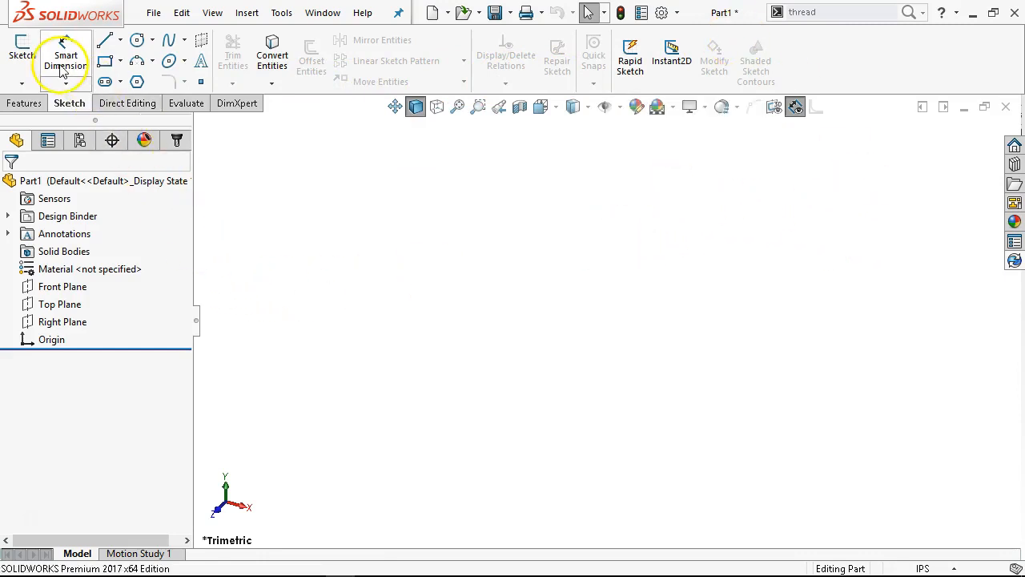
{"action": "left_click", "coordinate": [22, 84]}
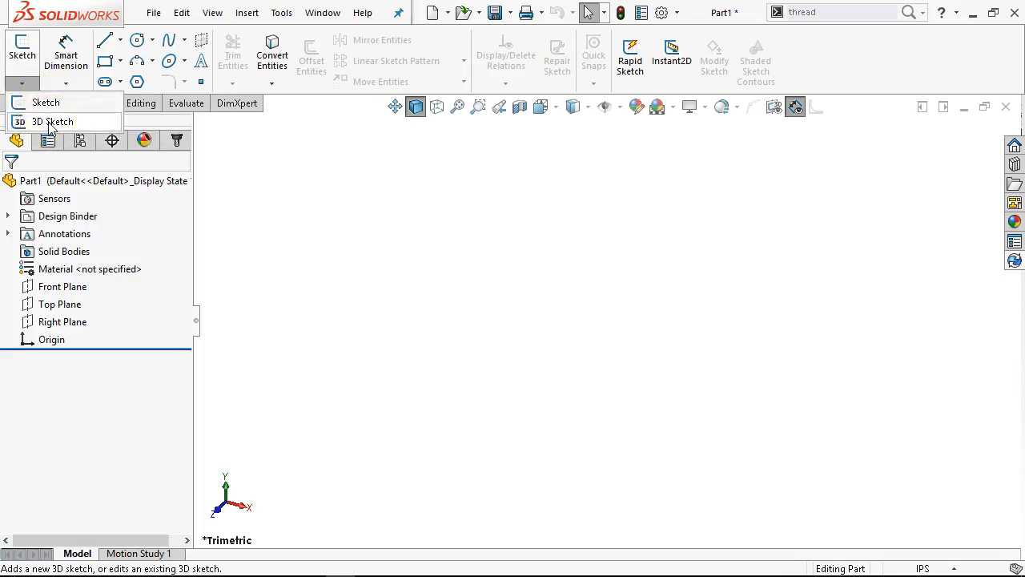
{"action": "left_click", "coordinate": [51, 123]}
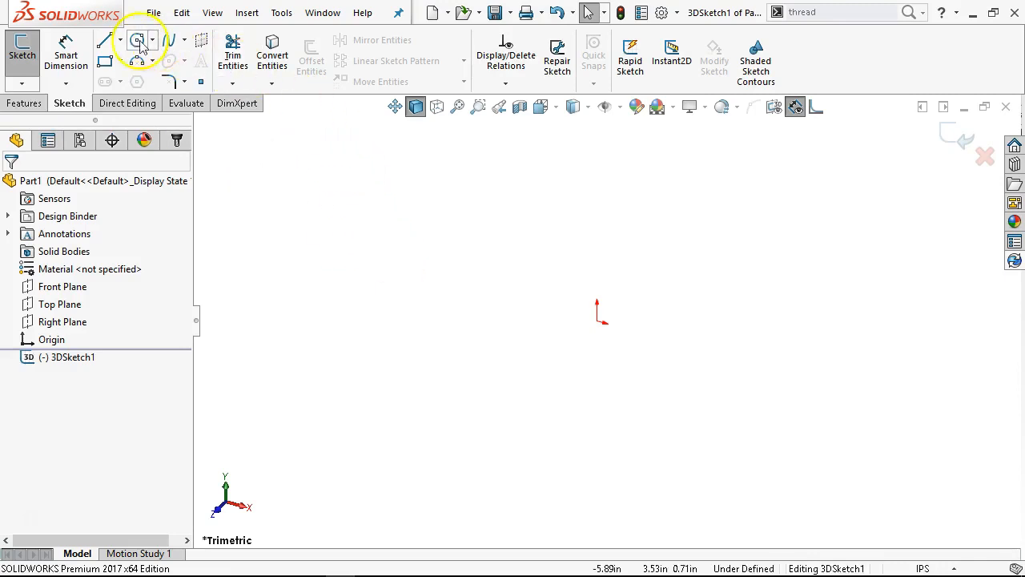
{"action": "left_click", "coordinate": [104, 40]}
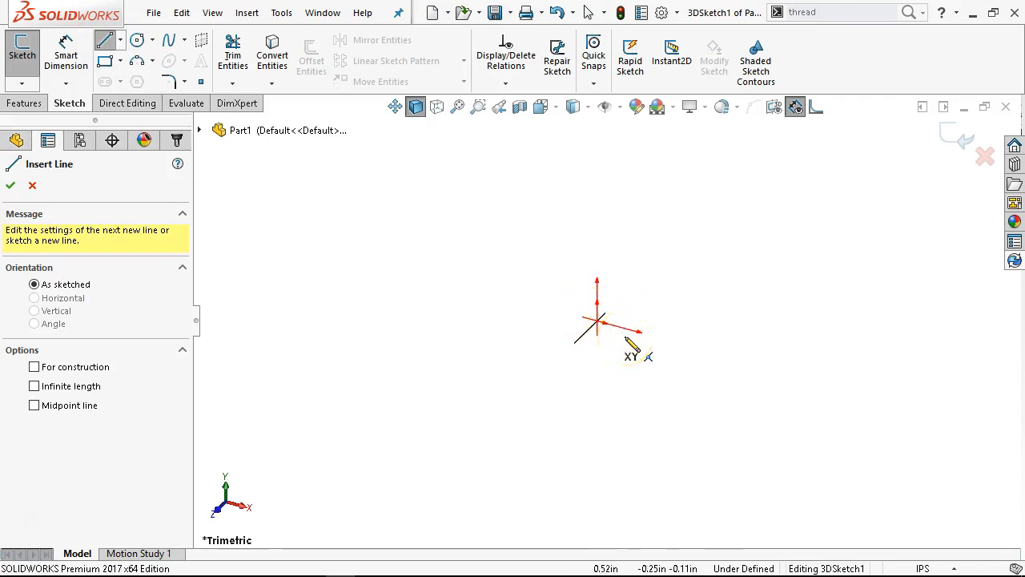
{"action": "left_click", "coordinate": [601, 340]}
{"action": "key", "text": "Tab"}
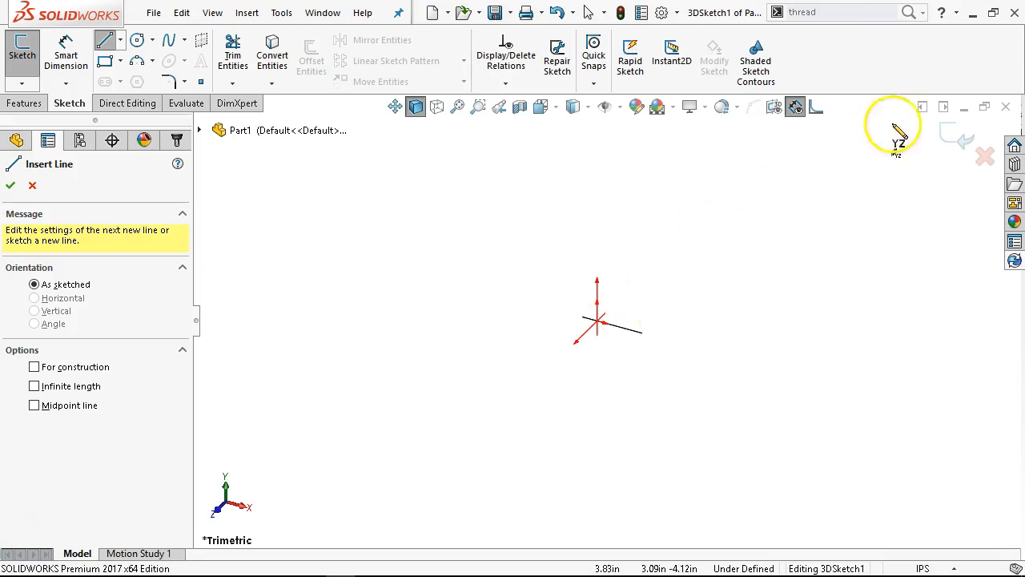
{"action": "left_click", "coordinate": [985, 157]}
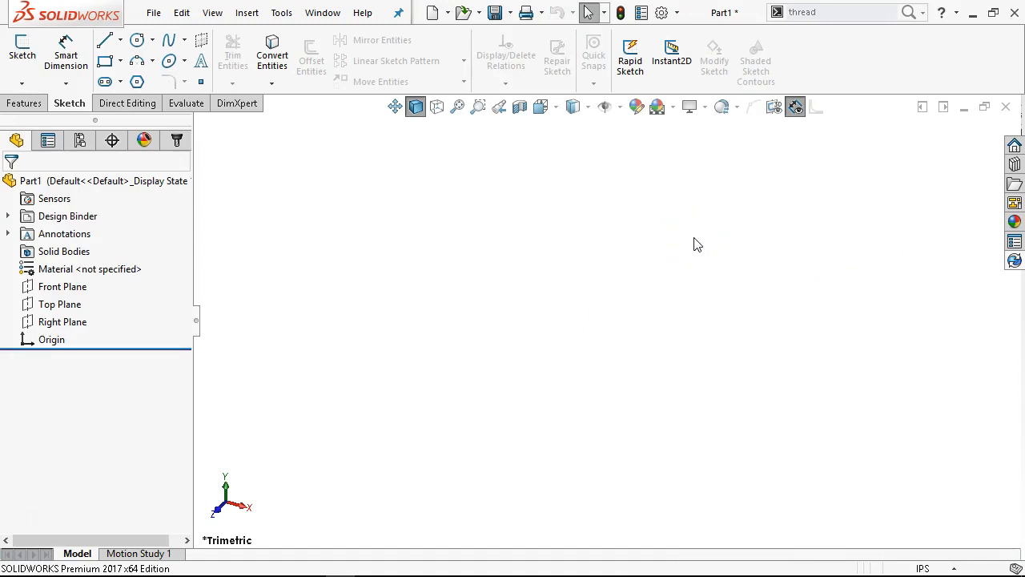
Start a new 2D sketch on the Front Plane
{"action": "left_click", "coordinate": [25, 56]}
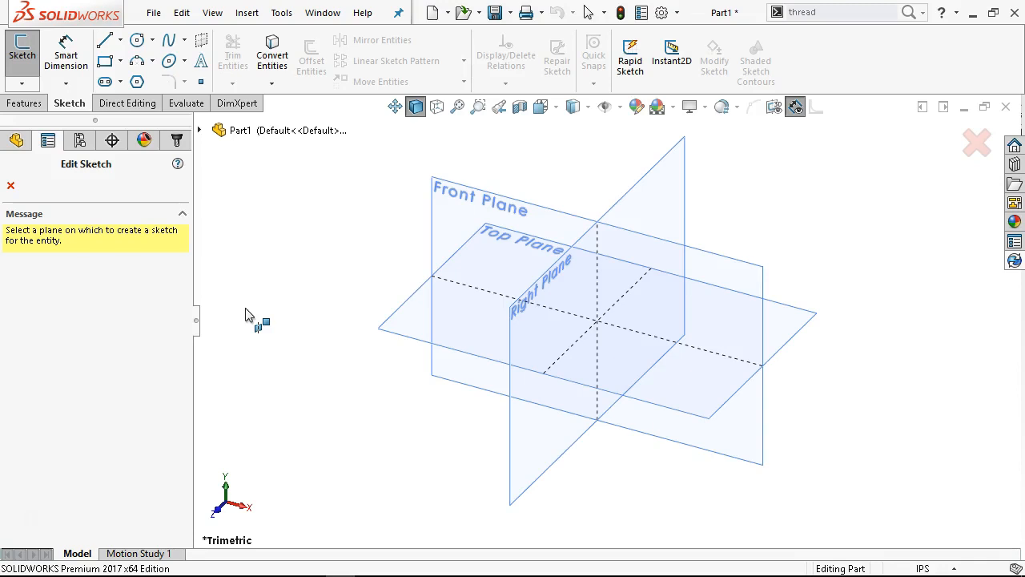
{"action": "left_click", "coordinate": [467, 194]}
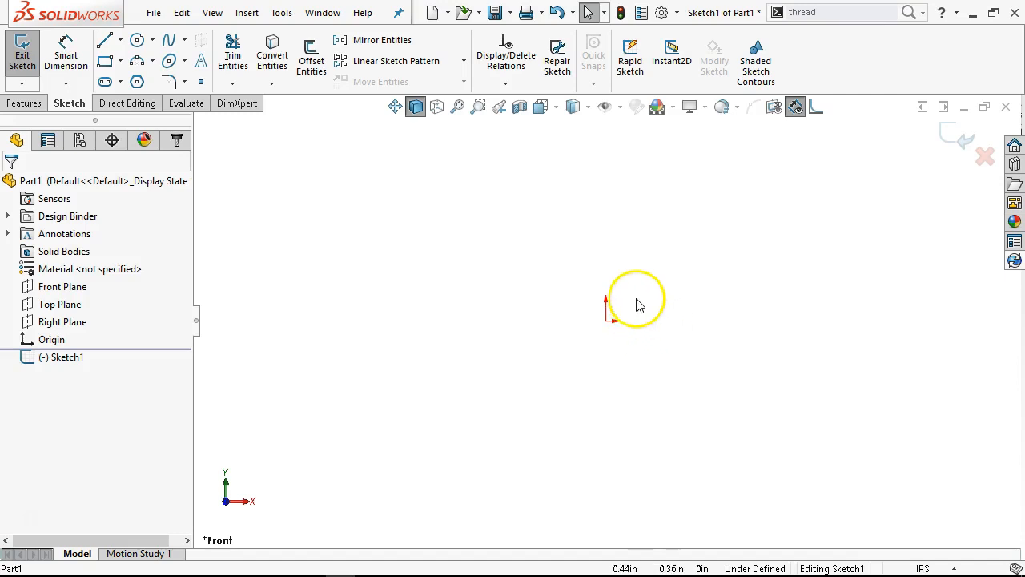
Rotate the empty sketch freely and examine it in each standard view, from Front through to Isometric
{"action": "mouse_move", "coordinate": [739, 233]}
{"action": "middle_mouse_down"}
{"action": "mouse_move", "coordinate": [687, 361]}
{"action": "mouse_move", "coordinate": [465, 373]}
{"action": "mouse_move", "coordinate": [469, 187]}
{"action": "mouse_move", "coordinate": [578, 169]}
{"action": "mouse_move", "coordinate": [593, 199]}
{"action": "mouse_move", "coordinate": [579, 233]}
{"action": "middle_mouse_up"}
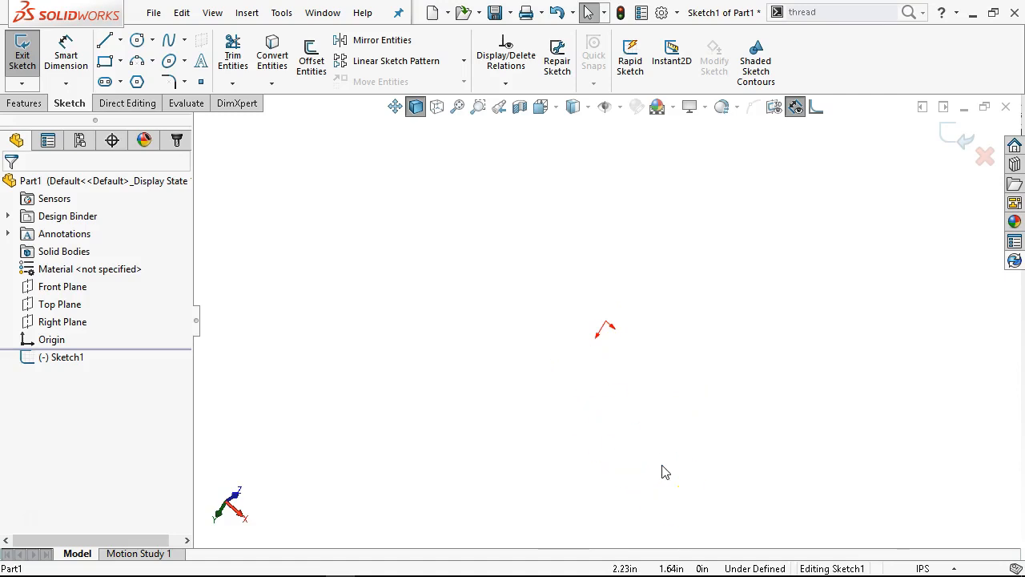
{"action": "key", "text": "ctrl+1"}
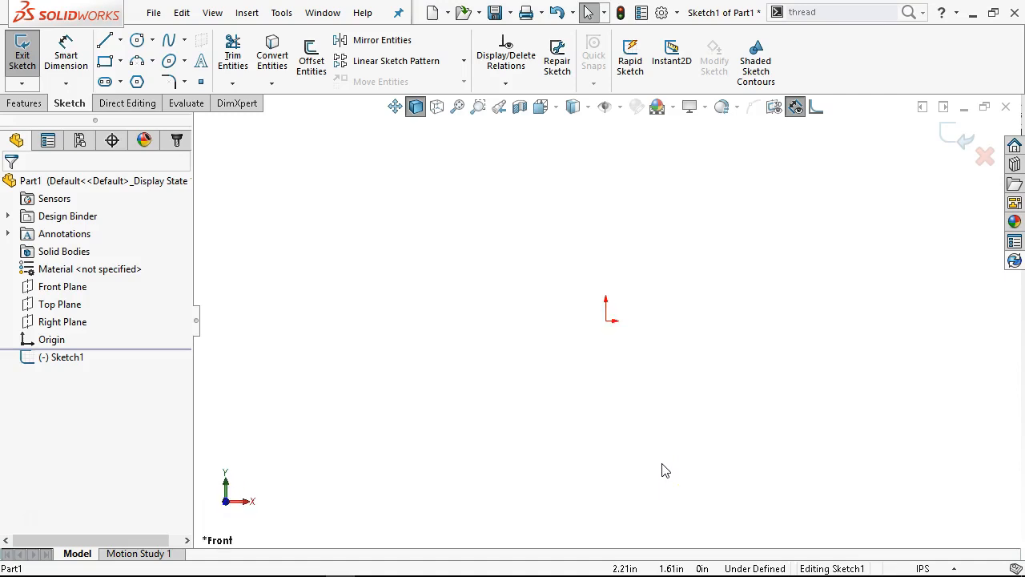
{"action": "key", "text": "ctrl+2"}
{"action": "key", "text": "ctrl+3"}
{"action": "key", "text": "ctrl+4"}
{"action": "key", "text": "ctrl+5"}
{"action": "key", "text": "ctrl+6"}
{"action": "key", "text": "ctrl+7"}
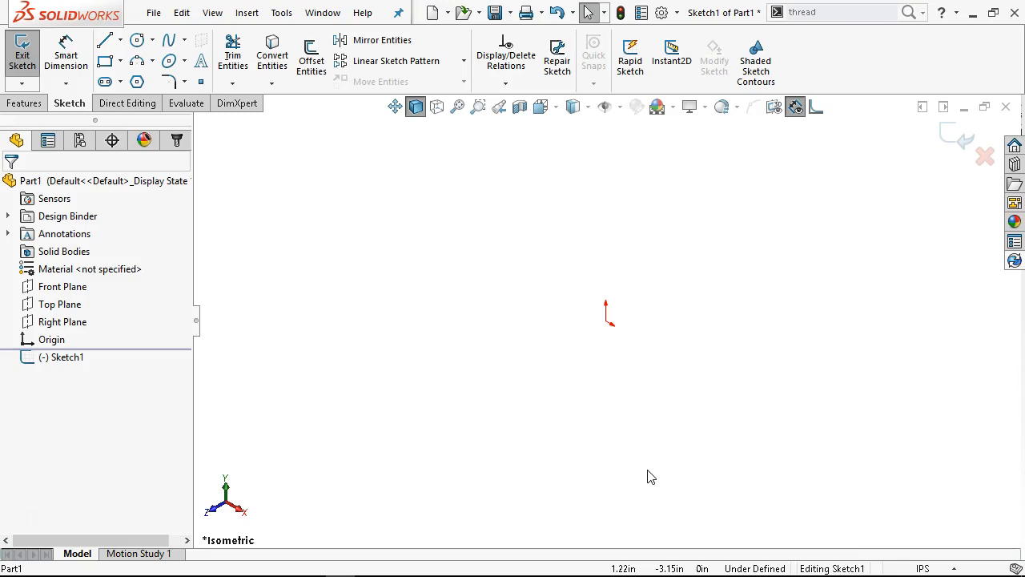
View the sketch normal to the Right Plane and clear the plane selection
{"action": "left_click", "coordinate": [80, 323]}
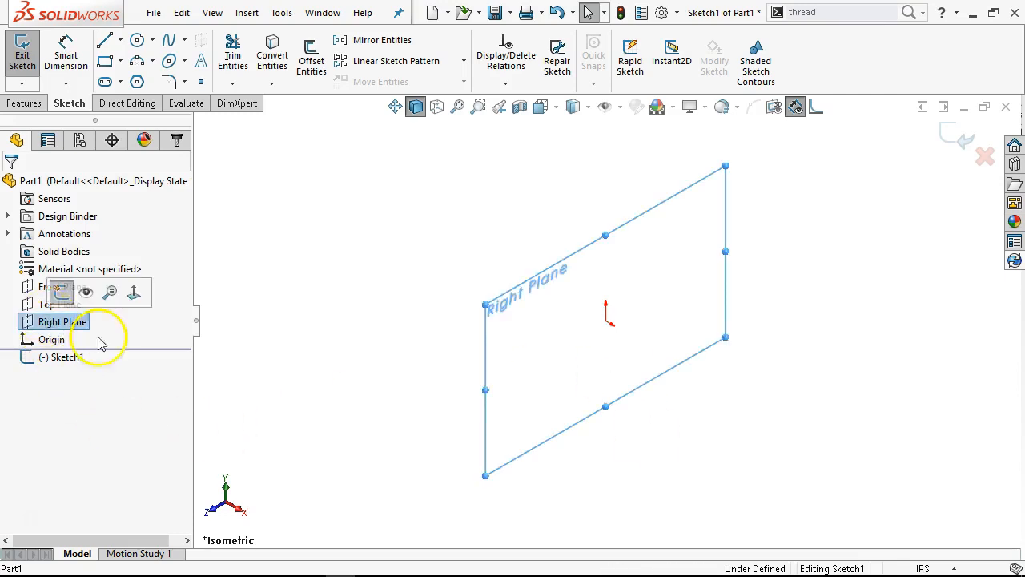
{"action": "key", "text": "ctrl+8"}
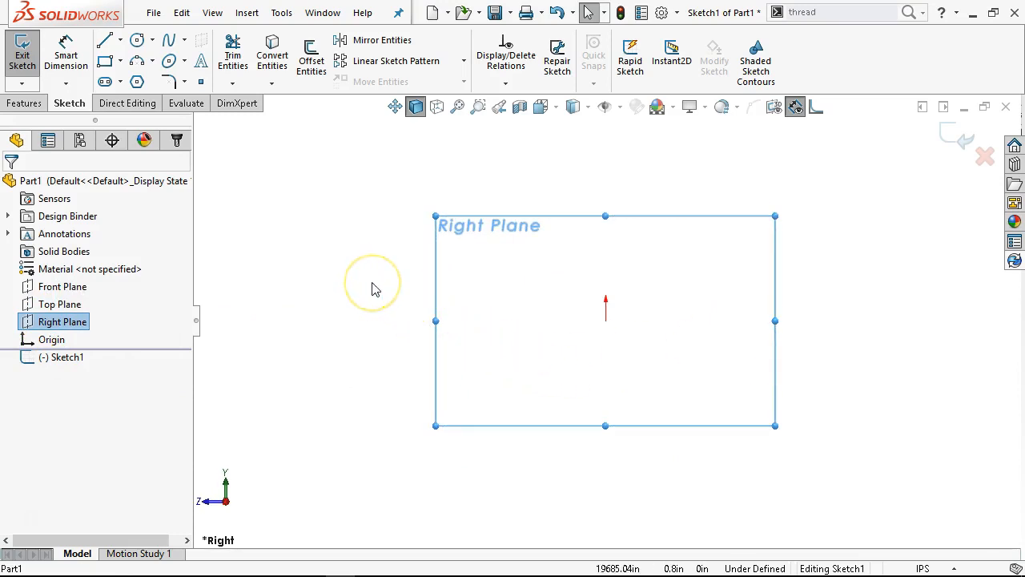
{"action": "key", "text": "Escape"}
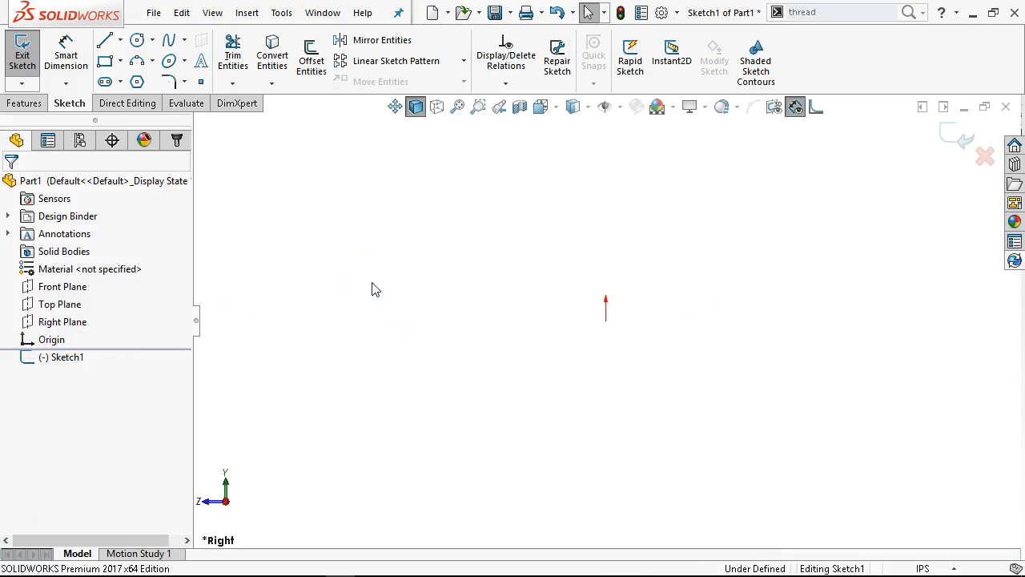
Return the empty sketch to the Front view, look at it along the triad axes including from the Top, and return to Front
{"action": "key", "text": "ctrl+1"}
{"action": "left_click", "coordinate": [328, 391]}
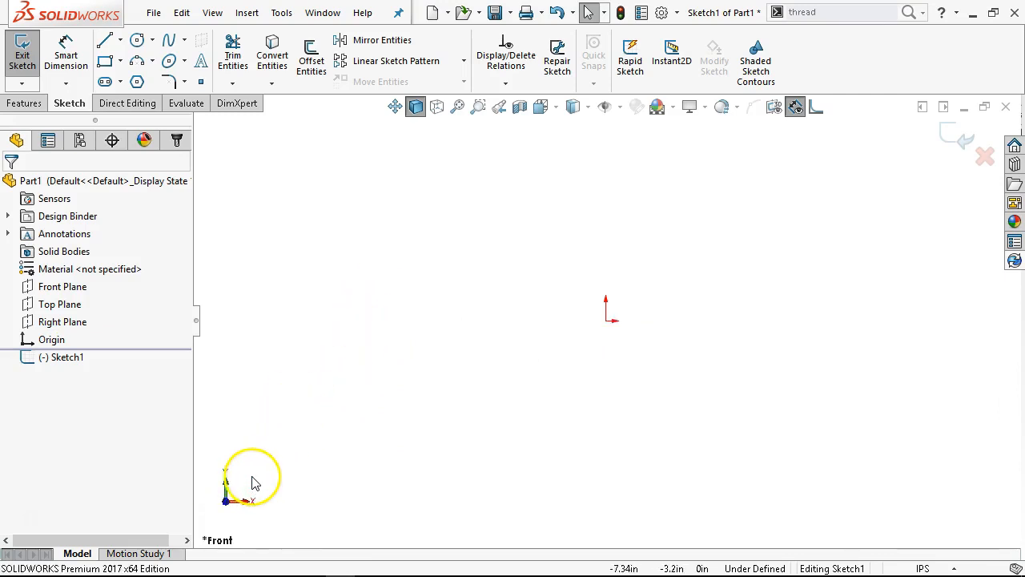
{"action": "left_click", "coordinate": [226, 483]}
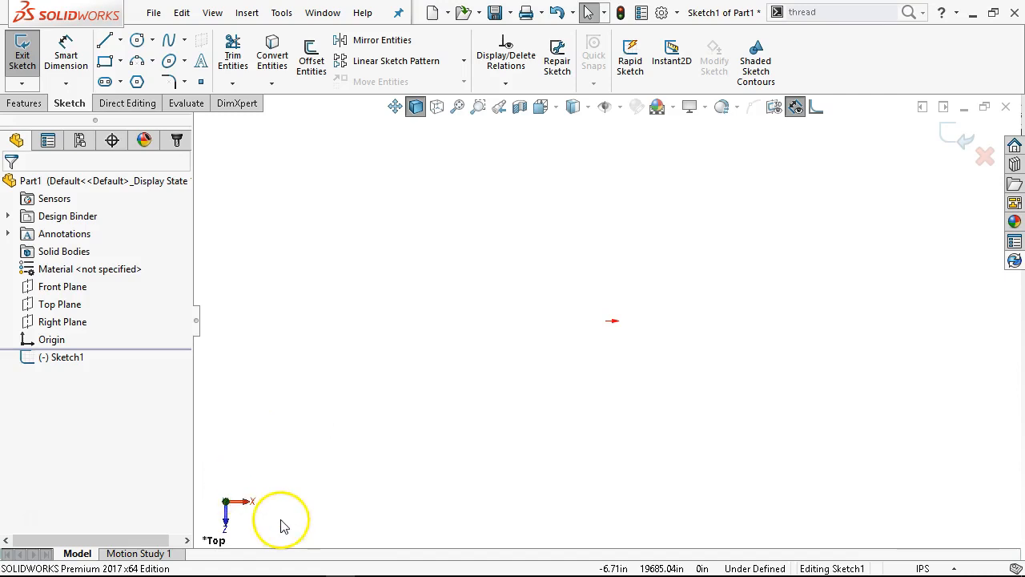
{"action": "left_click", "coordinate": [250, 508]}
{"action": "left_click", "coordinate": [208, 505]}
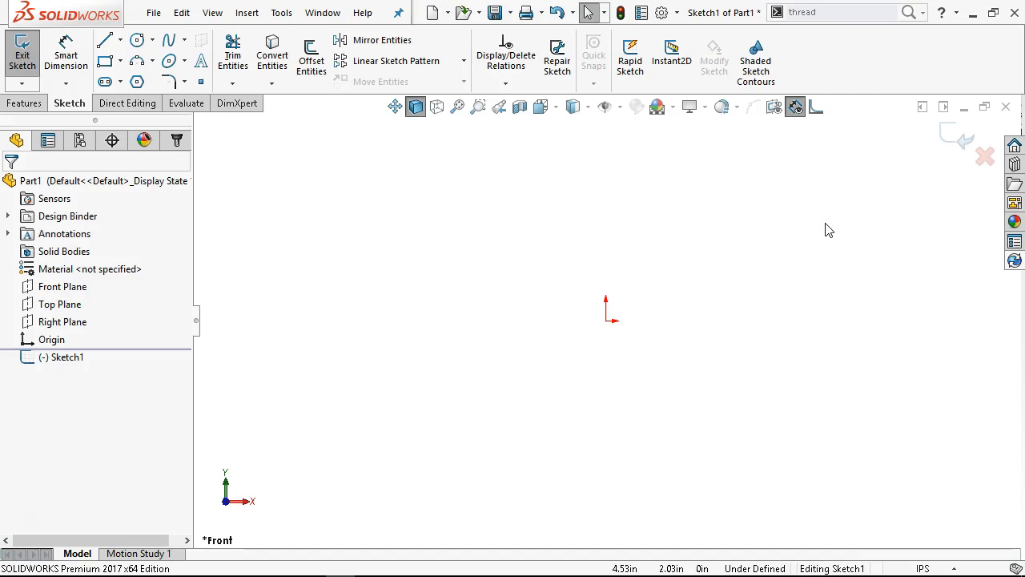
Tile the part window to the right half of the workspace and to the left half, and maximize it again
{"action": "left_click", "coordinate": [943, 107]}
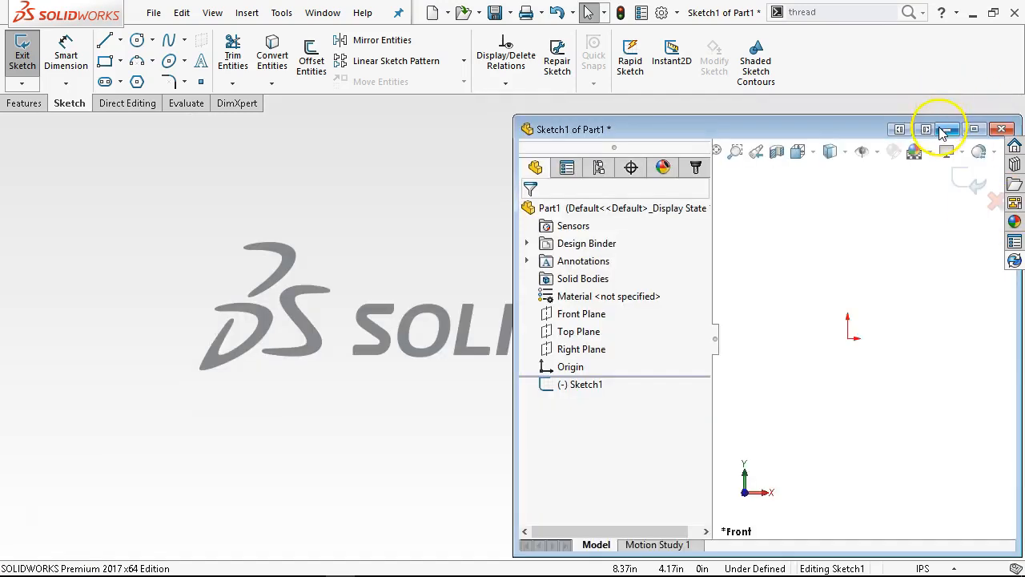
{"action": "left_click", "coordinate": [900, 129]}
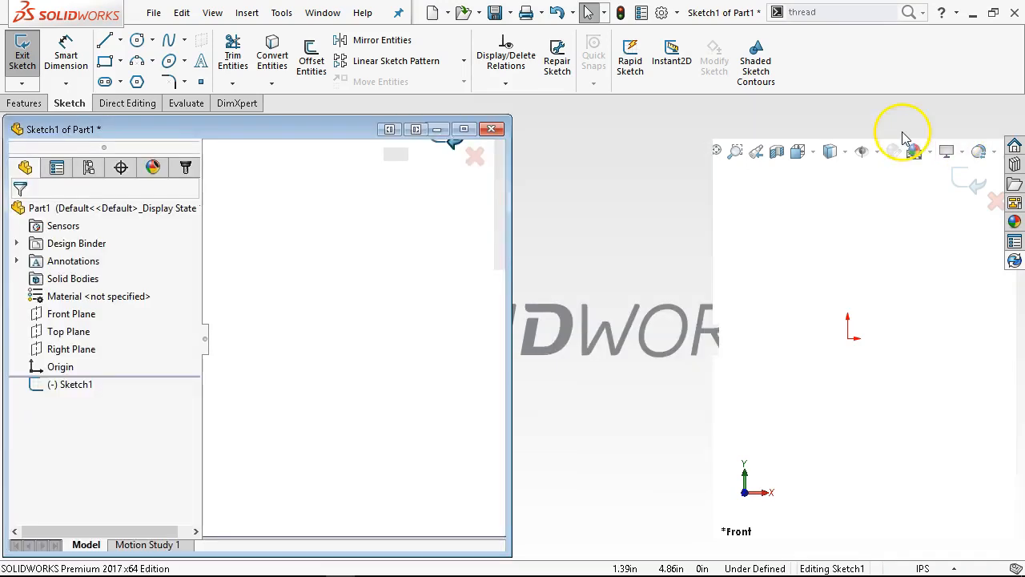
{"action": "left_click", "coordinate": [463, 129]}
{"action": "left_click", "coordinate": [492, 254]}
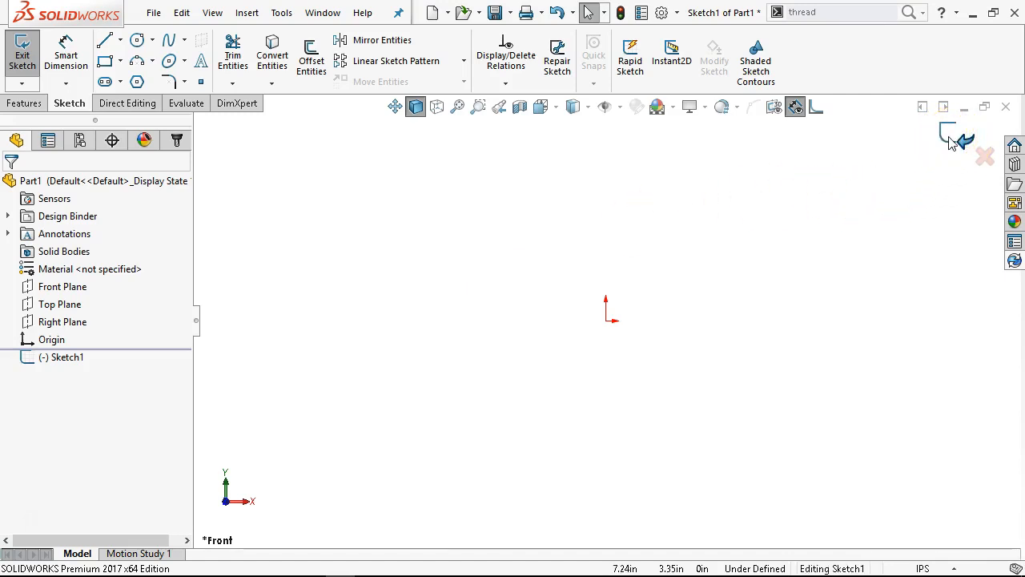
Try exiting the sketch without saving, but dismiss the discard confirmation and stay in the sketch
{"action": "left_click", "coordinate": [985, 156]}
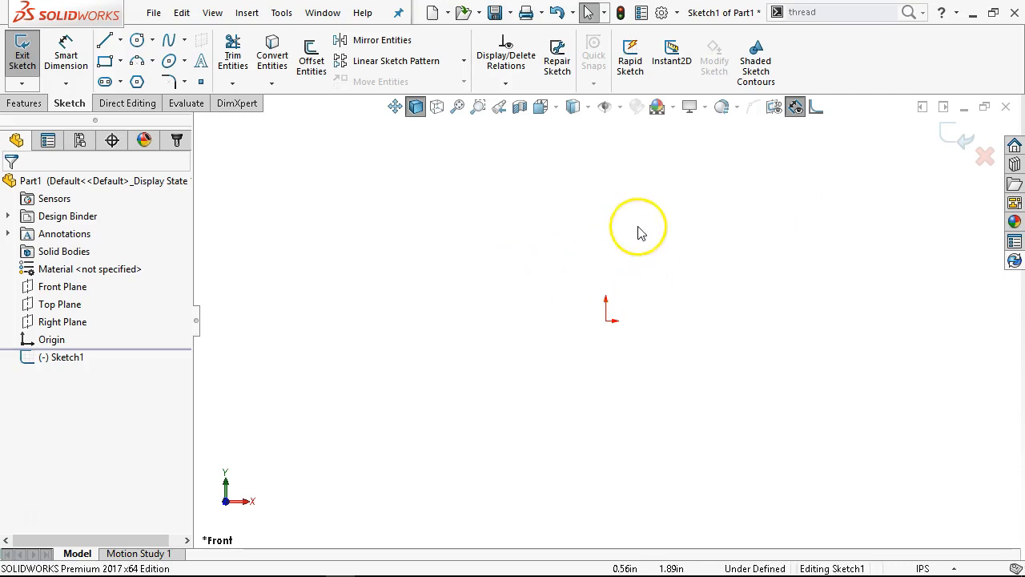
{"action": "left_click", "coordinate": [986, 155]}
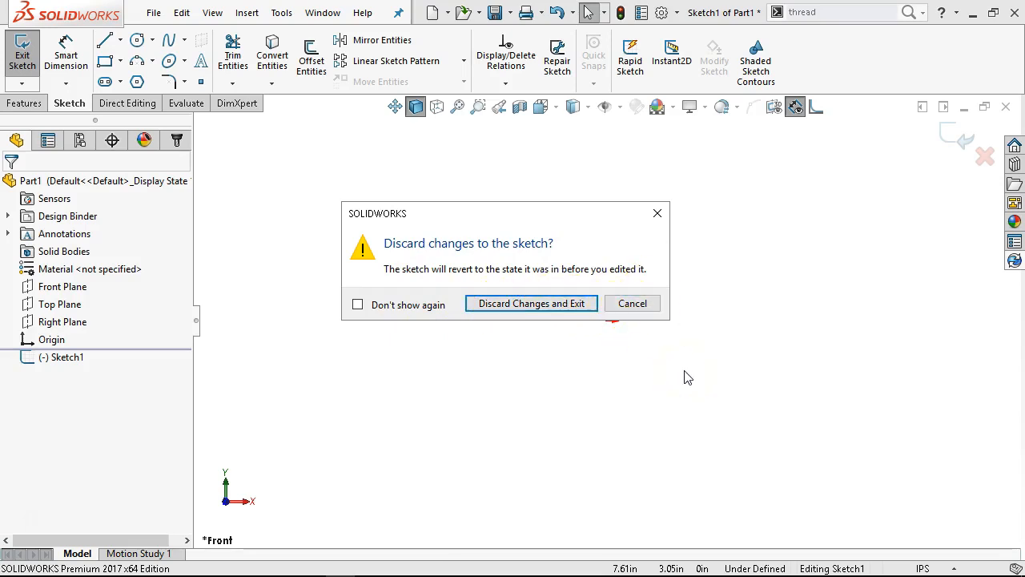
{"action": "left_click", "coordinate": [657, 214]}
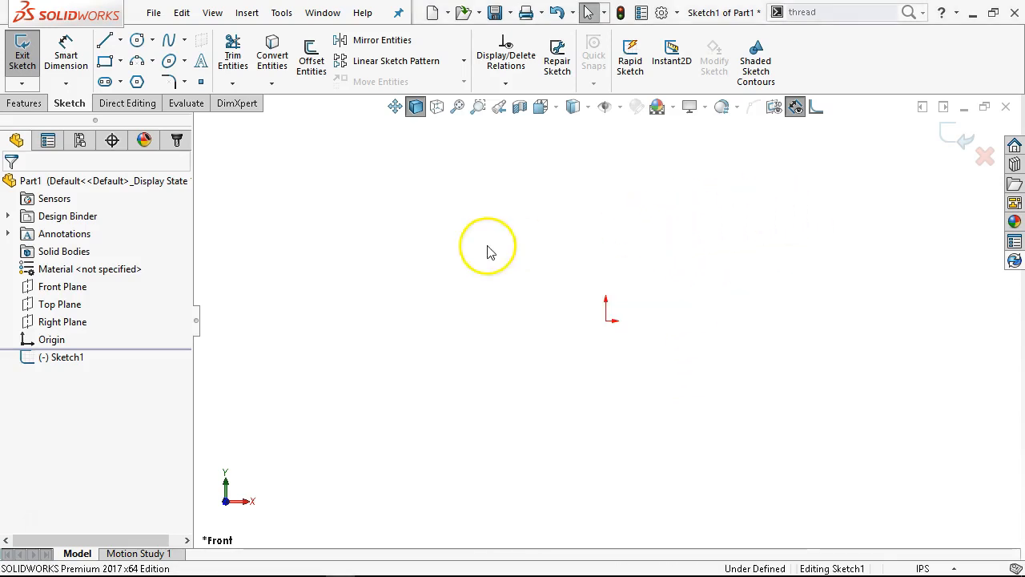
Look through the line types and examine the Centerline and Line options, cancelling each tool without drawing
{"action": "left_click", "coordinate": [107, 42]}
{"action": "left_click", "coordinate": [120, 40]}
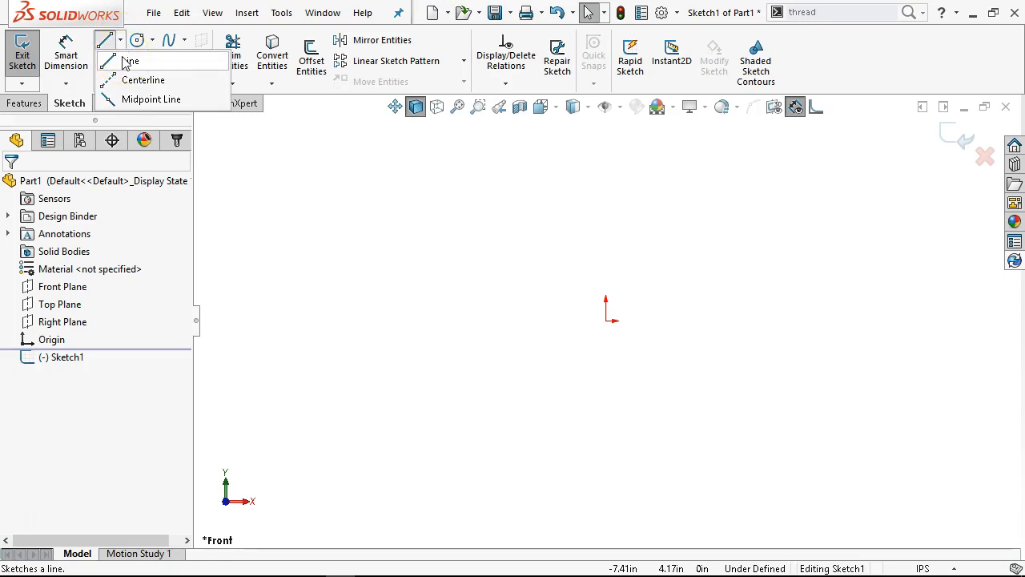
{"action": "left_click", "coordinate": [241, 206]}
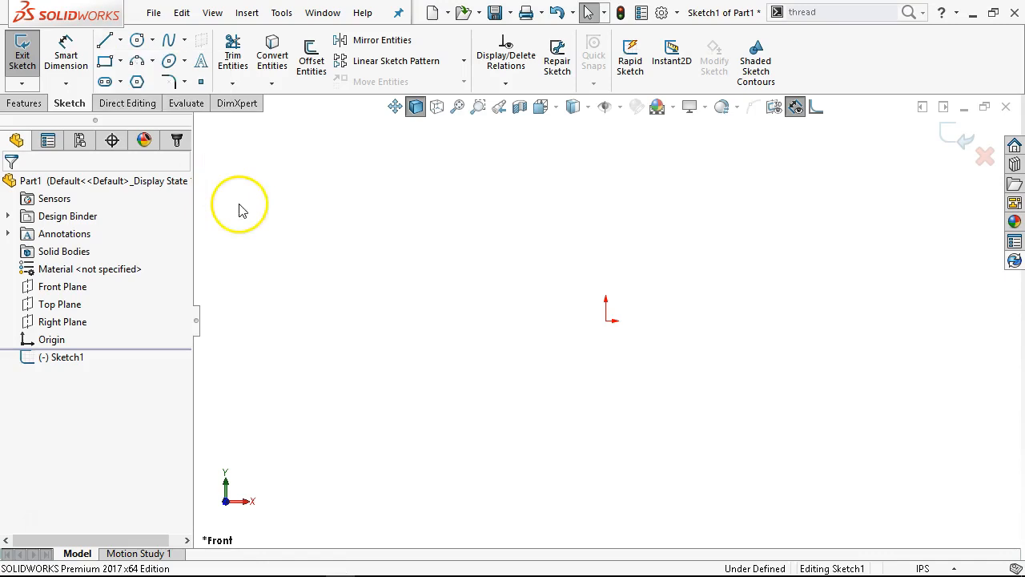
{"action": "left_click", "coordinate": [121, 40]}
{"action": "left_click", "coordinate": [136, 80]}
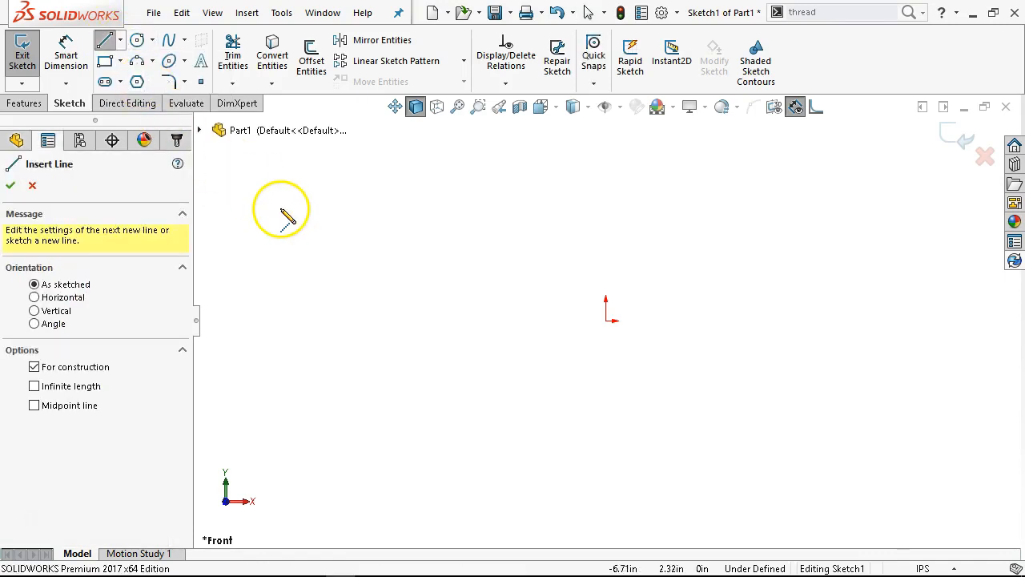
{"action": "left_click", "coordinate": [32, 186]}
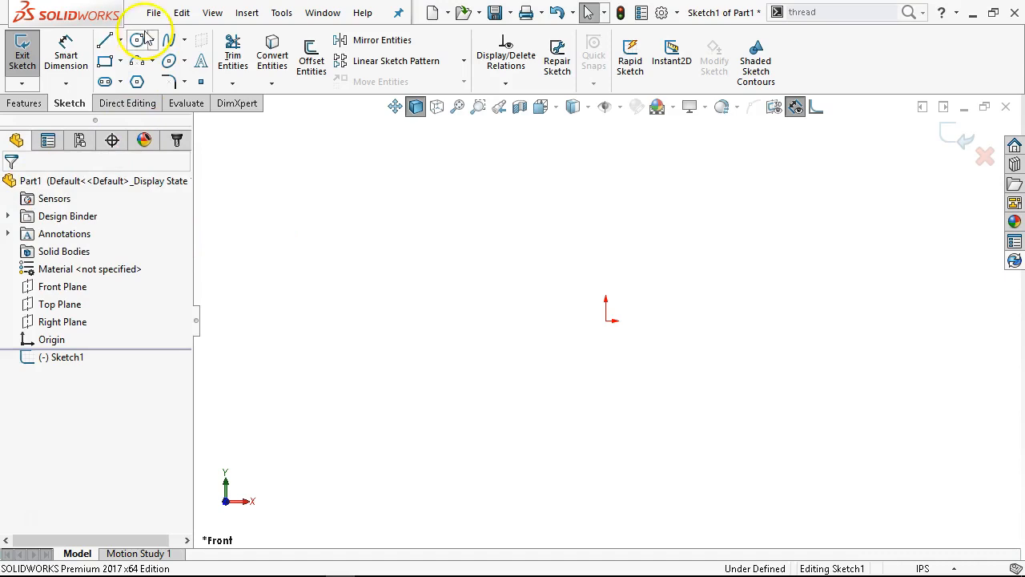
{"action": "left_click", "coordinate": [104, 41]}
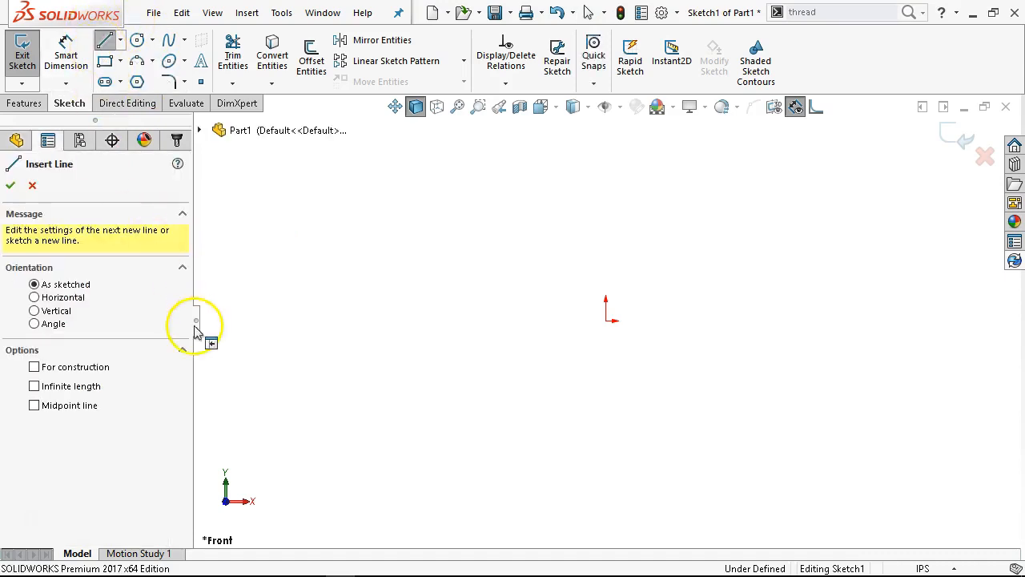
{"action": "left_click", "coordinate": [32, 185]}
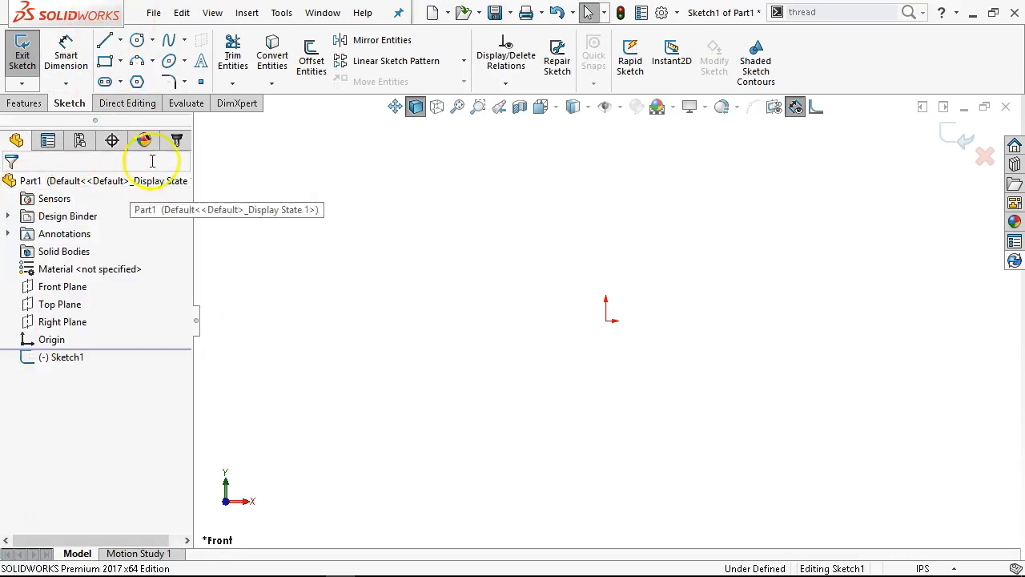
Look through the circle and arc types, open the Tangent Arc tool and close it without drawing
{"action": "left_click", "coordinate": [153, 42]}
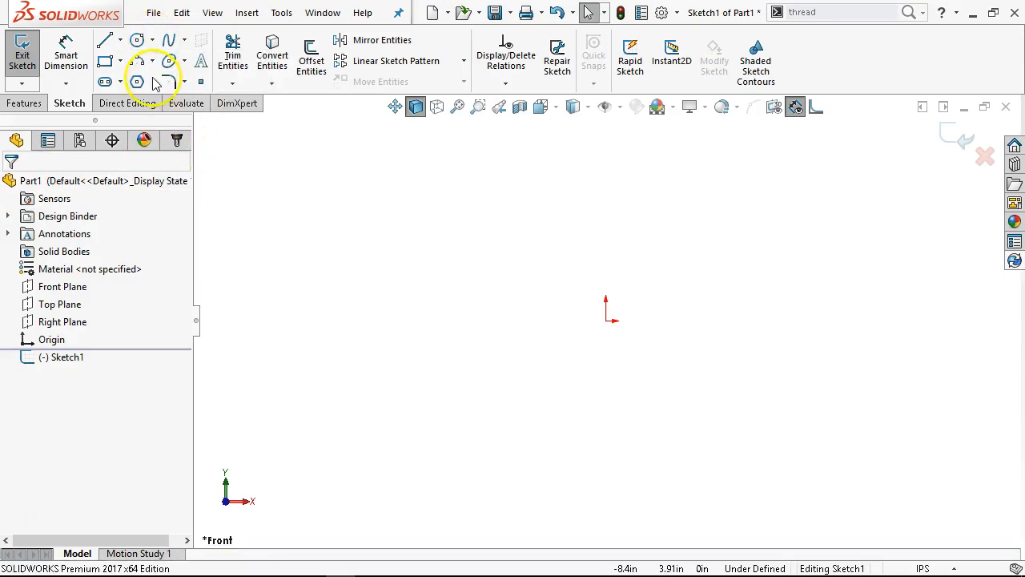
{"action": "left_click", "coordinate": [152, 61]}
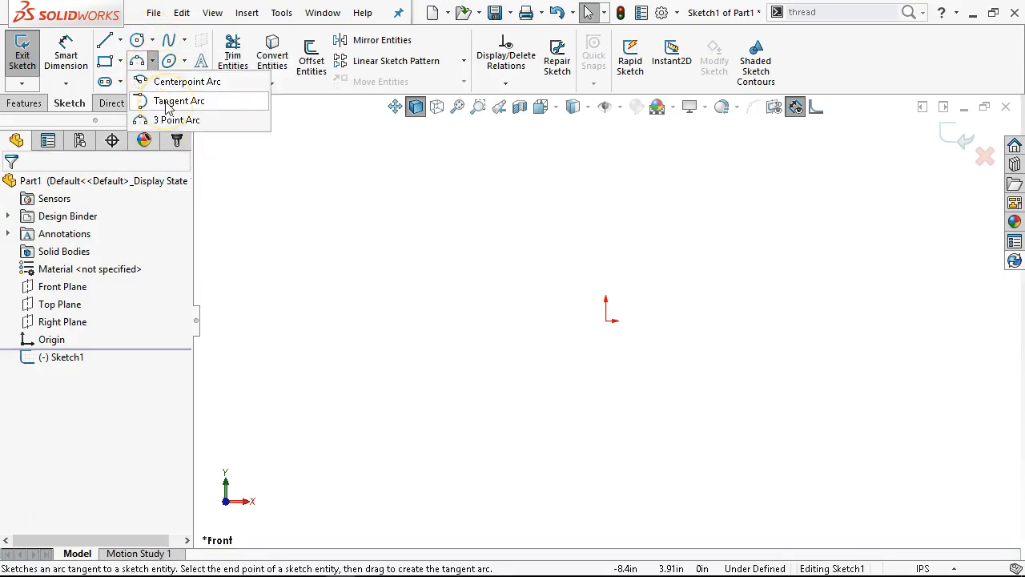
{"action": "left_click", "coordinate": [167, 102]}
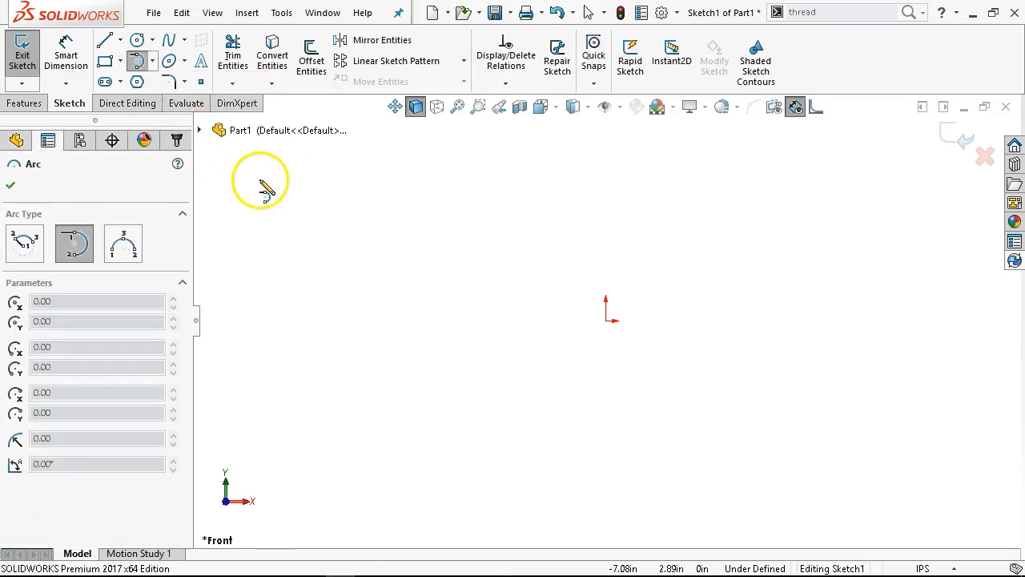
{"action": "left_click", "coordinate": [12, 186]}
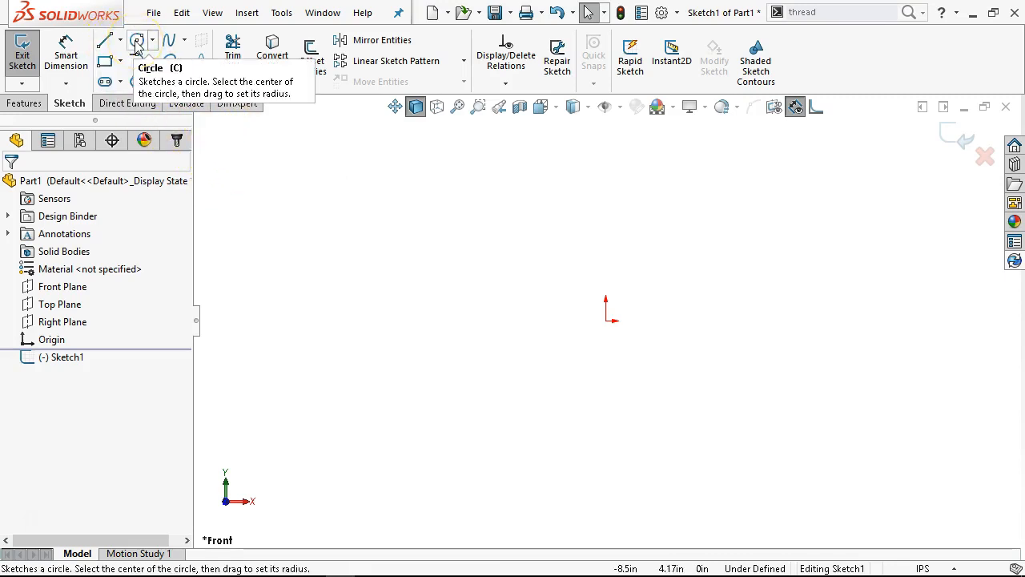
Look through the spline, rectangle, ellipse, sketch fillet and point tools without drawing anything
{"action": "left_click", "coordinate": [170, 41]}
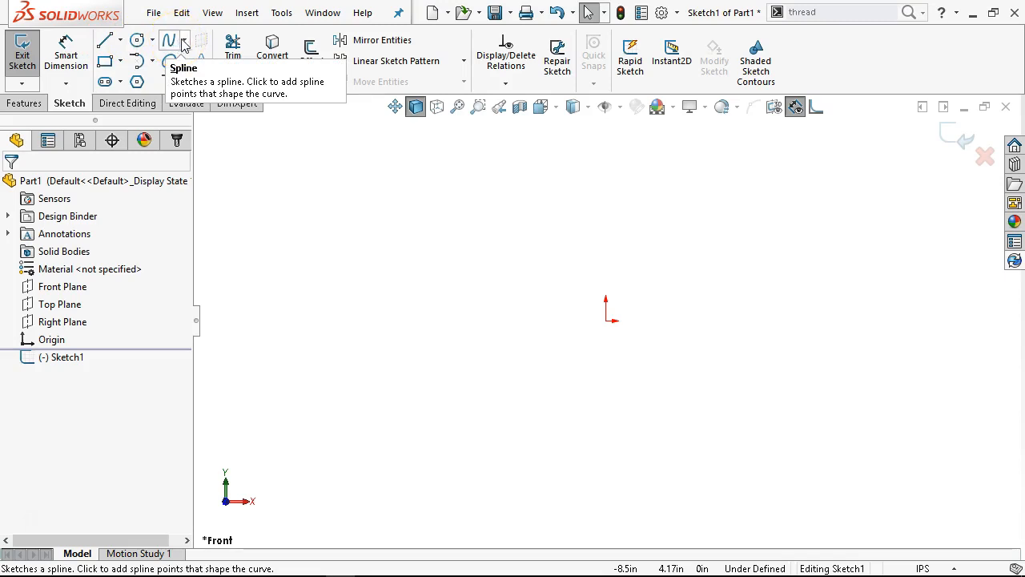
{"action": "left_click", "coordinate": [204, 46]}
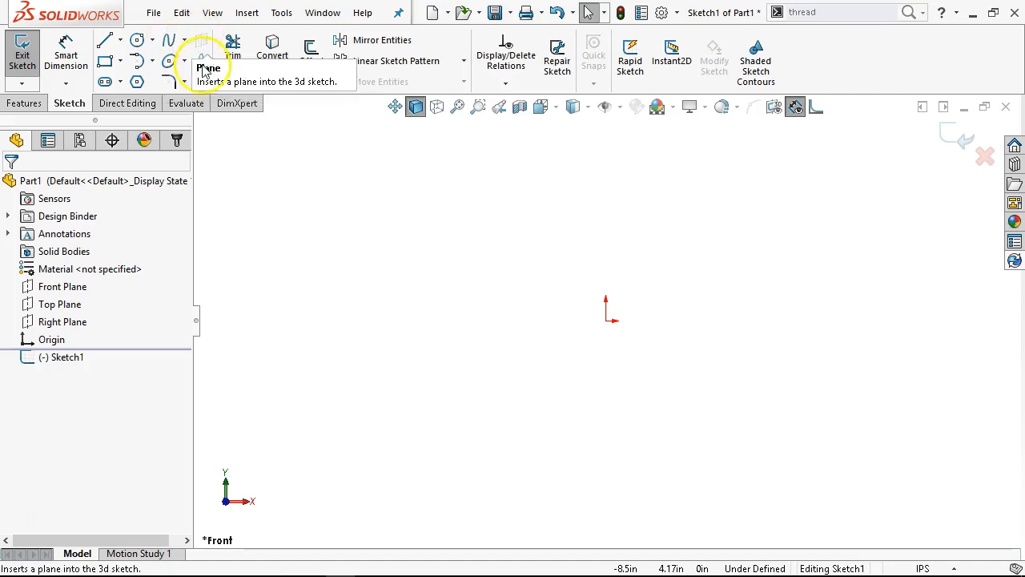
{"action": "left_click", "coordinate": [120, 62]}
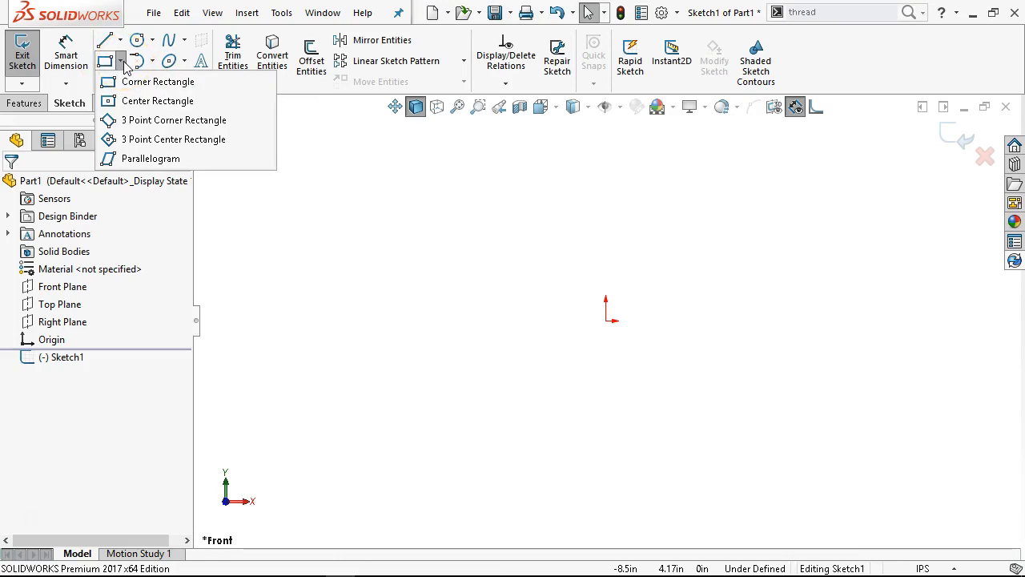
{"action": "left_click", "coordinate": [122, 64]}
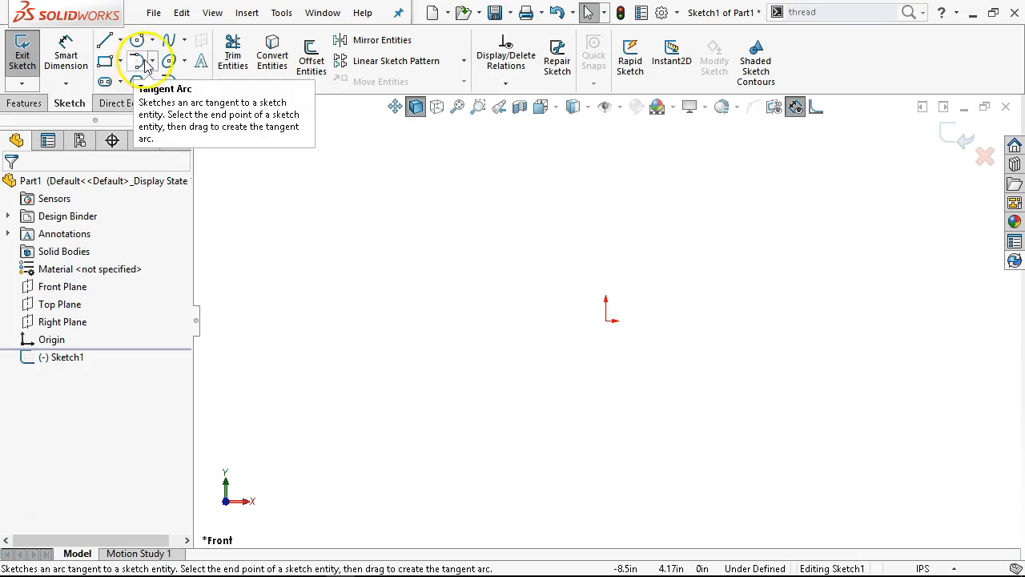
{"action": "left_click", "coordinate": [171, 64]}
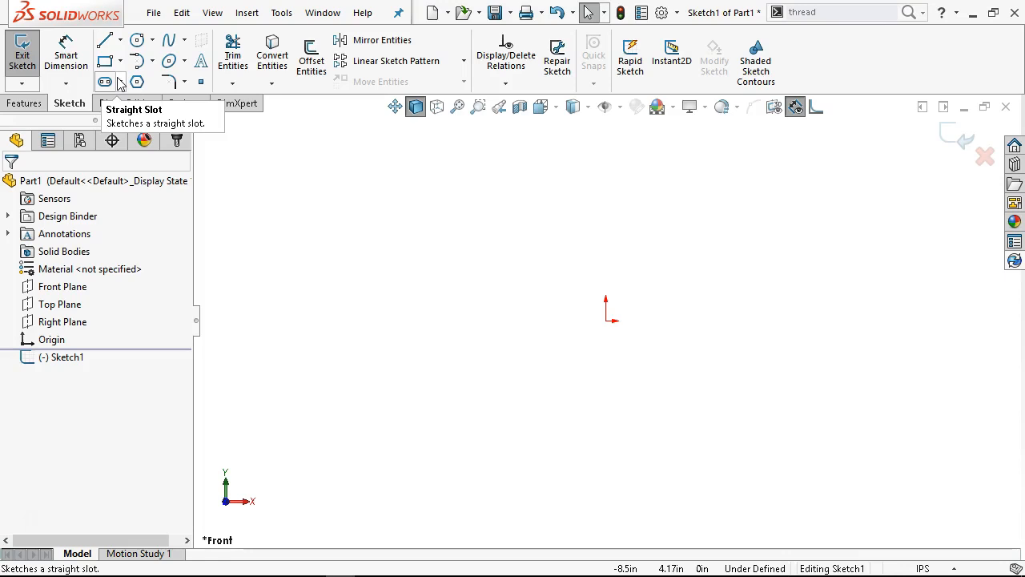
{"action": "left_click", "coordinate": [185, 82]}
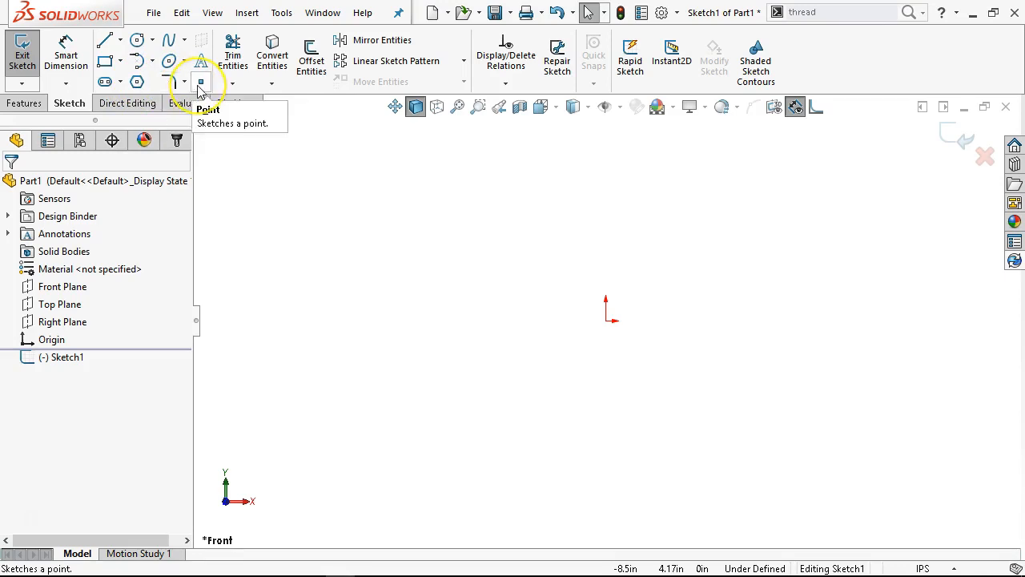
{"action": "left_click", "coordinate": [204, 81]}
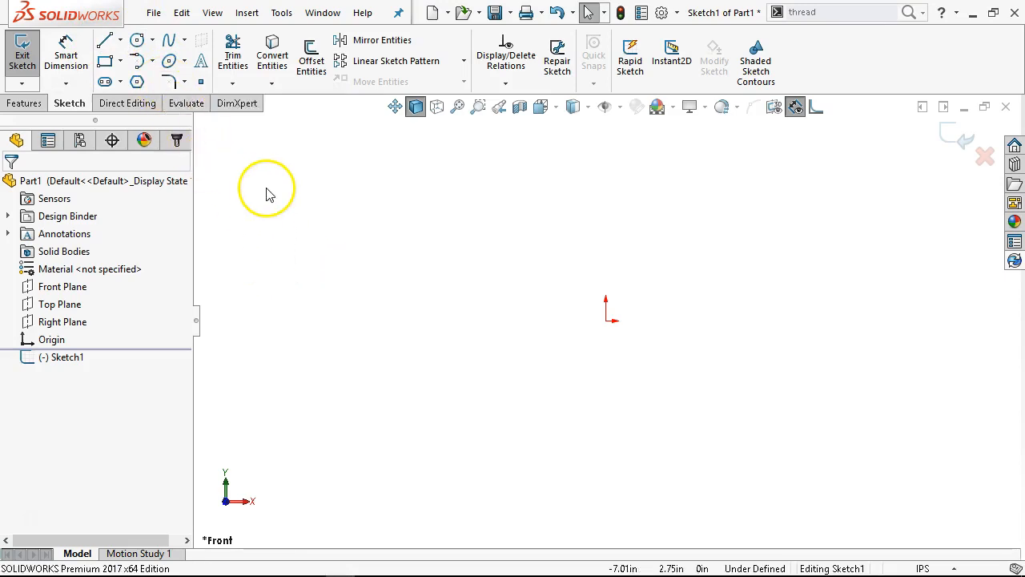
Look through the trim and extend, convert and intersection curve, and sketch pattern options without starting any command
{"action": "left_click", "coordinate": [233, 83]}
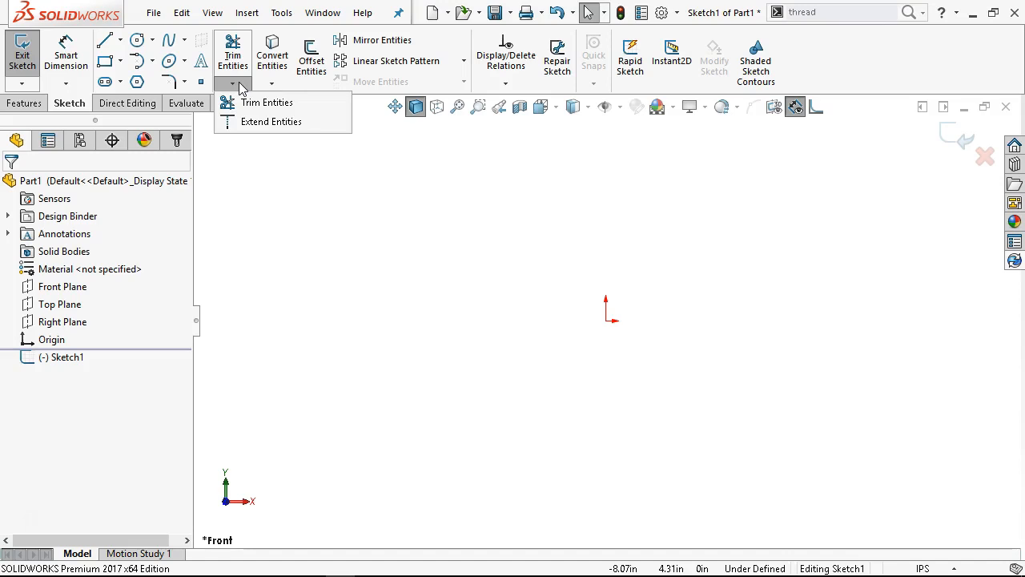
{"action": "left_click", "coordinate": [273, 85]}
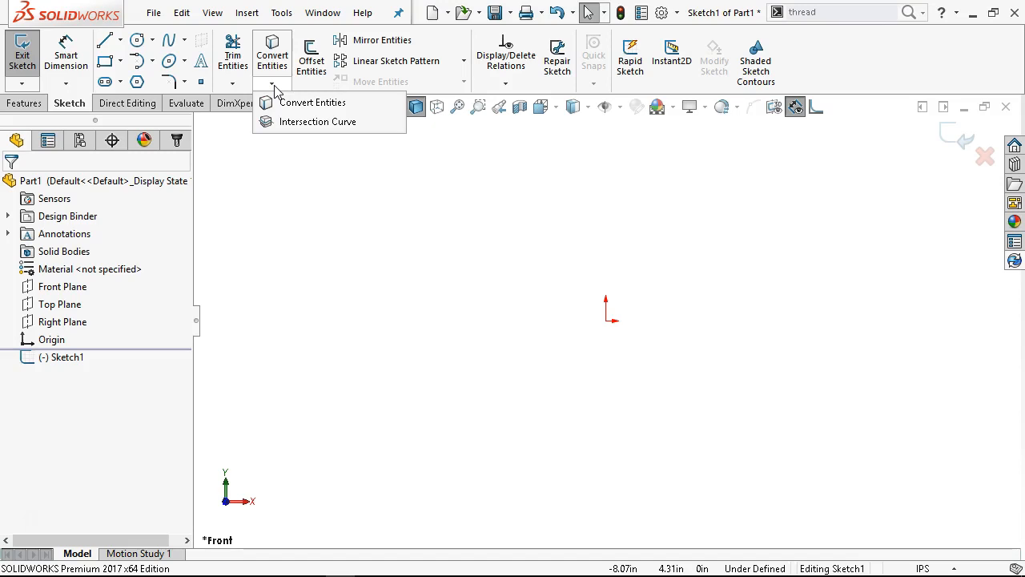
{"action": "left_click", "coordinate": [204, 48]}
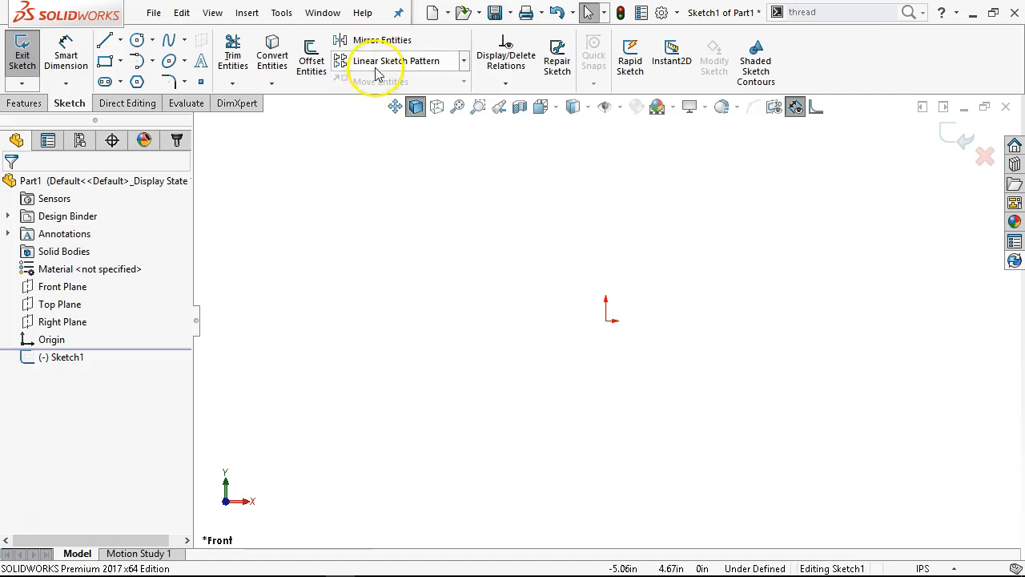
{"action": "left_click", "coordinate": [465, 62]}
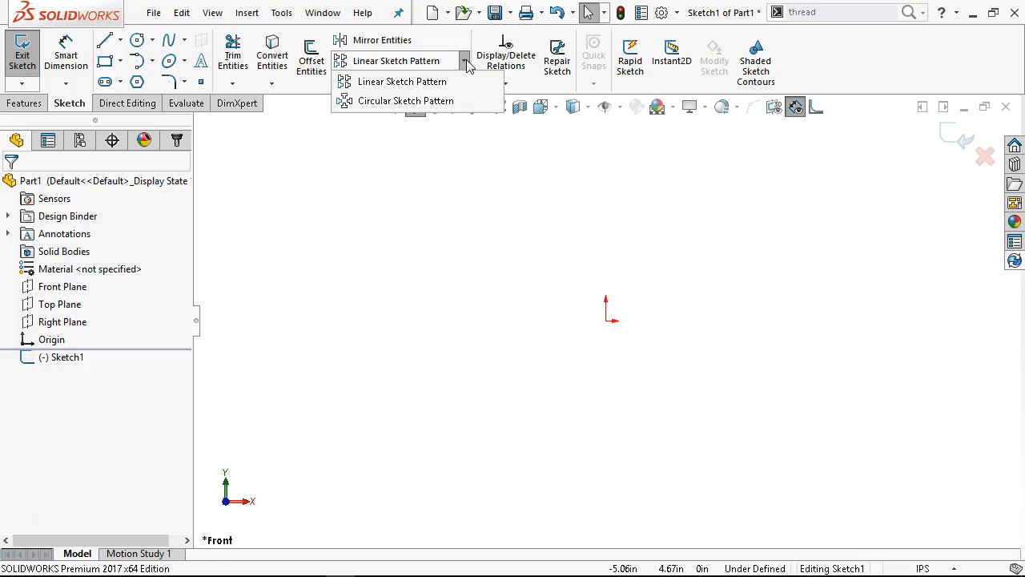
{"action": "left_click", "coordinate": [478, 191]}
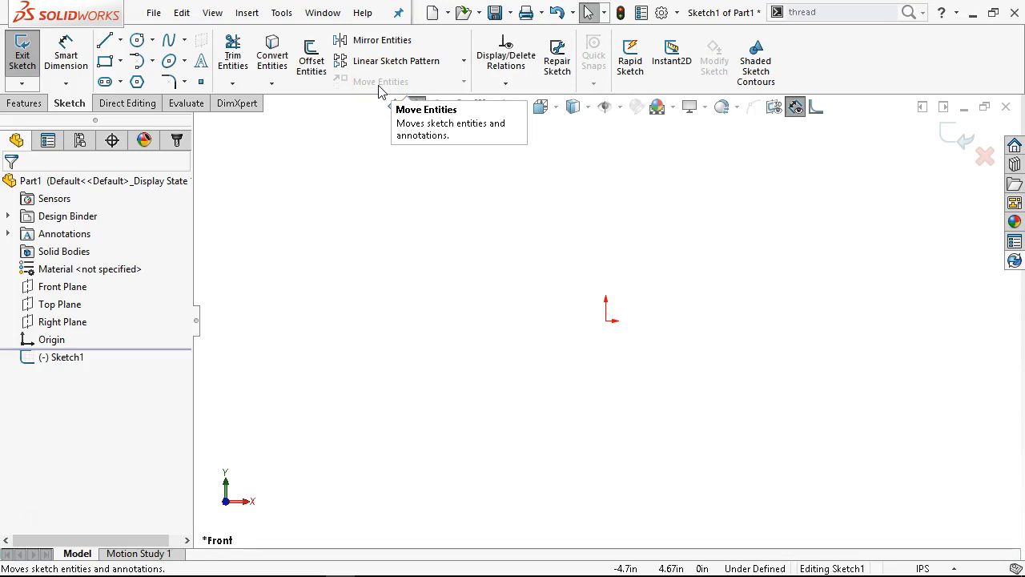
Look through the Display/Delete Relations and Add Relation options and examine the Repair Sketch command
{"action": "left_click", "coordinate": [504, 85]}
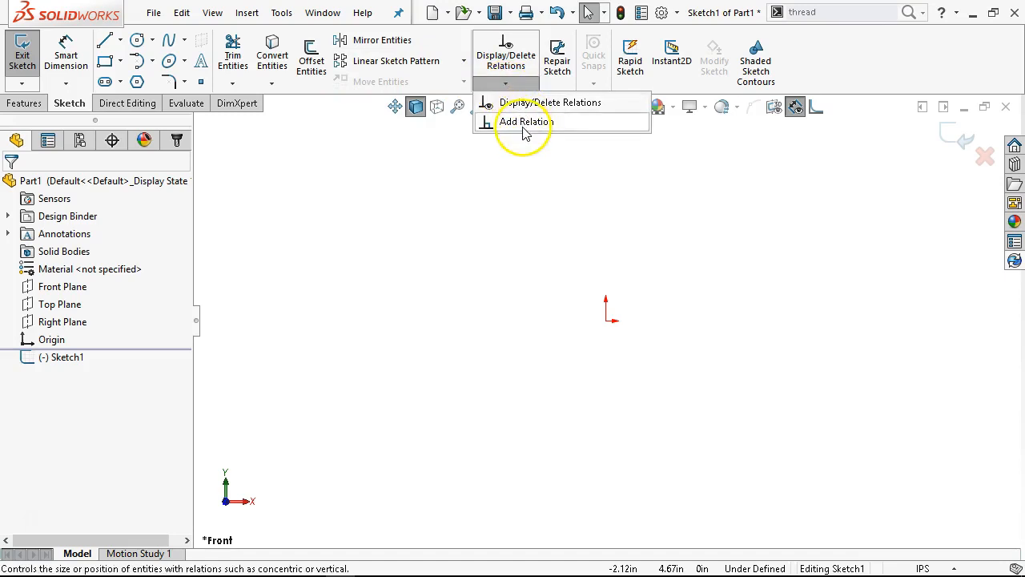
{"action": "left_click", "coordinate": [528, 169]}
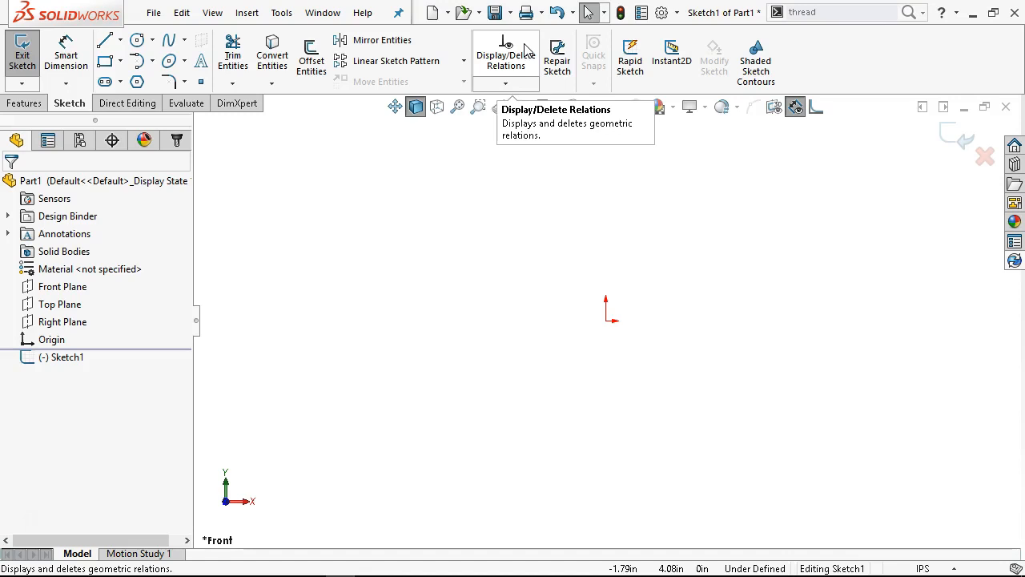
{"action": "left_click", "coordinate": [580, 165]}
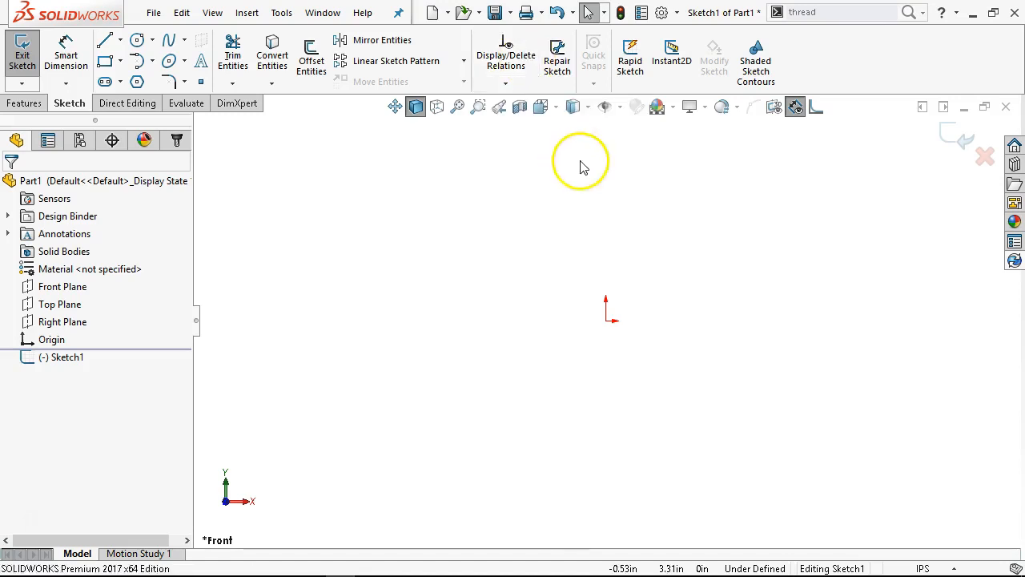
{"action": "left_click", "coordinate": [565, 70]}
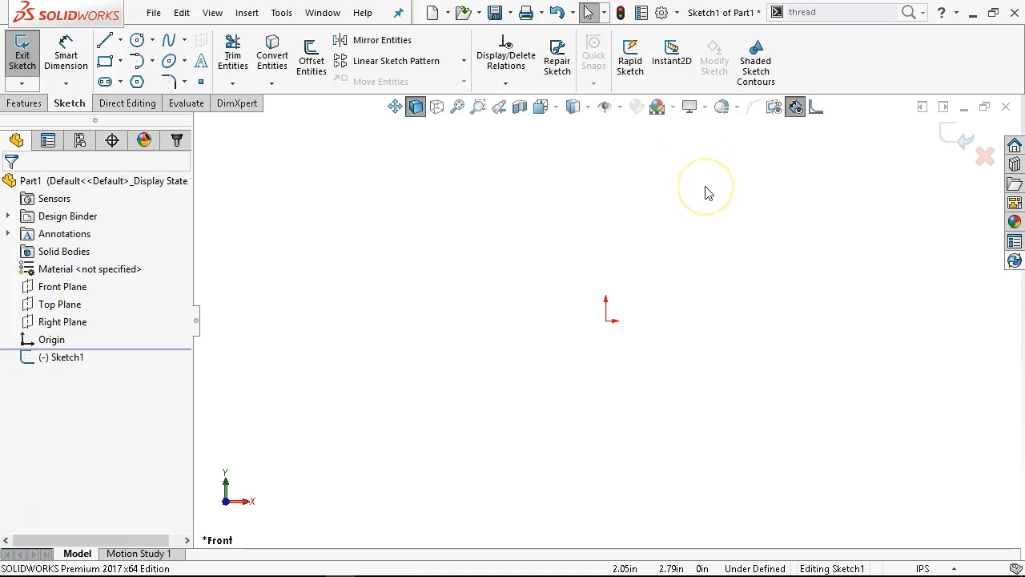
Turn on Shaded Sketch Contours and look the command up by searching the commands for "shaded"
{"action": "left_click", "coordinate": [759, 70]}
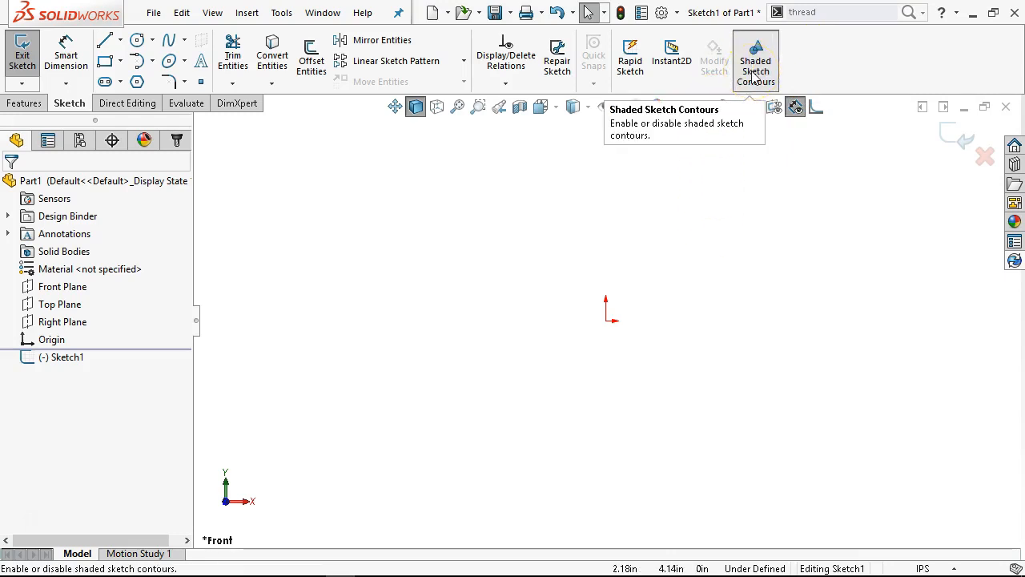
{"action": "left_click", "coordinate": [841, 14]}
{"action": "type", "text": "shaded"}
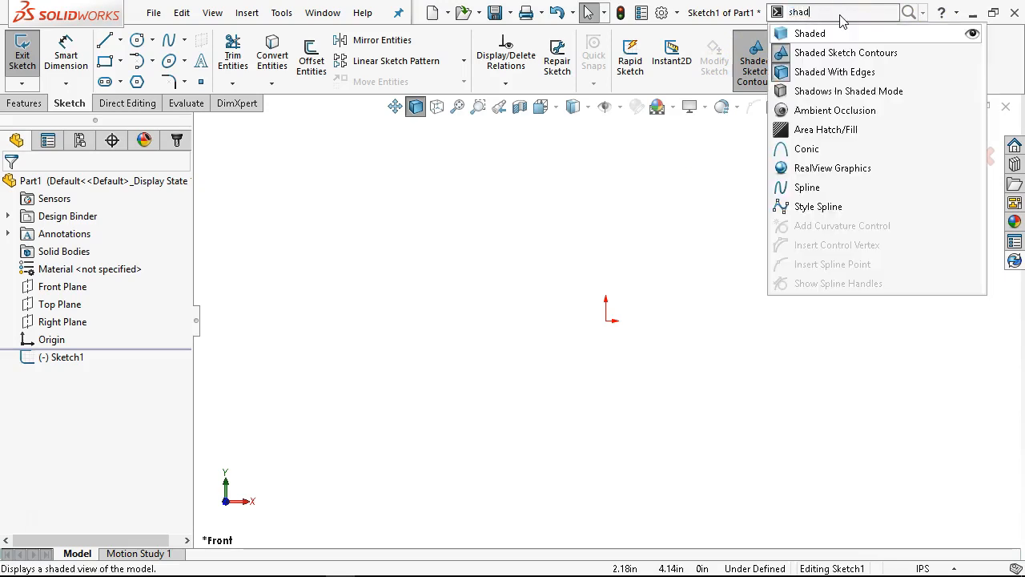
{"action": "left_click", "coordinate": [833, 53]}
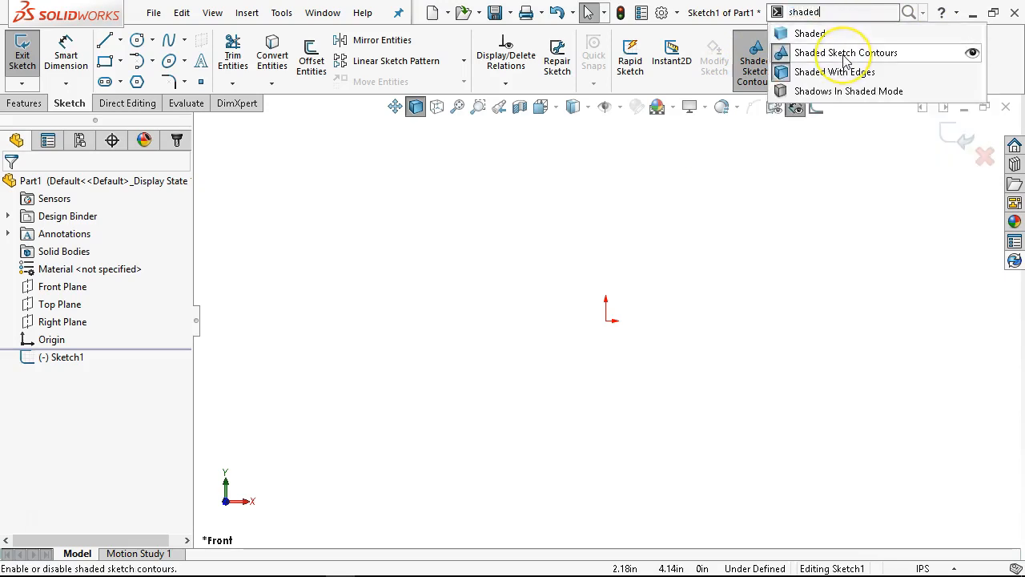
{"action": "left_click", "coordinate": [841, 53]}
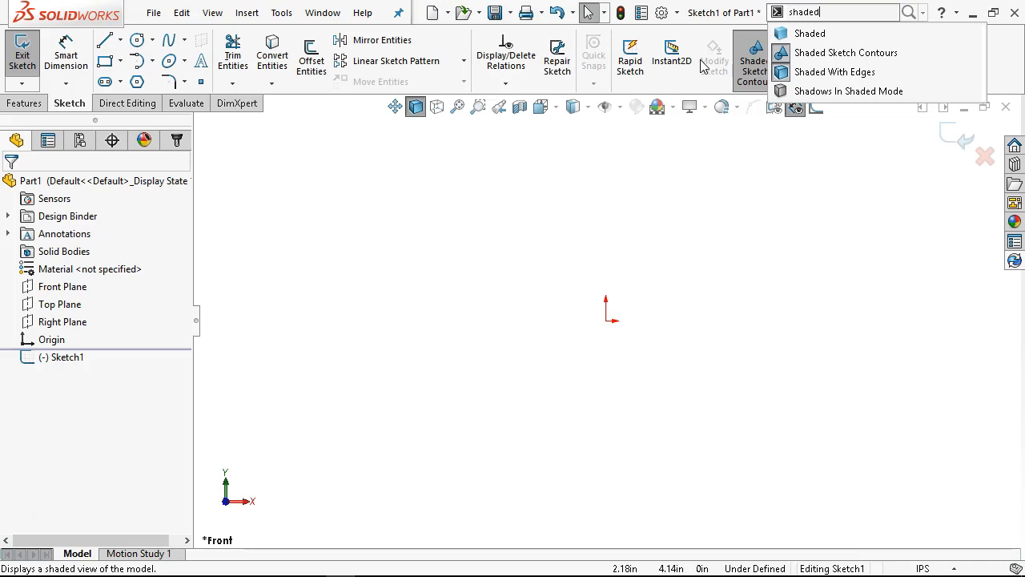
{"action": "left_click", "coordinate": [733, 178]}
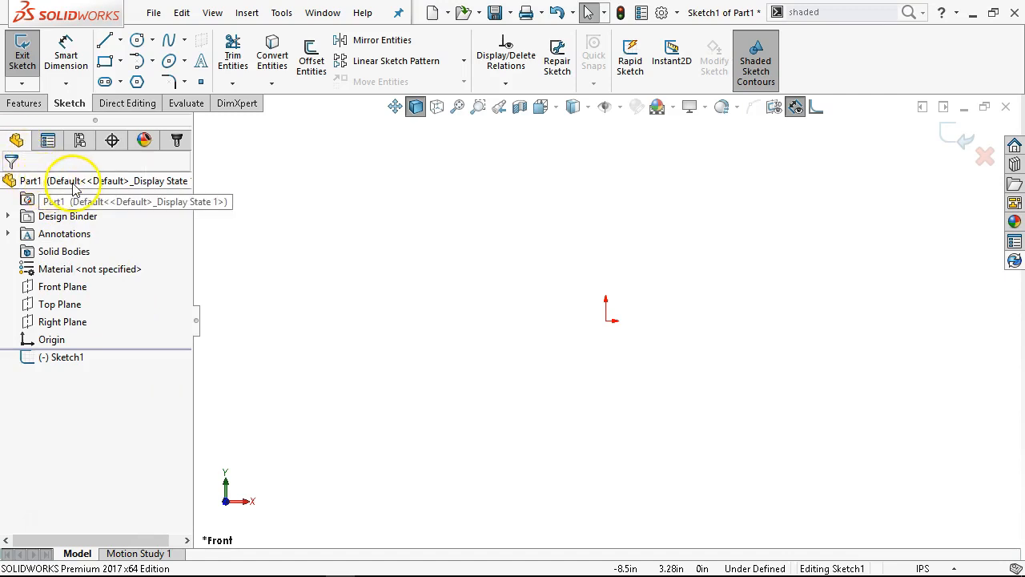
Turn on parent and child Dynamic Reference Visualization for the part and select Sketch1 to show its reference arrows
{"action": "right_click", "coordinate": [153, 183]}
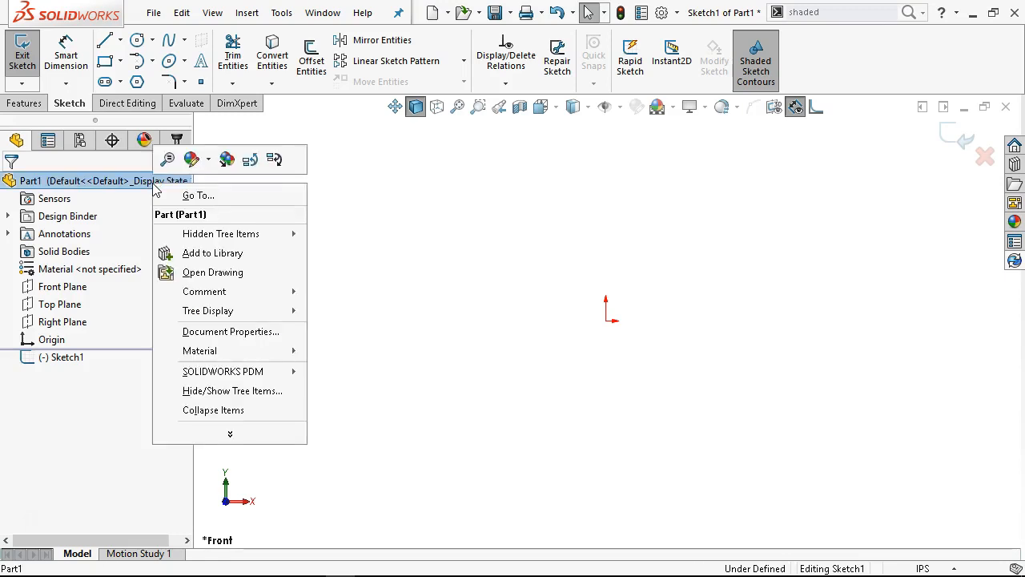
{"action": "left_click", "coordinate": [252, 161]}
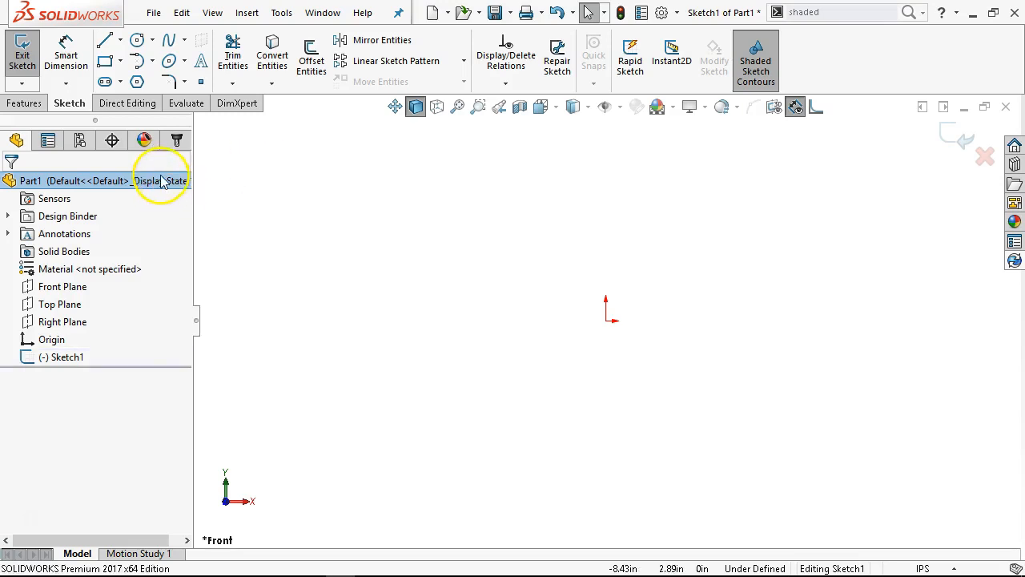
{"action": "right_click", "coordinate": [163, 182]}
{"action": "left_click", "coordinate": [291, 150]}
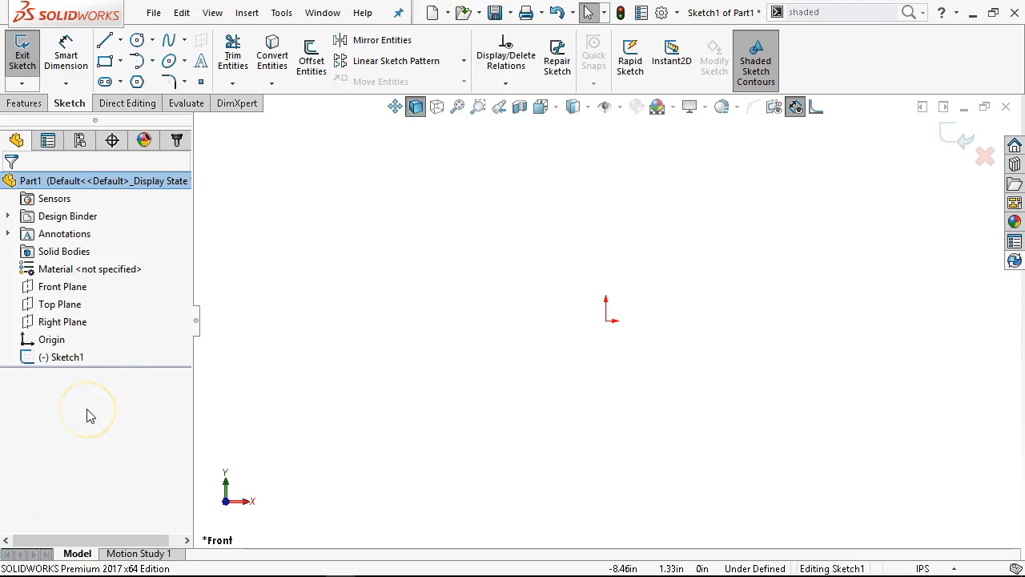
{"action": "left_click", "coordinate": [77, 359]}
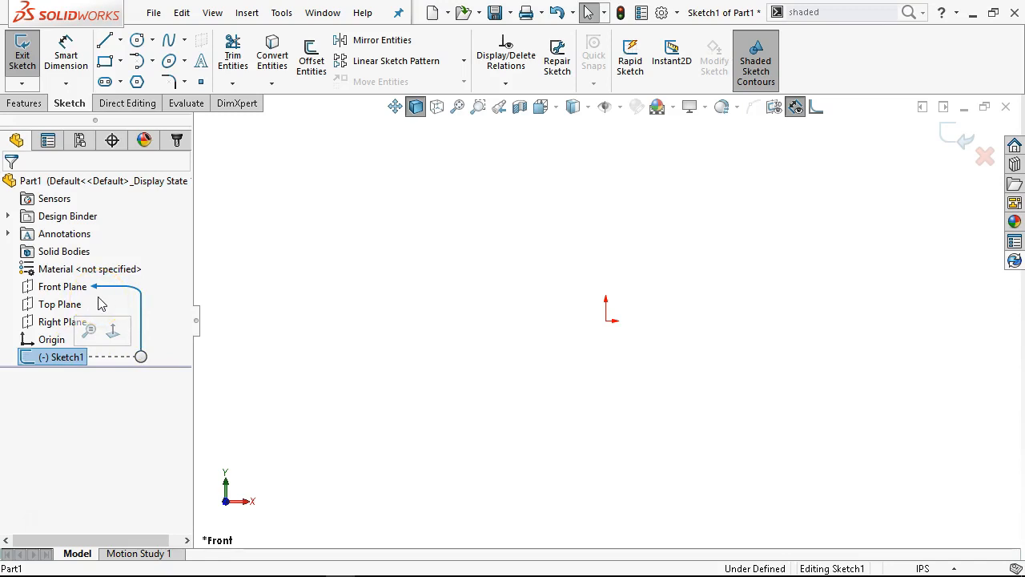
Turn off both the parent and child Dynamic Reference Visualization for the part
{"action": "right_click", "coordinate": [138, 187]}
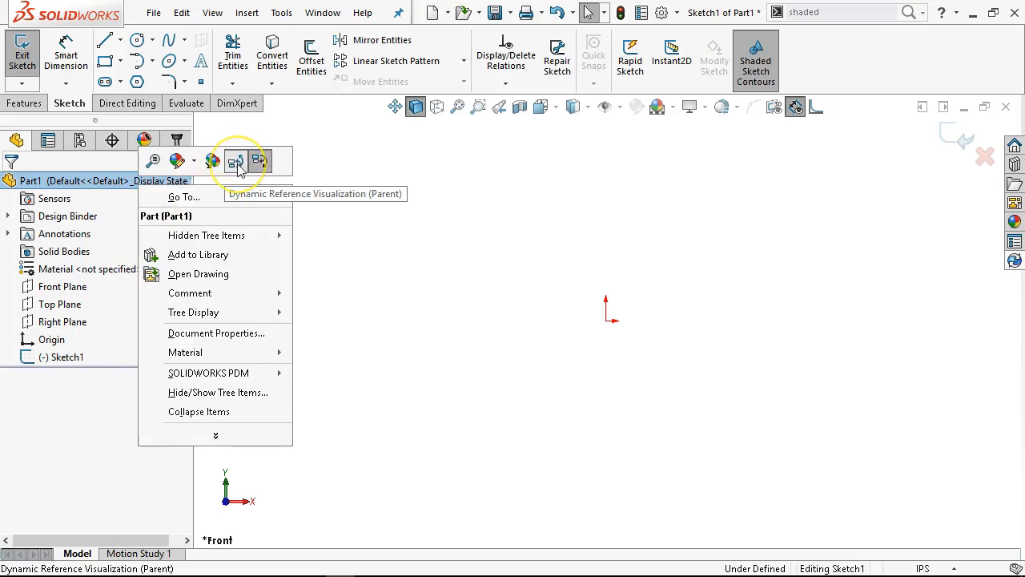
{"action": "left_click", "coordinate": [238, 161]}
{"action": "right_click", "coordinate": [151, 184]}
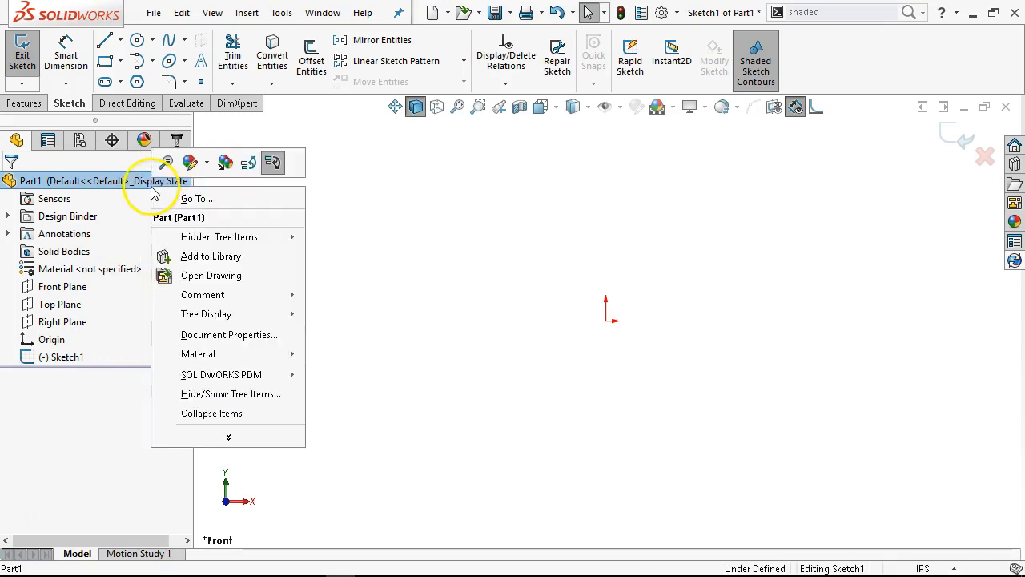
{"action": "left_click", "coordinate": [270, 164]}
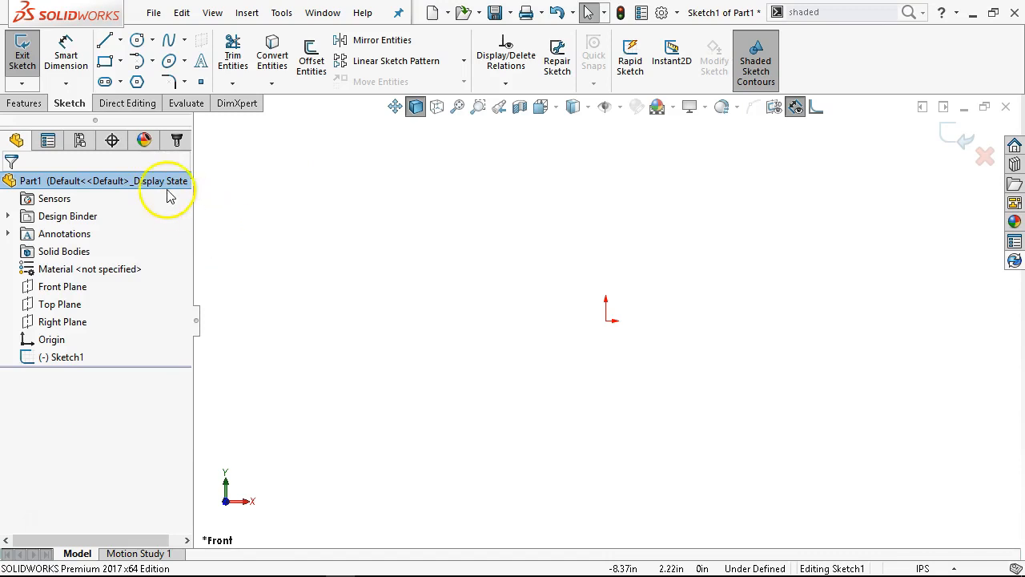
{"action": "right_click", "coordinate": [151, 184]}
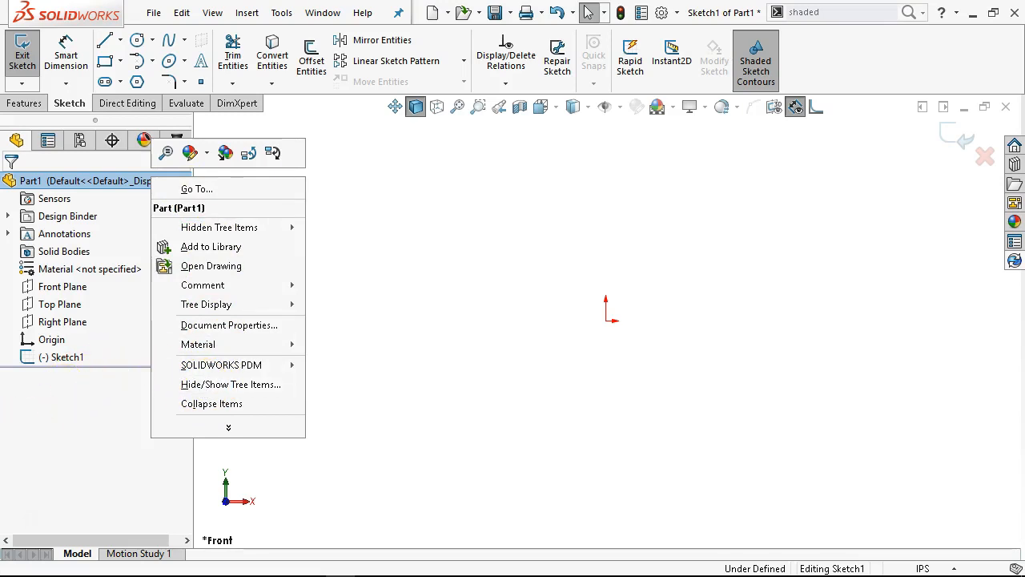
{"action": "left_click", "coordinate": [57, 429]}
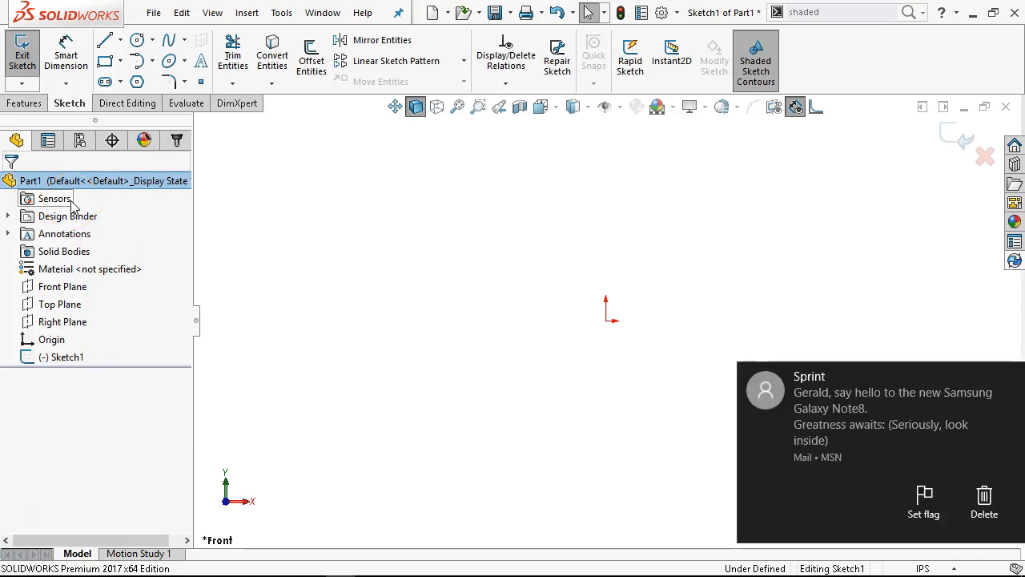
Hide and restore the FeatureManager tree area twice, dismissing the mail notifications in between
{"action": "left_click", "coordinate": [195, 320]}
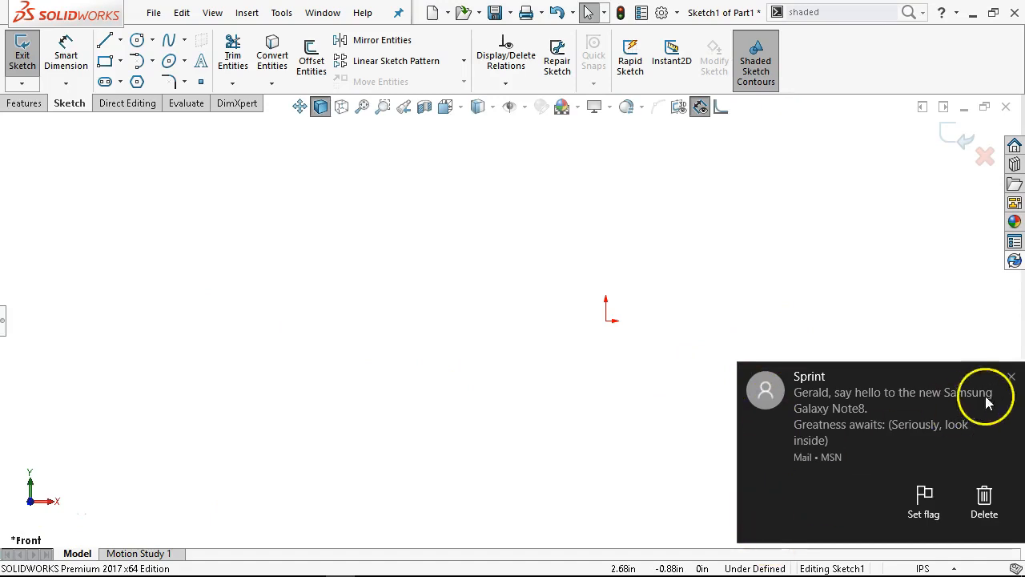
{"action": "left_click", "coordinate": [1009, 376]}
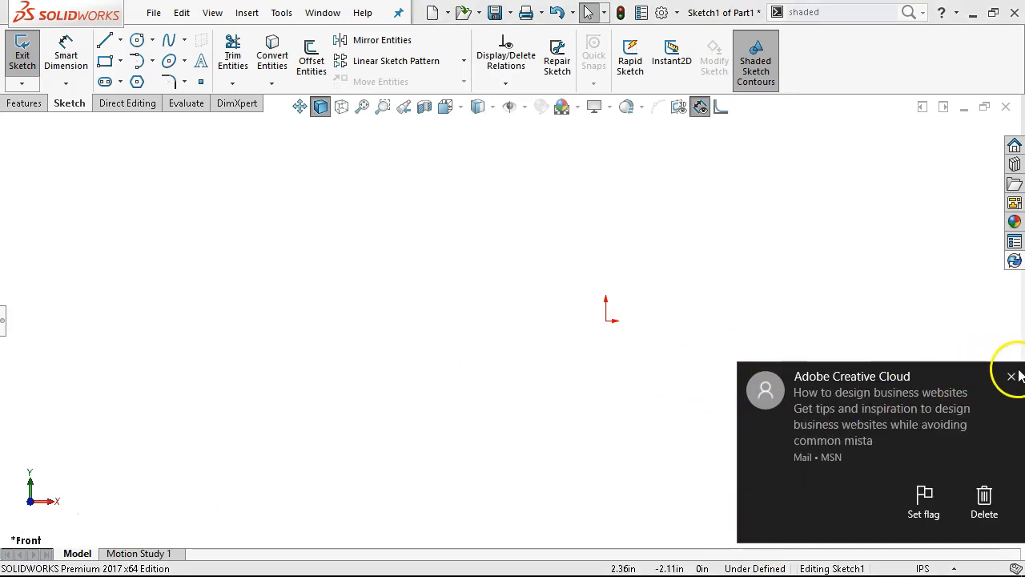
{"action": "left_click", "coordinate": [1013, 375]}
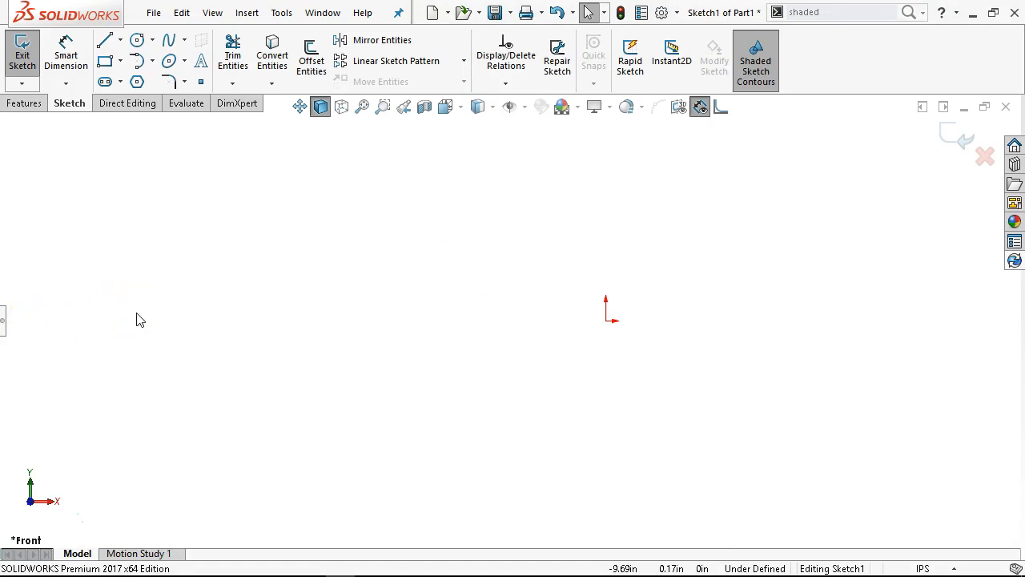
{"action": "left_click", "coordinate": [3, 330]}
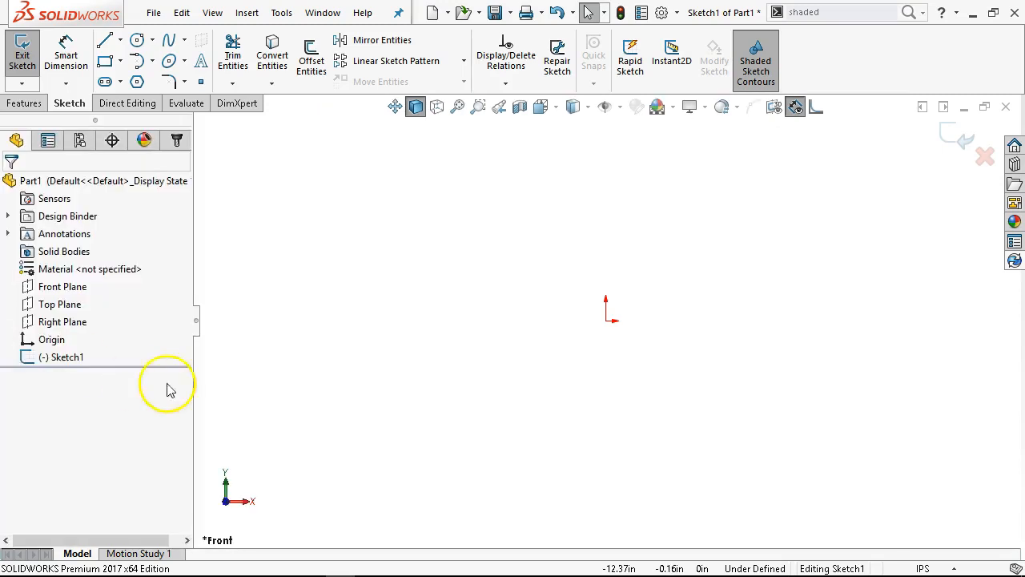
{"action": "left_click", "coordinate": [197, 332]}
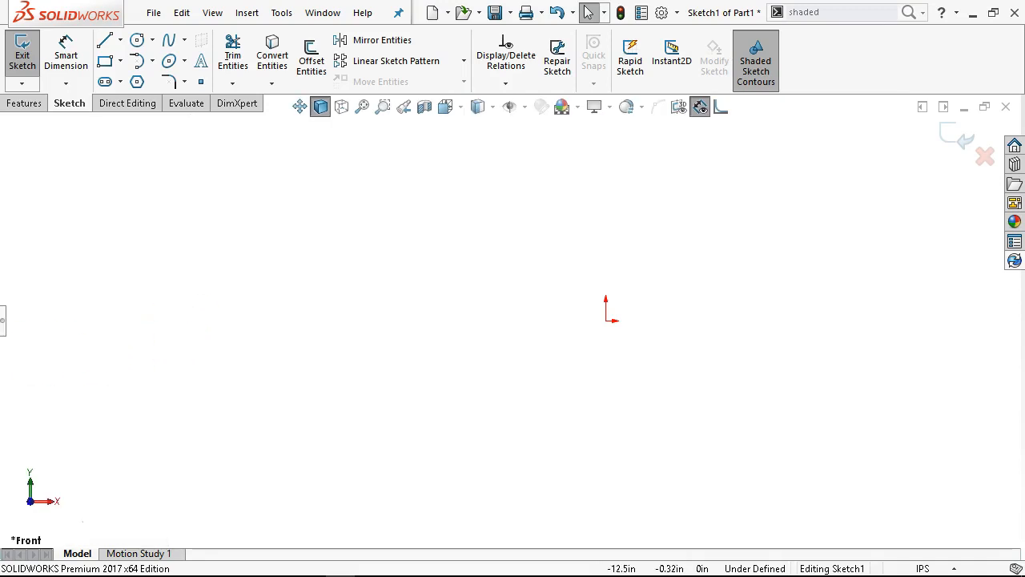
{"action": "left_click", "coordinate": [4, 320]}
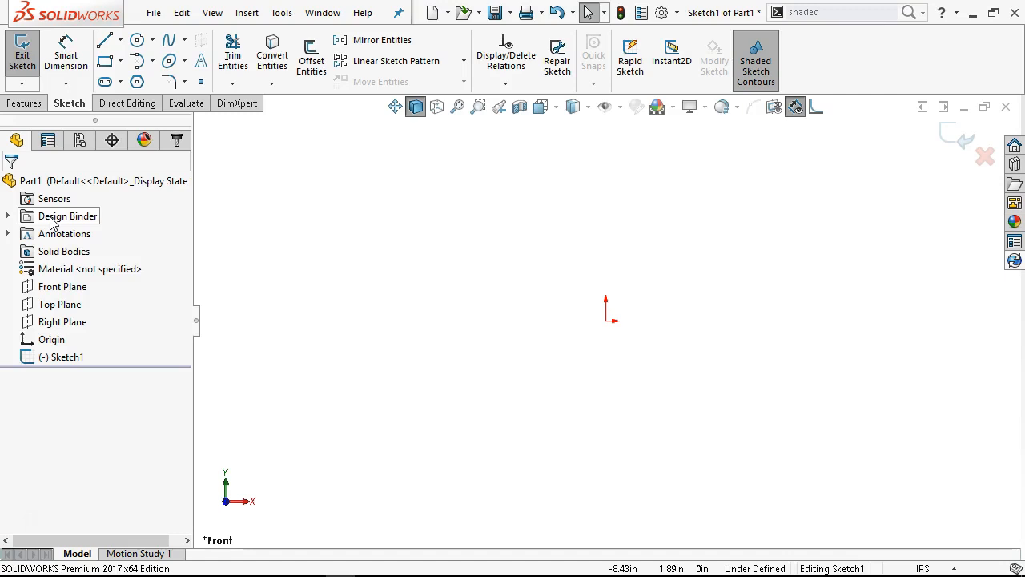
Examine the contents of the Design Binder and Annotations folders and the annotation display options without changing them
{"action": "left_click", "coordinate": [8, 218]}
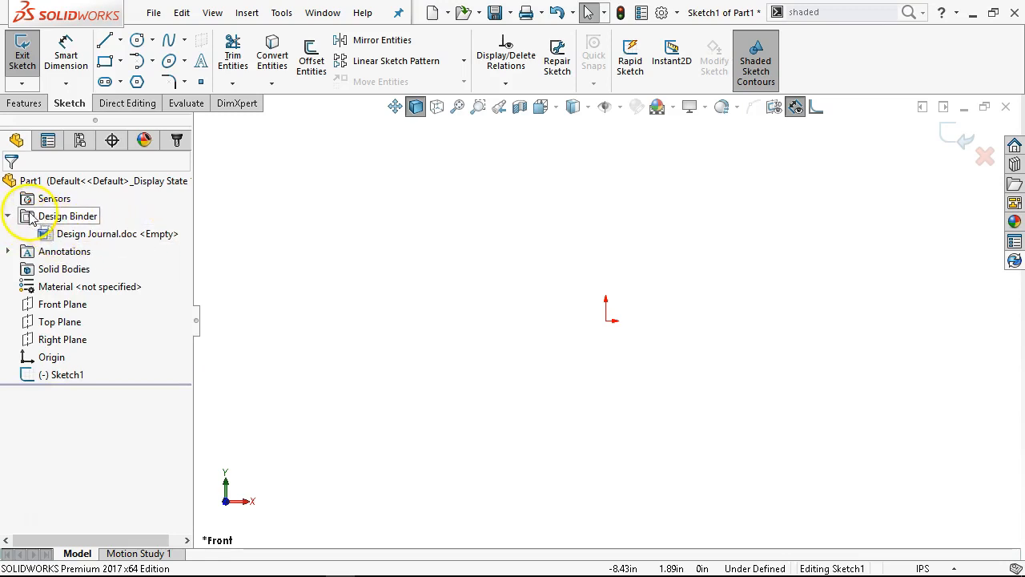
{"action": "left_click", "coordinate": [8, 217]}
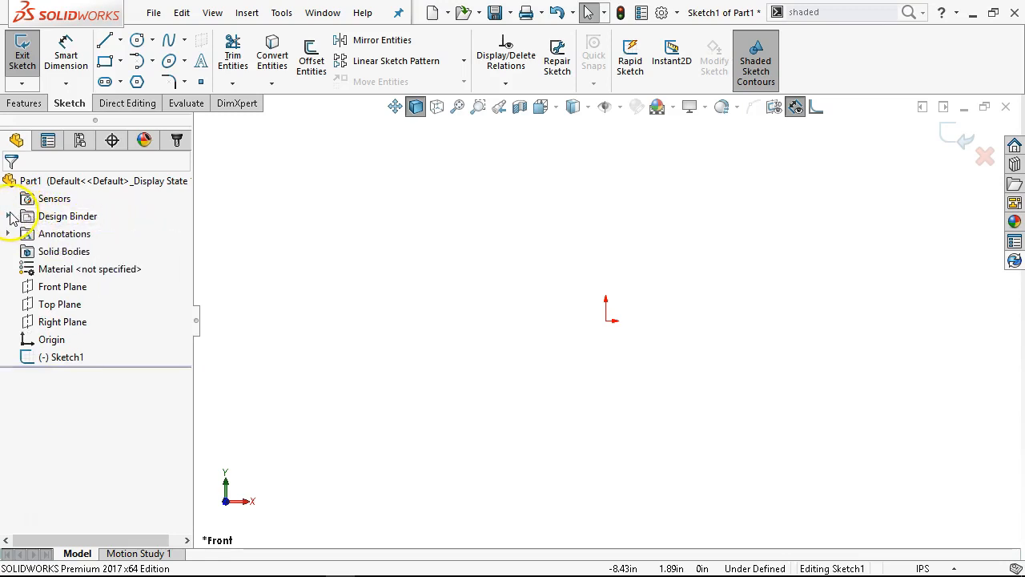
{"action": "right_click", "coordinate": [49, 236]}
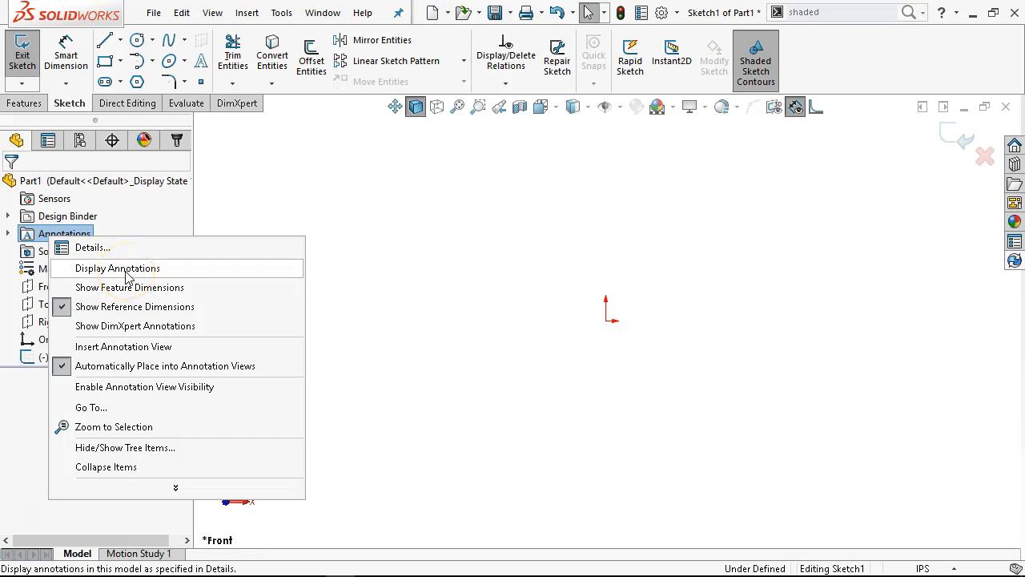
{"action": "left_click", "coordinate": [29, 415]}
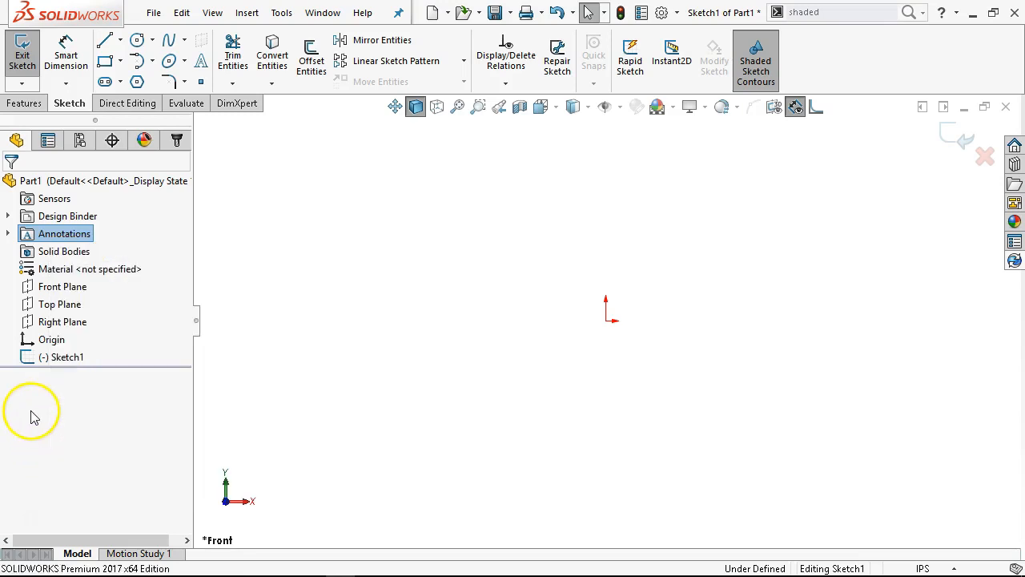
{"action": "left_click", "coordinate": [8, 235]}
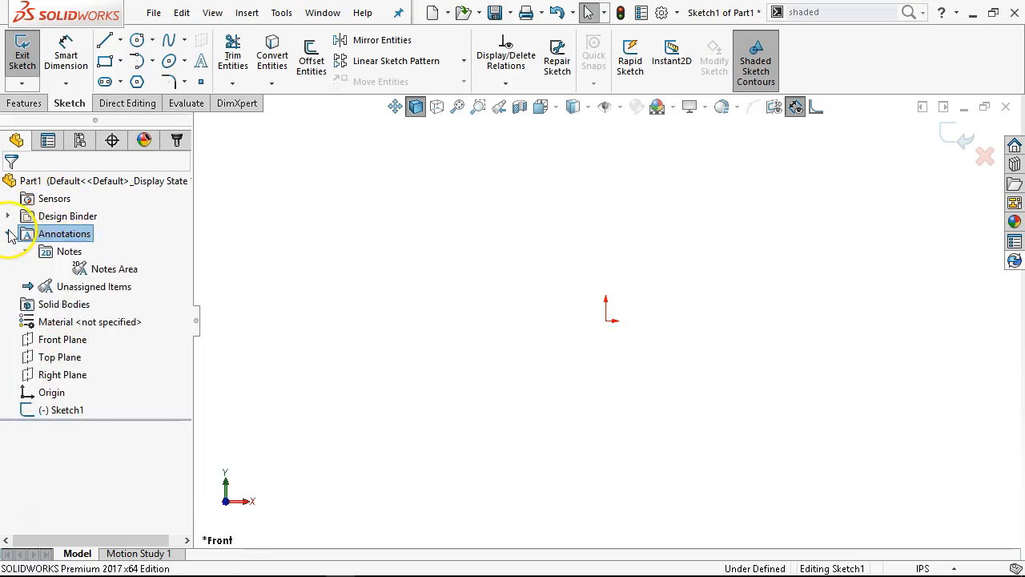
{"action": "right_click", "coordinate": [87, 241]}
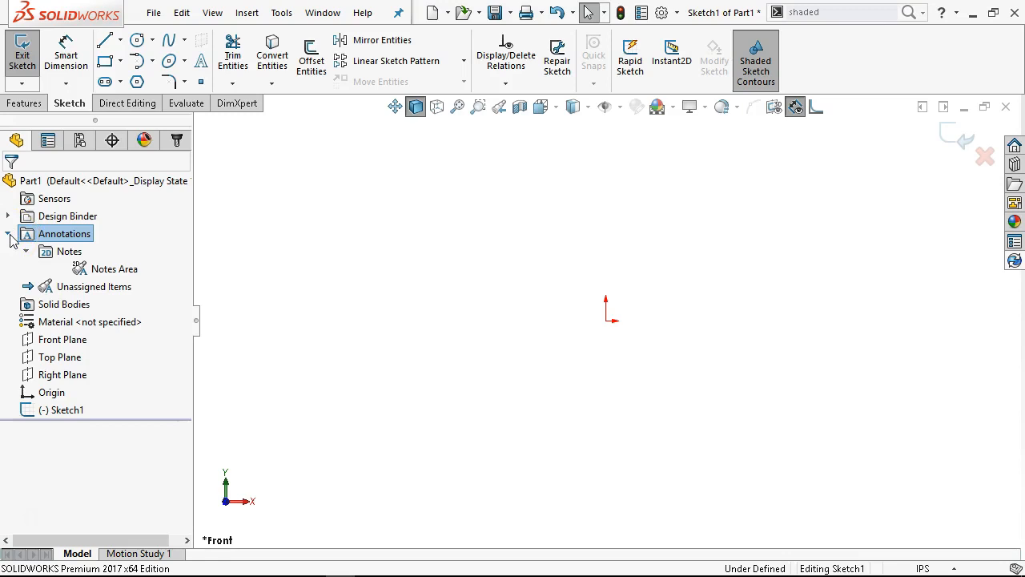
Collapse the Annotations folder, open the part's material favorites manager, and select Beryllium Copper, UNS C17200 under SOLIDWORKS Materials, Copper Alloys
{"action": "left_click", "coordinate": [9, 234]}
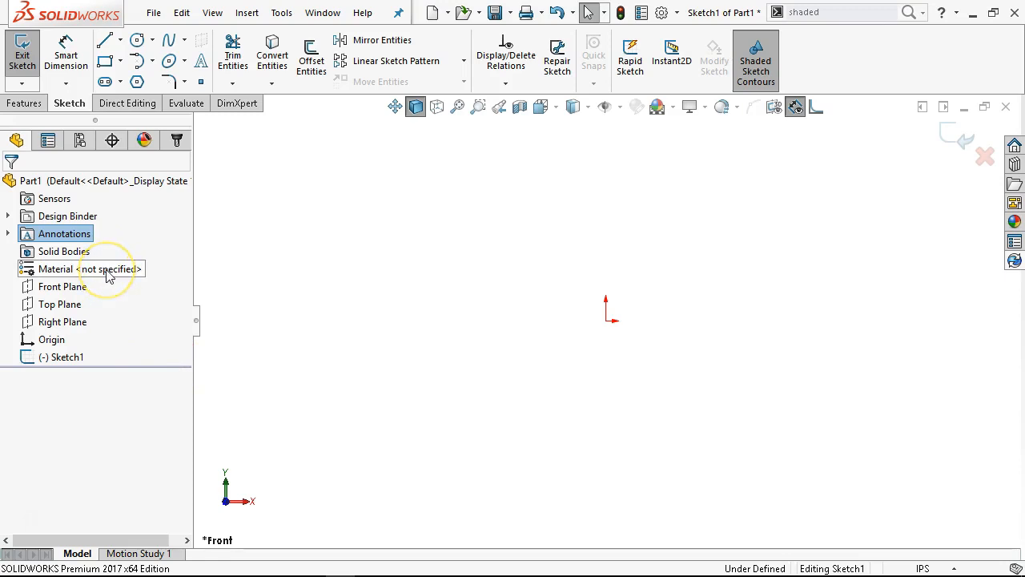
{"action": "right_click", "coordinate": [108, 273]}
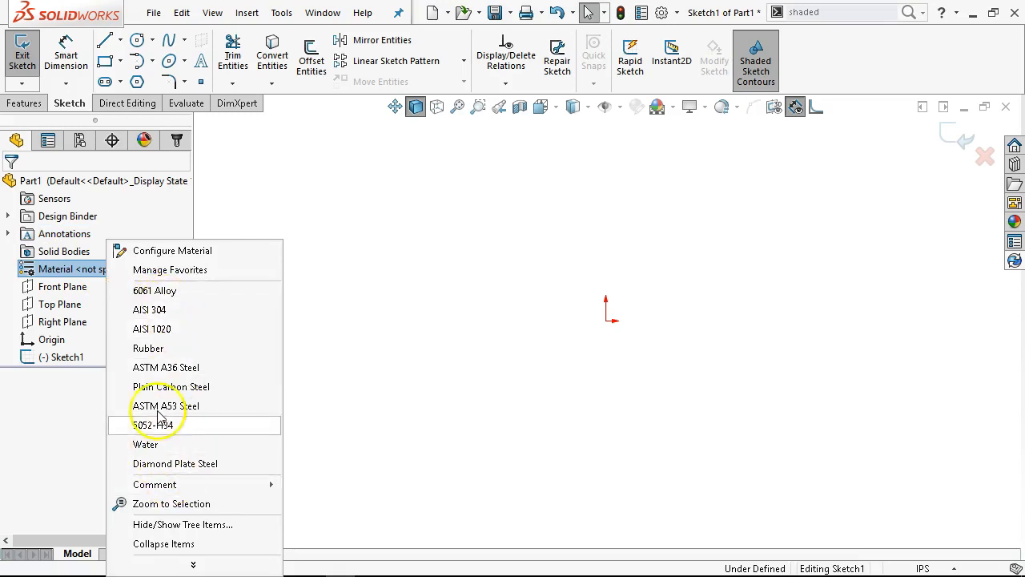
{"action": "left_click", "coordinate": [180, 275]}
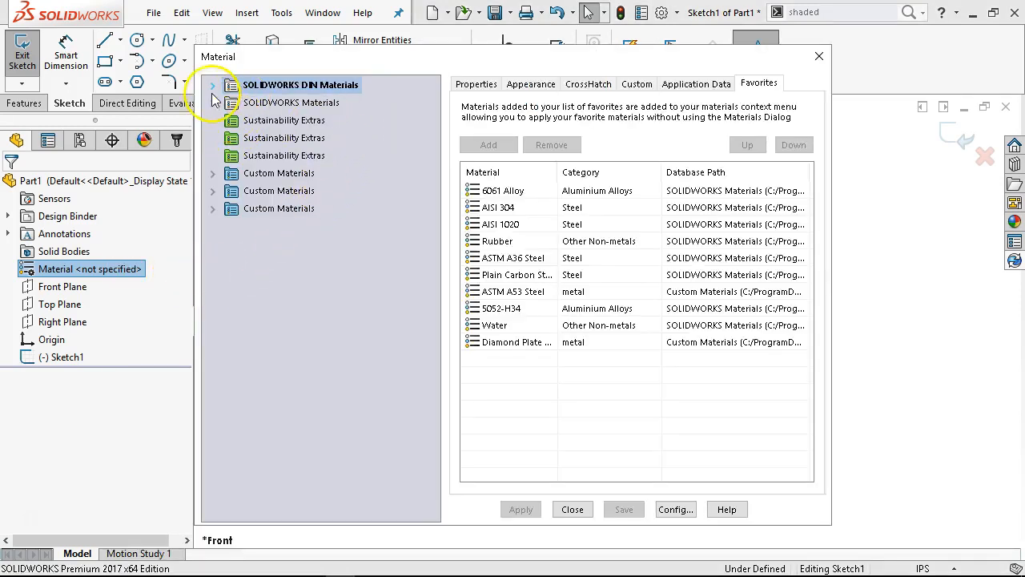
{"action": "left_click", "coordinate": [481, 84]}
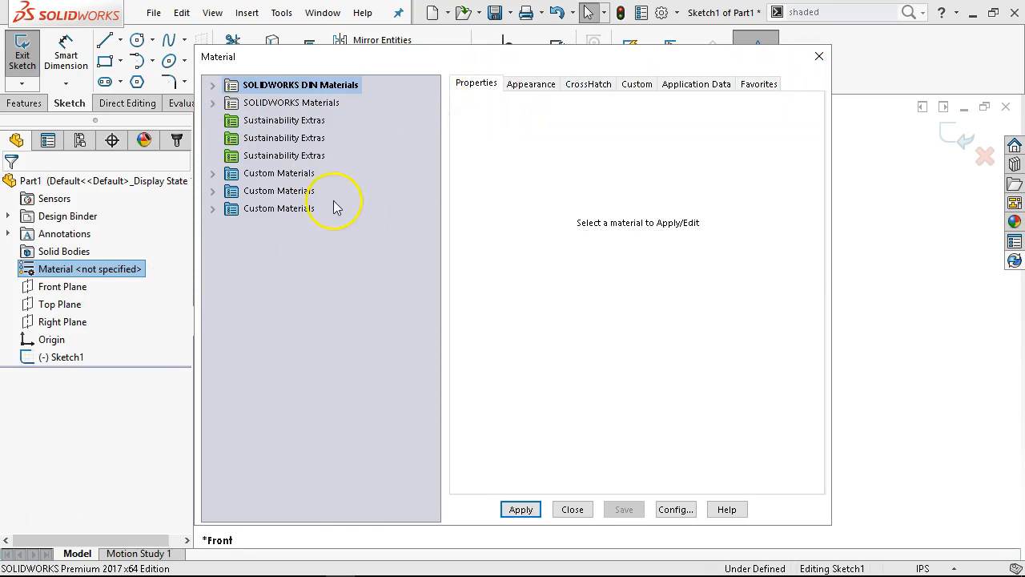
{"action": "left_click", "coordinate": [211, 102]}
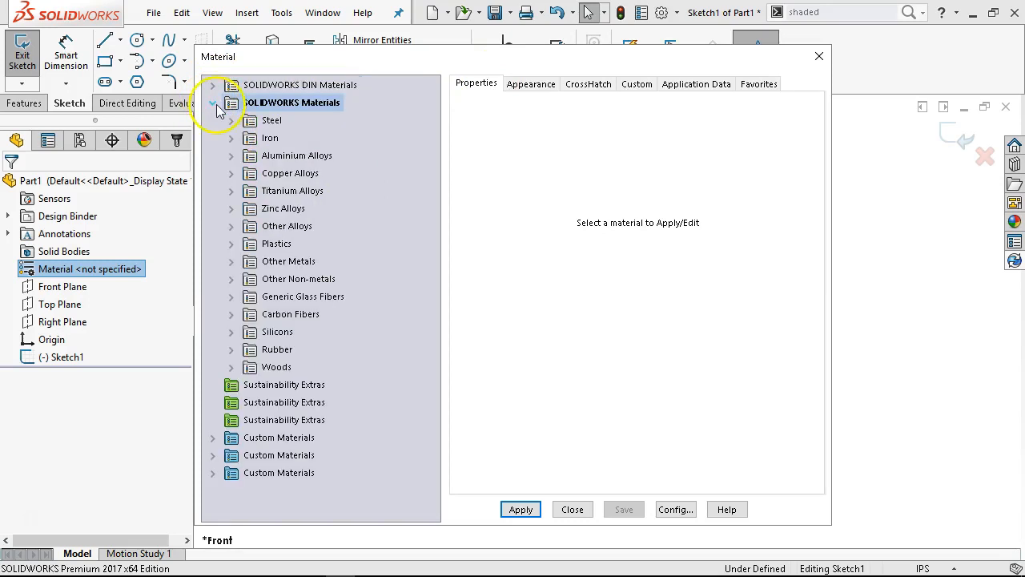
{"action": "left_click", "coordinate": [231, 173]}
{"action": "left_click", "coordinate": [360, 208]}
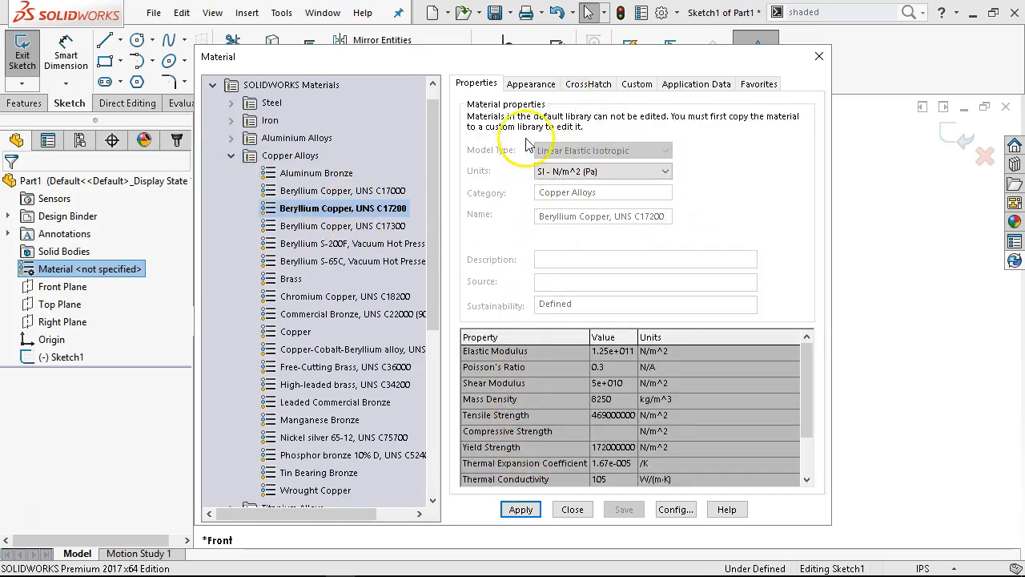
Review the appearance, crosshatch, custom properties, application data and favorites pages for Beryllium Copper, UNS C17200
{"action": "left_click", "coordinate": [531, 84]}
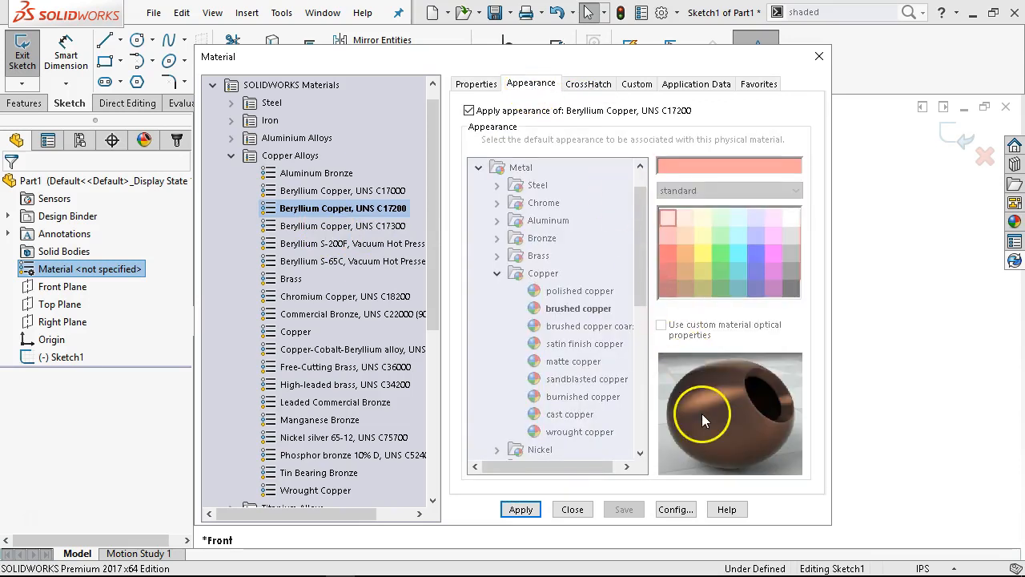
{"action": "left_click", "coordinate": [589, 84]}
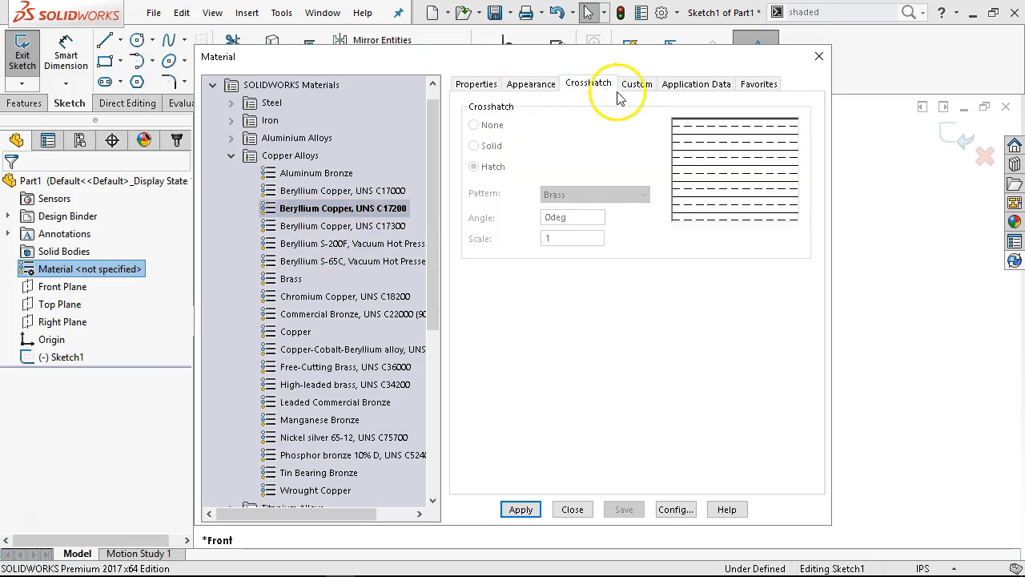
{"action": "left_click", "coordinate": [638, 85]}
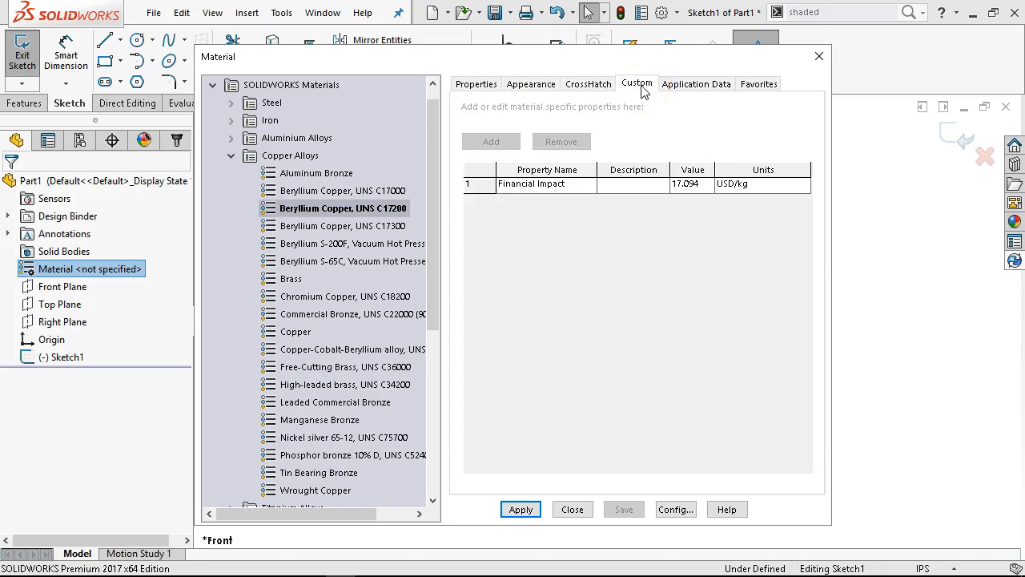
{"action": "left_click", "coordinate": [685, 84]}
{"action": "left_click", "coordinate": [757, 83]}
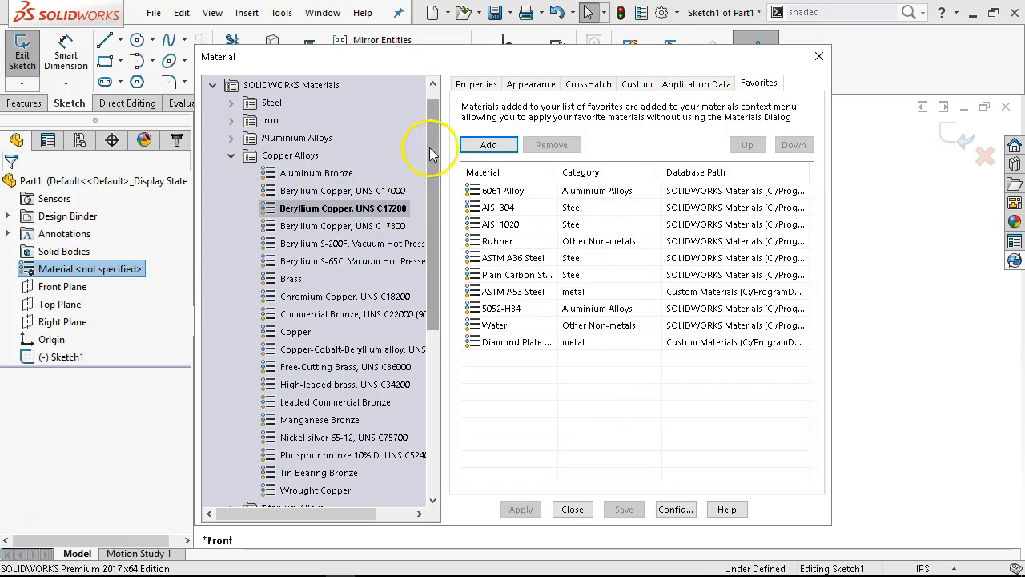
Collapse Copper Alloys and browse the metal category of the first Custom Materials library and the contents of the other two
{"action": "left_click", "coordinate": [231, 155]}
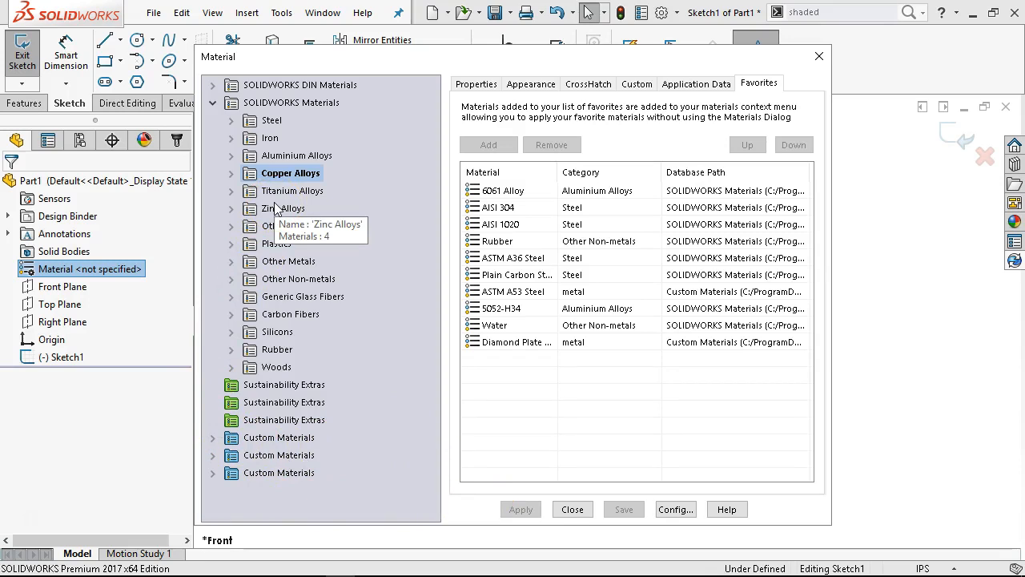
{"action": "left_click", "coordinate": [213, 439]}
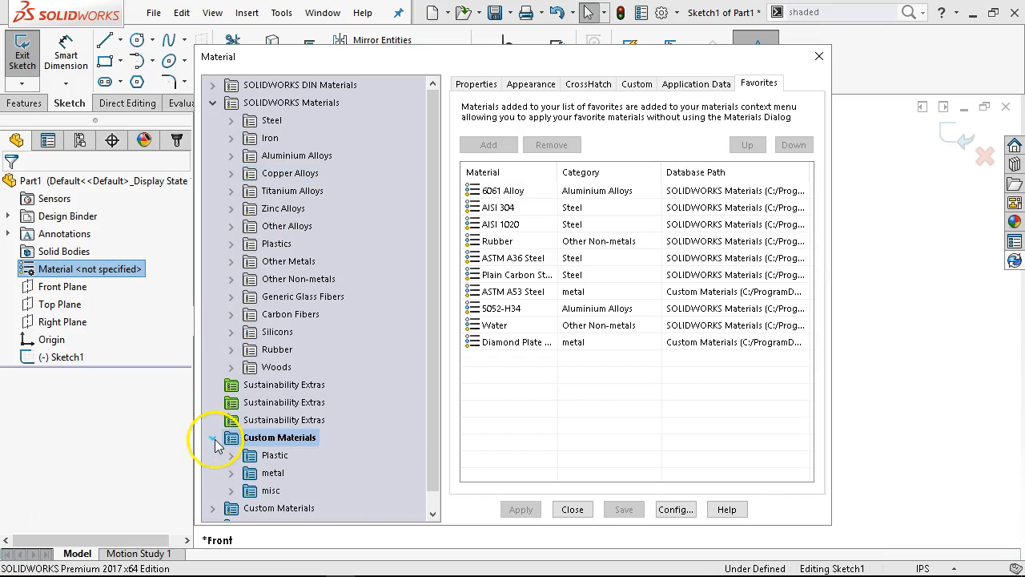
{"action": "left_click", "coordinate": [232, 473]}
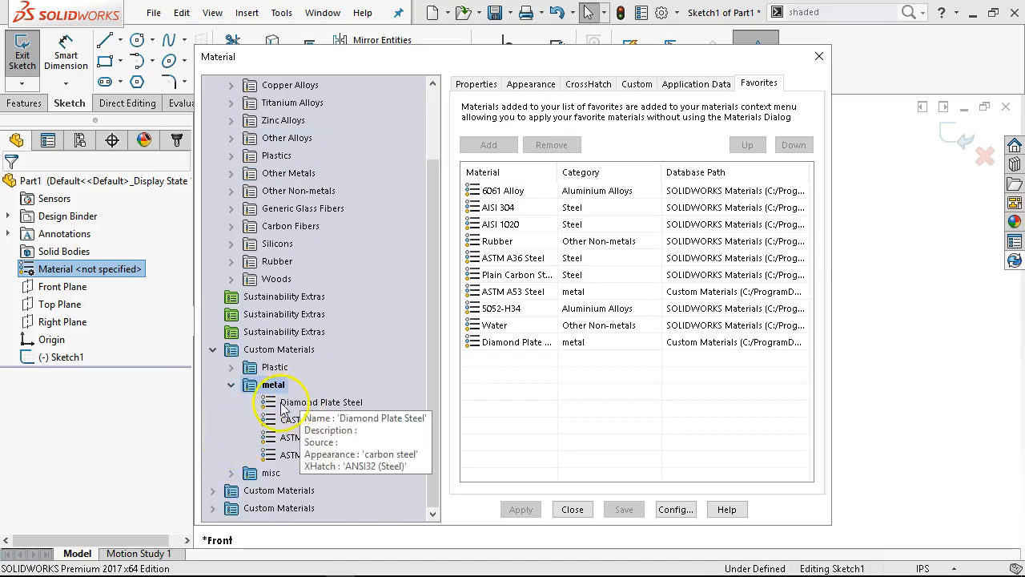
{"action": "left_click", "coordinate": [231, 385]}
{"action": "left_click", "coordinate": [212, 420]}
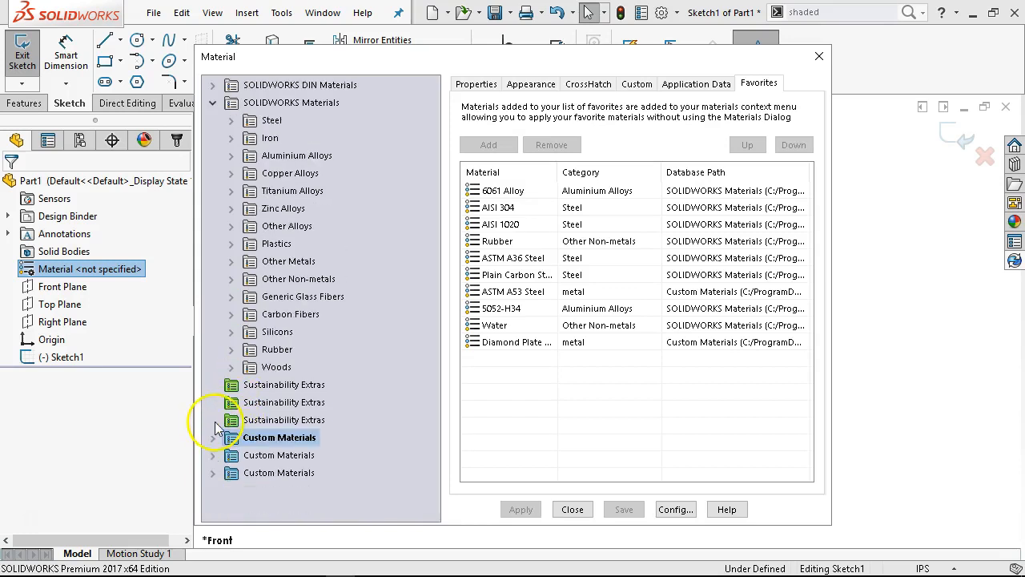
{"action": "left_click", "coordinate": [213, 455]}
{"action": "left_click", "coordinate": [230, 473]}
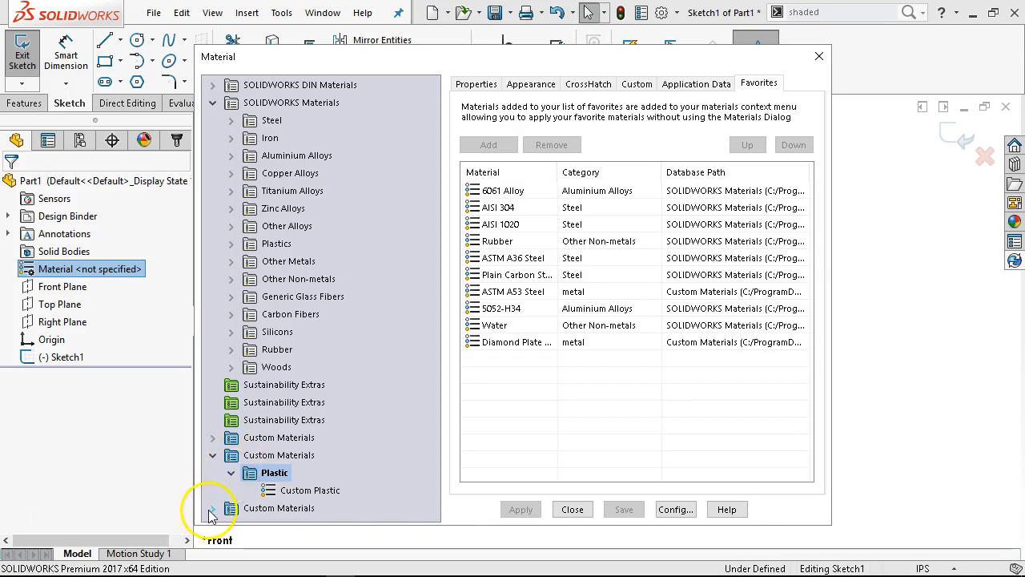
{"action": "left_click", "coordinate": [213, 508]}
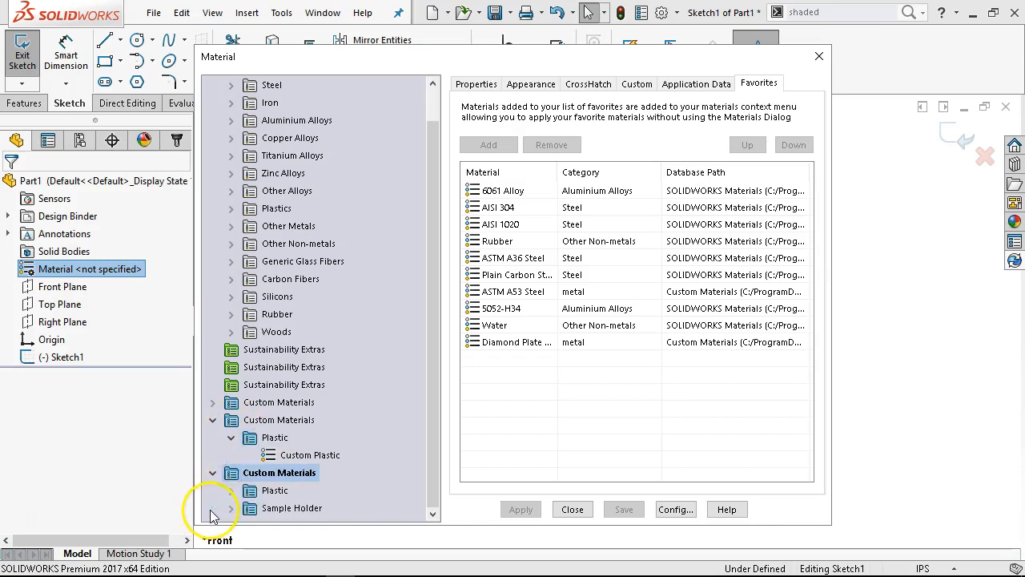
Examine the misc, metal and Plastic categories of the first Custom Materials library, and collapse that library
{"action": "left_click", "coordinate": [213, 402]}
{"action": "left_click", "coordinate": [270, 456]}
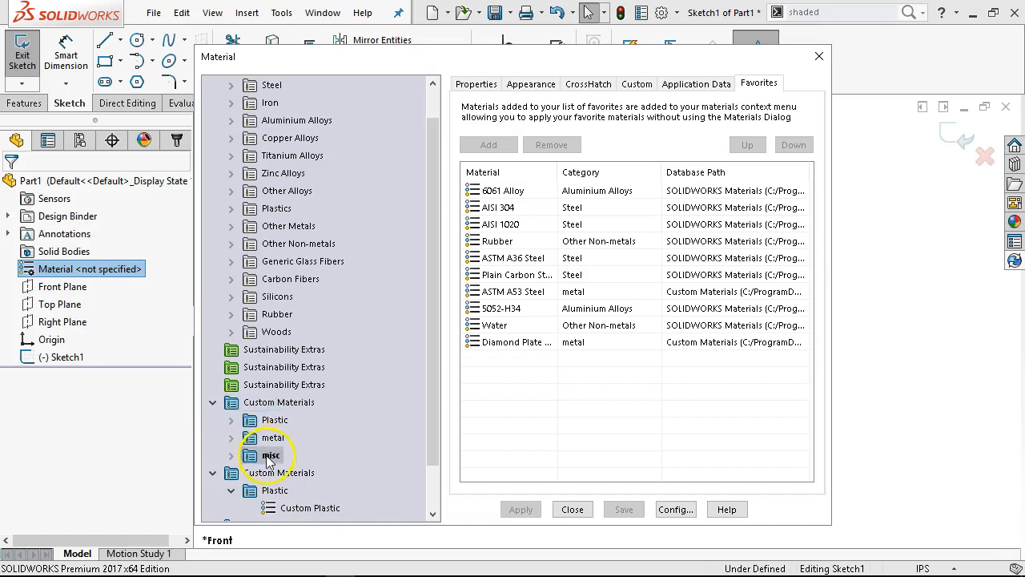
{"action": "left_click", "coordinate": [231, 455]}
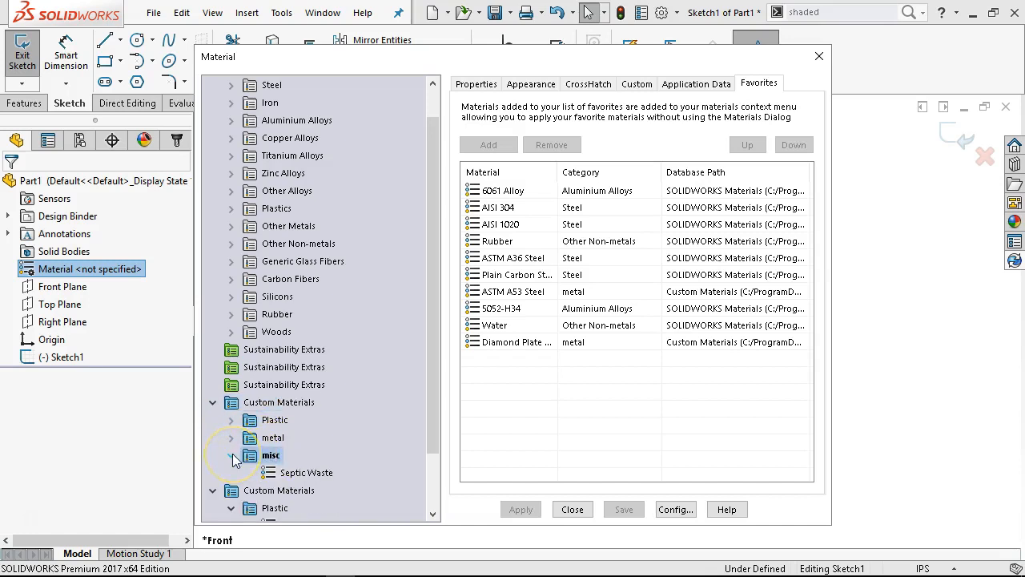
{"action": "left_click", "coordinate": [232, 455]}
{"action": "left_click", "coordinate": [232, 437]}
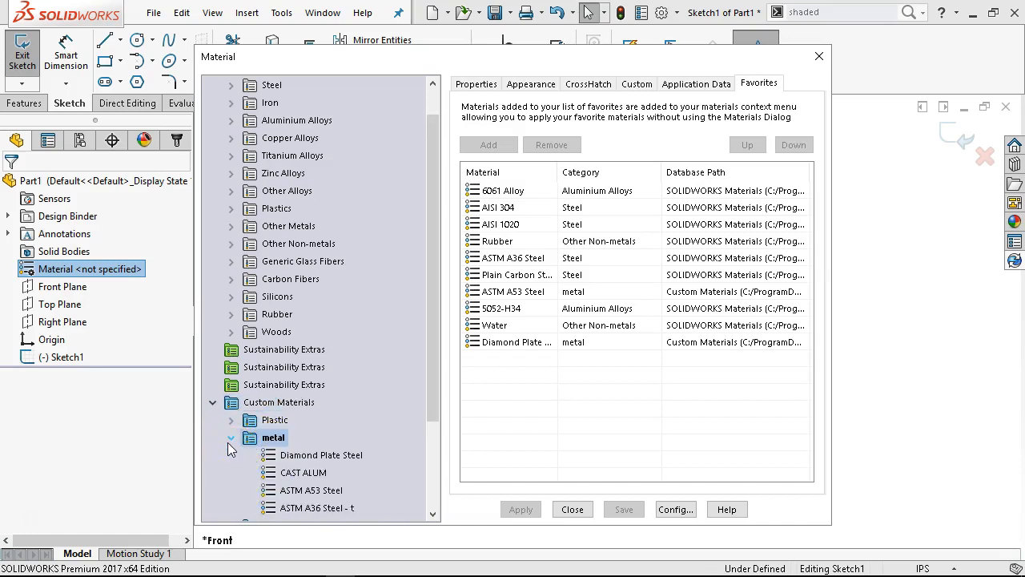
{"action": "left_click", "coordinate": [230, 422]}
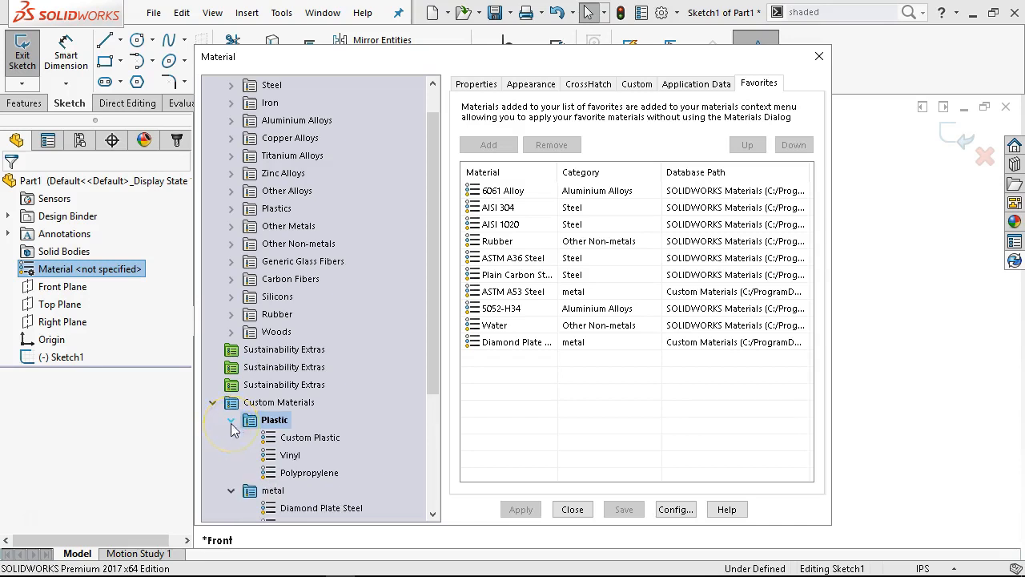
{"action": "left_click", "coordinate": [212, 402]}
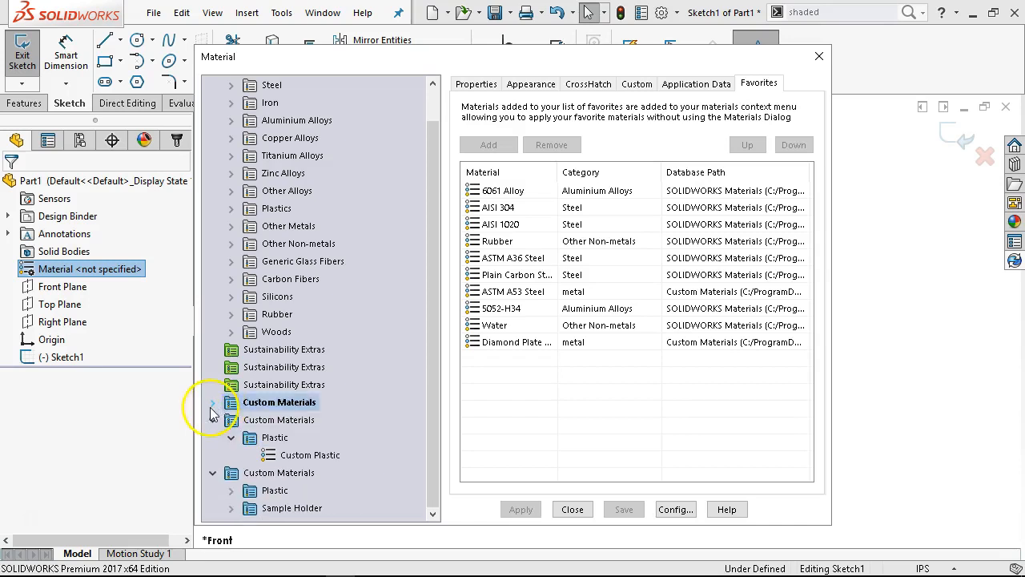
Look through the Aluminium Alloys list, collapse the SOLIDWORKS Materials library, and close the Material dialog without applying a material
{"action": "scroll", "coordinate": [287, 385], "scroll_direction": "up", "scroll_amount": 1}
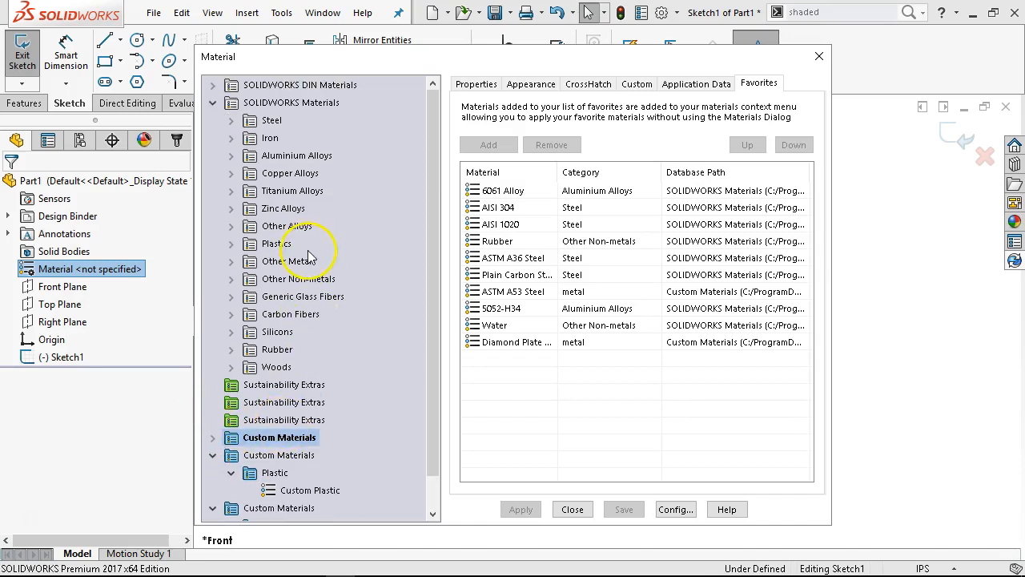
{"action": "left_click", "coordinate": [232, 156]}
{"action": "scroll", "coordinate": [320, 272], "scroll_direction": "down", "scroll_amount": 15}
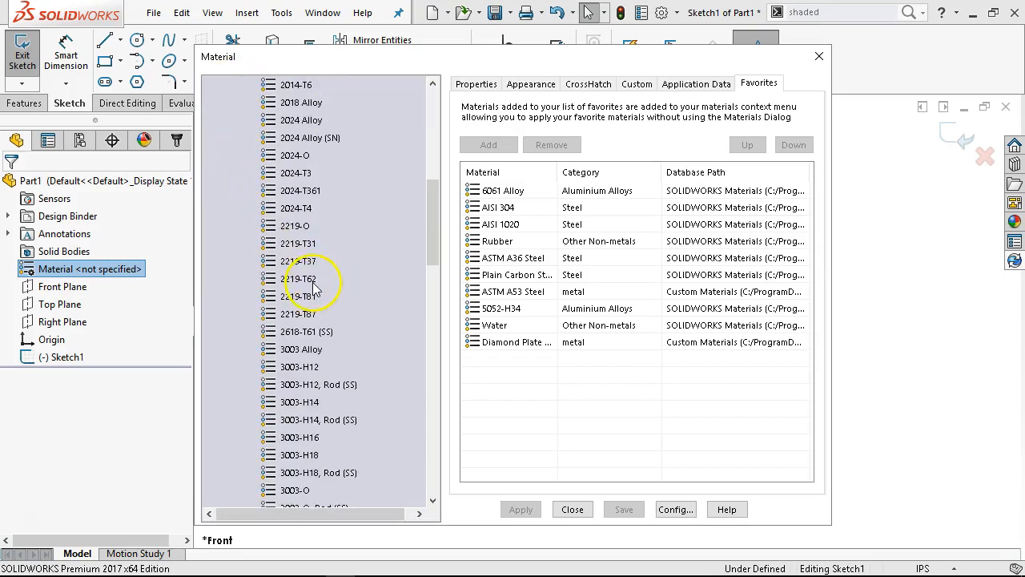
{"action": "scroll", "coordinate": [313, 288], "scroll_direction": "down", "scroll_amount": 6}
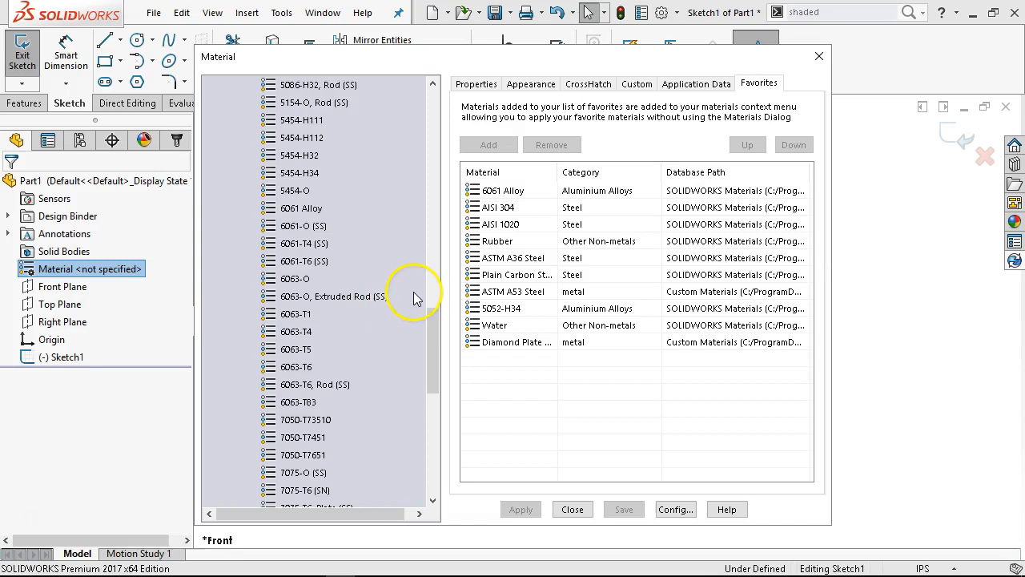
{"action": "left_click_drag", "start_coordinate": [433, 320], "coordinate": [389, 131]}
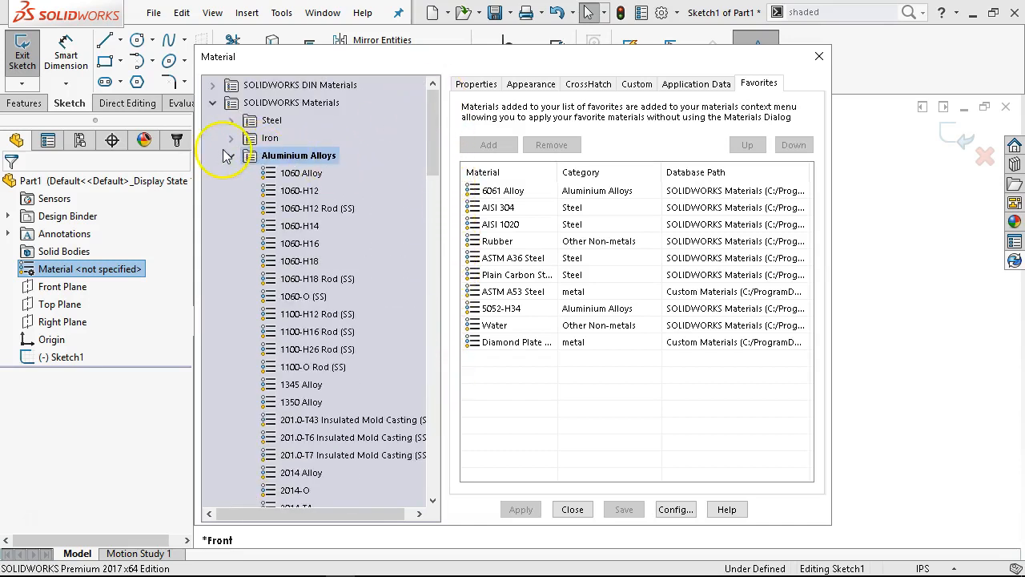
{"action": "left_click", "coordinate": [213, 103]}
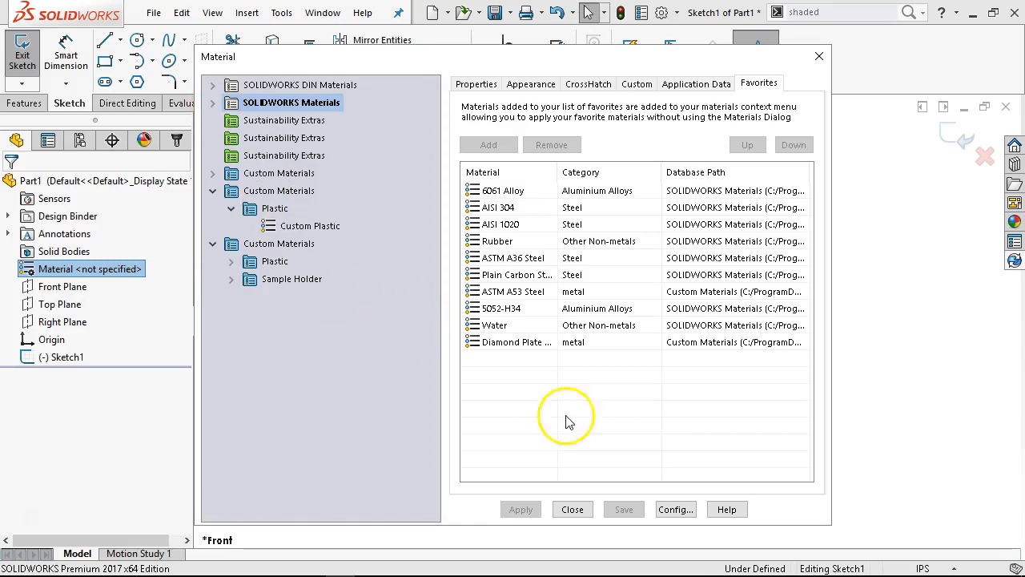
{"action": "left_click", "coordinate": [572, 509]}
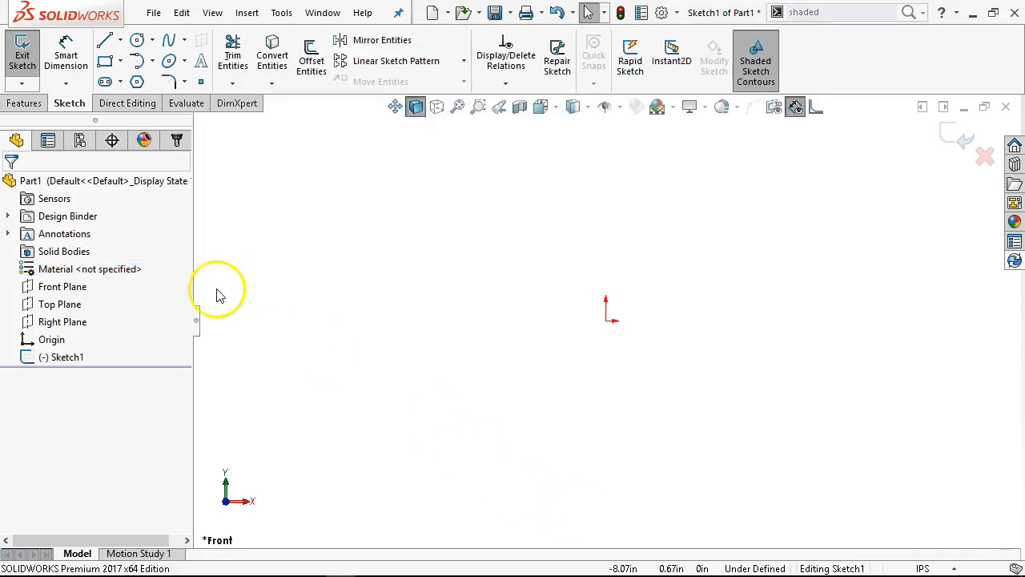
Select the Front, Top and Right Planes, the Origin and Sketch1 one after another in the feature tree
{"action": "left_click", "coordinate": [68, 287]}
{"action": "left_click", "coordinate": [65, 304]}
{"action": "left_click", "coordinate": [64, 321]}
{"action": "left_click", "coordinate": [56, 338]}
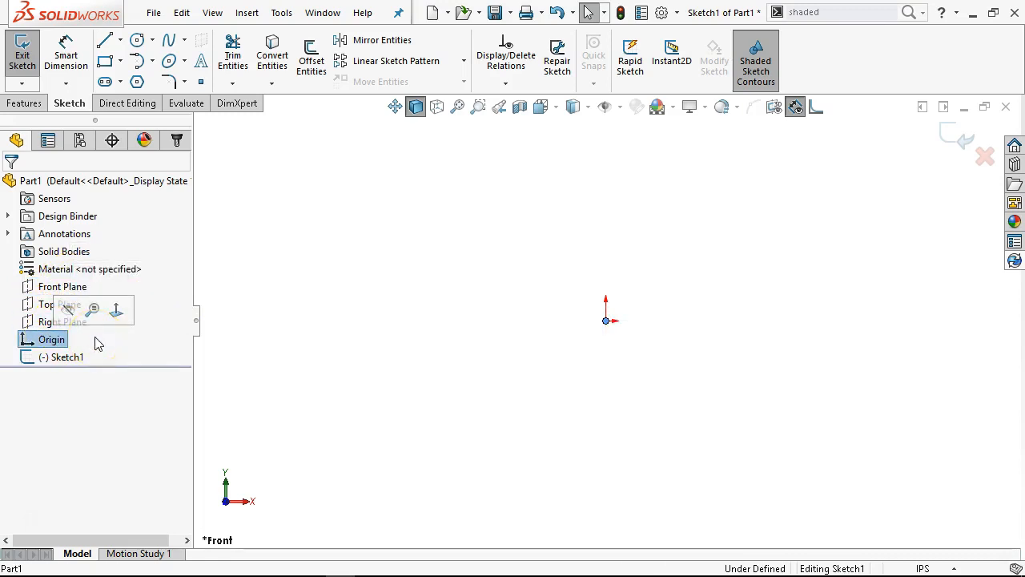
{"action": "left_click", "coordinate": [76, 359]}
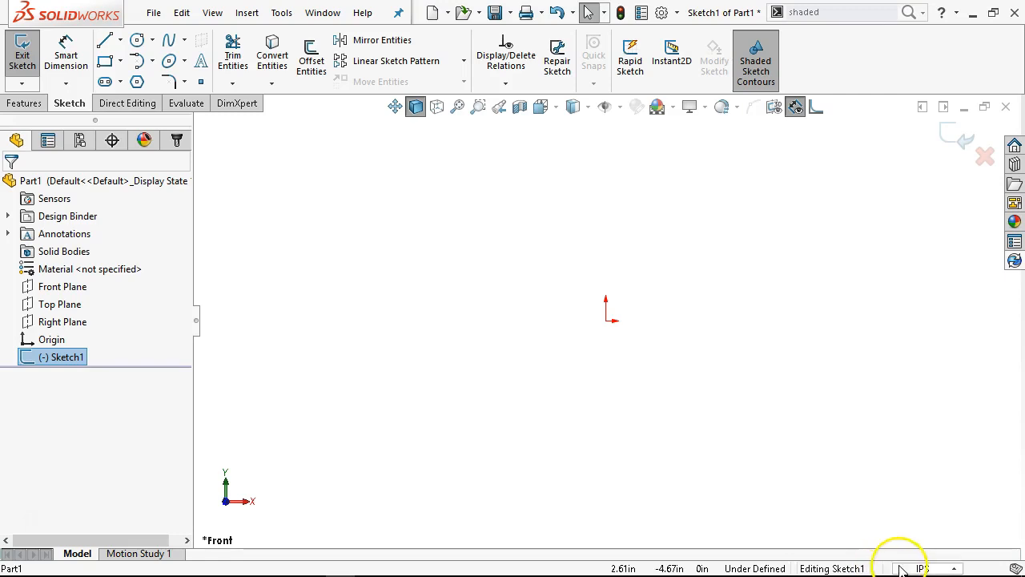
Review the available unit systems and set the document units to MMGS (millimeter, gram, second)
{"action": "left_click", "coordinate": [955, 568]}
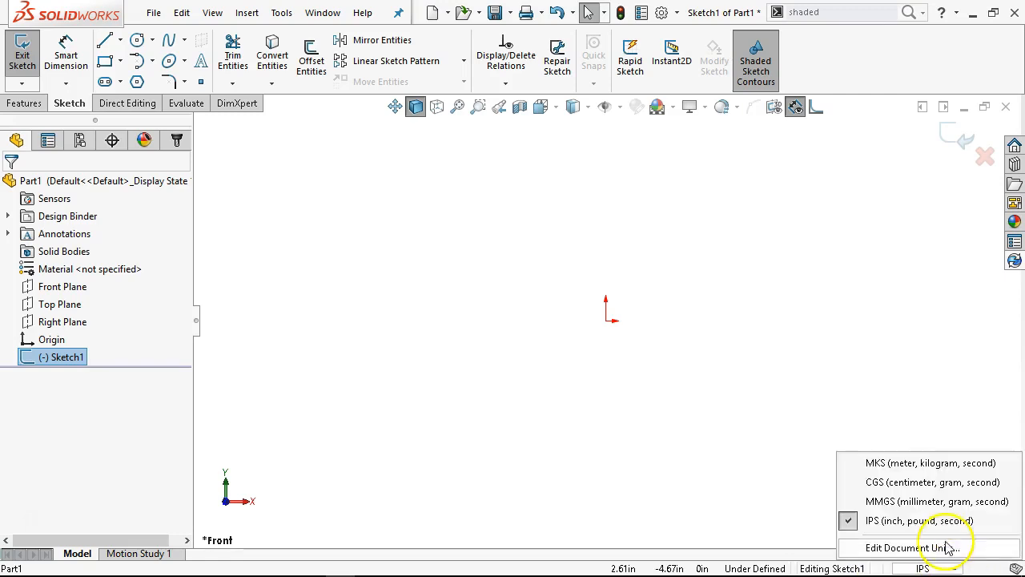
{"action": "left_click", "coordinate": [713, 255]}
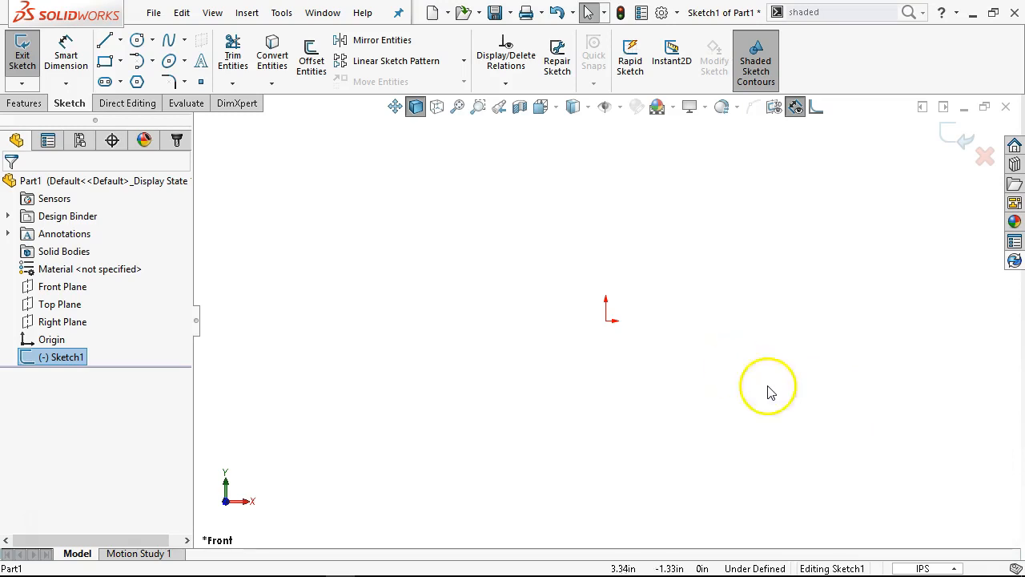
{"action": "left_click", "coordinate": [953, 568]}
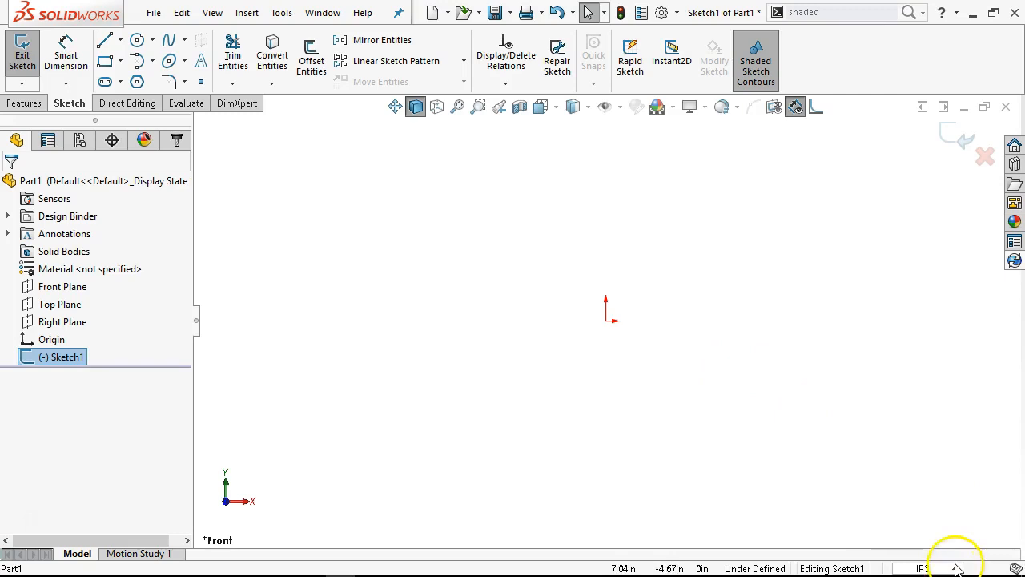
{"action": "left_click", "coordinate": [955, 568]}
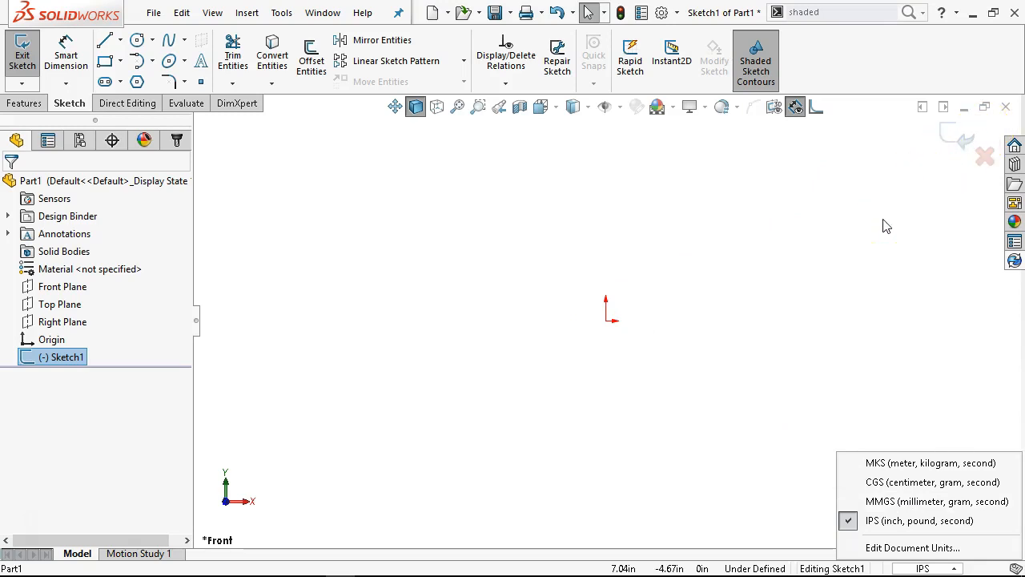
{"action": "left_click", "coordinate": [879, 501]}
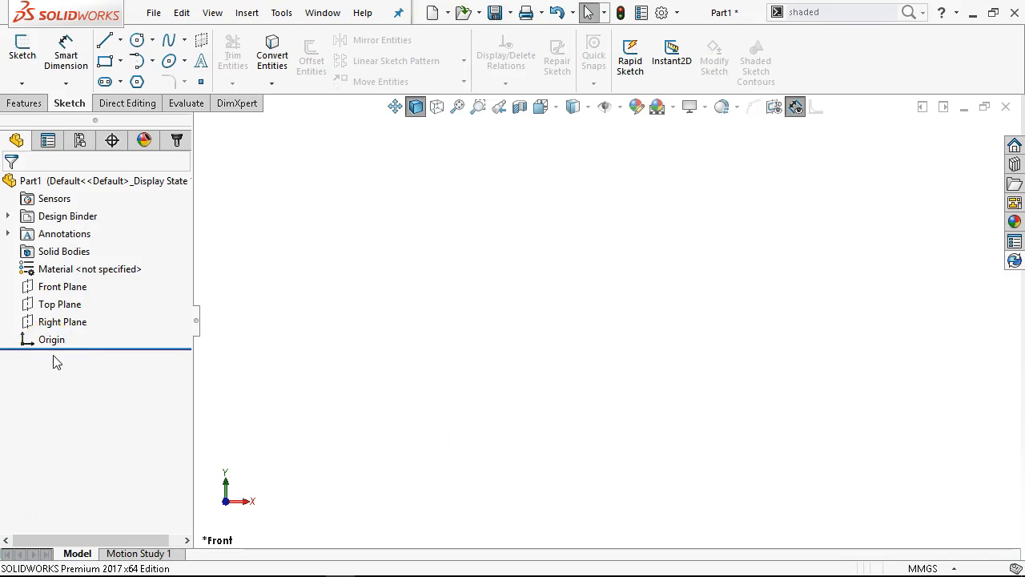
Set the document units to IPS (inch, pound, second)
{"action": "left_click", "coordinate": [955, 568]}
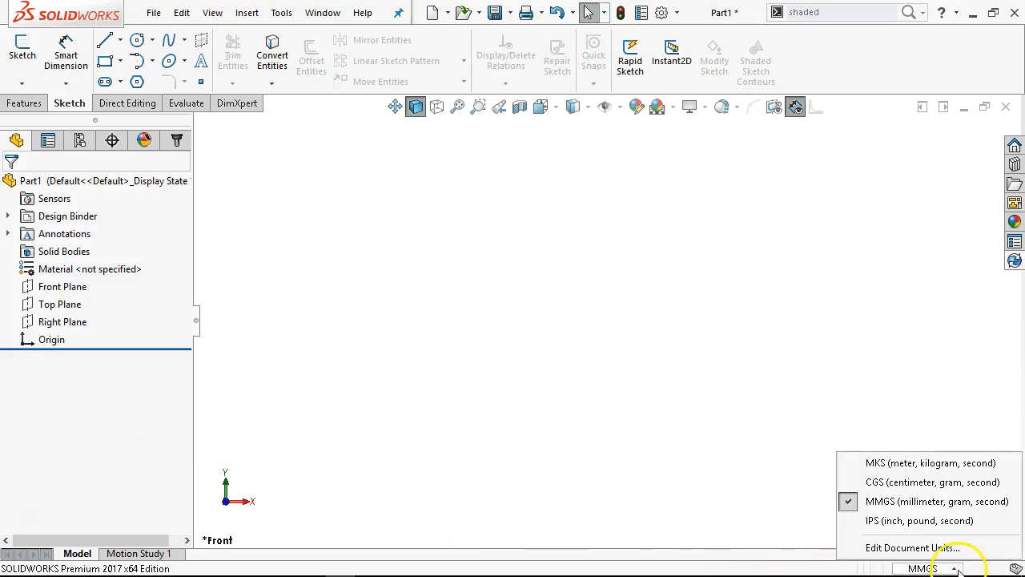
{"action": "left_click", "coordinate": [921, 521]}
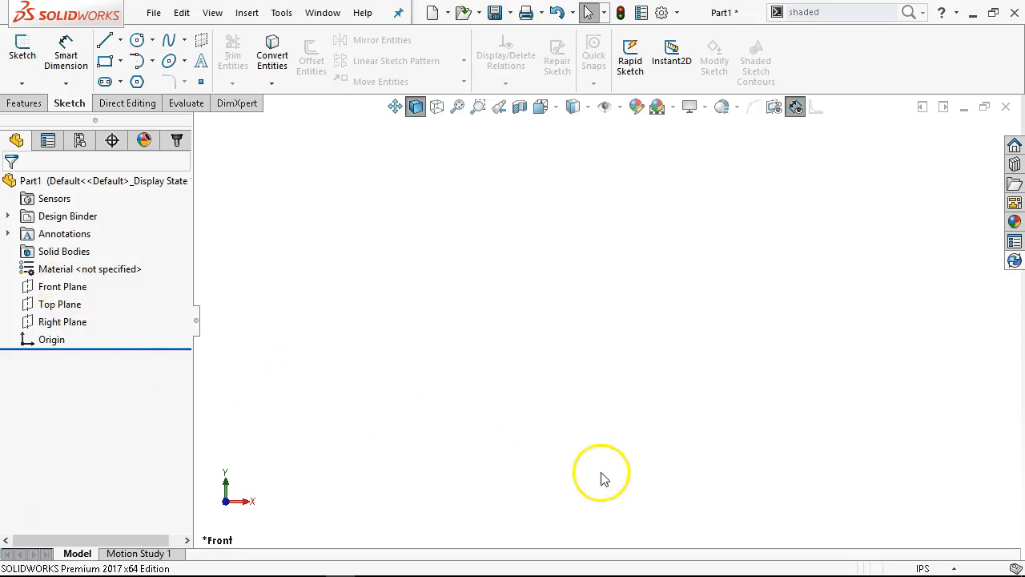
Start a new 2D sketch on the Front Plane and clear the plane selection
{"action": "left_click", "coordinate": [61, 288]}
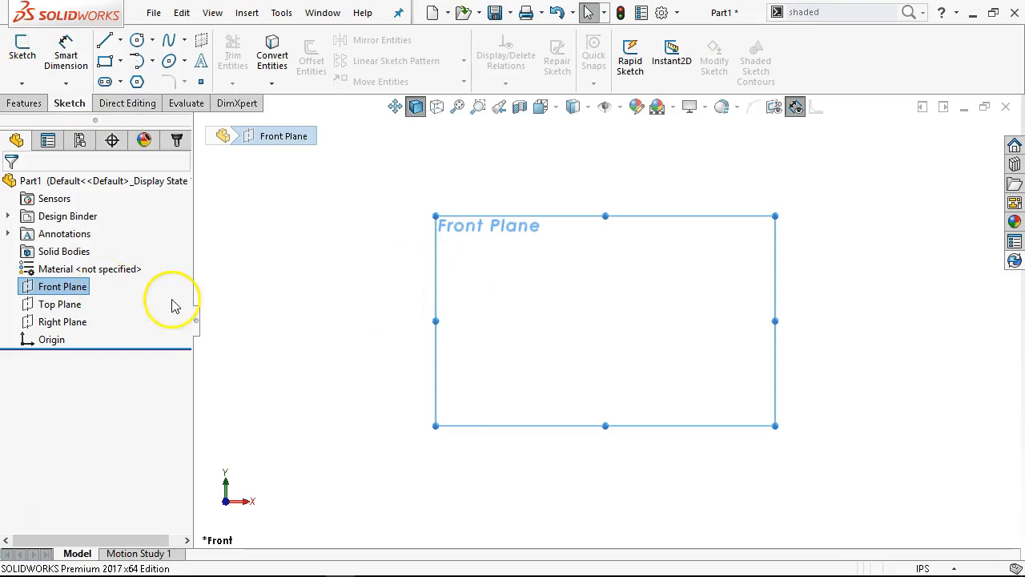
{"action": "right_click", "coordinate": [52, 289]}
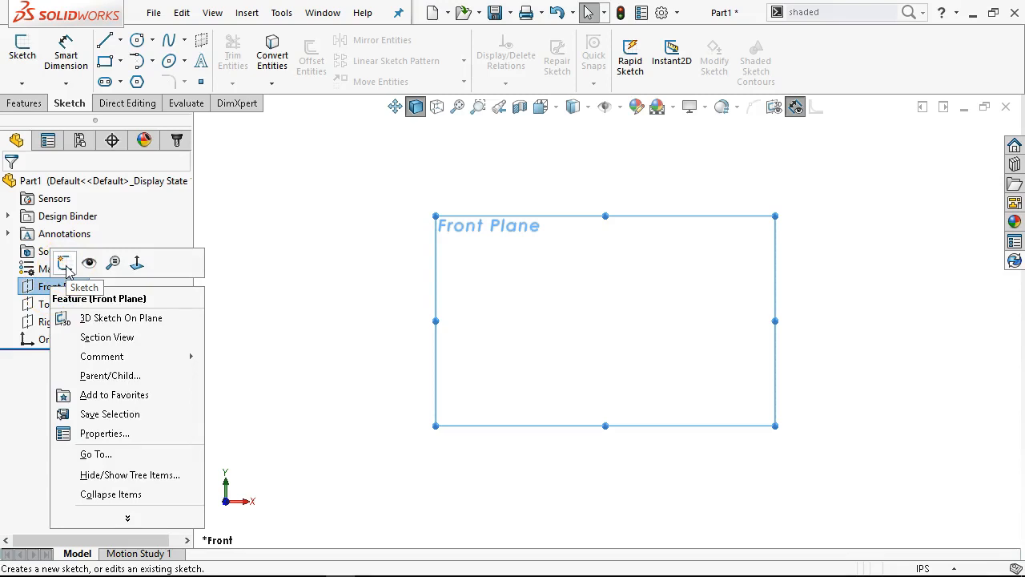
{"action": "left_click", "coordinate": [65, 264]}
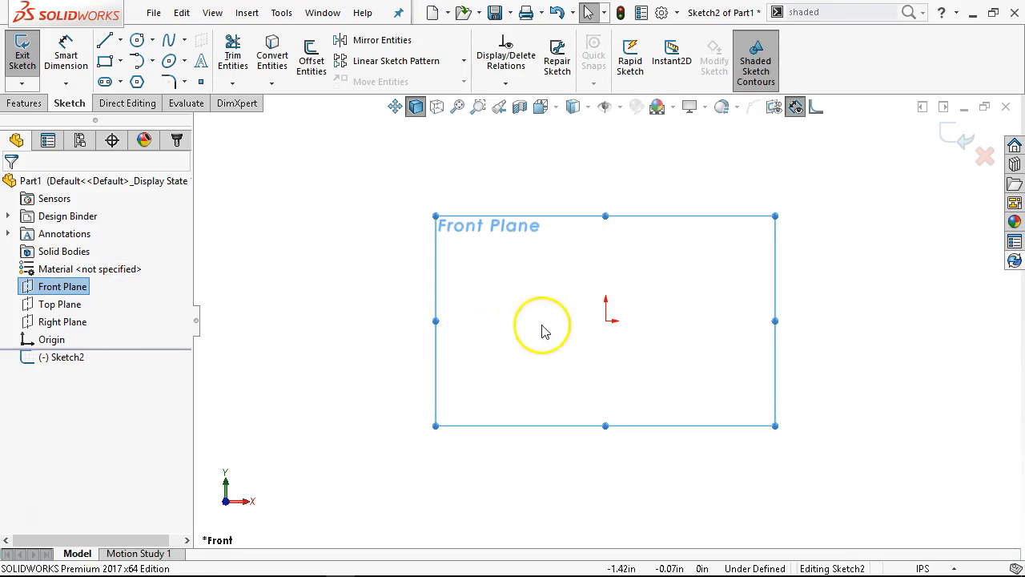
{"action": "left_click", "coordinate": [319, 260]}
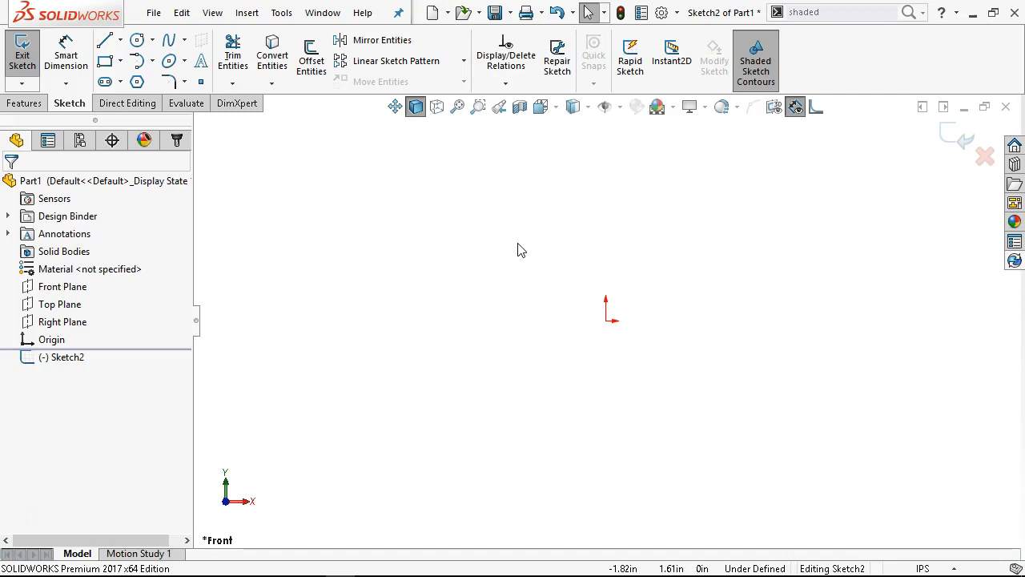
{"action": "left_click", "coordinate": [448, 279]}
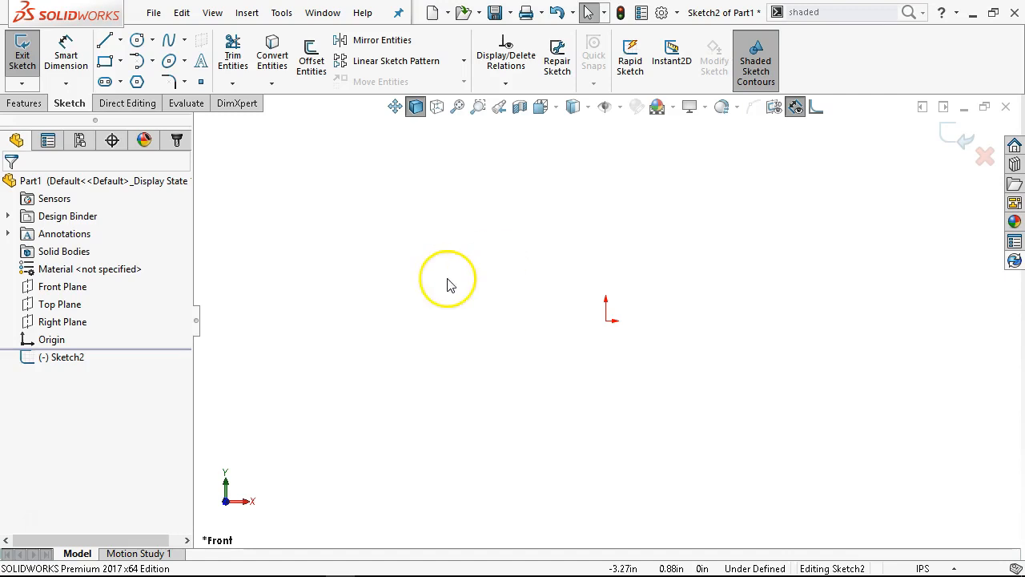
{"action": "left_click", "coordinate": [326, 311]}
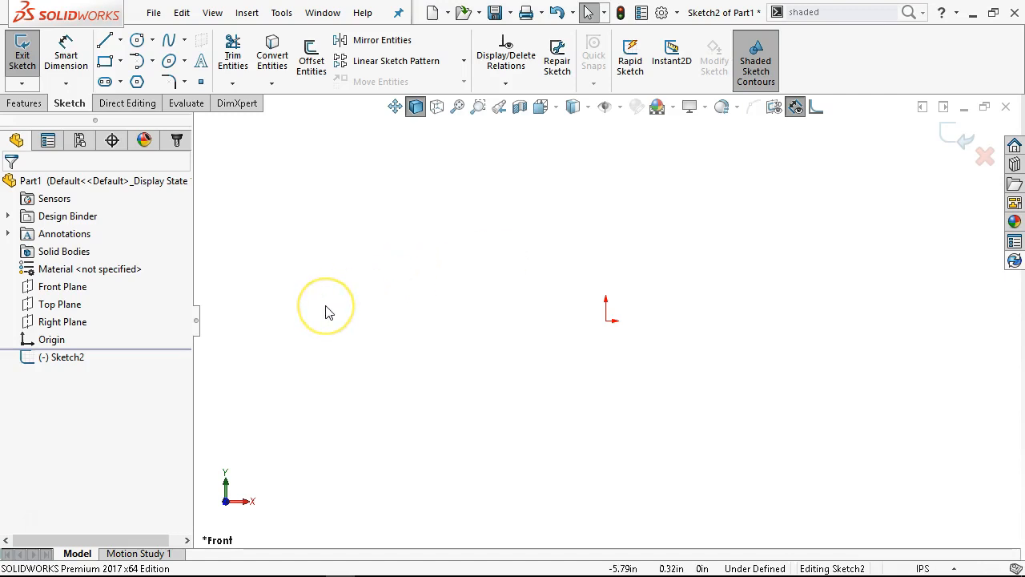
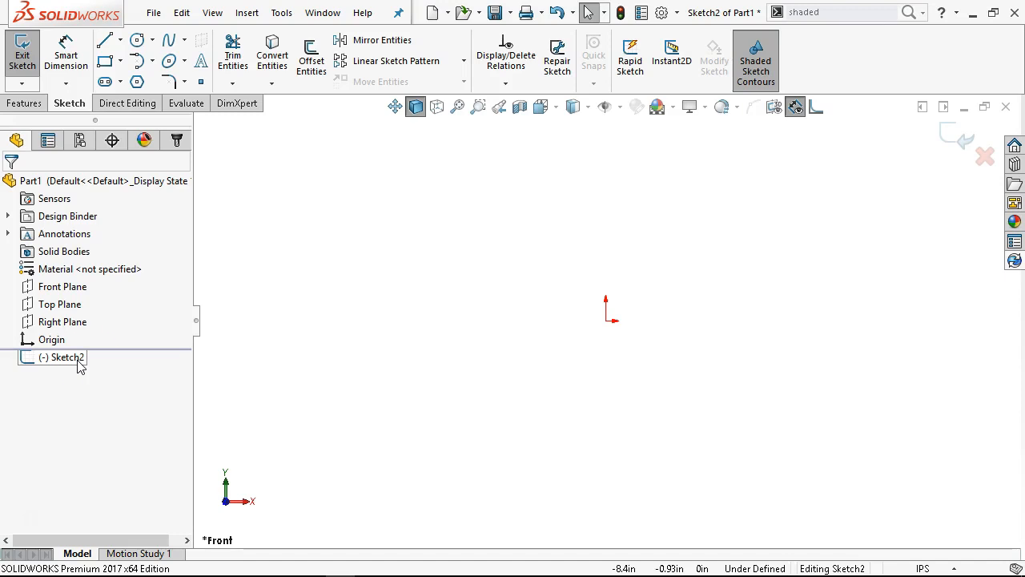
Switch to the Chrome course page, examine the dimensioned drawing in Figure P1-1, and return to the SOLIDWORKS sketch
{"action": "mouse_move", "coordinate": [221, 564]}
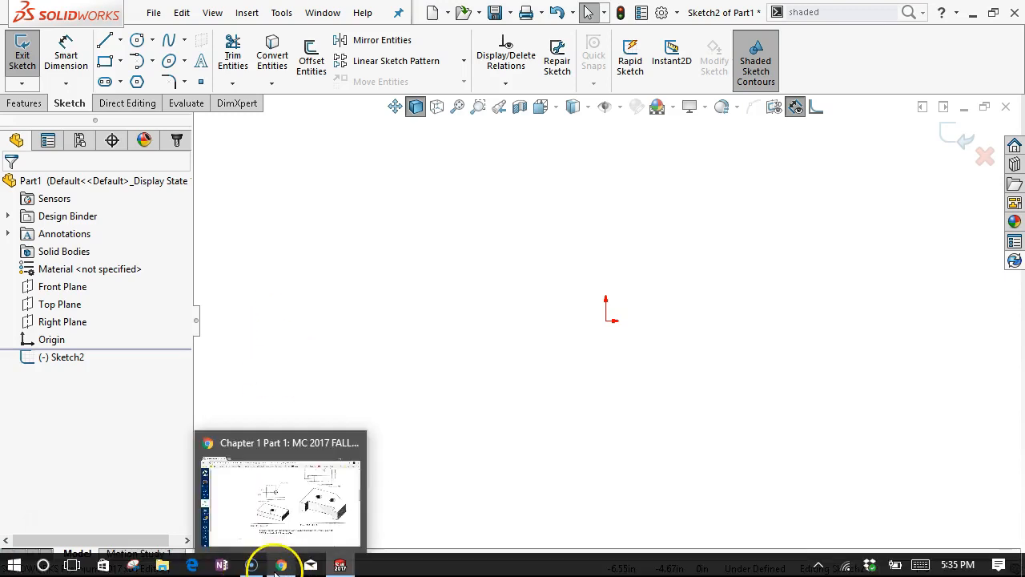
{"action": "left_click", "coordinate": [278, 566]}
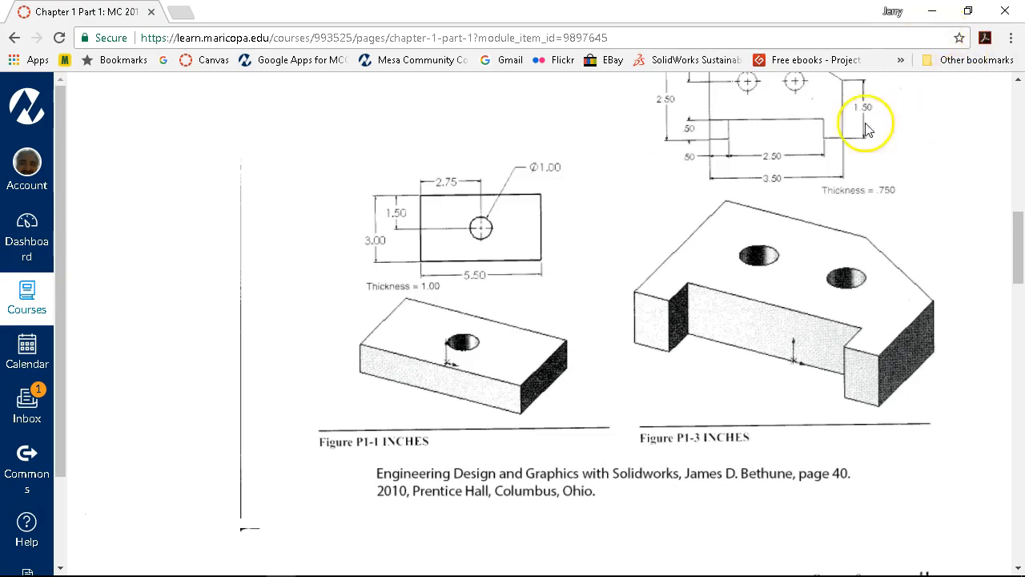
{"action": "left_click", "coordinate": [929, 16]}
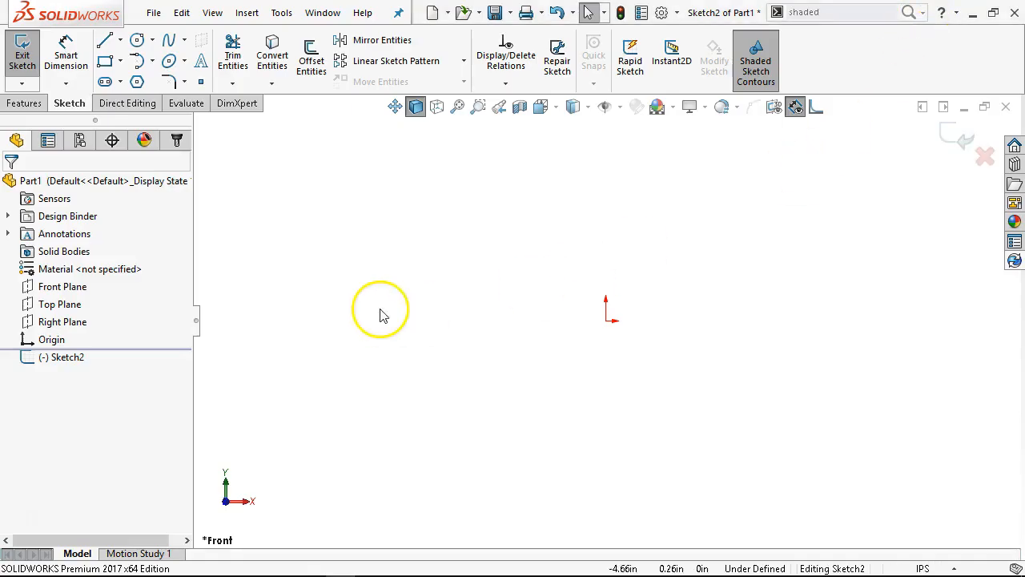
{"action": "left_click", "coordinate": [104, 40]}
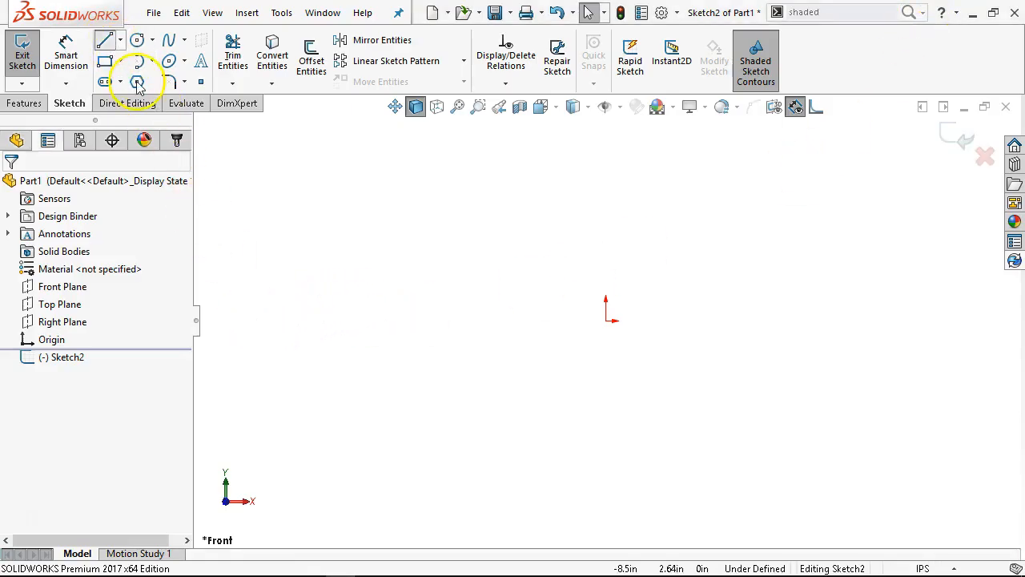
{"action": "left_click", "coordinate": [606, 321]}
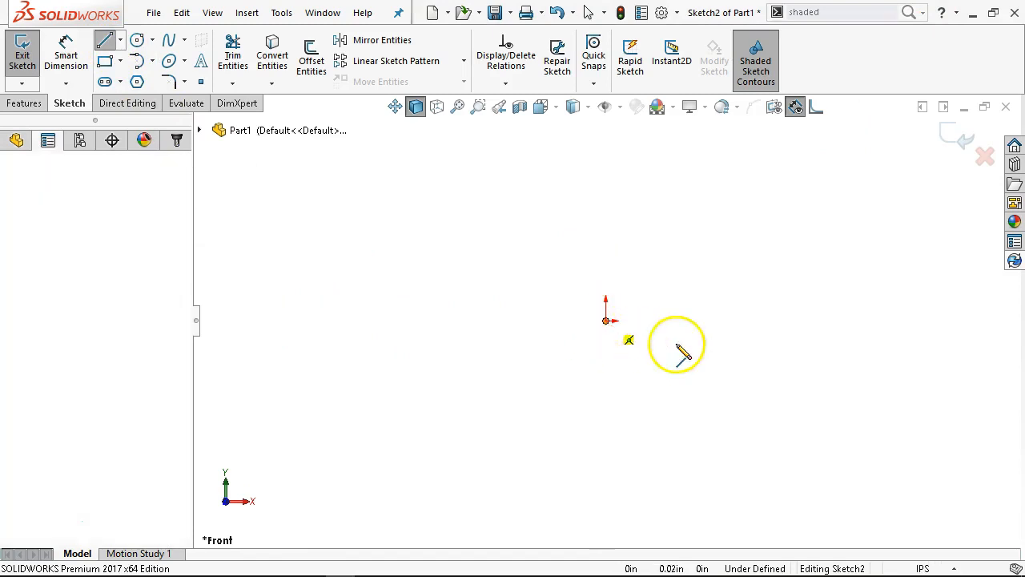
{"action": "left_click", "coordinate": [745, 344]}
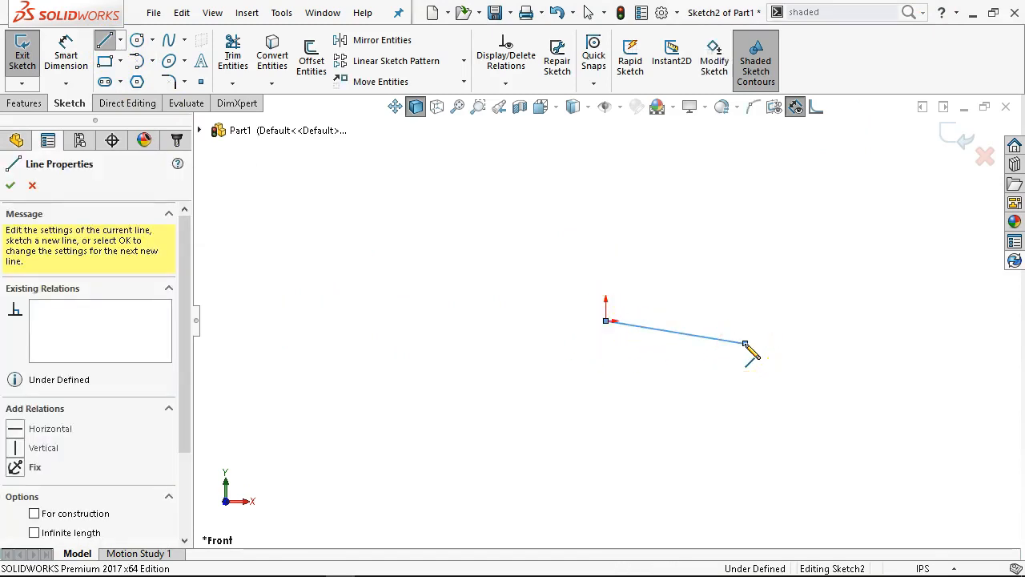
{"action": "key", "text": "ctrl+z"}
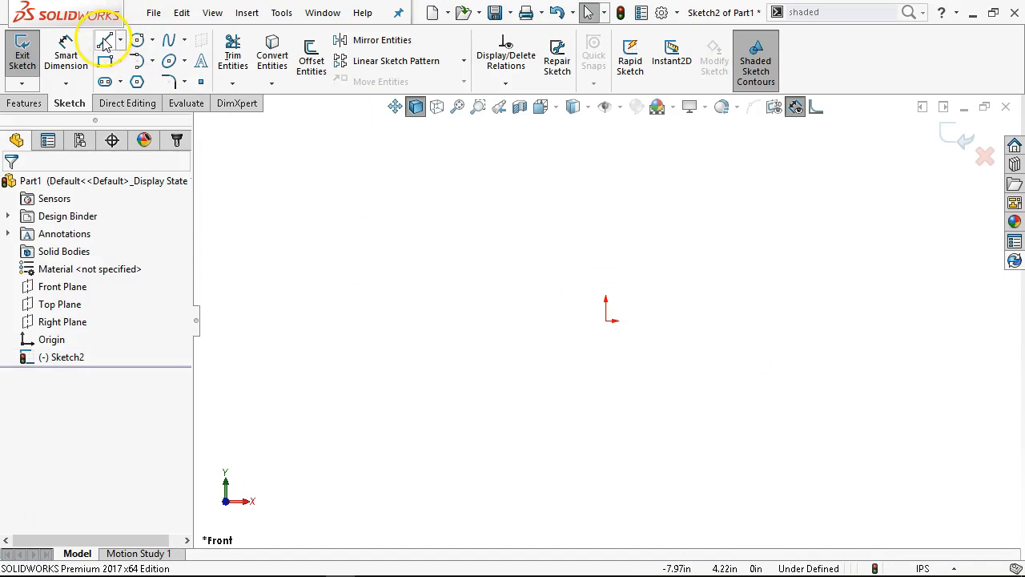
Sketch a single slightly rising line about 3 in long, above the origin on its +X side, and end the line chain
{"action": "left_click", "coordinate": [104, 44]}
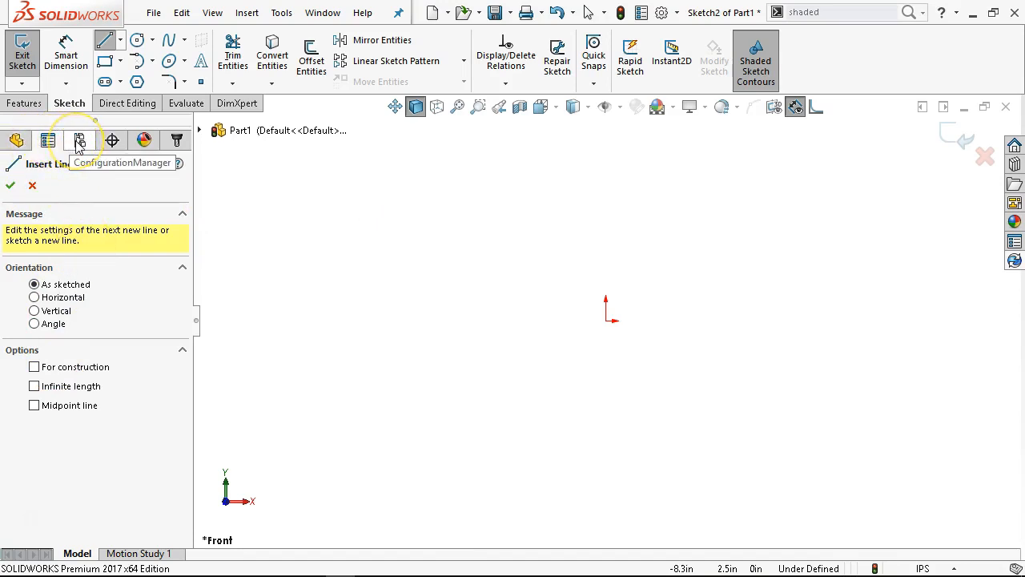
{"action": "left_click", "coordinate": [112, 141]}
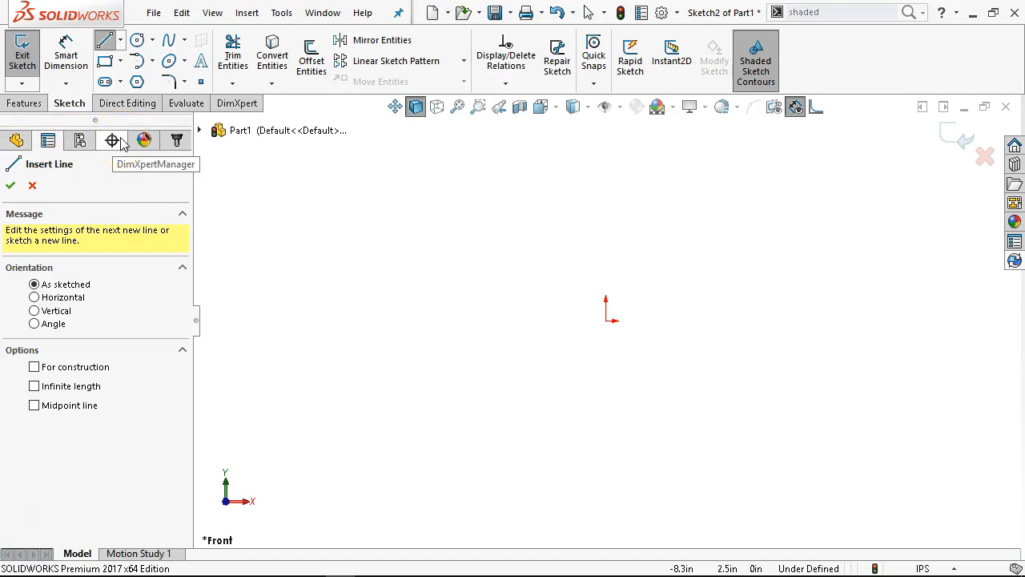
{"action": "left_click", "coordinate": [141, 141]}
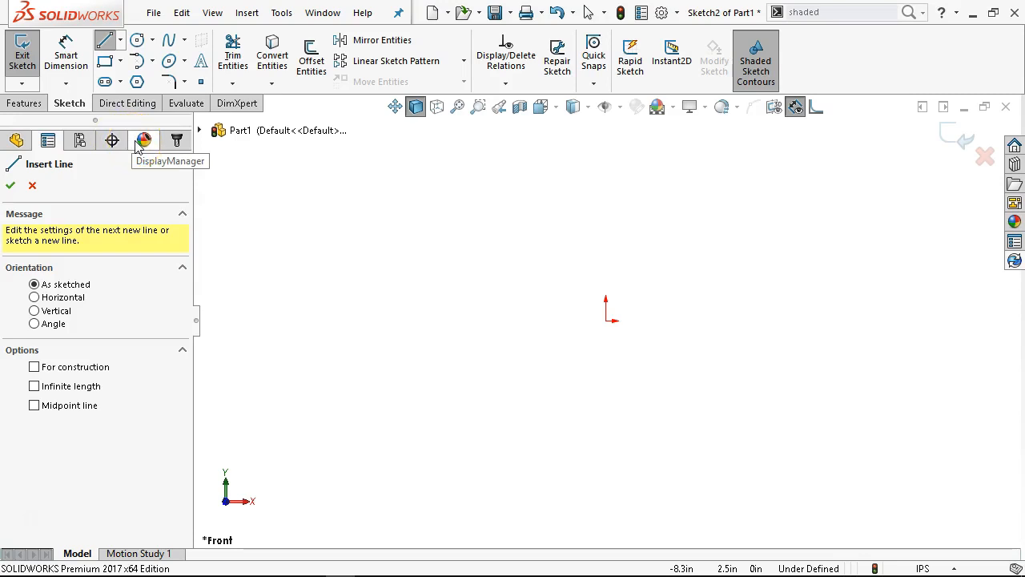
{"action": "left_click", "coordinate": [176, 141]}
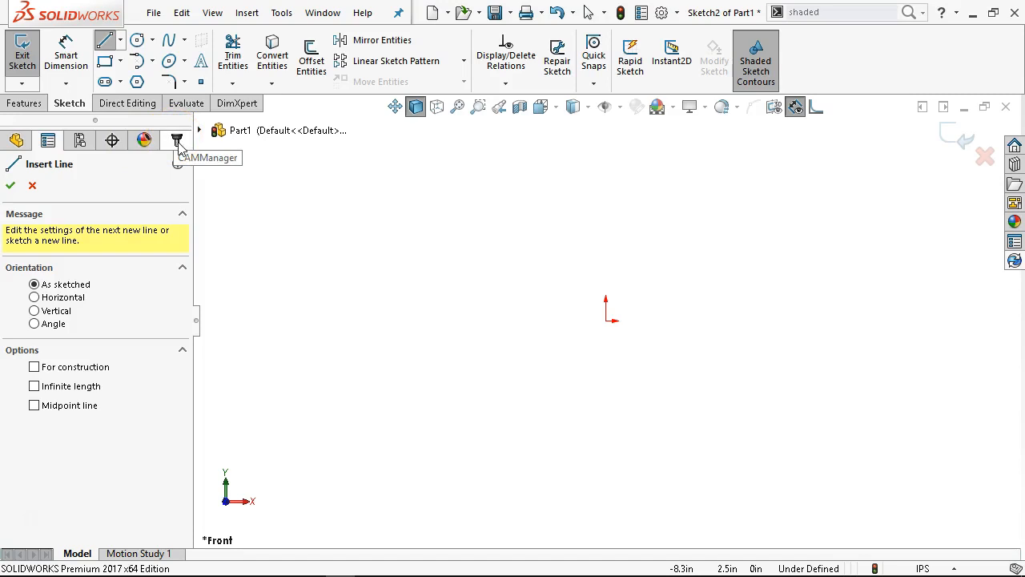
{"action": "left_click", "coordinate": [14, 143]}
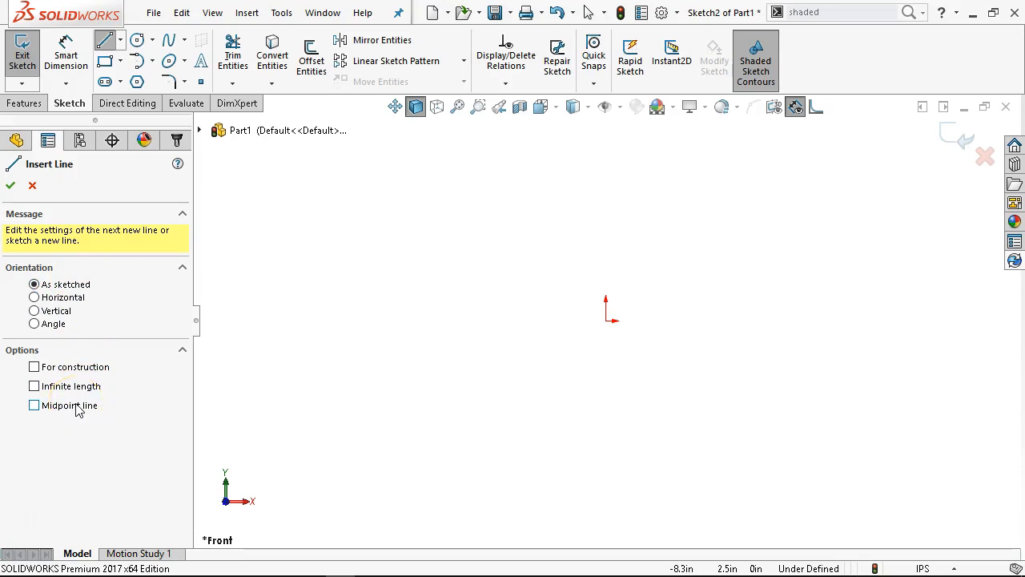
{"action": "left_click", "coordinate": [641, 274]}
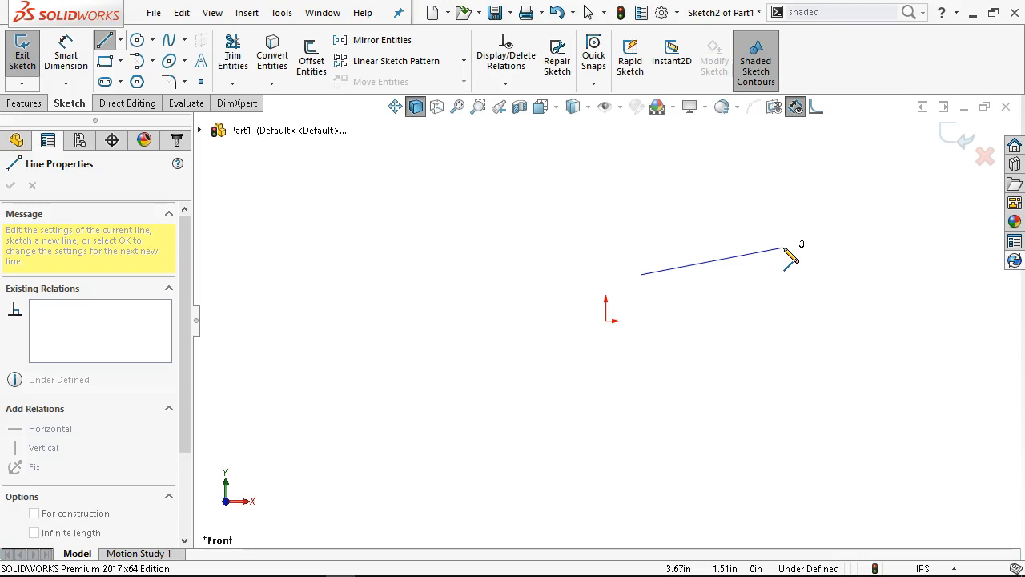
{"action": "double_click", "coordinate": [785, 249]}
Sketch a chain of four connected lines below the single line and finish the Line command
{"action": "mouse_move", "coordinate": [696, 314]}
{"action": "left_mouse_down"}
{"action": "mouse_move", "coordinate": [792, 298]}
{"action": "mouse_move", "coordinate": [810, 357]}
{"action": "left_mouse_up"}
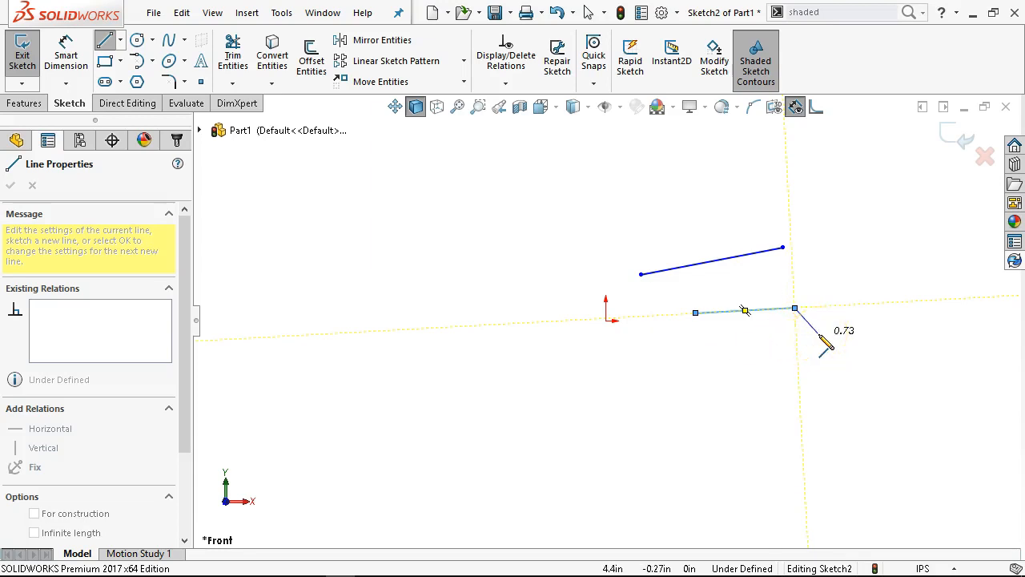
{"action": "left_click", "coordinate": [835, 348]}
{"action": "left_click", "coordinate": [745, 440]}
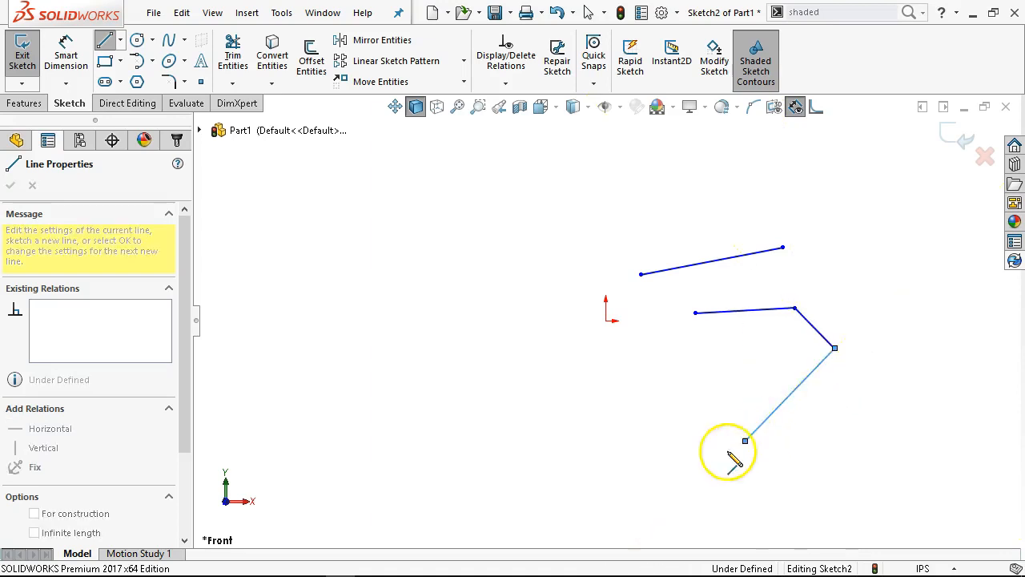
{"action": "left_click", "coordinate": [574, 493]}
{"action": "key", "text": "Escape"}
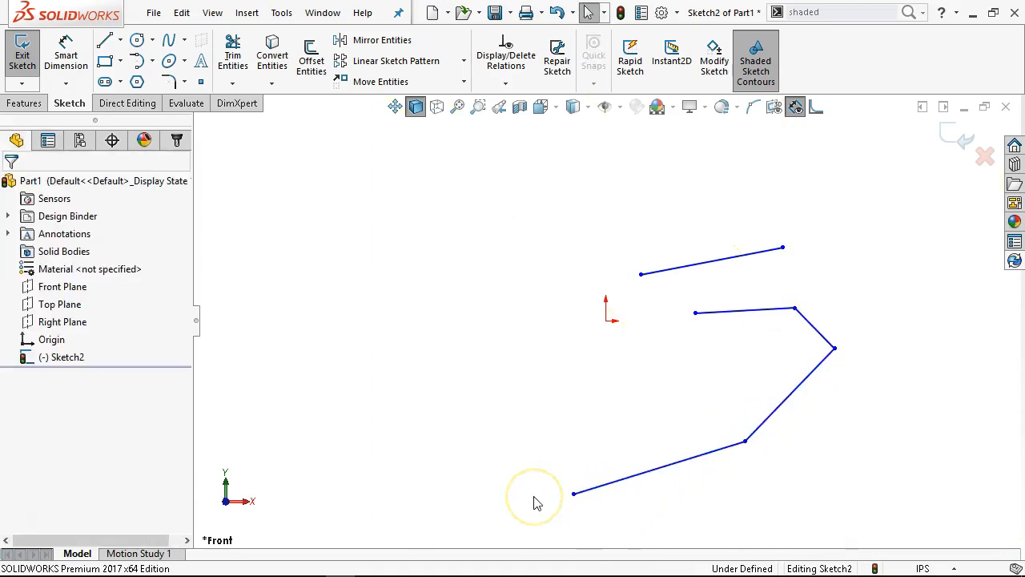
Undo the four connected lines, keeping the single line, and clear the selection
{"action": "key", "text": "ctrl+z"}
{"action": "key", "text": "ctrl+z"}
{"action": "key", "text": "ctrl+z"}
{"action": "key", "text": "ctrl+z"}
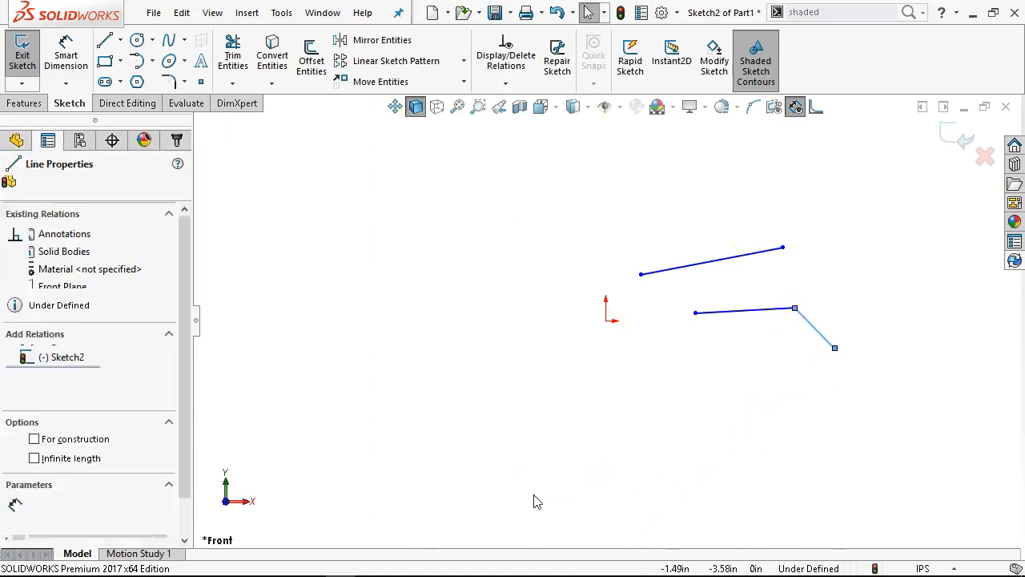
{"action": "left_click", "coordinate": [584, 447]}
{"action": "left_click", "coordinate": [618, 225]}
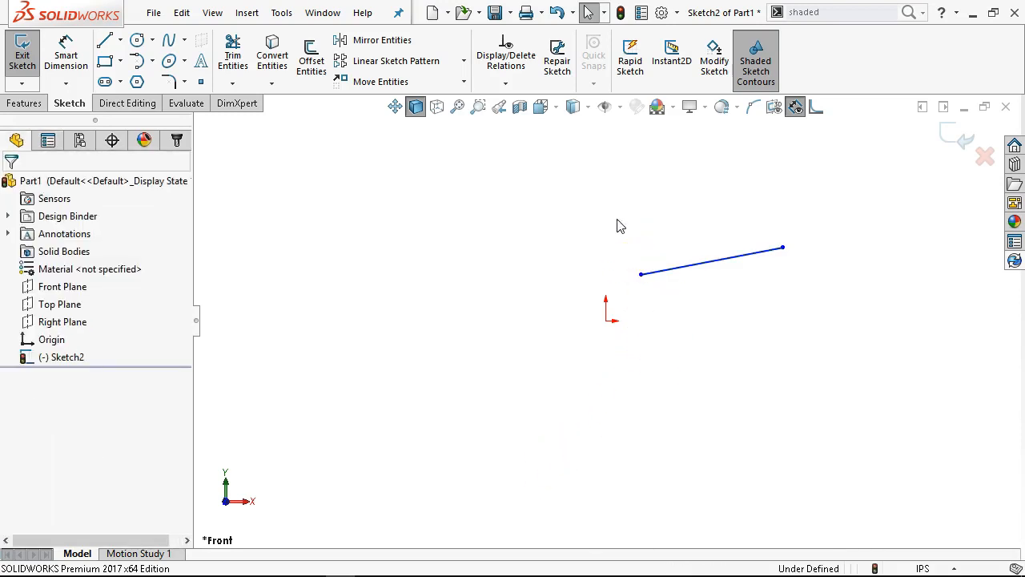
{"action": "left_click", "coordinate": [607, 274]}
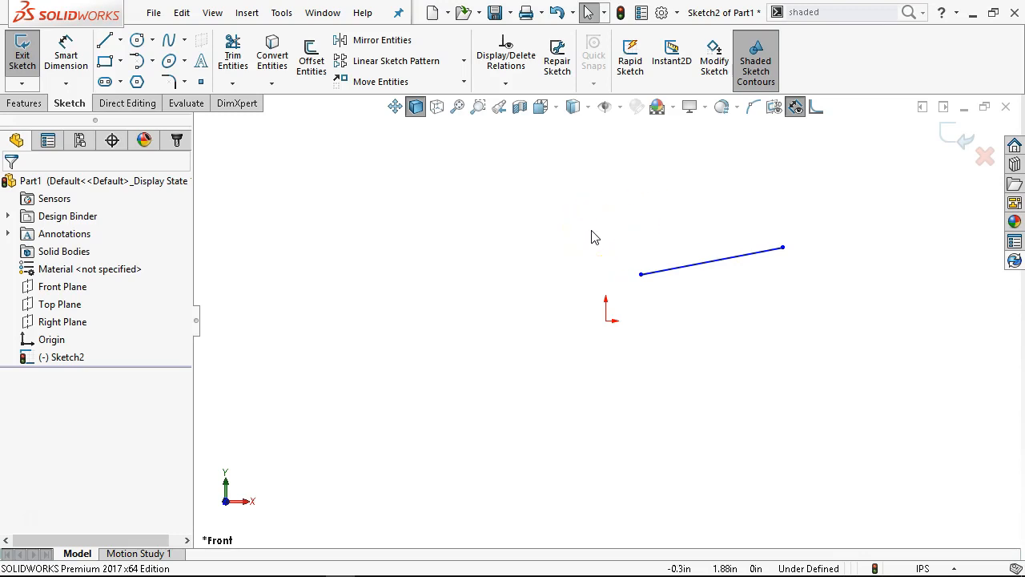
Select the sketched line to examine its relations, options and parameters
{"action": "left_click", "coordinate": [689, 273]}
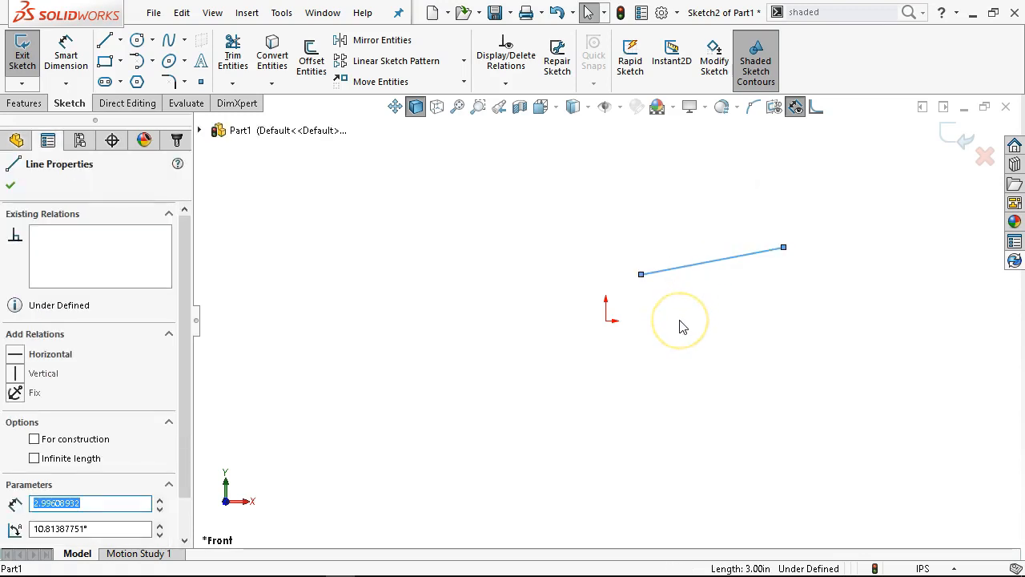
{"action": "left_click", "coordinate": [692, 346]}
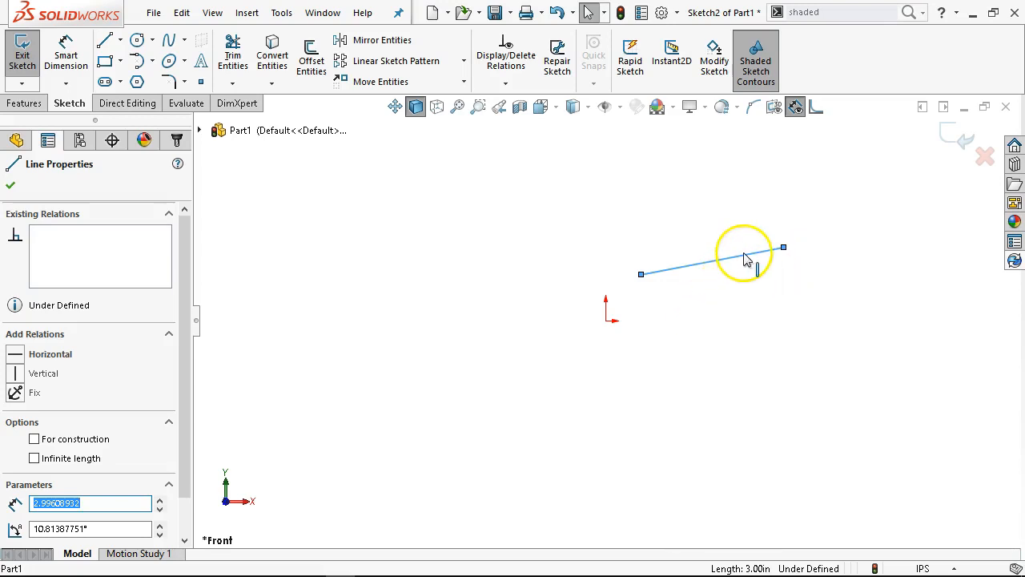
{"action": "key", "text": "Escape"}
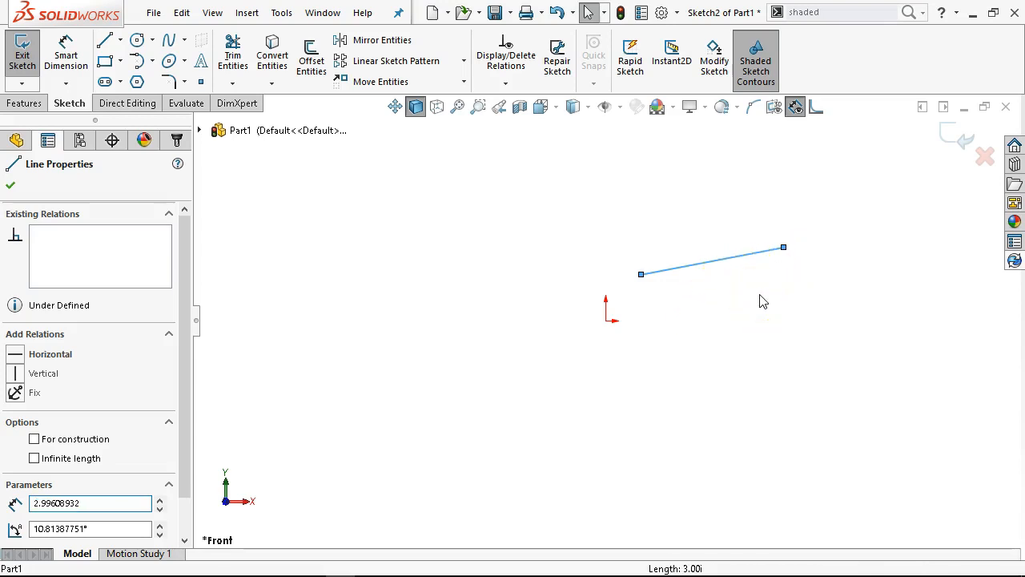
Orbit and zoom around the sketch, restore the Front view, and clear the line selection
{"action": "mouse_move", "coordinate": [762, 301]}
{"action": "middle_mouse_down"}
{"action": "mouse_move", "coordinate": [714, 337]}
{"action": "mouse_move", "coordinate": [612, 382]}
{"action": "mouse_move", "coordinate": [529, 352]}
{"action": "mouse_move", "coordinate": [630, 315]}
{"action": "mouse_move", "coordinate": [790, 291]}
{"action": "middle_mouse_up"}
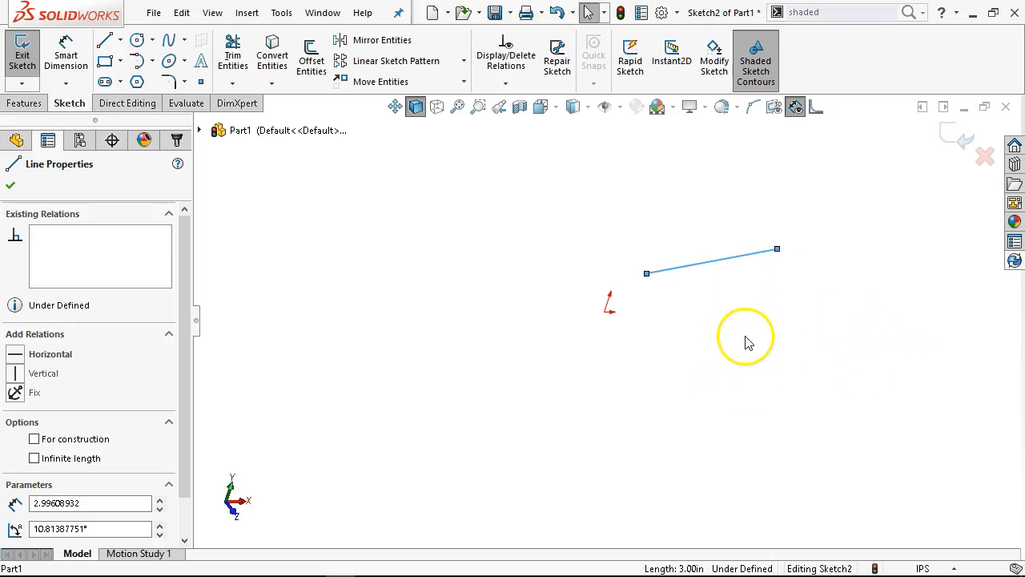
{"action": "mouse_move", "coordinate": [742, 313]}
{"action": "middle_mouse_down", "text": "ctrl"}
{"action": "mouse_move", "coordinate": [580, 348]}
{"action": "mouse_move", "coordinate": [803, 297]}
{"action": "mouse_move", "coordinate": [639, 320]}
{"action": "mouse_move", "coordinate": [714, 313]}
{"action": "mouse_move", "coordinate": [682, 201]}
{"action": "mouse_move", "coordinate": [668, 348]}
{"action": "mouse_move", "coordinate": [588, 300]}
{"action": "mouse_move", "coordinate": [790, 160]}
{"action": "mouse_move", "coordinate": [550, 337]}
{"action": "mouse_move", "coordinate": [686, 172]}
{"action": "mouse_move", "coordinate": [553, 342]}
{"action": "mouse_move", "coordinate": [787, 320]}
{"action": "mouse_move", "coordinate": [645, 245]}
{"action": "mouse_move", "coordinate": [564, 309]}
{"action": "mouse_move", "coordinate": [618, 371]}
{"action": "mouse_move", "coordinate": [703, 204]}
{"action": "mouse_move", "coordinate": [659, 201]}
{"action": "mouse_move", "coordinate": [723, 344]}
{"action": "mouse_move", "coordinate": [662, 360]}
{"action": "mouse_move", "coordinate": [669, 365]}
{"action": "middle_mouse_up", "text": "ctrl"}
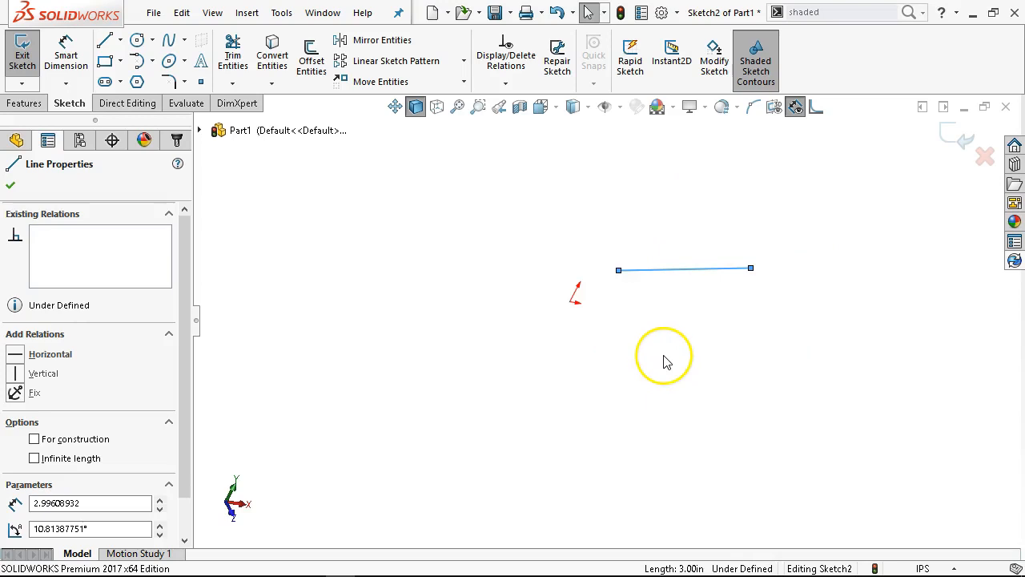
{"action": "key", "text": "ctrl+8"}
{"action": "scroll", "coordinate": [664, 355], "scroll_direction": "up", "scroll_amount": 5}
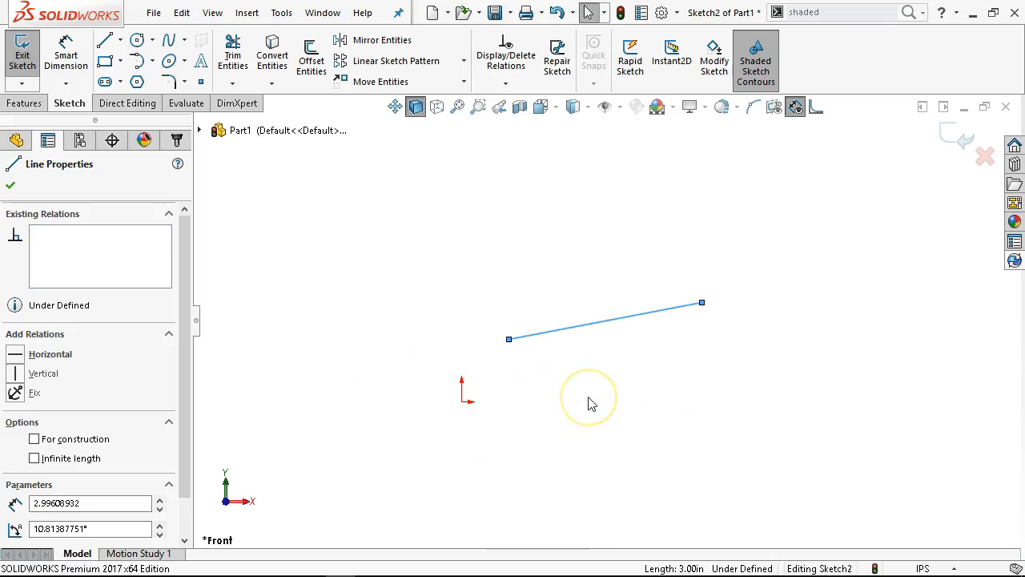
{"action": "mouse_move", "coordinate": [627, 410]}
{"action": "middle_mouse_down"}
{"action": "mouse_move", "coordinate": [645, 412]}
{"action": "mouse_move", "coordinate": [531, 445]}
{"action": "mouse_move", "coordinate": [469, 257]}
{"action": "mouse_move", "coordinate": [569, 160]}
{"action": "mouse_move", "coordinate": [343, 297]}
{"action": "mouse_move", "coordinate": [333, 482]}
{"action": "mouse_move", "coordinate": [355, 390]}
{"action": "mouse_move", "coordinate": [392, 483]}
{"action": "mouse_move", "coordinate": [396, 421]}
{"action": "middle_mouse_up"}
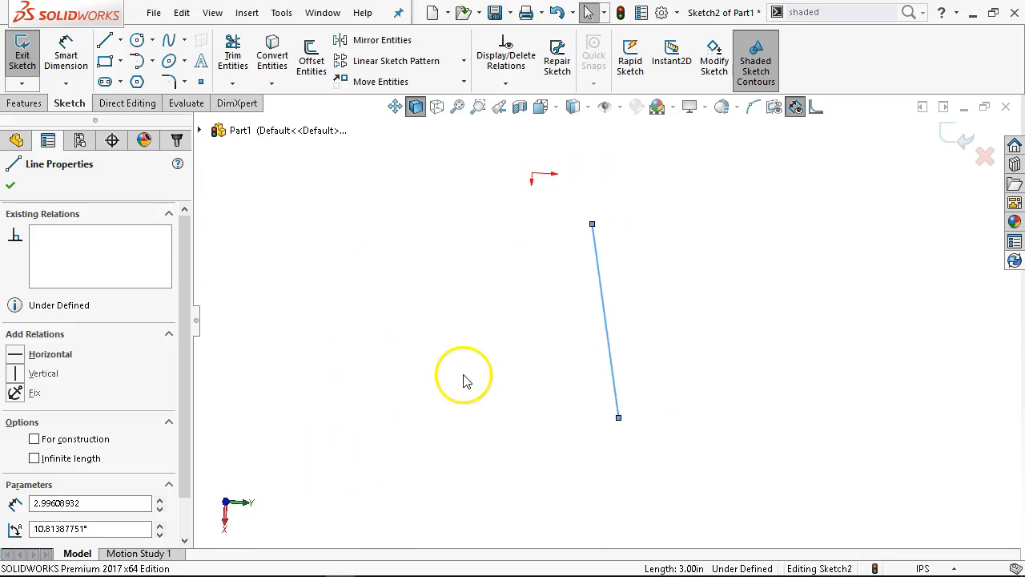
{"action": "key", "text": "ctrl+1"}
{"action": "scroll", "coordinate": [537, 390], "scroll_direction": "up", "scroll_amount": 4}
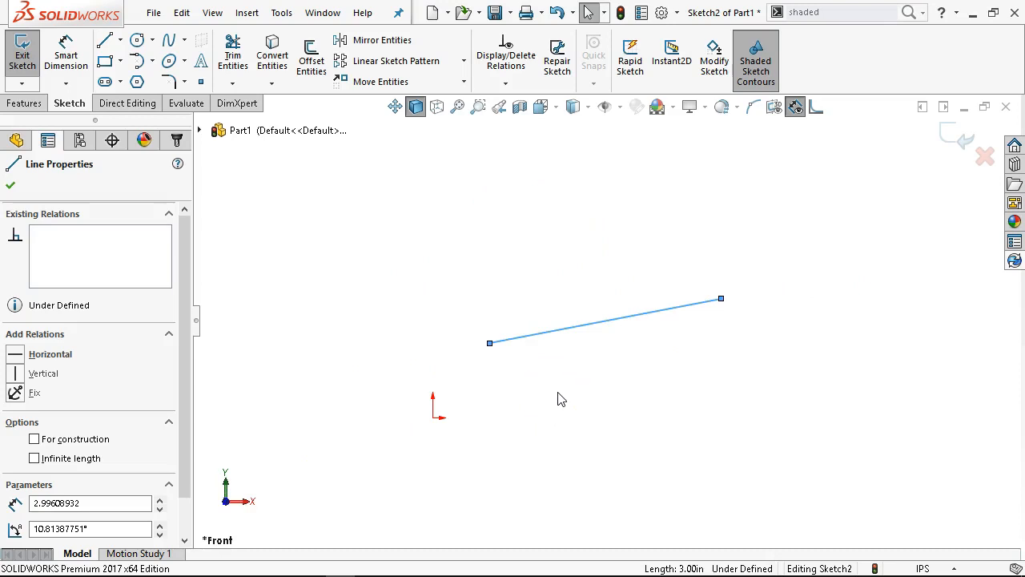
{"action": "right_click", "coordinate": [645, 362]}
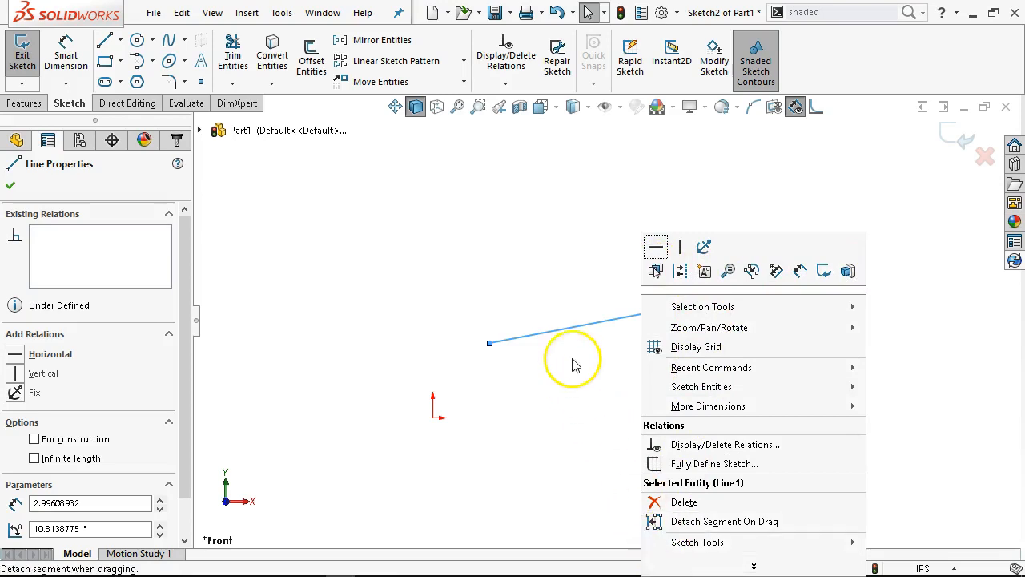
{"action": "left_click", "coordinate": [529, 268]}
{"action": "scroll", "coordinate": [607, 421], "scroll_direction": "up", "scroll_amount": 4}
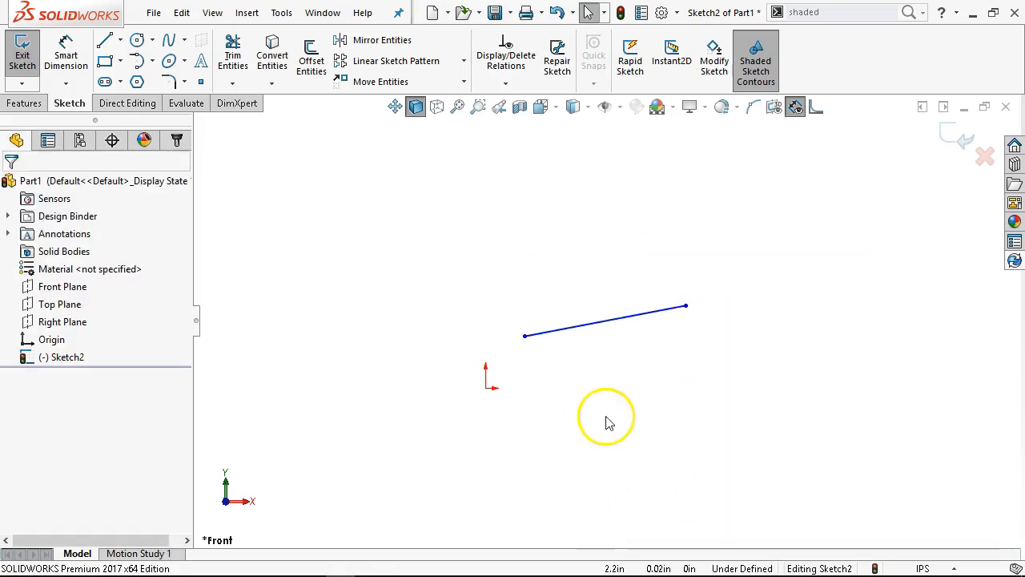
{"action": "scroll", "coordinate": [561, 378], "scroll_direction": "down", "scroll_amount": 4}
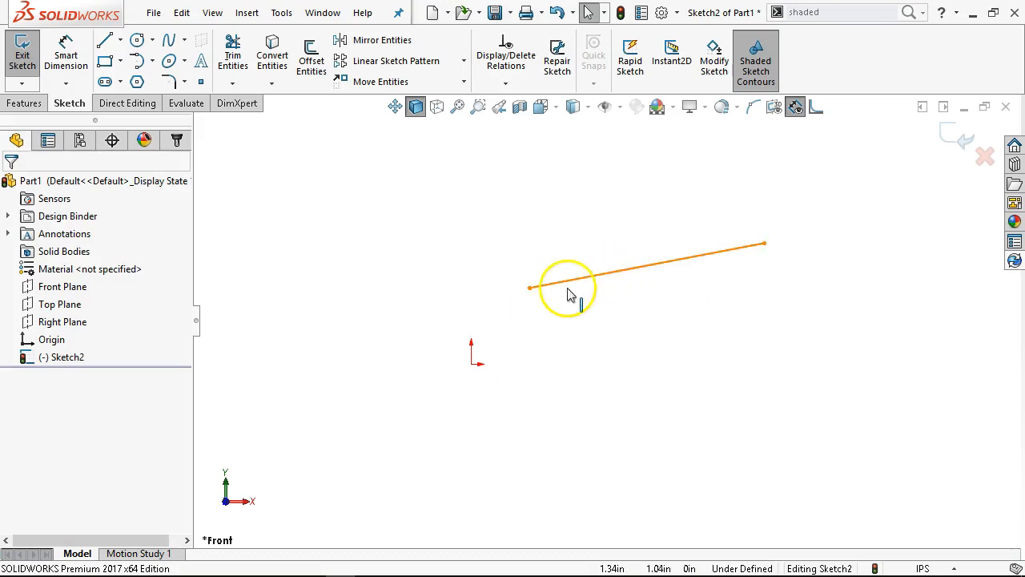
Select the line's two endpoints in turn to examine their coordinates, and clear the selection
{"action": "left_click", "coordinate": [531, 288]}
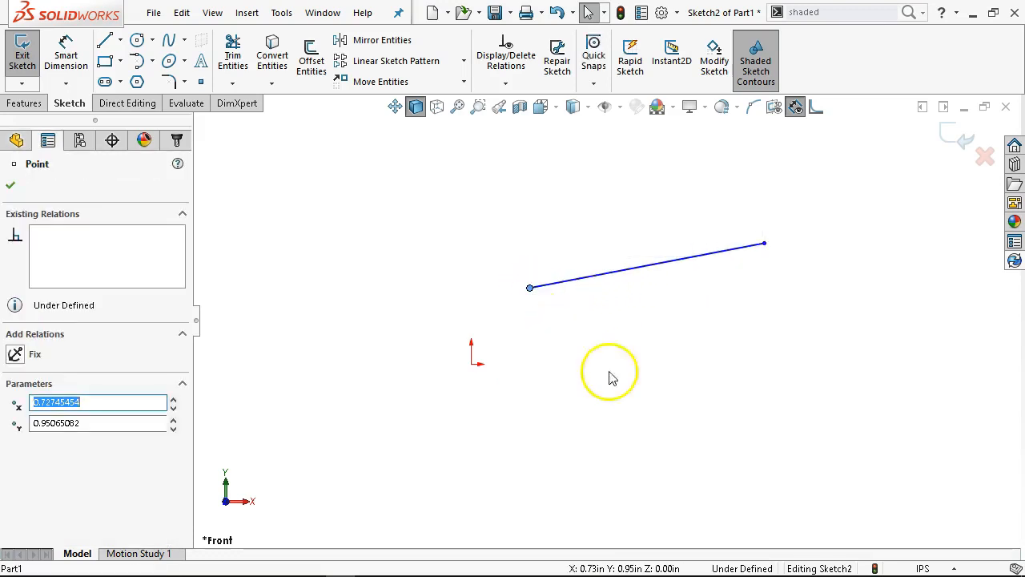
{"action": "left_click", "coordinate": [765, 245]}
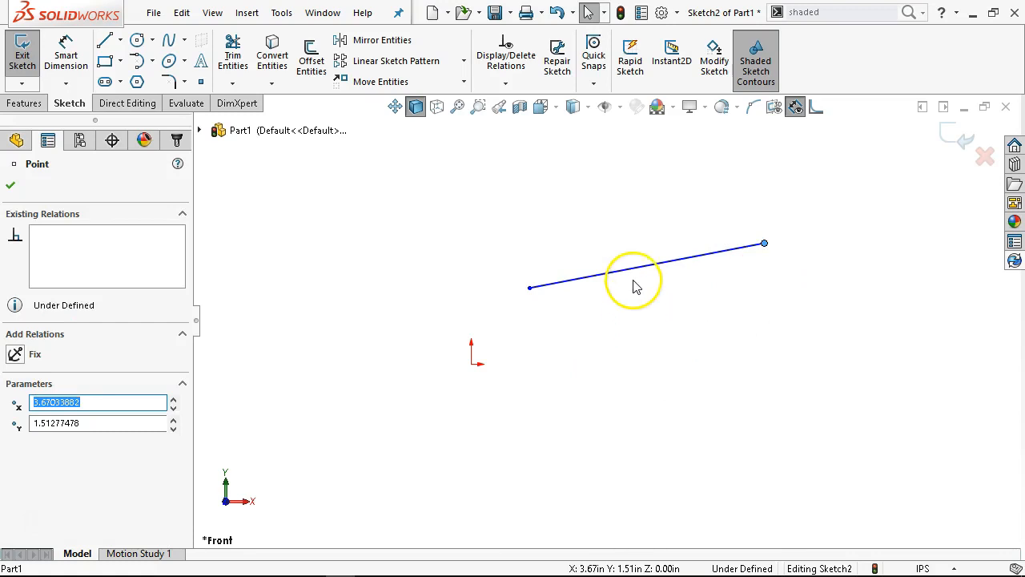
{"action": "key", "text": "Escape"}
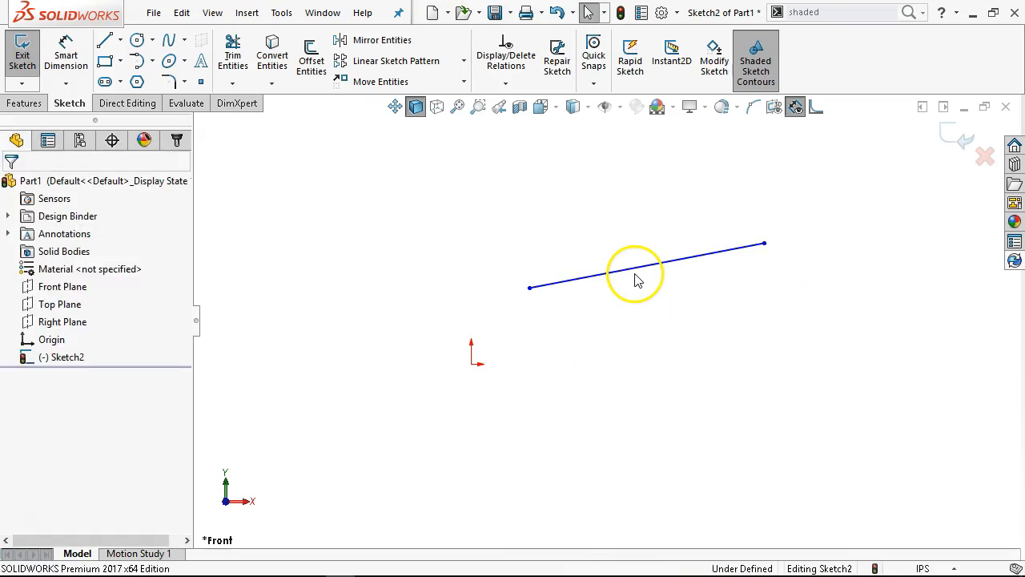
{"action": "left_click", "coordinate": [635, 278]}
{"action": "left_click", "coordinate": [649, 362]}
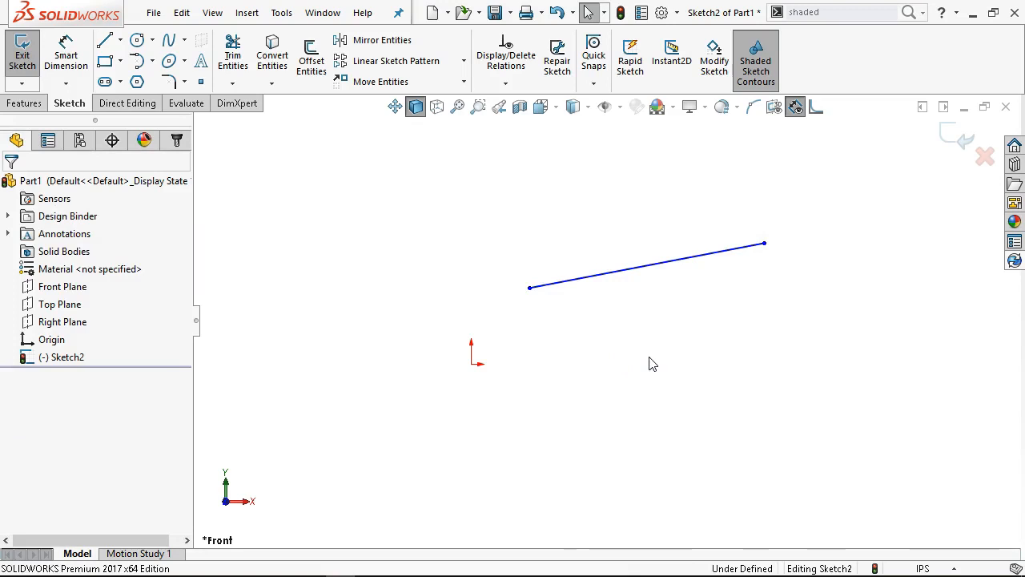
{"action": "left_click", "coordinate": [645, 362]}
{"action": "left_click", "coordinate": [630, 363]}
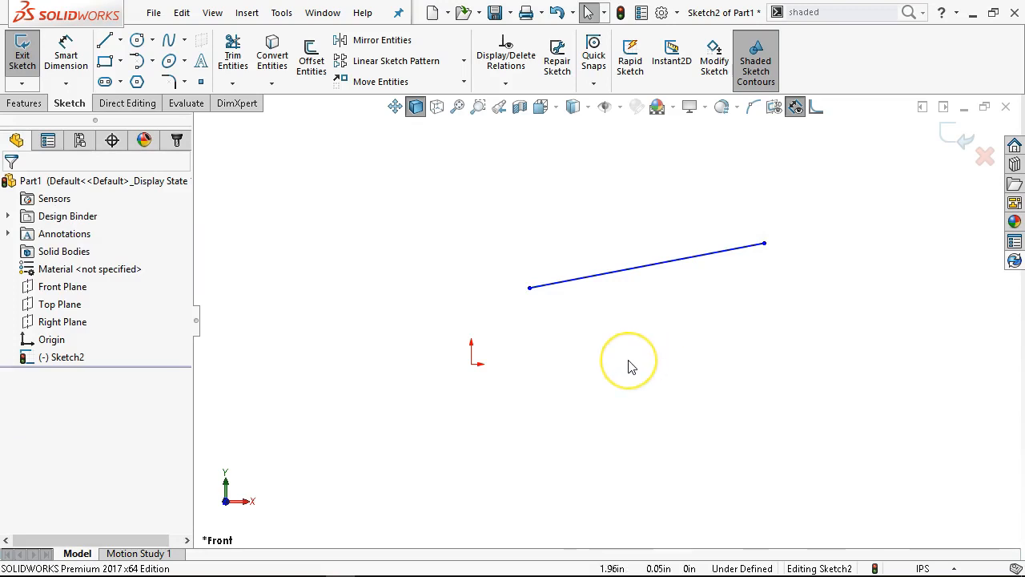
Move the line's lower endpoint onto the sketch origin so it becomes coincident, collapse the point's parameters, and clear the selection
{"action": "left_click", "coordinate": [701, 364]}
{"action": "left_click", "coordinate": [529, 288]}
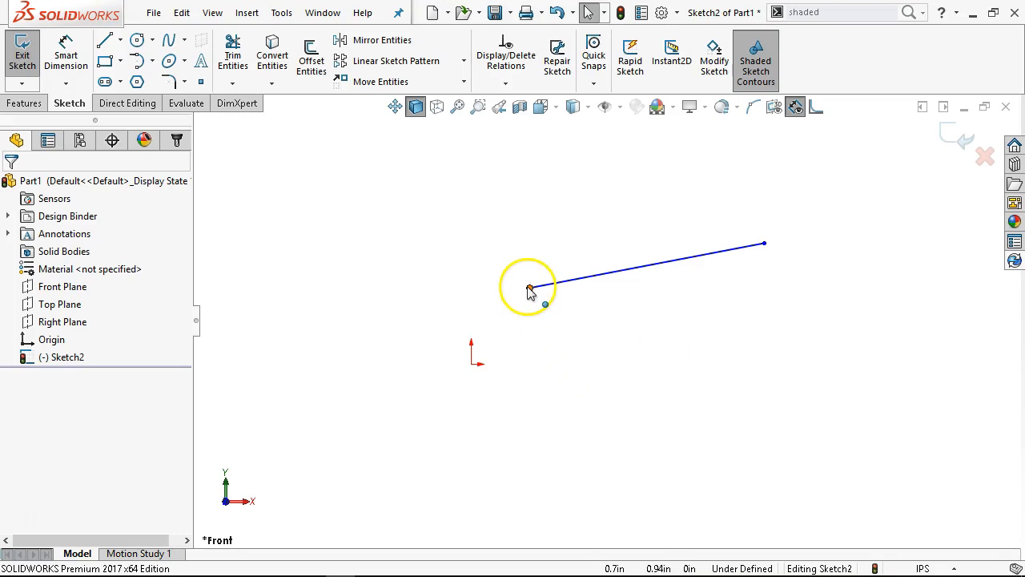
{"action": "left_click_drag", "start_coordinate": [530, 288], "coordinate": [577, 366]}
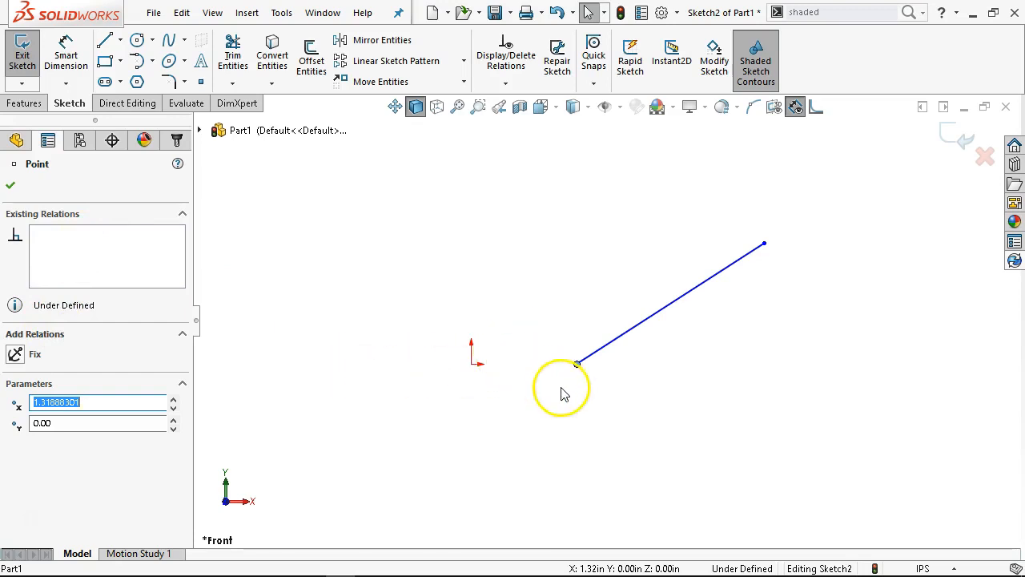
{"action": "left_click_drag", "start_coordinate": [578, 365], "coordinate": [476, 373]}
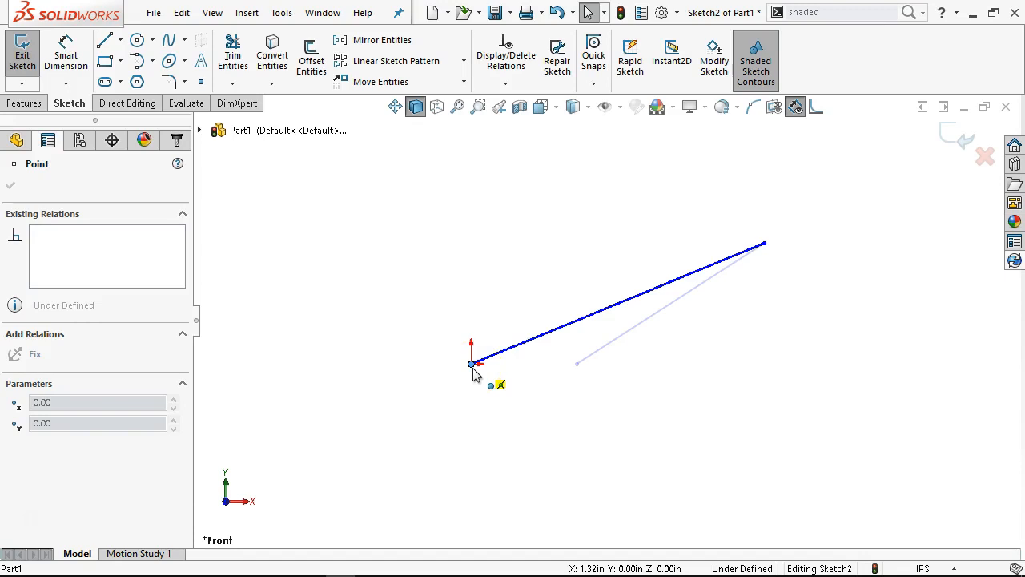
{"action": "left_click_drag", "start_coordinate": [474, 370], "coordinate": [474, 372]}
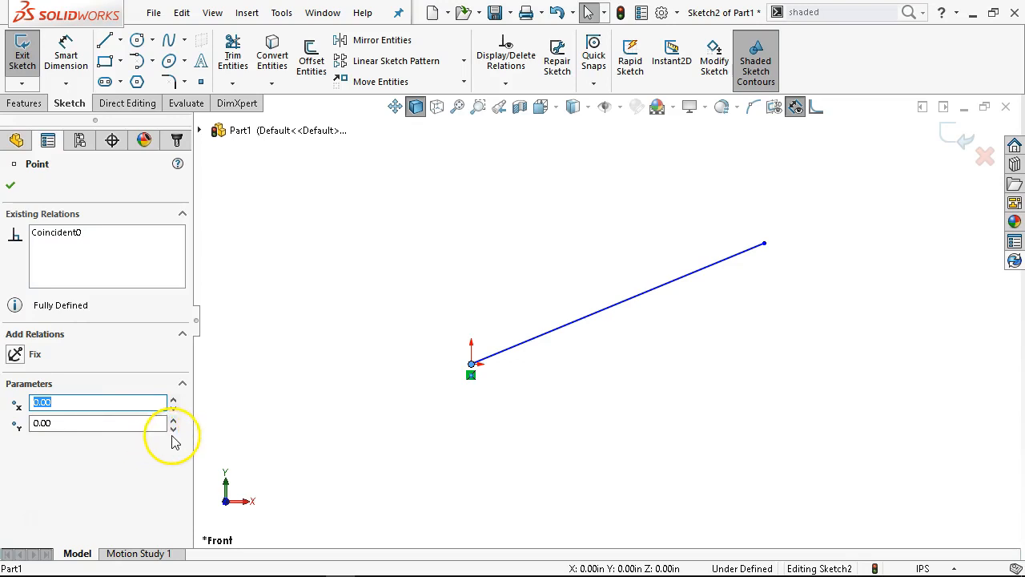
{"action": "left_click", "coordinate": [183, 384]}
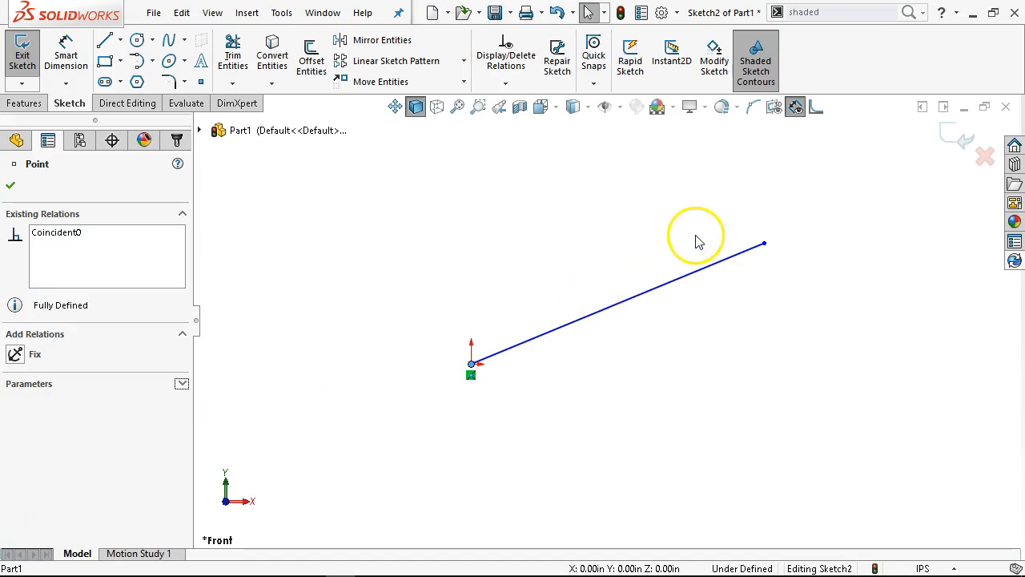
{"action": "left_click", "coordinate": [629, 259]}
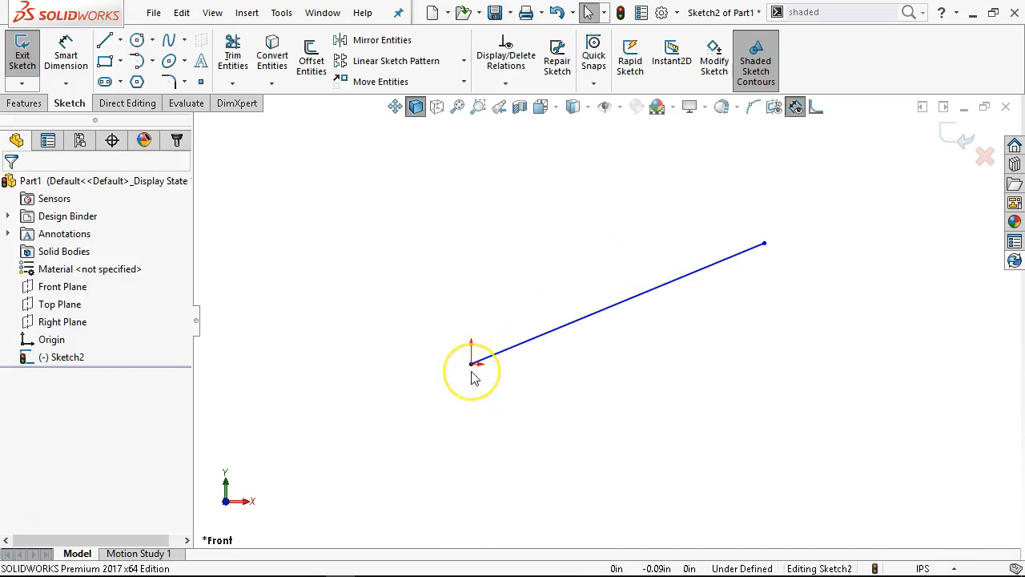
Lower the line's free endpoint to about X 3.39 in, Y 0.60 in
{"action": "scroll", "coordinate": [474, 374], "scroll_direction": "down", "scroll_amount": 3}
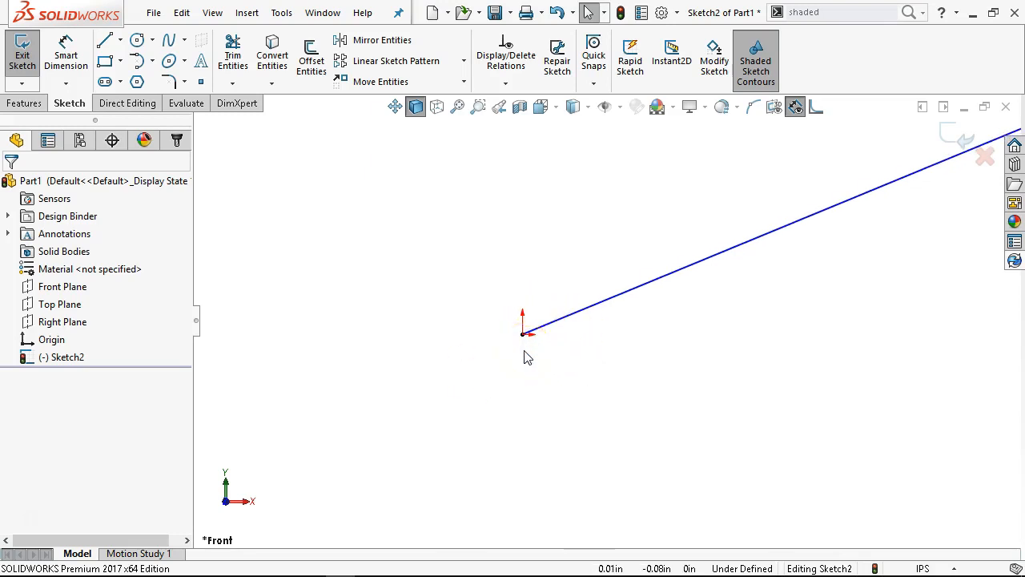
{"action": "scroll", "coordinate": [702, 270], "scroll_direction": "up", "scroll_amount": 3}
{"action": "scroll", "coordinate": [801, 281], "scroll_direction": "down", "scroll_amount": 2}
{"action": "left_click", "coordinate": [745, 269]}
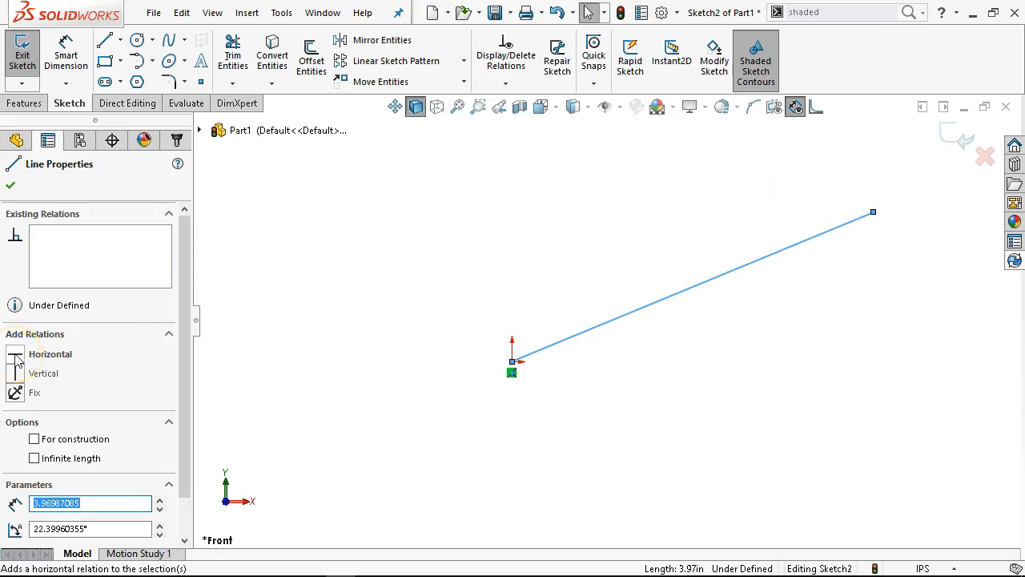
{"action": "left_click", "coordinate": [433, 265]}
{"action": "left_click_drag", "start_coordinate": [875, 215], "coordinate": [846, 302]}
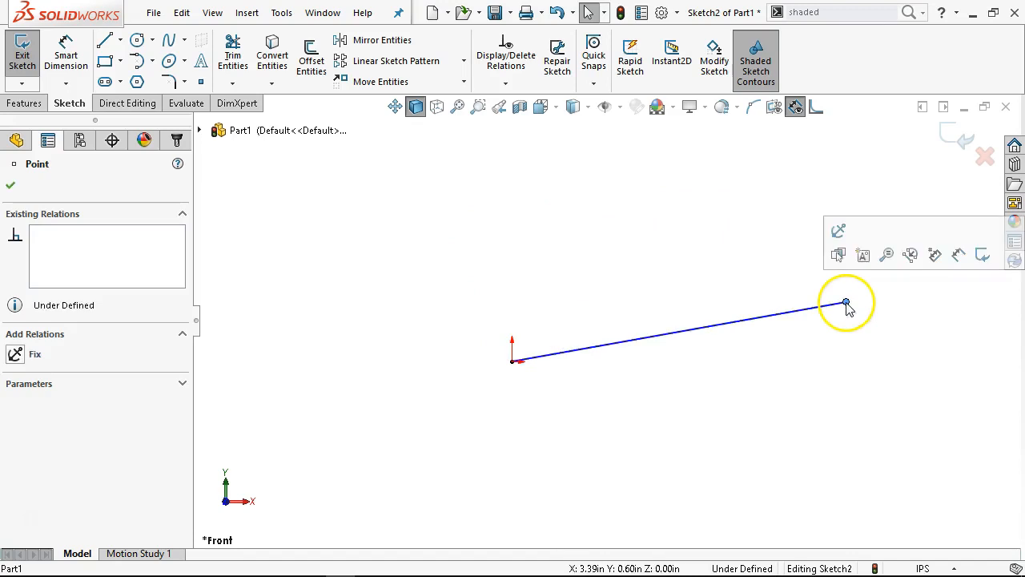
Add a Horizontal relation to the line and shorten it to about 3.16 in from its free end
{"action": "left_click", "coordinate": [615, 345]}
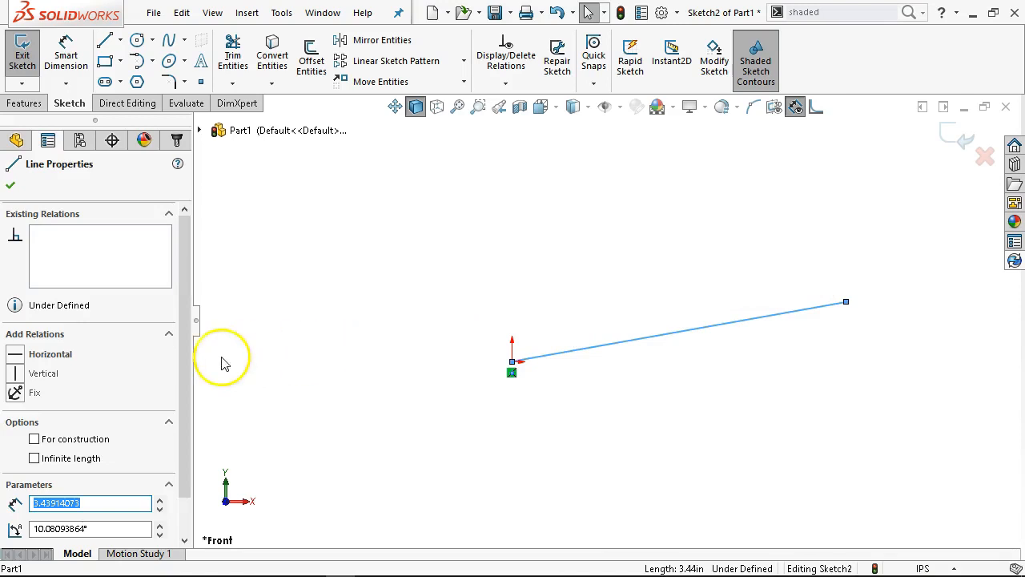
{"action": "left_click", "coordinate": [33, 355]}
{"action": "left_click", "coordinate": [724, 297]}
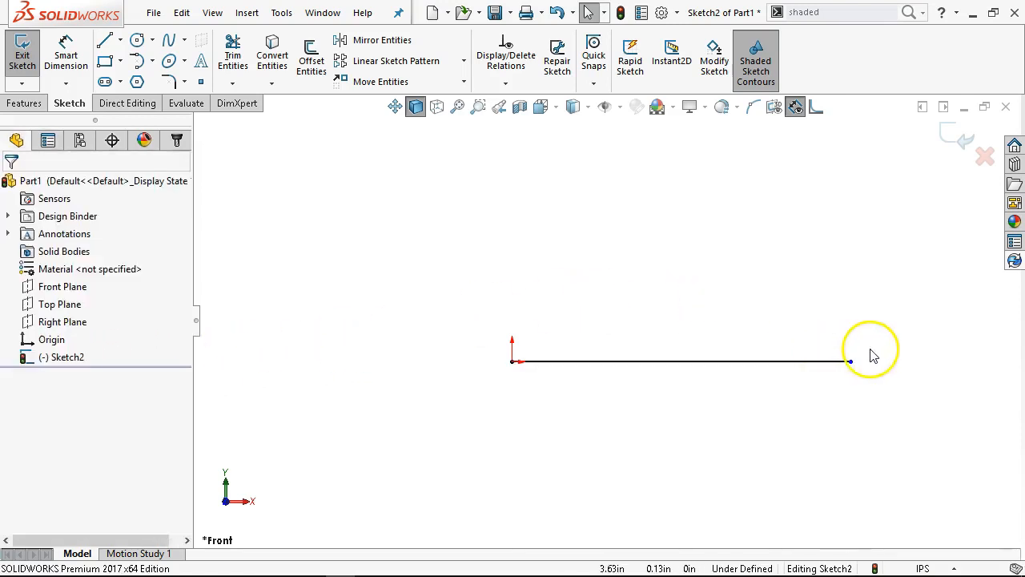
{"action": "left_click_drag", "start_coordinate": [850, 362], "coordinate": [826, 374]}
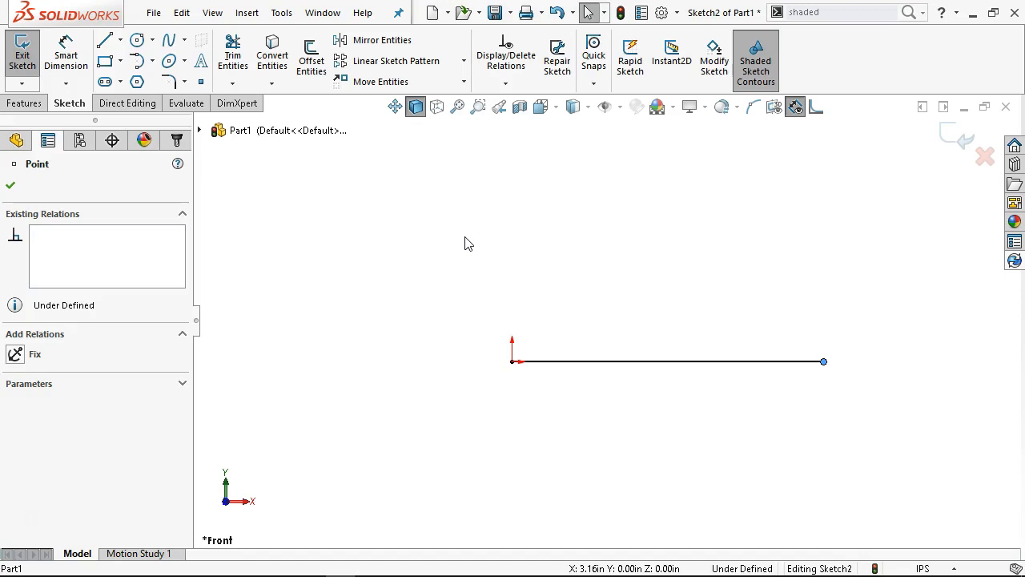
{"action": "left_click", "coordinate": [481, 250]}
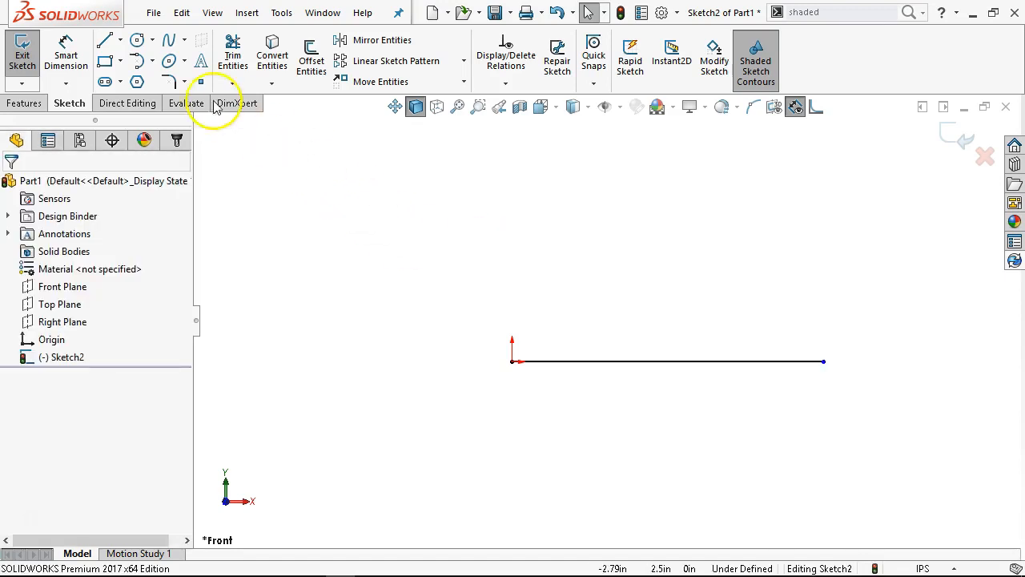
Sketch a vertical line about 1.14 in up from the base line's free end and a horizontal line back to above the origin
{"action": "left_click", "coordinate": [104, 40]}
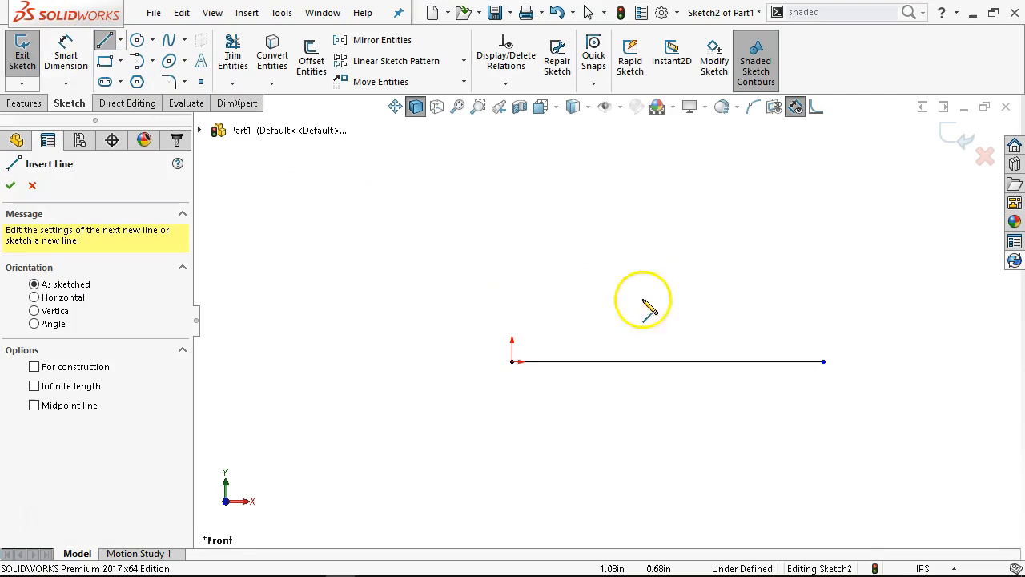
{"action": "left_click", "coordinate": [823, 361]}
{"action": "left_click", "coordinate": [823, 248]}
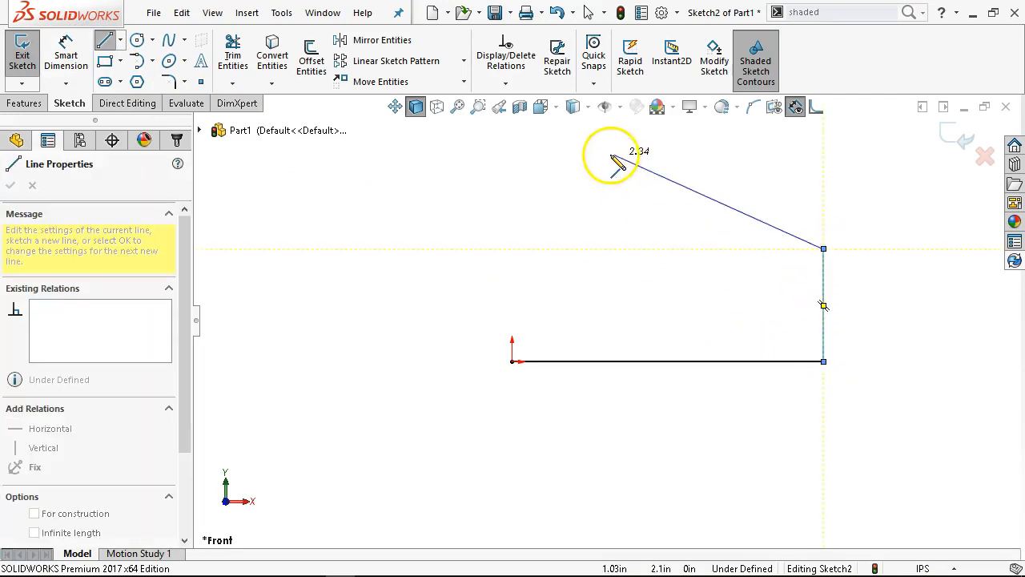
{"action": "left_click", "coordinate": [512, 248]}
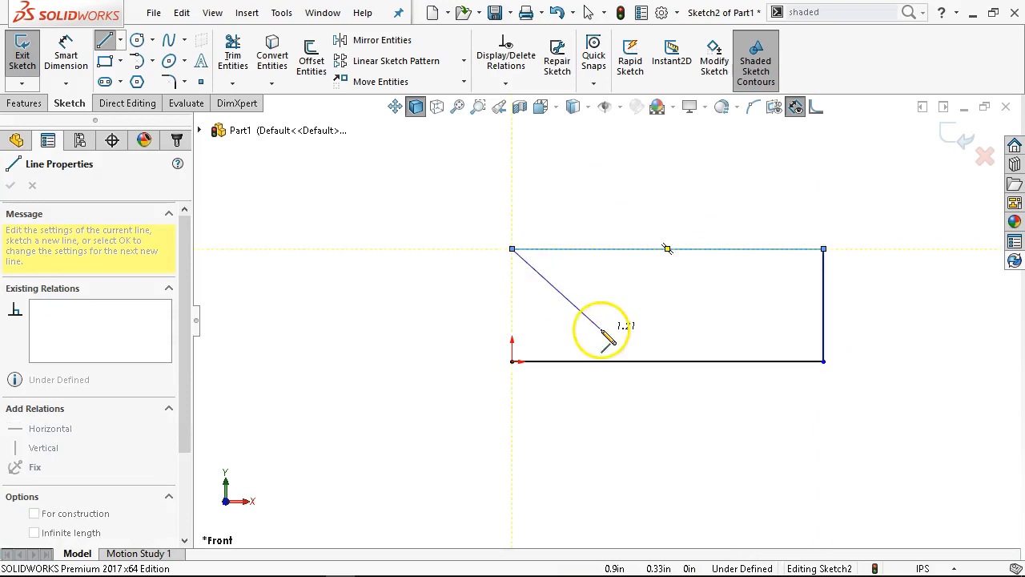
{"action": "key", "text": "Escape"}
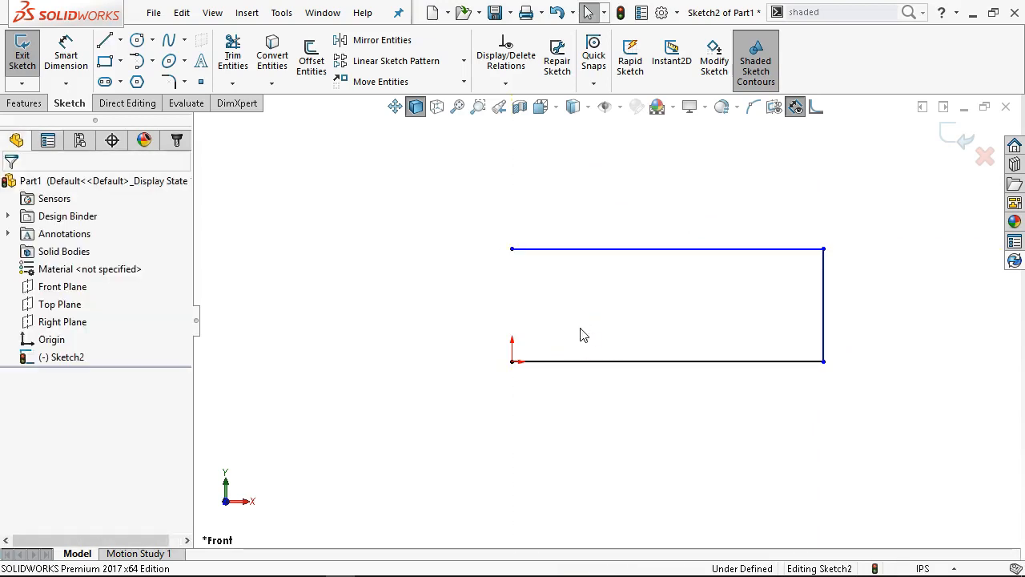
Close the rectangle with a vertical line about 1.14 in long from the origin to the upper line's open end
{"action": "left_click", "coordinate": [103, 42]}
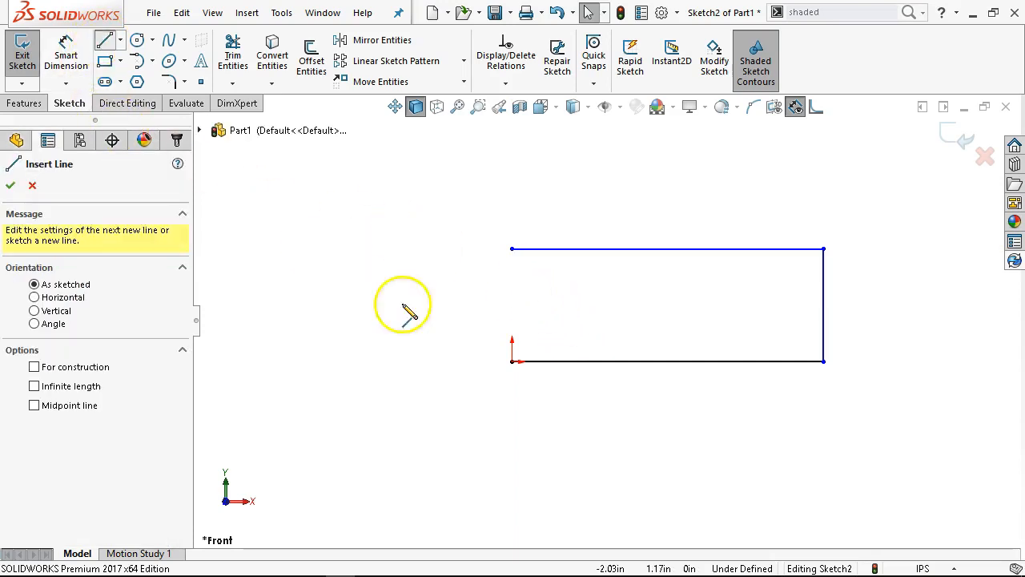
{"action": "left_click", "coordinate": [513, 361]}
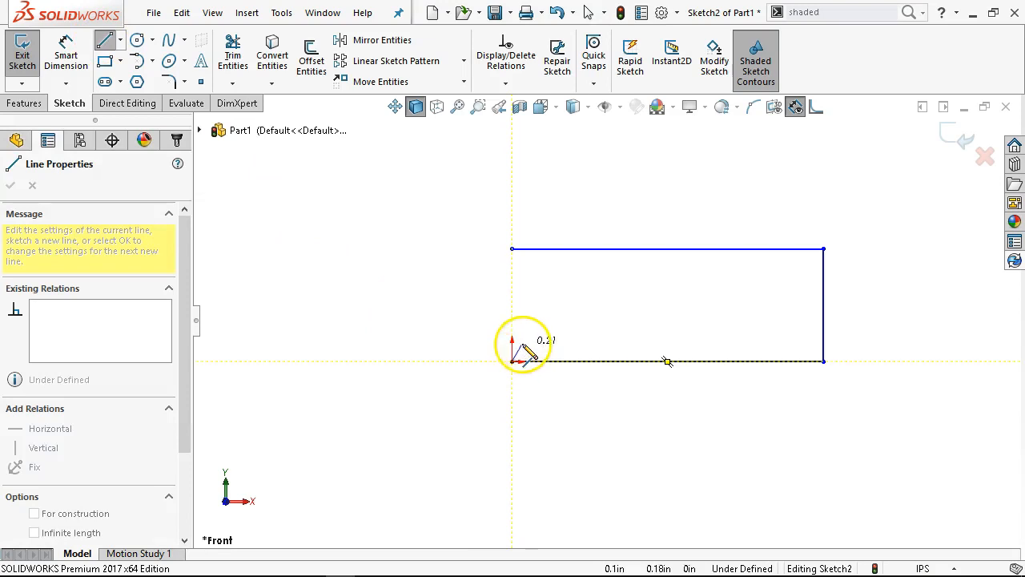
{"action": "key", "text": "Escape"}
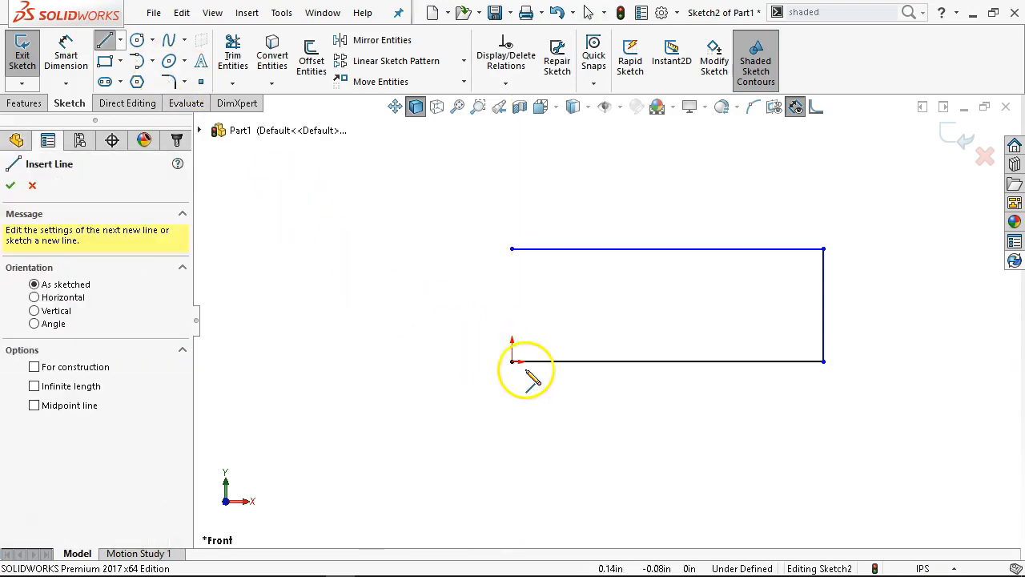
{"action": "left_click", "coordinate": [512, 362]}
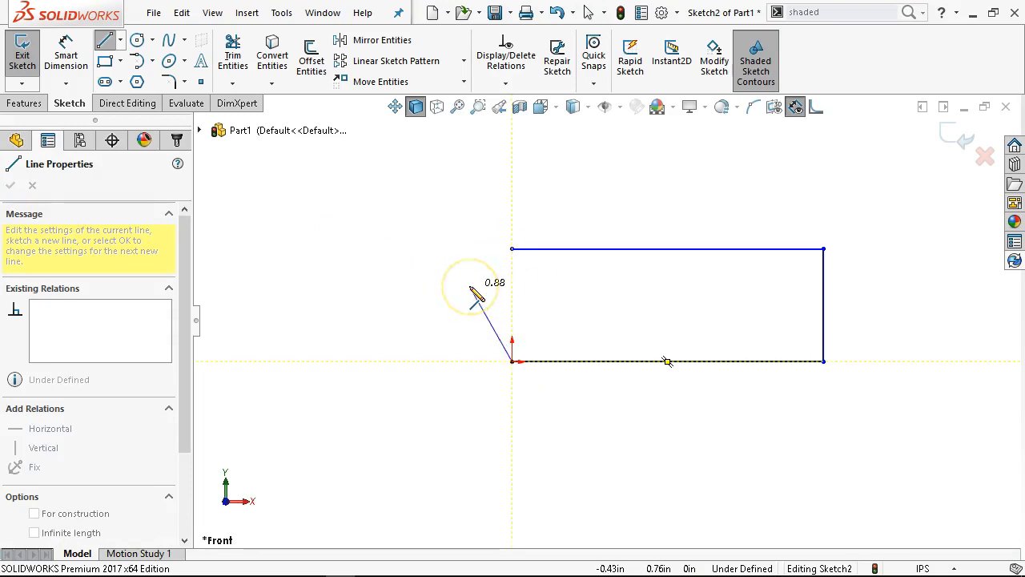
{"action": "left_click", "coordinate": [512, 249]}
{"action": "left_click", "coordinate": [512, 250]}
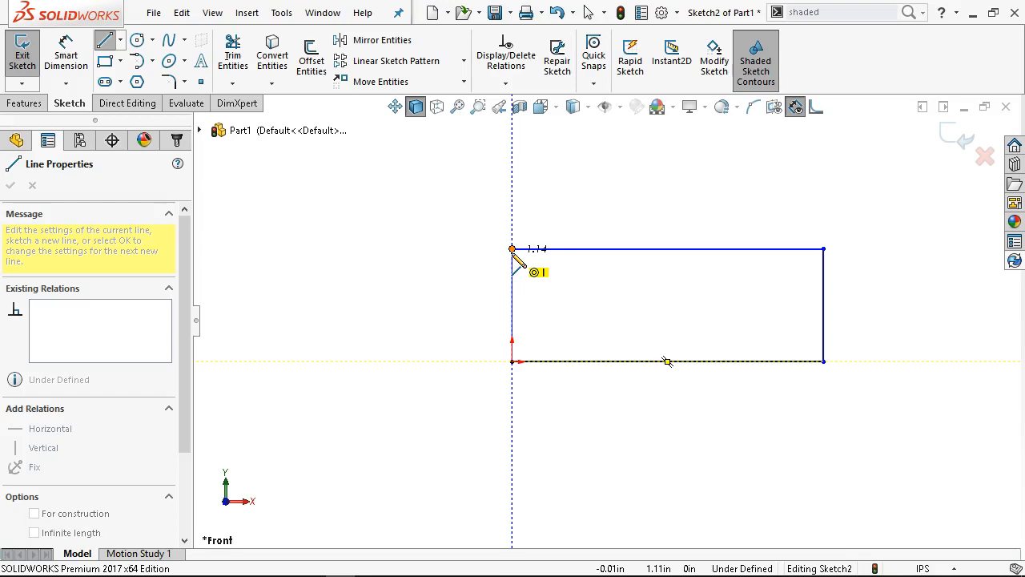
{"action": "left_click", "coordinate": [513, 249]}
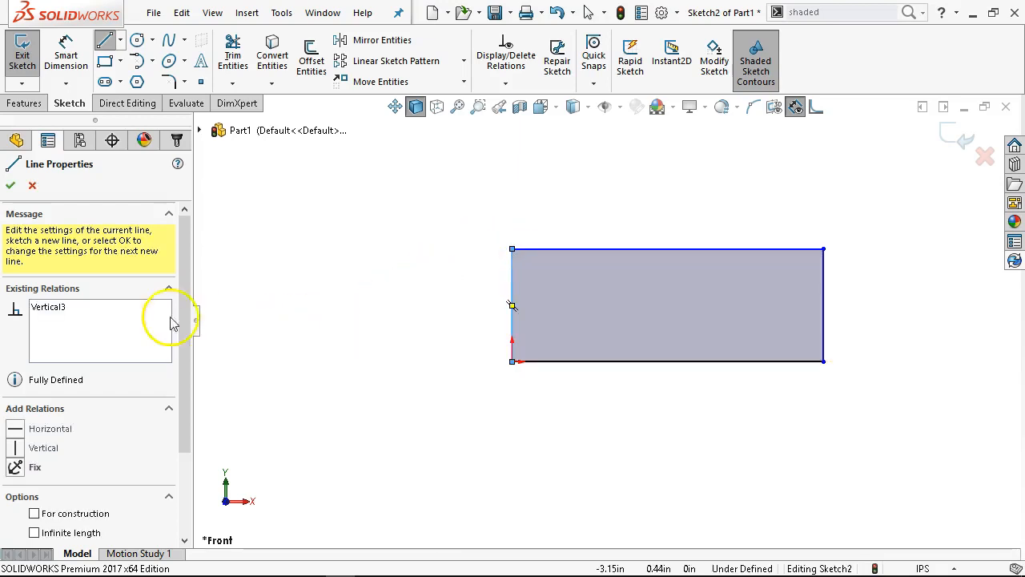
{"action": "right_click", "coordinate": [330, 234]}
{"action": "left_click", "coordinate": [364, 242]}
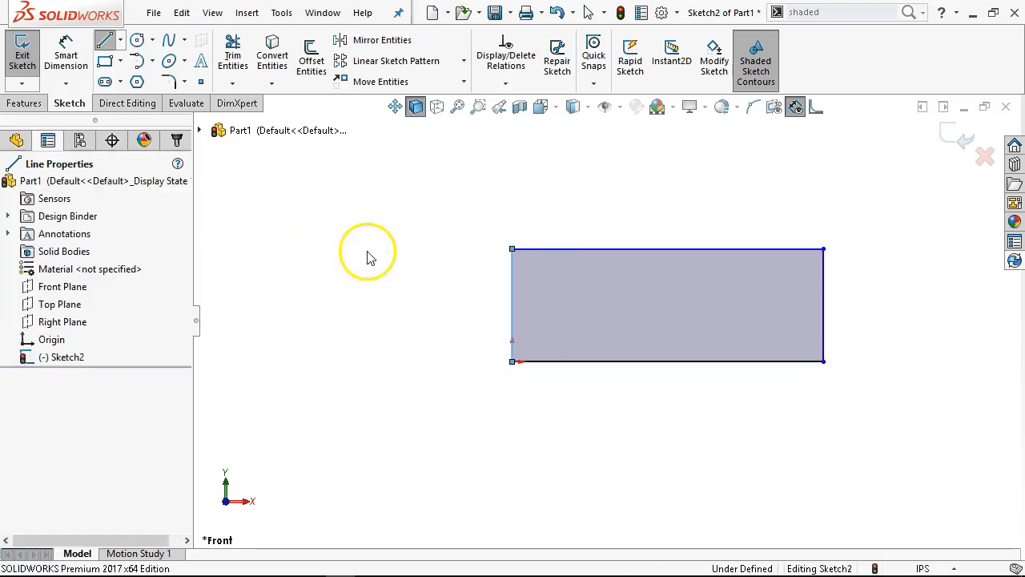
{"action": "left_click", "coordinate": [514, 250]}
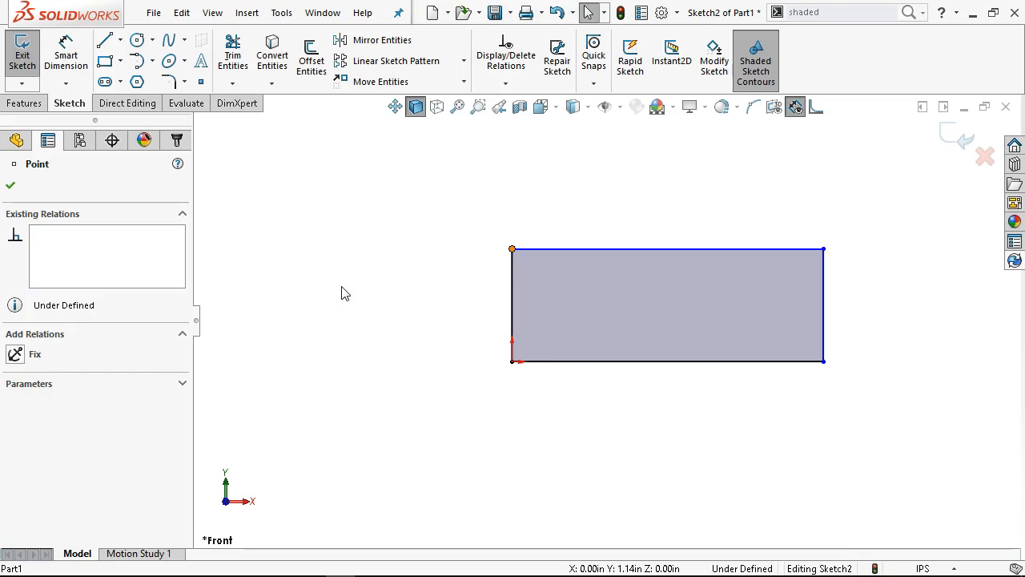
{"action": "left_click", "coordinate": [342, 292]}
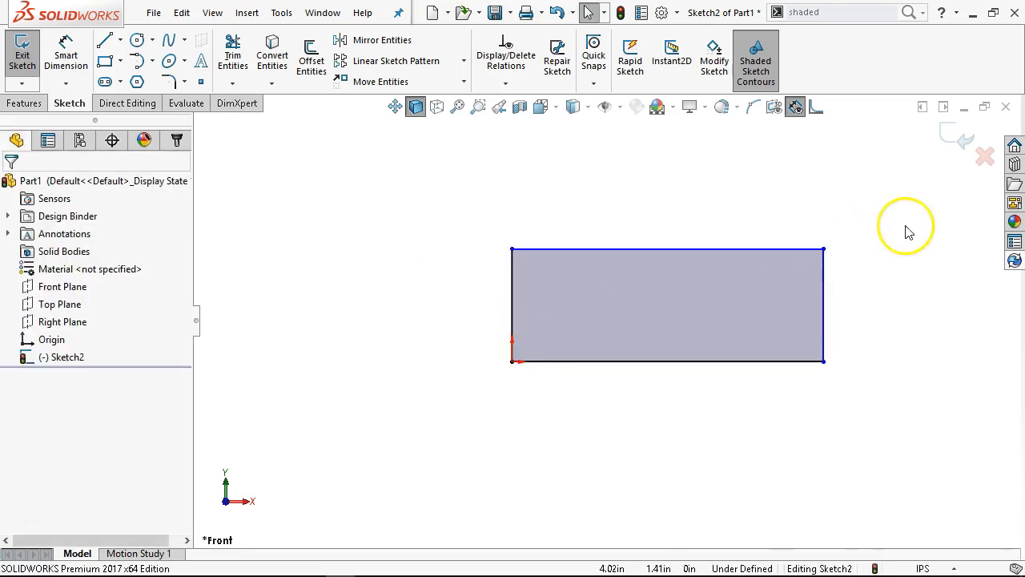
Turn Shaded Sketch Contours off and back on to compare how the closed rectangle displays
{"action": "scroll", "coordinate": [844, 318], "scroll_direction": "down", "scroll_amount": 1}
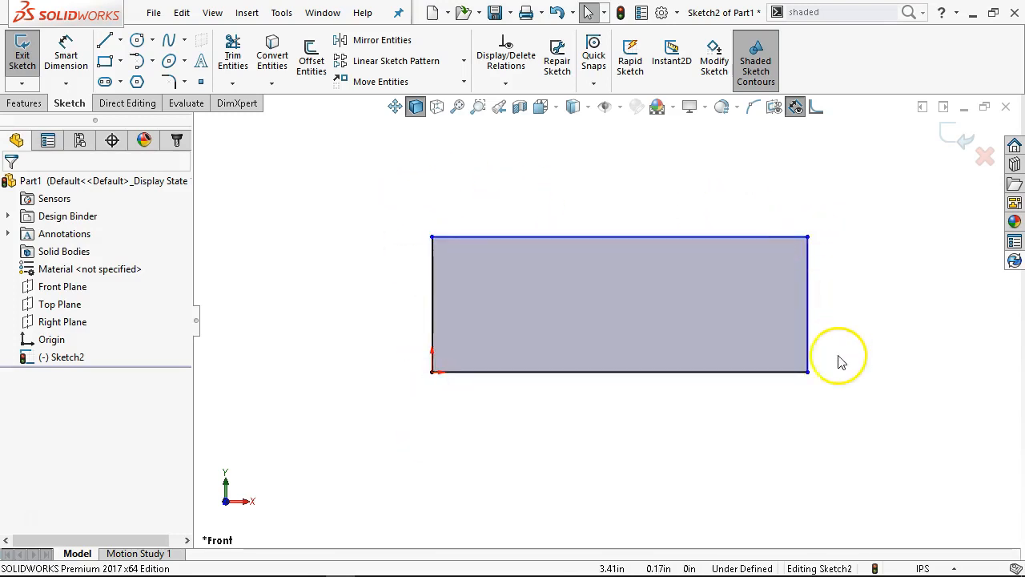
{"action": "scroll", "coordinate": [838, 362], "scroll_direction": "down", "scroll_amount": 1}
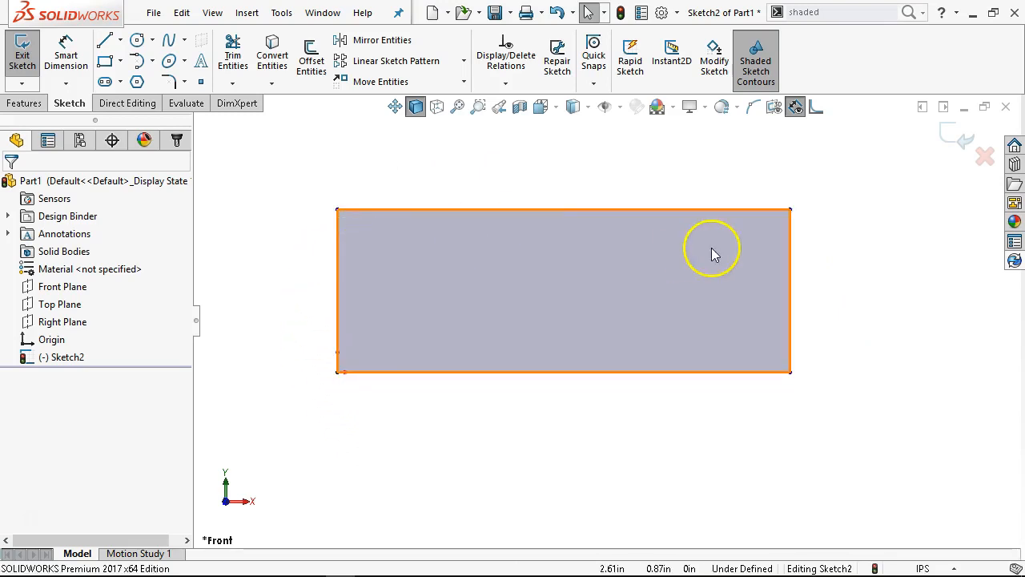
{"action": "left_click", "coordinate": [757, 76]}
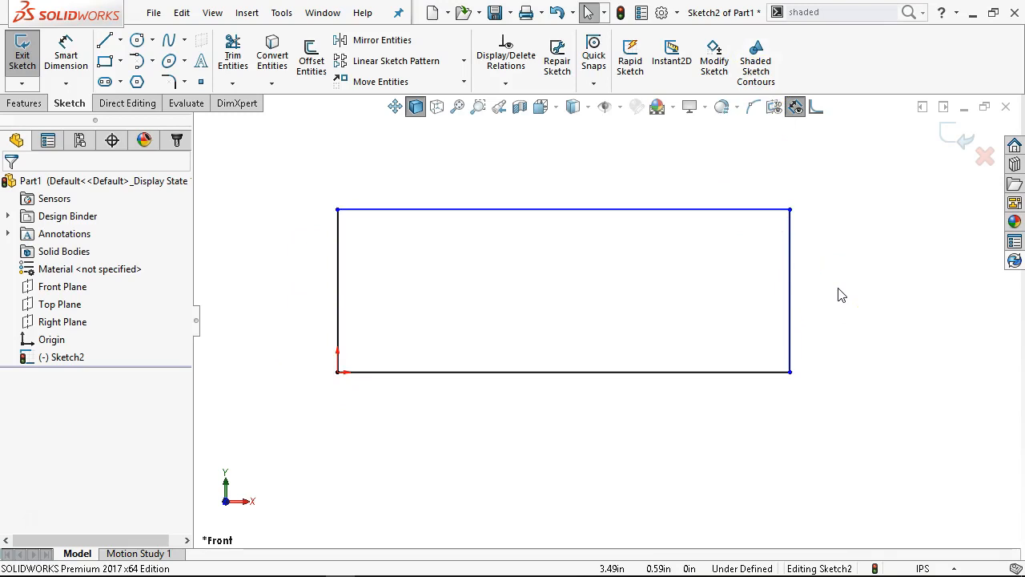
{"action": "left_click", "coordinate": [757, 77]}
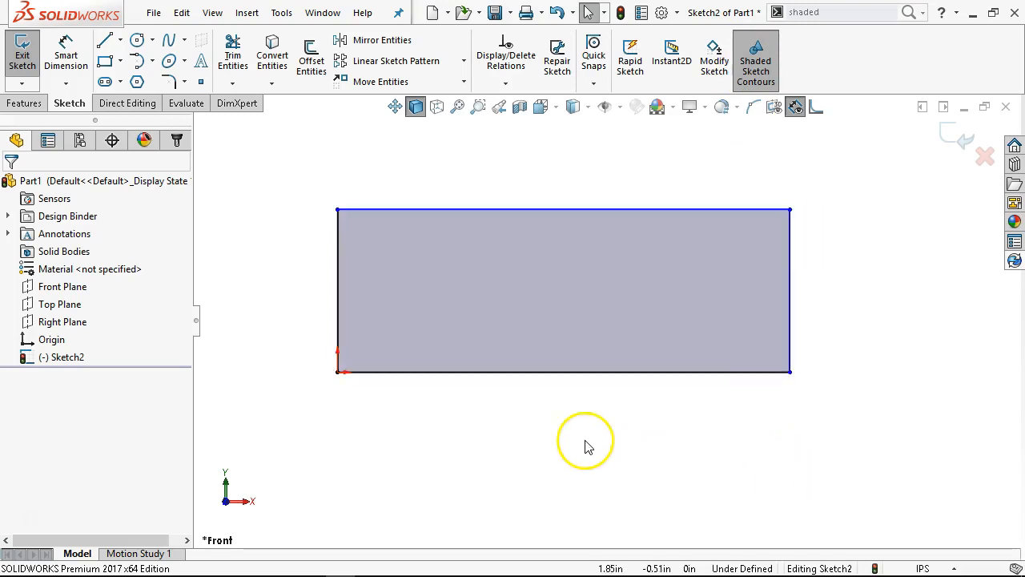
Sketch a smaller corner rectangle overlapping the large rectangle's lower-left corner at the origin
{"action": "left_click", "coordinate": [105, 61]}
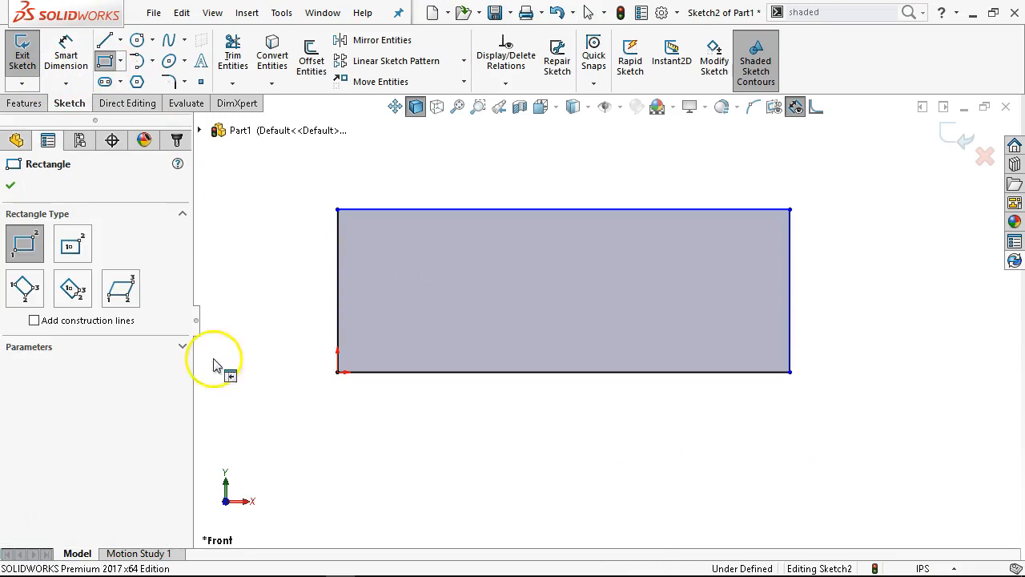
{"action": "mouse_move", "coordinate": [285, 433]}
{"action": "left_mouse_down"}
{"action": "mouse_move", "coordinate": [337, 360]}
{"action": "mouse_move", "coordinate": [458, 286]}
{"action": "left_mouse_up"}
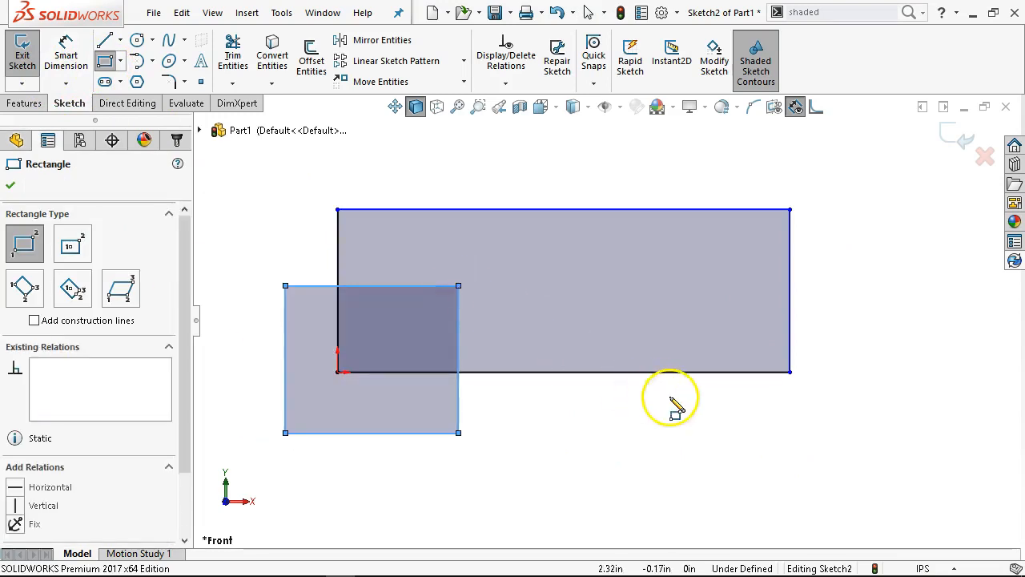
{"action": "right_click", "coordinate": [671, 400]}
{"action": "left_click", "coordinate": [681, 409]}
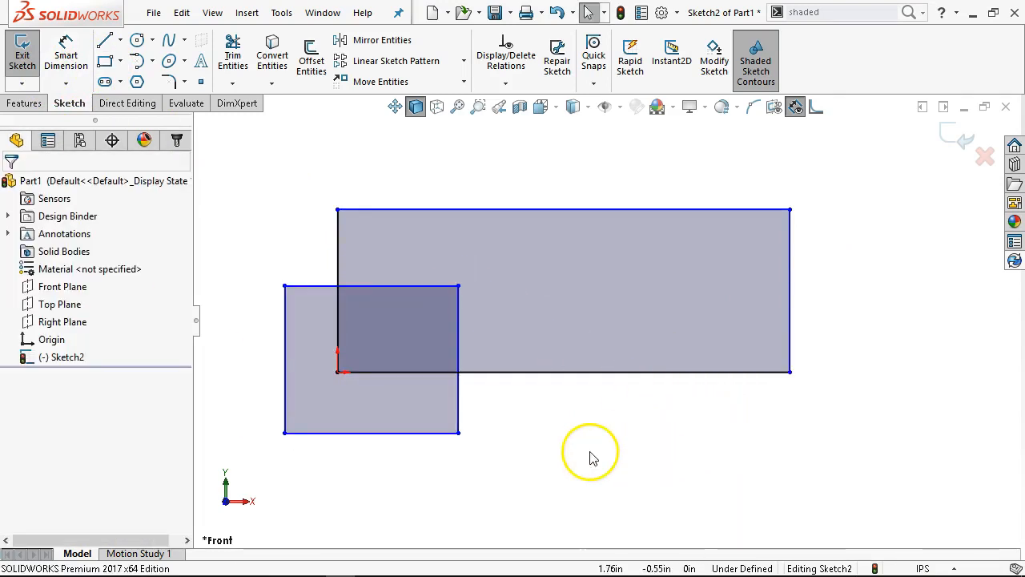
Stretch the smaller rectangle outward from its lower-left corner, and undo that rectangle entirely
{"action": "left_click_drag", "start_coordinate": [285, 433], "coordinate": [246, 464]}
{"action": "left_click", "coordinate": [547, 429]}
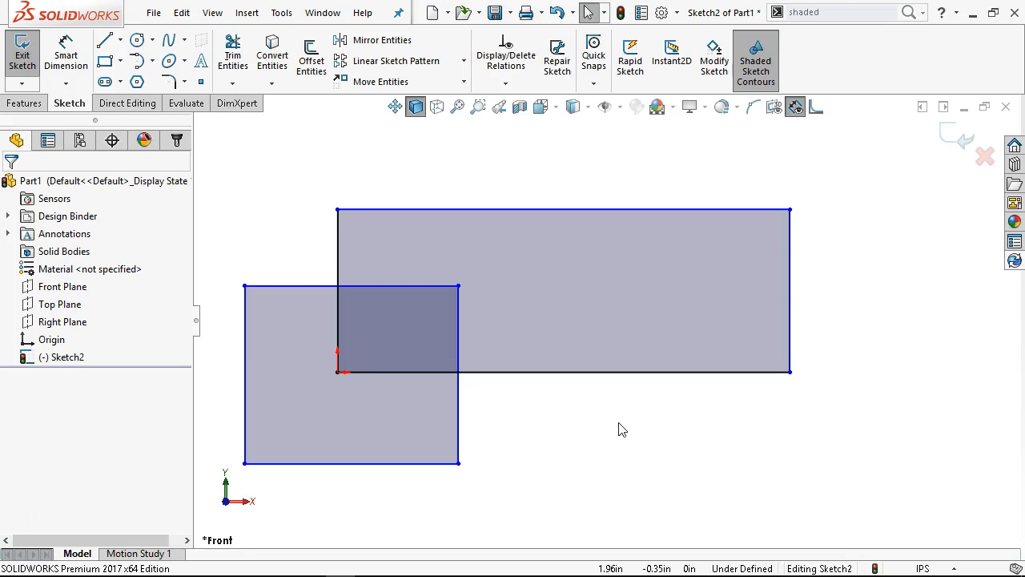
{"action": "key", "text": "ctrl+z"}
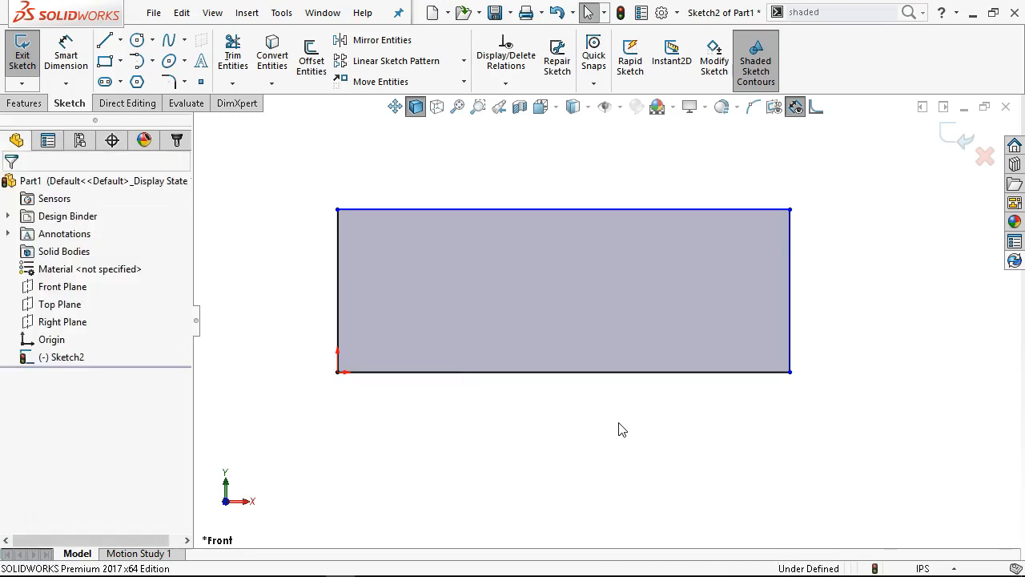
Turn off Shaded Sketch Contours and dimension the rectangle's lower horizontal line to 5 in with Smart Dimension
{"action": "scroll", "coordinate": [618, 428], "scroll_direction": "up", "scroll_amount": 1}
{"action": "left_click", "coordinate": [756, 67]}
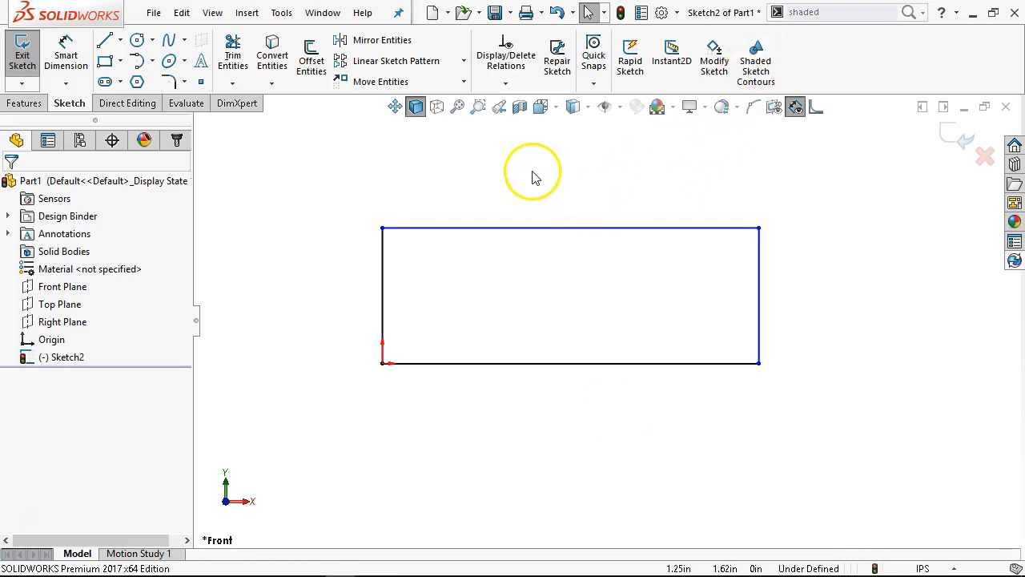
{"action": "left_click", "coordinate": [67, 55]}
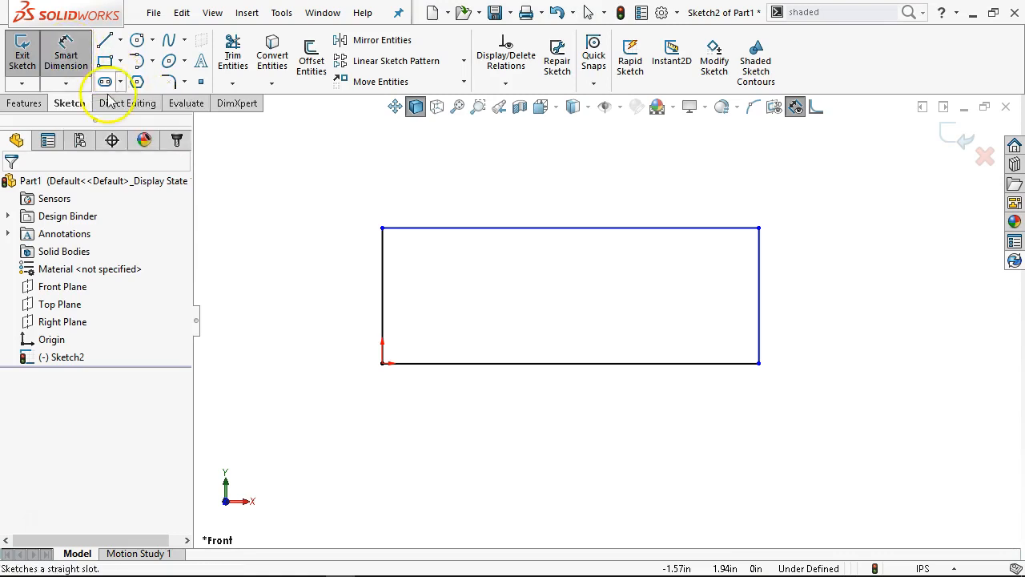
{"action": "left_click", "coordinate": [519, 370]}
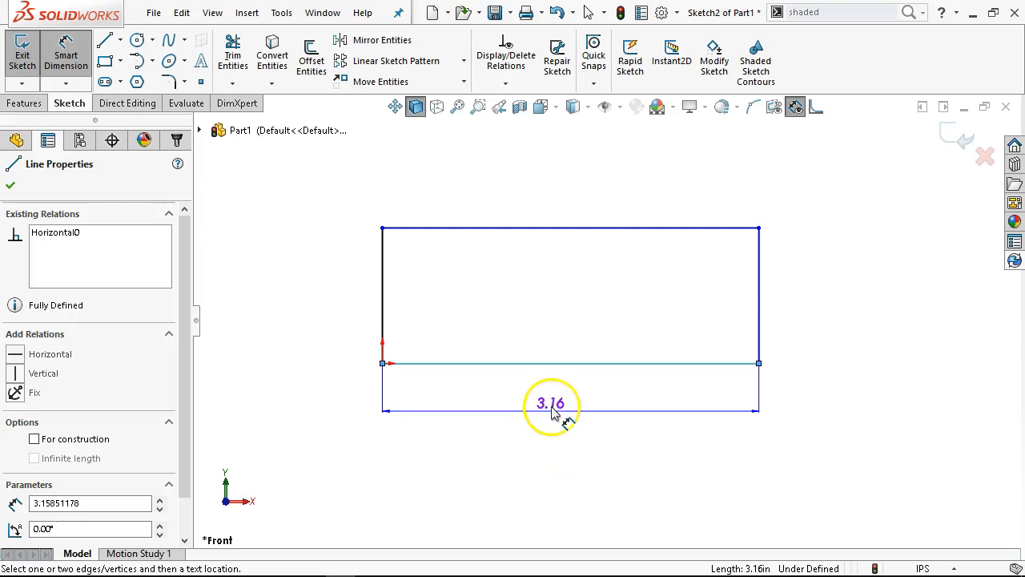
{"action": "left_click", "coordinate": [551, 410]}
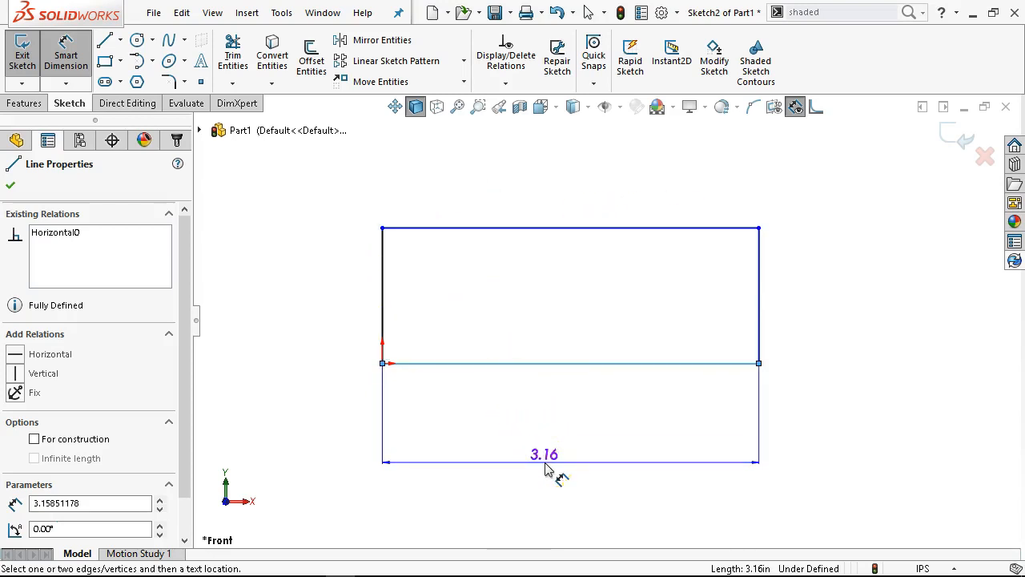
{"action": "left_click", "coordinate": [569, 443]}
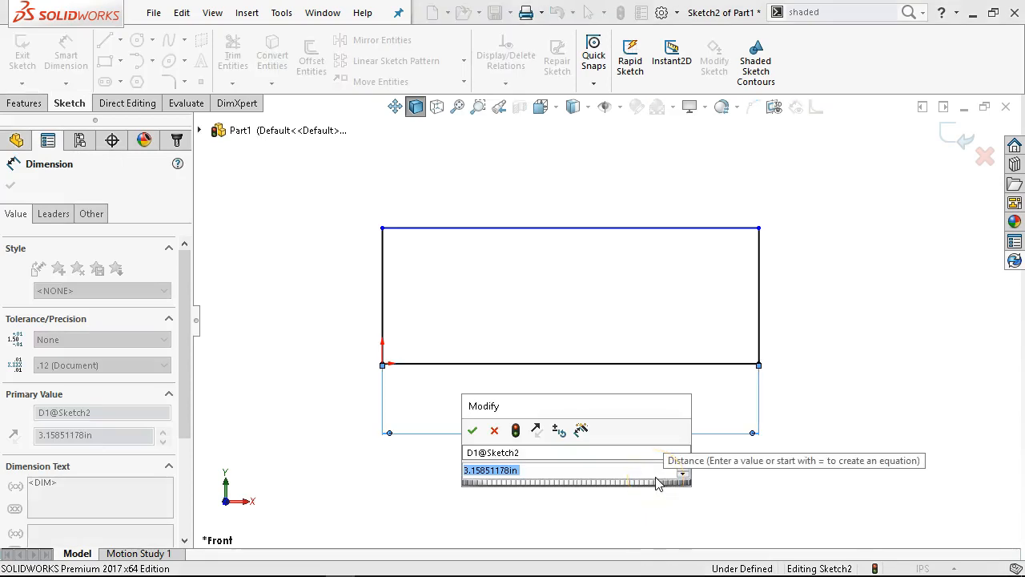
{"action": "type", "text": "5"}
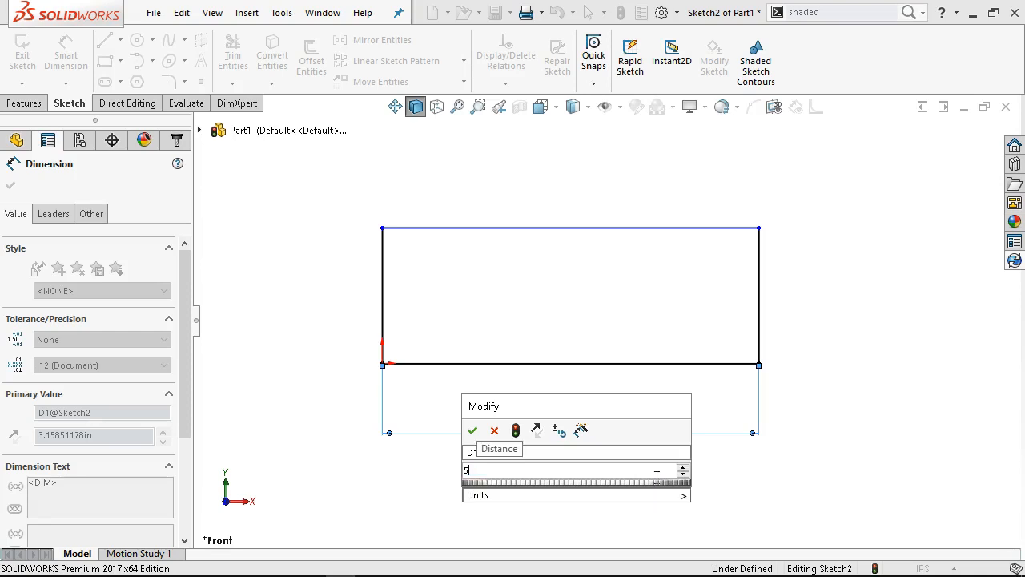
{"action": "key", "text": "Return"}
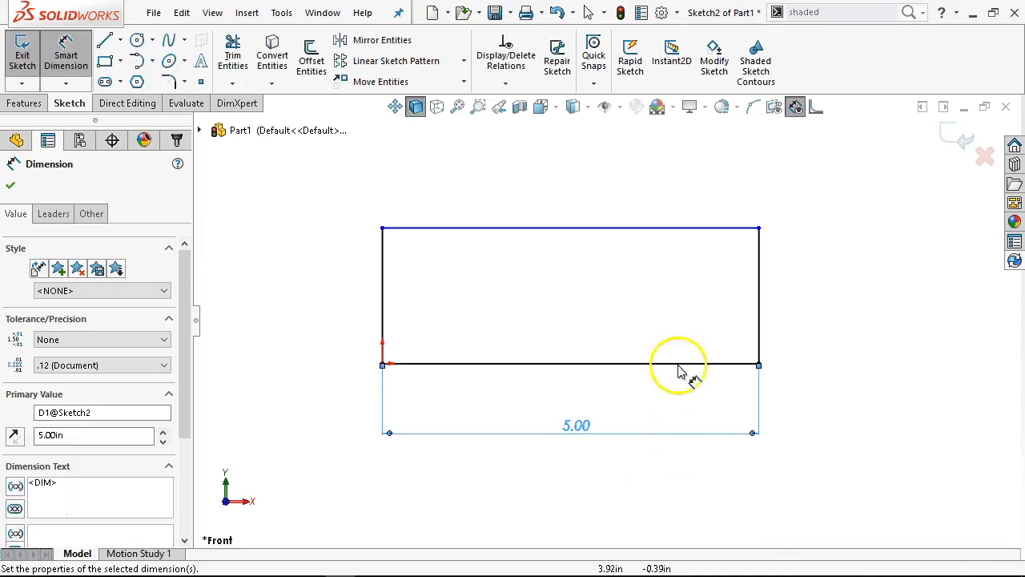
{"action": "right_click", "coordinate": [767, 299]}
{"action": "left_click", "coordinate": [897, 375]}
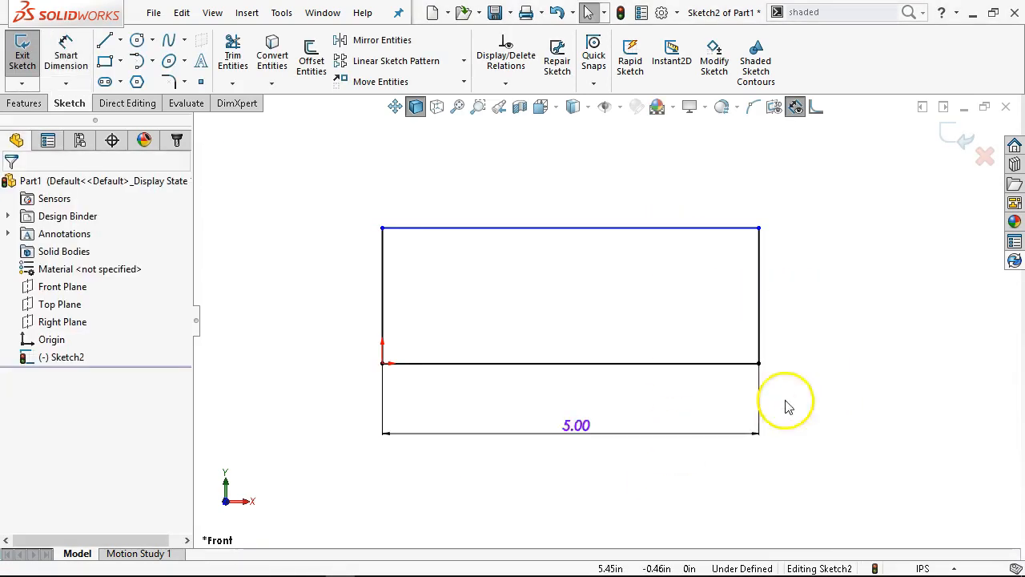
Reposition the 5.00 width dimension above the rectangle, and move it back close below the lower line
{"action": "left_click_drag", "start_coordinate": [592, 437], "coordinate": [623, 201]}
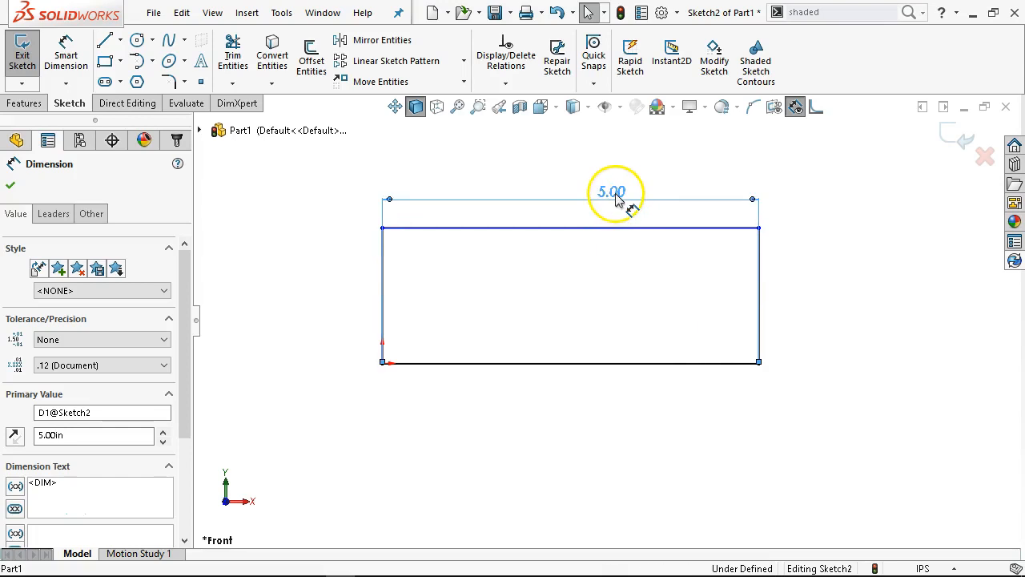
{"action": "left_click", "coordinate": [618, 548]}
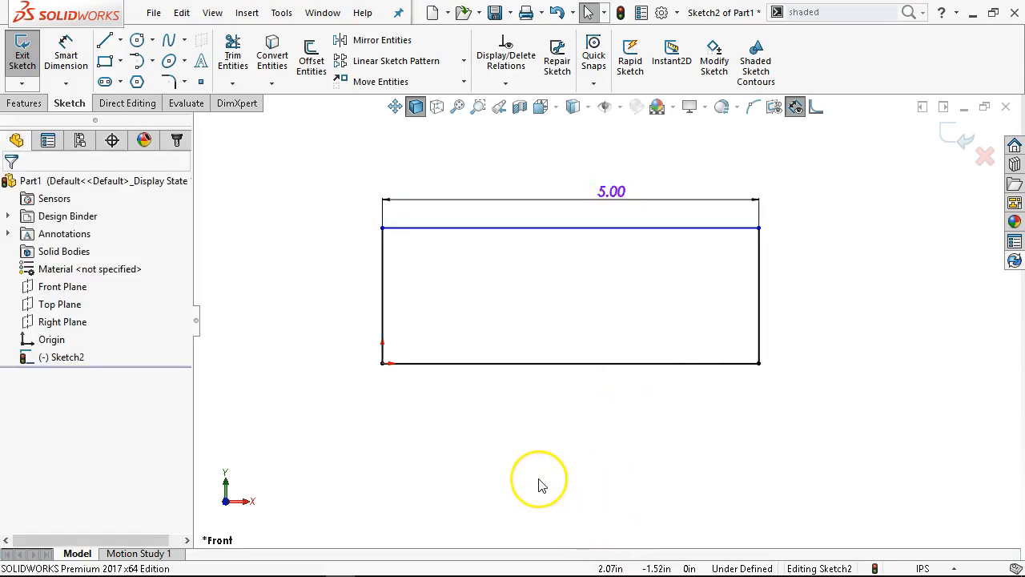
{"action": "left_click_drag", "start_coordinate": [622, 197], "coordinate": [576, 399]}
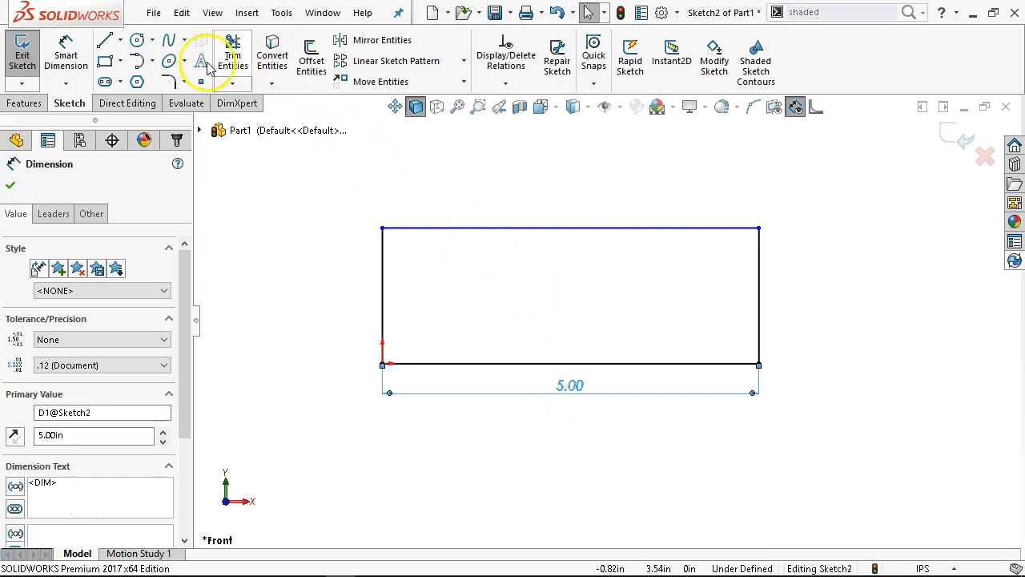
Dimension the vertical distance between the rectangle's lower and upper lines to 3 in, placing it beside the left edge
{"action": "left_click", "coordinate": [68, 50]}
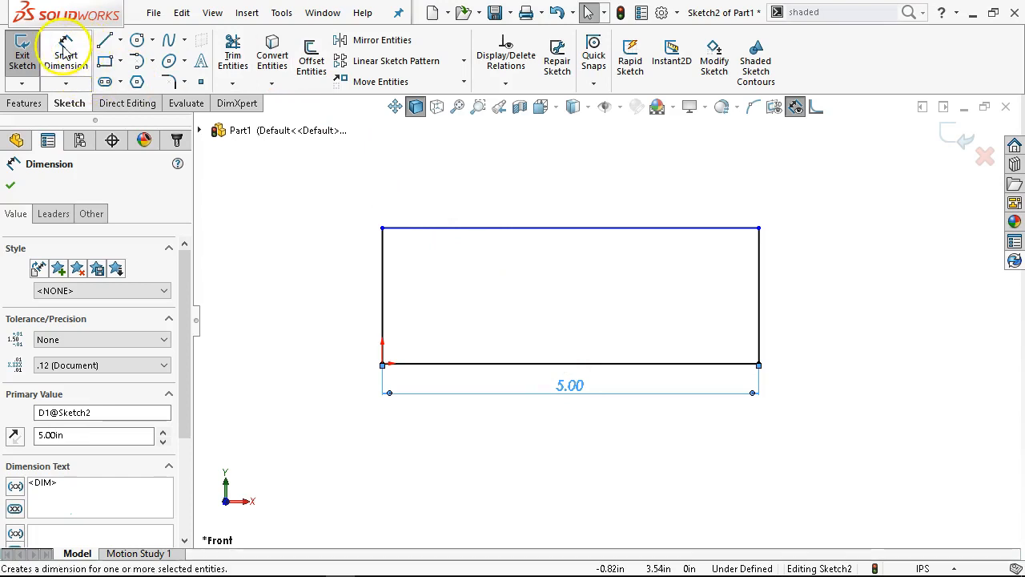
{"action": "left_click", "coordinate": [432, 373]}
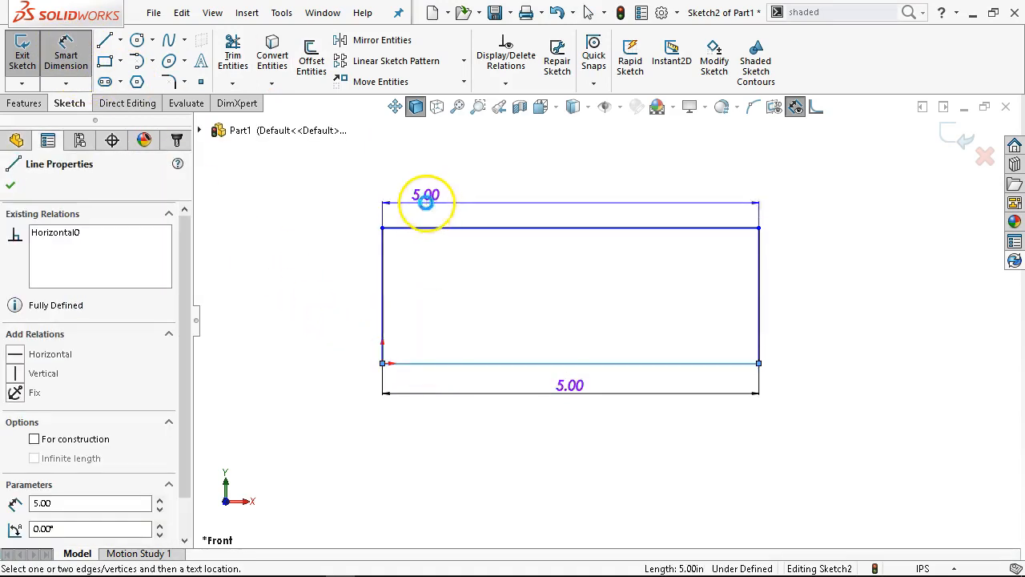
{"action": "left_click", "coordinate": [429, 231]}
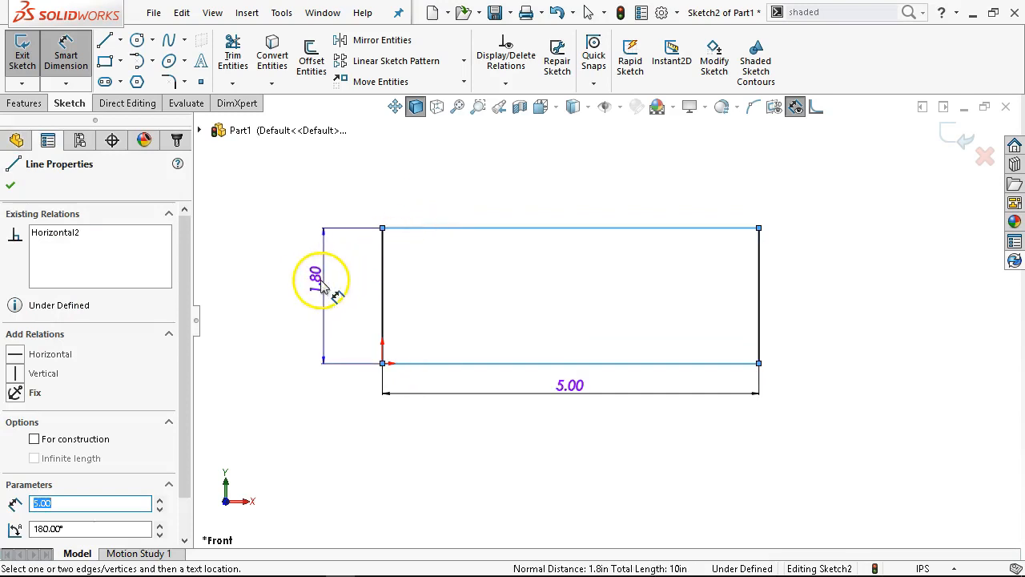
{"action": "left_click", "coordinate": [323, 330]}
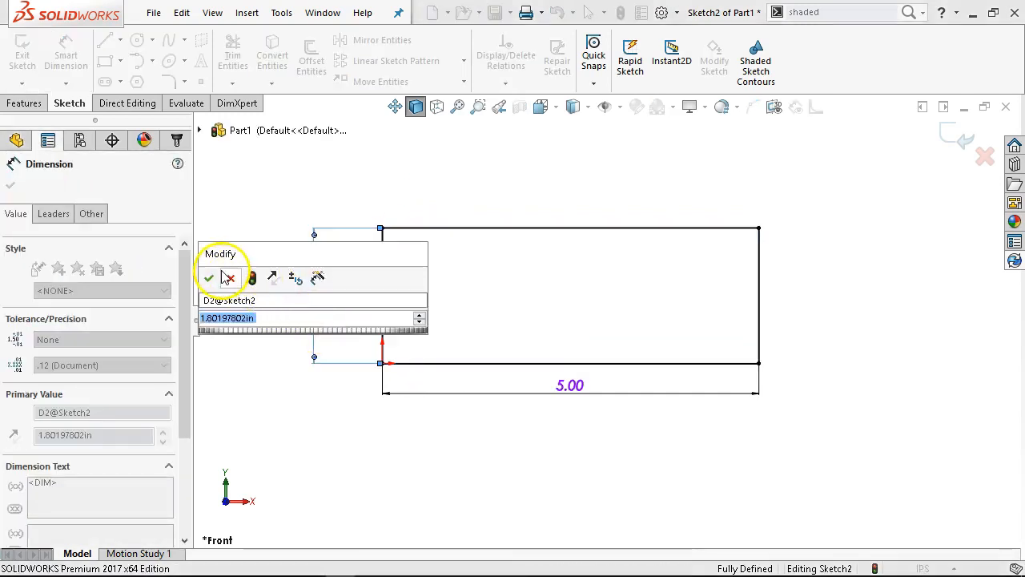
{"action": "type", "text": "3"}
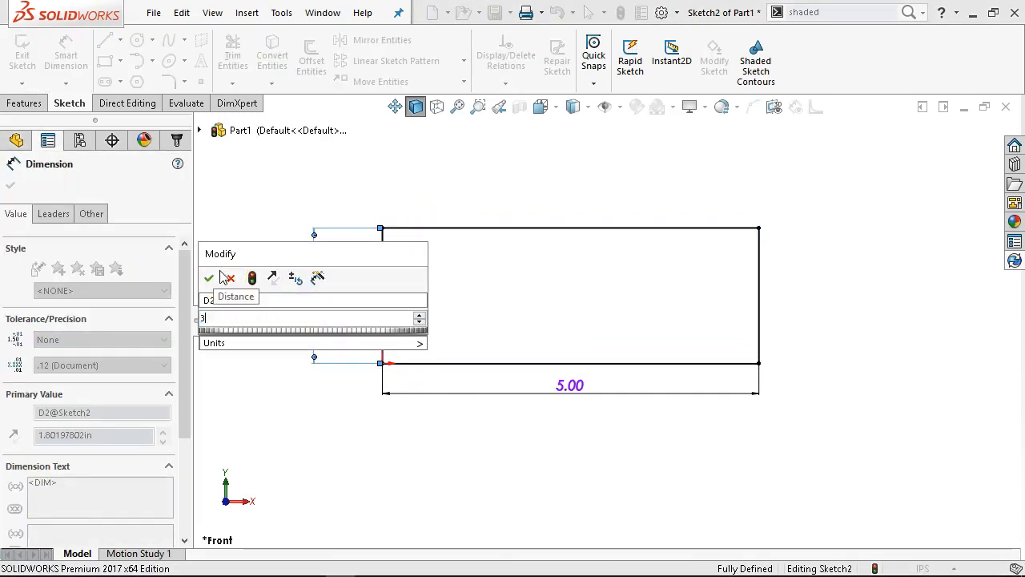
{"action": "key", "text": "Return"}
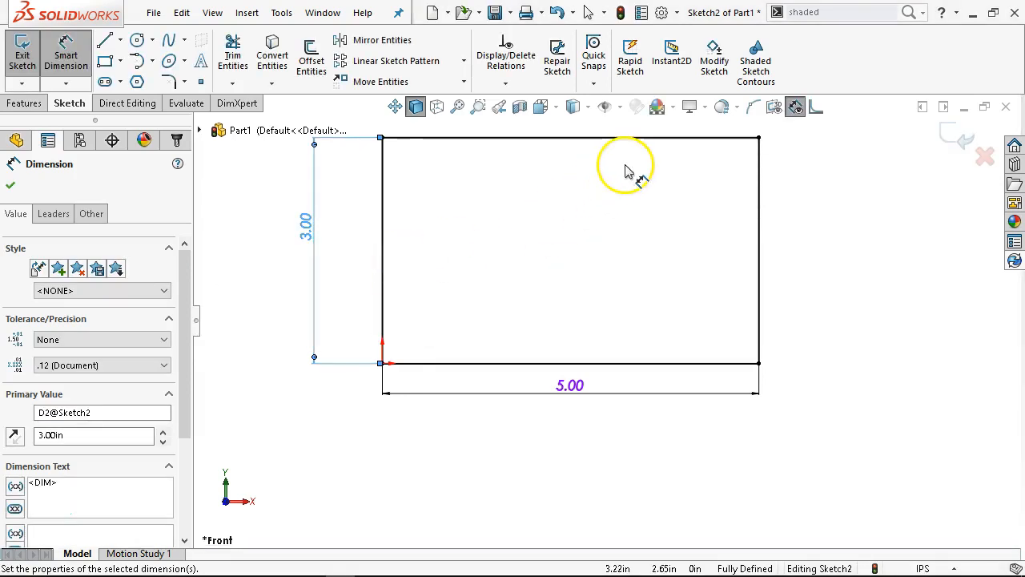
Add a second height dimension between the two right corner points, placing it outside the rectangle's right edge
{"action": "scroll", "coordinate": [625, 183], "scroll_direction": "up", "scroll_amount": 2}
{"action": "scroll", "coordinate": [626, 192], "scroll_direction": "down", "scroll_amount": 2}
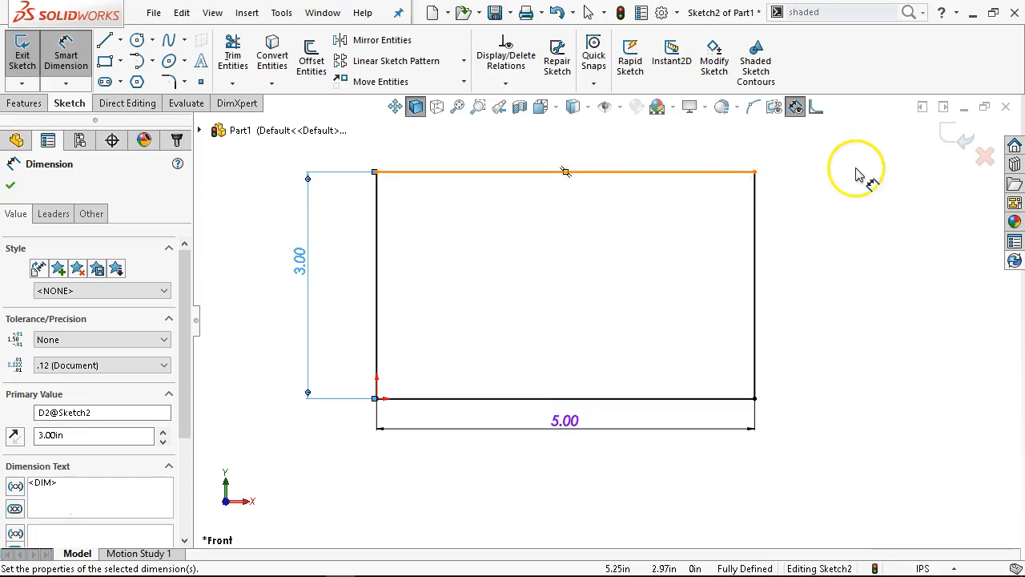
{"action": "left_click", "coordinate": [756, 172]}
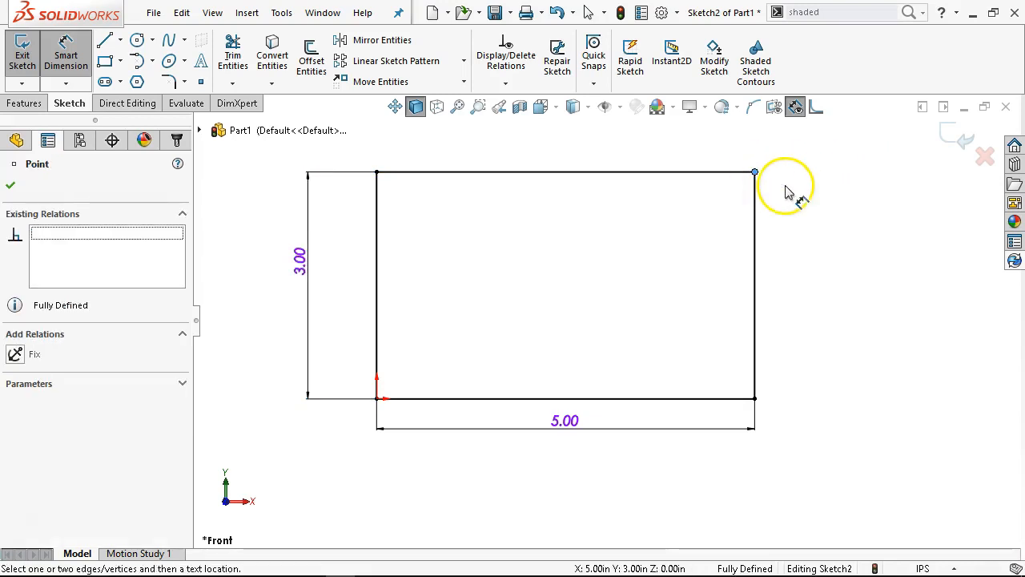
{"action": "left_click", "coordinate": [756, 398]}
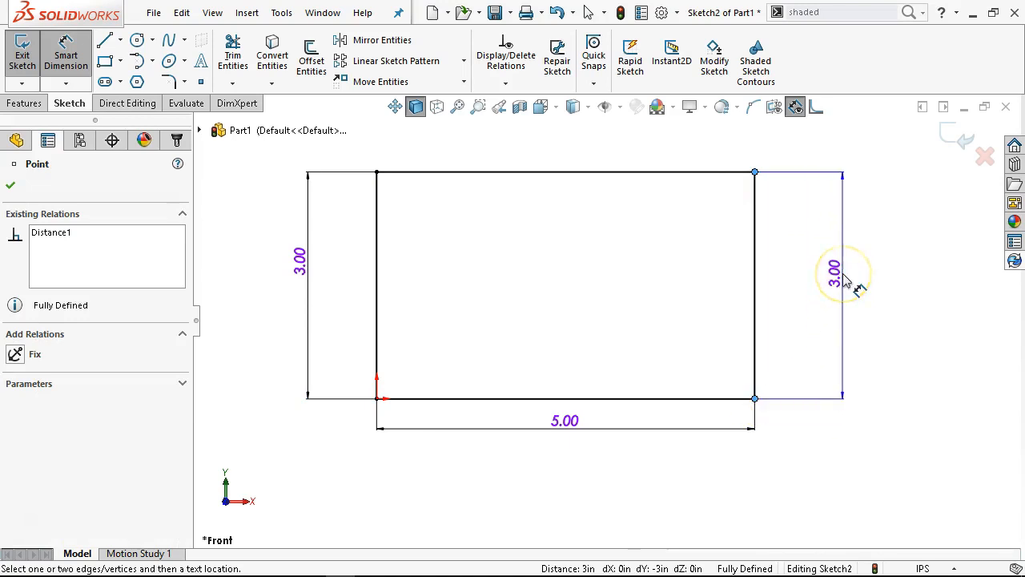
{"action": "left_click", "coordinate": [845, 278]}
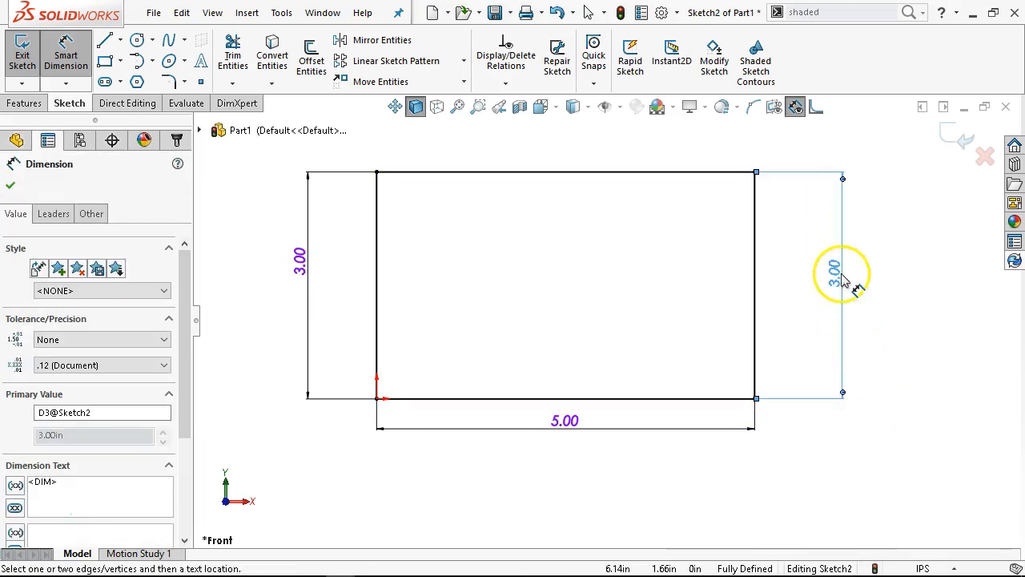
{"action": "right_click", "coordinate": [910, 296]}
{"action": "left_click", "coordinate": [877, 352]}
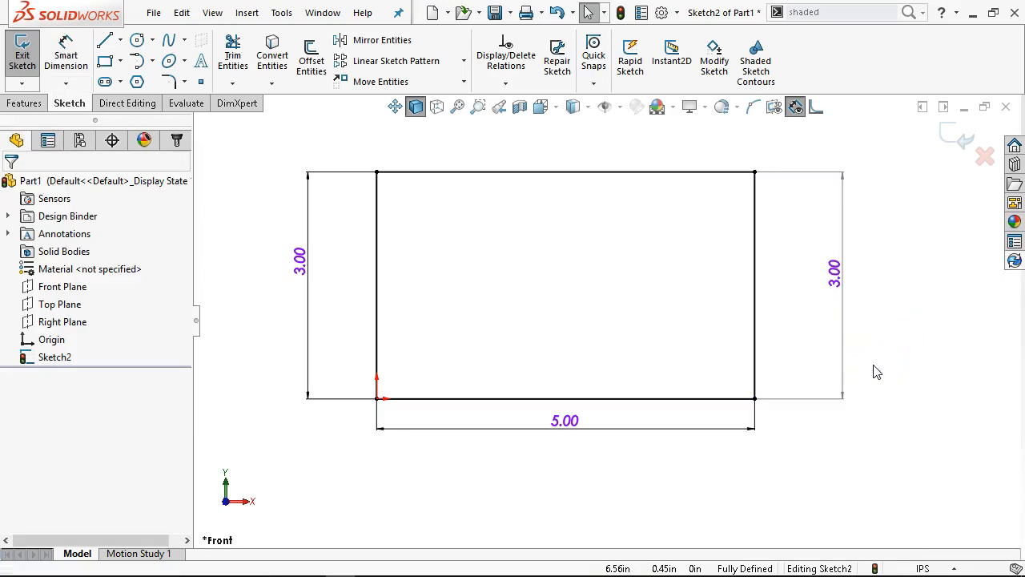
{"action": "left_click", "coordinate": [814, 344]}
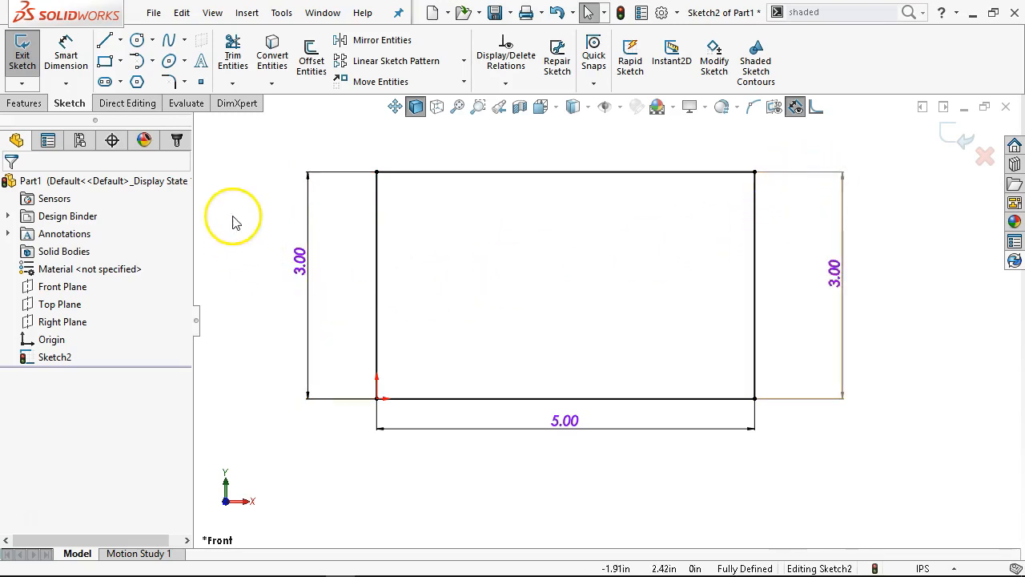
Review the right-hand height dimension's value, leader and other properties, and clear its Driven option
{"action": "left_click", "coordinate": [796, 178]}
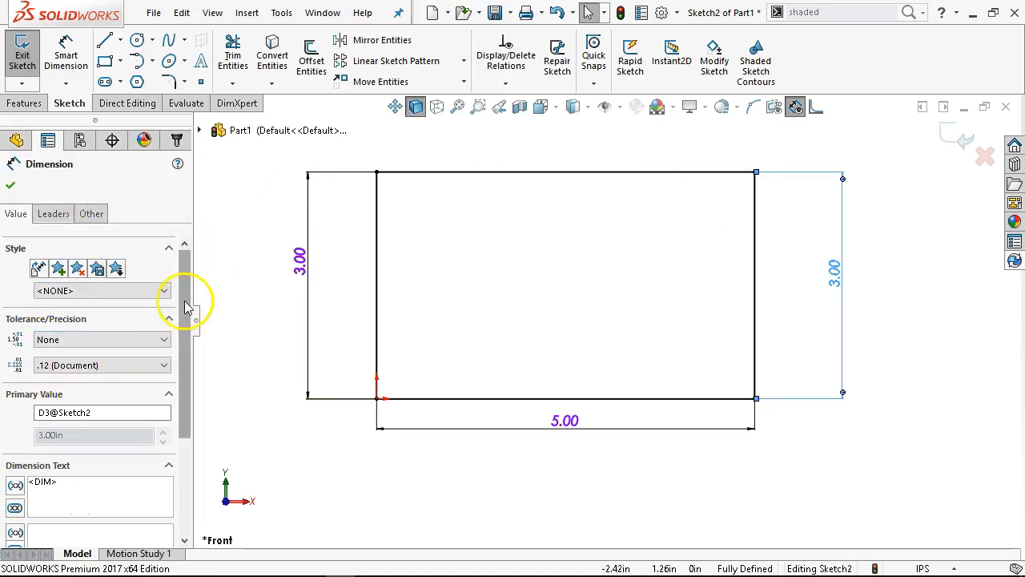
{"action": "left_click_drag", "start_coordinate": [185, 310], "coordinate": [187, 458]}
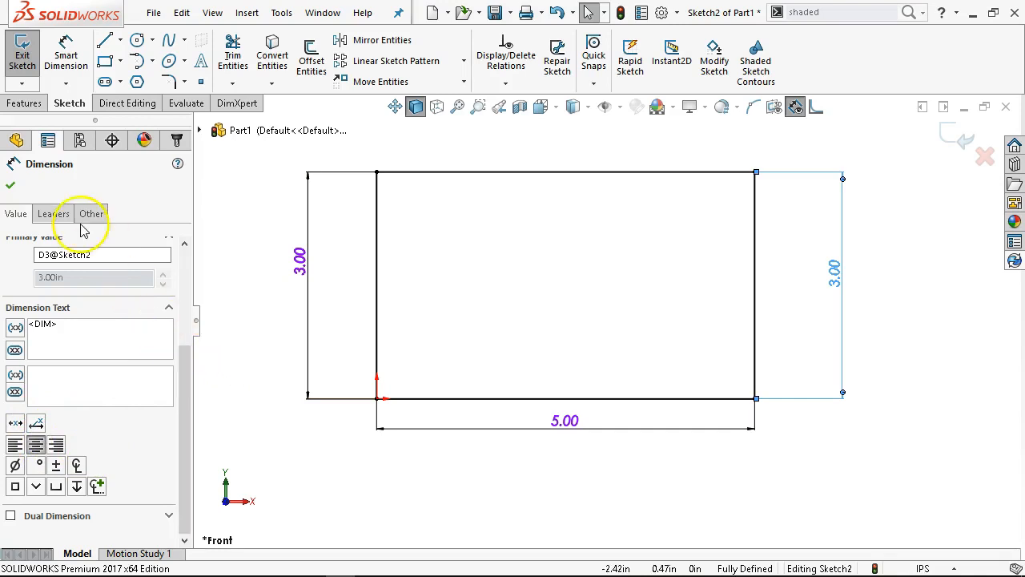
{"action": "left_click", "coordinate": [54, 214]}
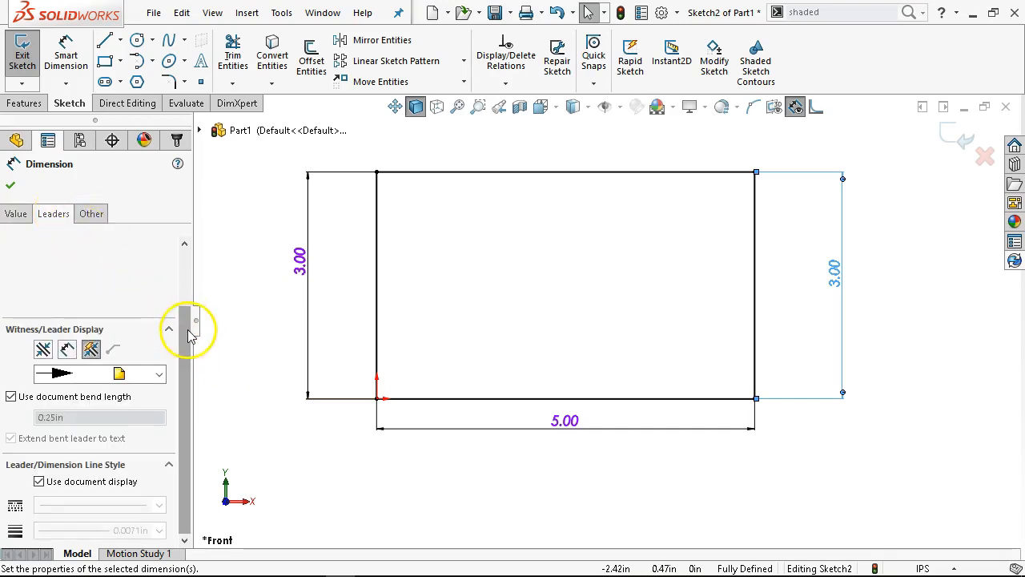
{"action": "left_click_drag", "start_coordinate": [191, 535], "coordinate": [195, 366]}
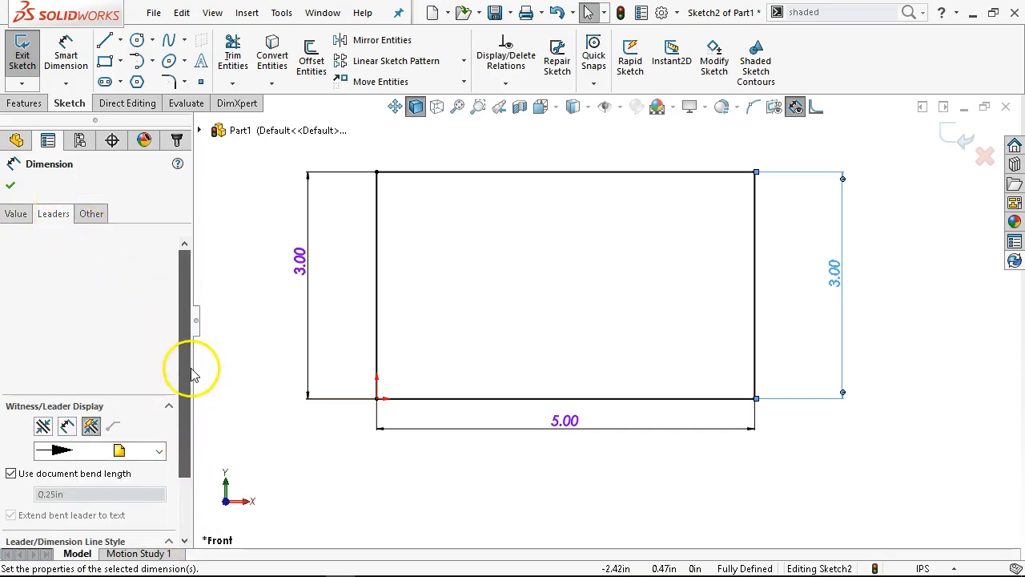
{"action": "left_click", "coordinate": [94, 217]}
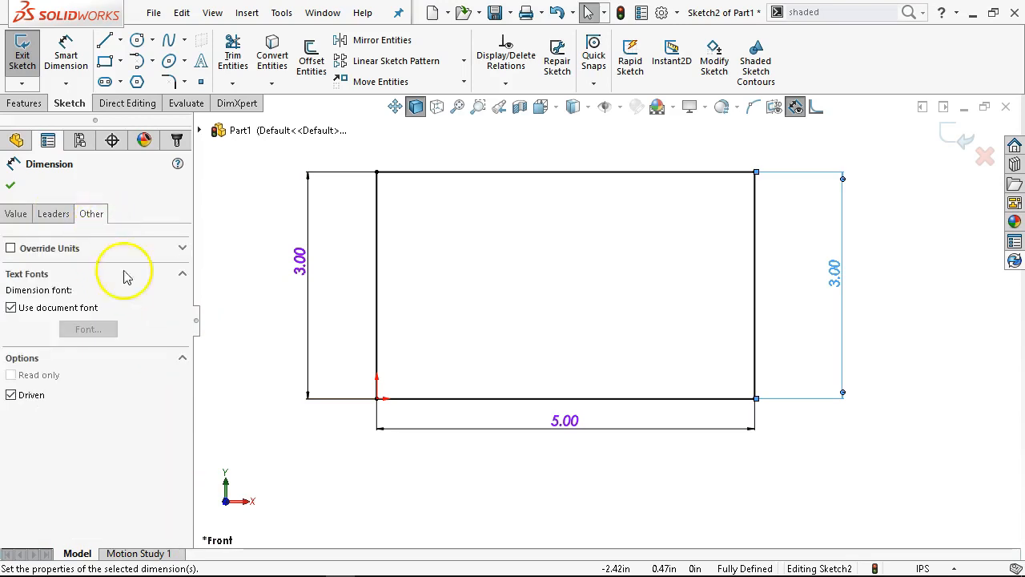
{"action": "left_click", "coordinate": [12, 397]}
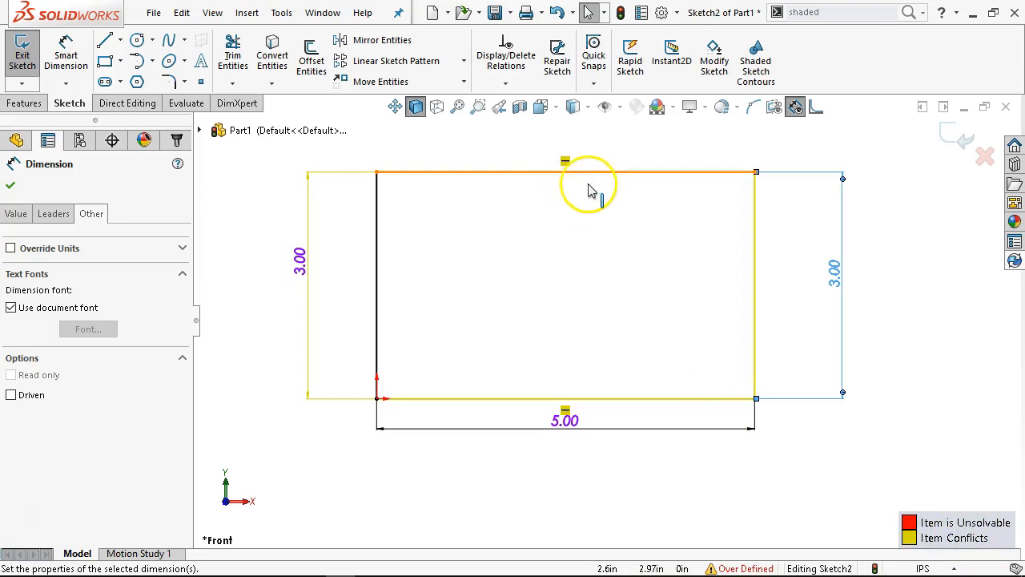
{"action": "left_click", "coordinate": [657, 324]}
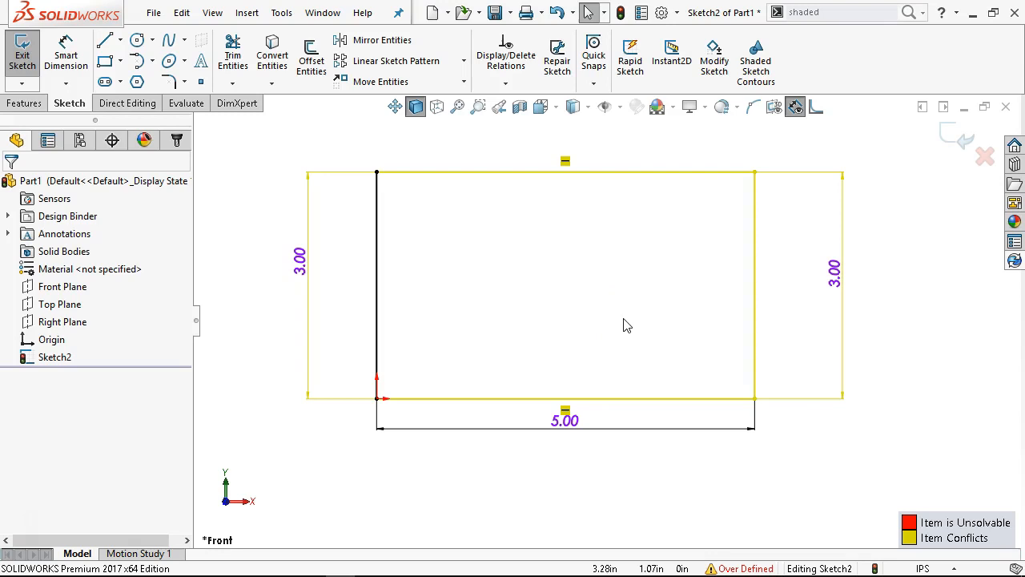
Delete the redundant height dimension beside the rectangle's right edge, undoing the first deletion once before repeating it
{"action": "left_click", "coordinate": [808, 406]}
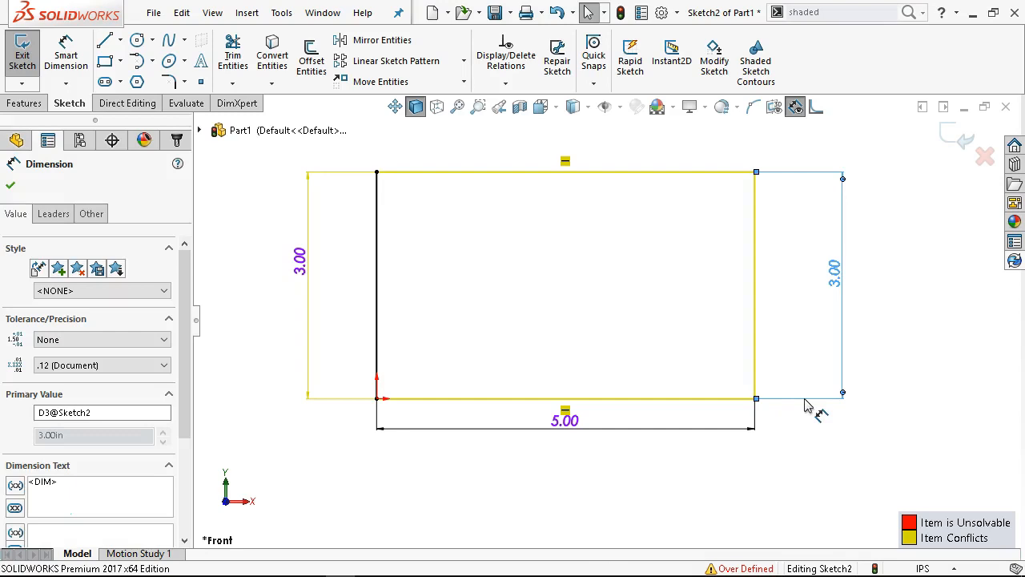
{"action": "key", "text": "Delete"}
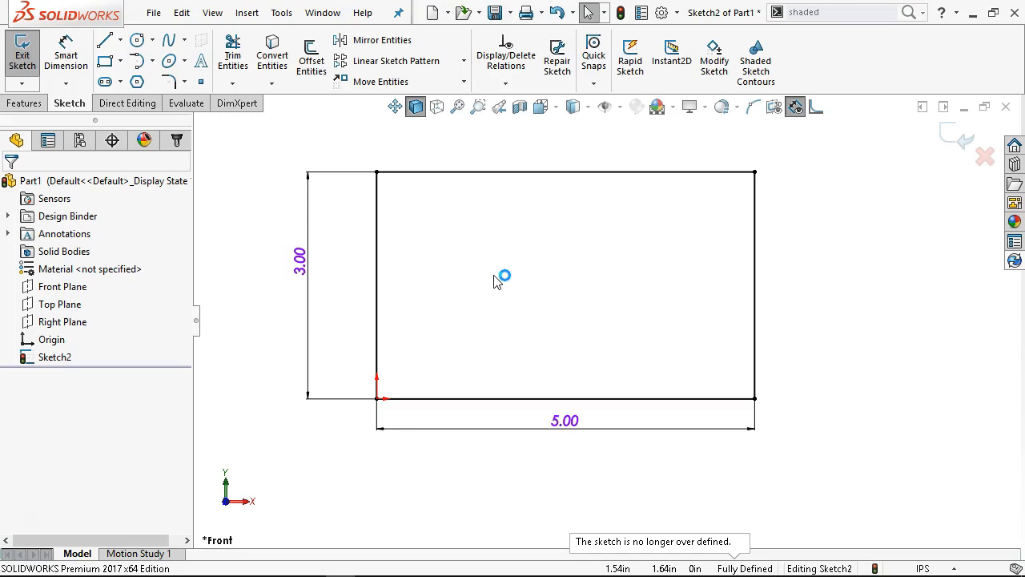
{"action": "key", "text": "ctrl+z"}
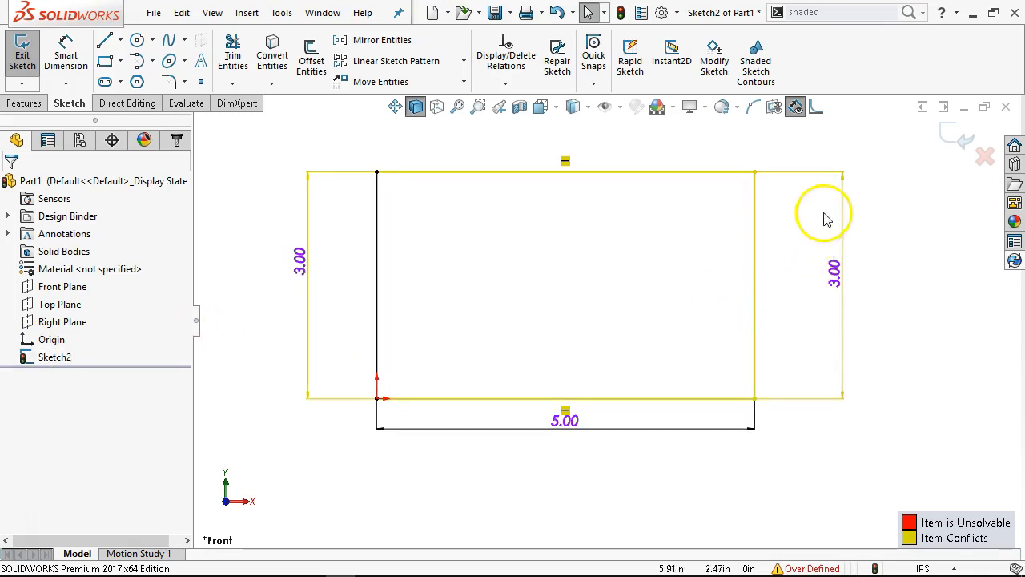
{"action": "left_click", "coordinate": [821, 175]}
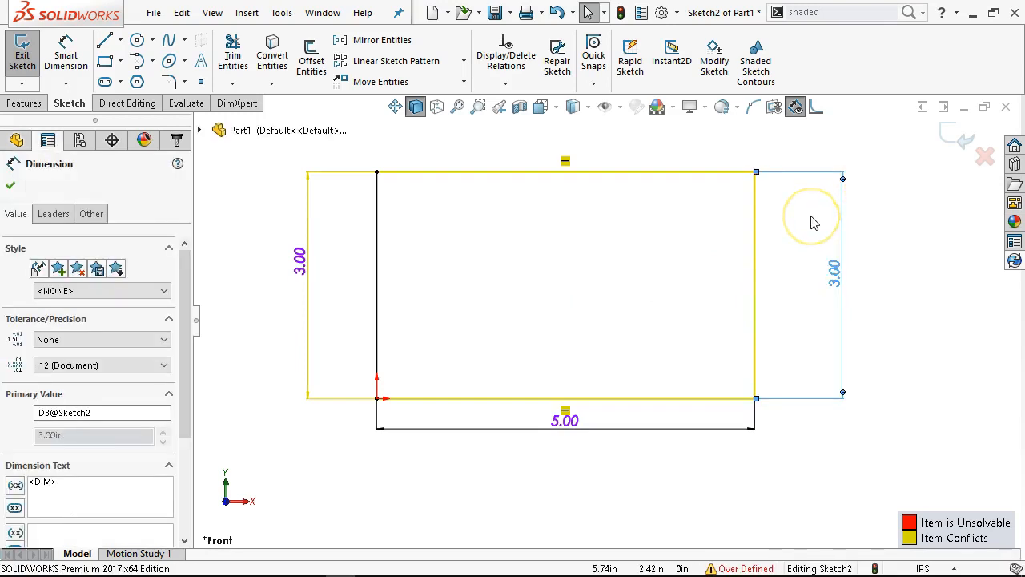
{"action": "key", "text": "Delete"}
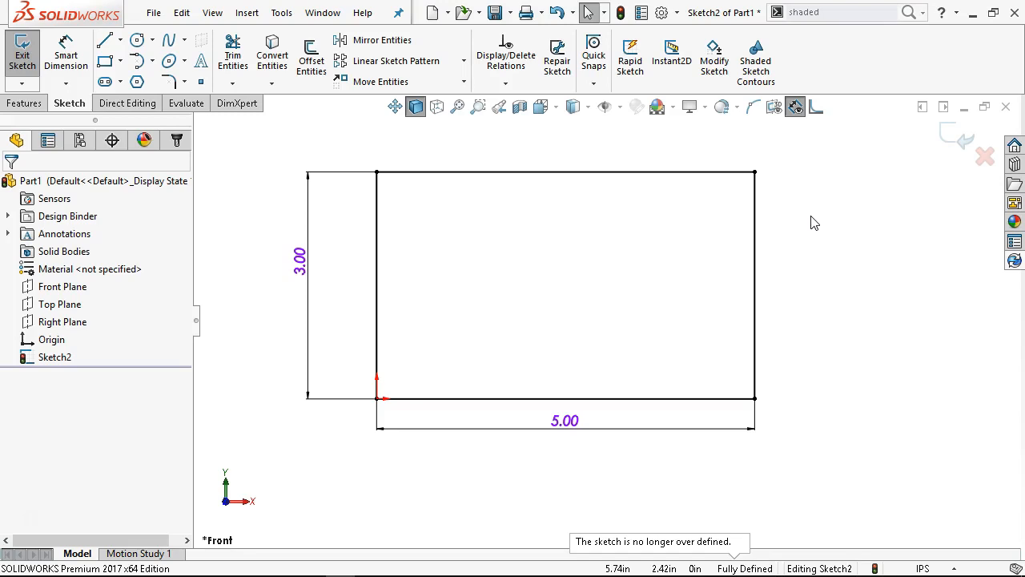
Bring back the deleted height dimension beside the rectangle's right edge and delete it again
{"action": "left_click", "coordinate": [800, 214]}
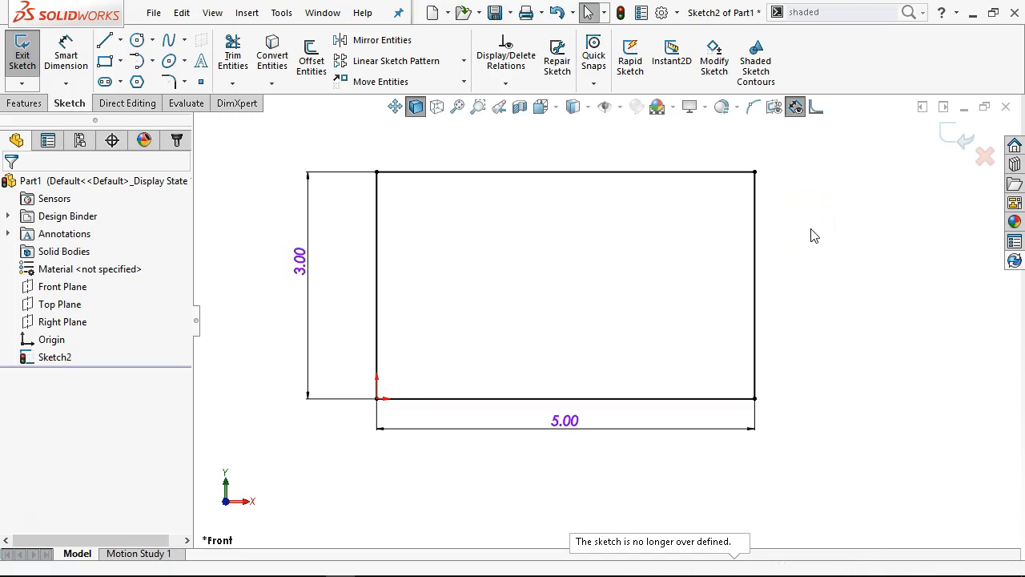
{"action": "left_click", "coordinate": [831, 203]}
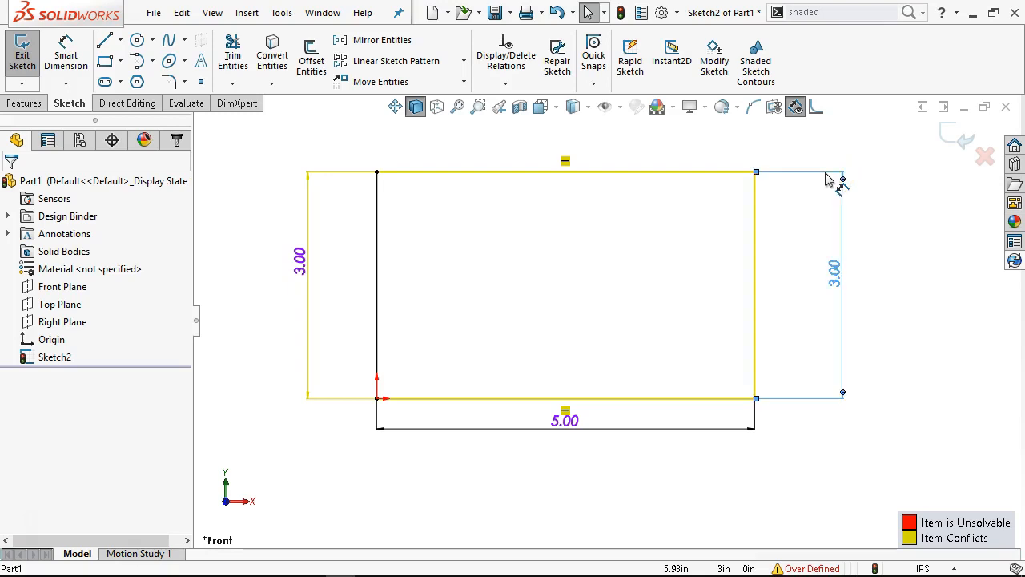
{"action": "left_click", "coordinate": [810, 174]}
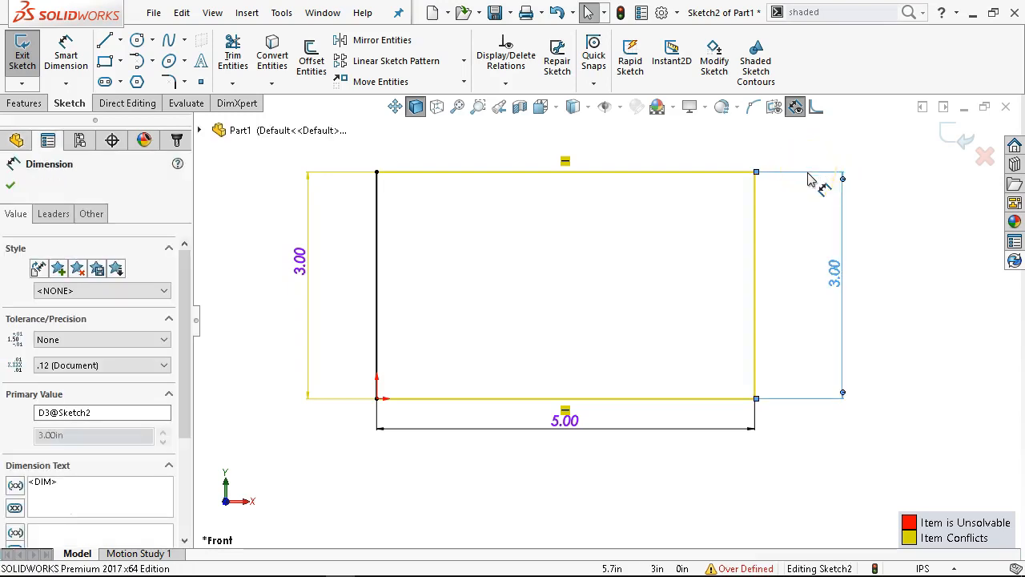
{"action": "right_click", "coordinate": [811, 177]}
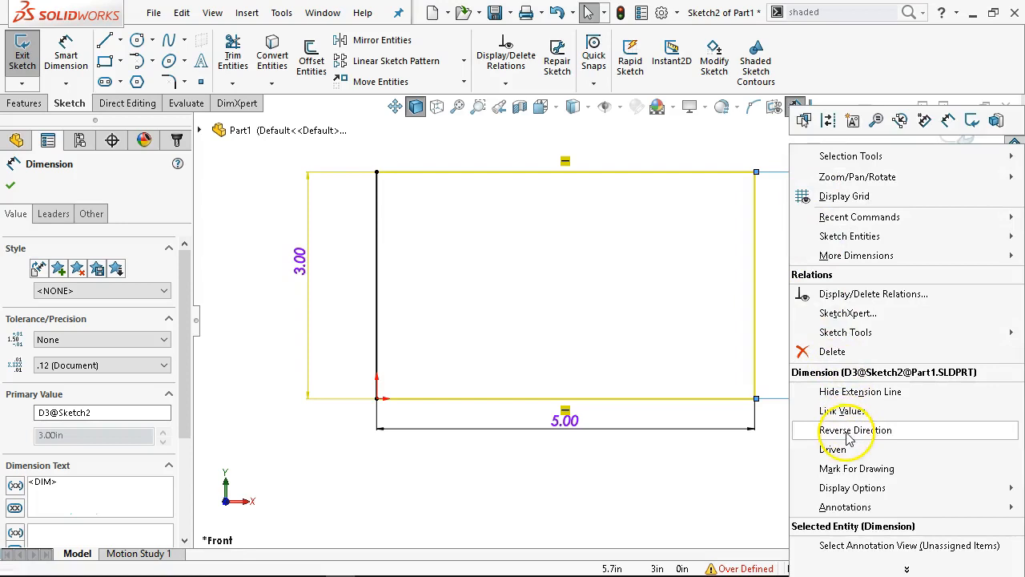
{"action": "left_click", "coordinate": [822, 357]}
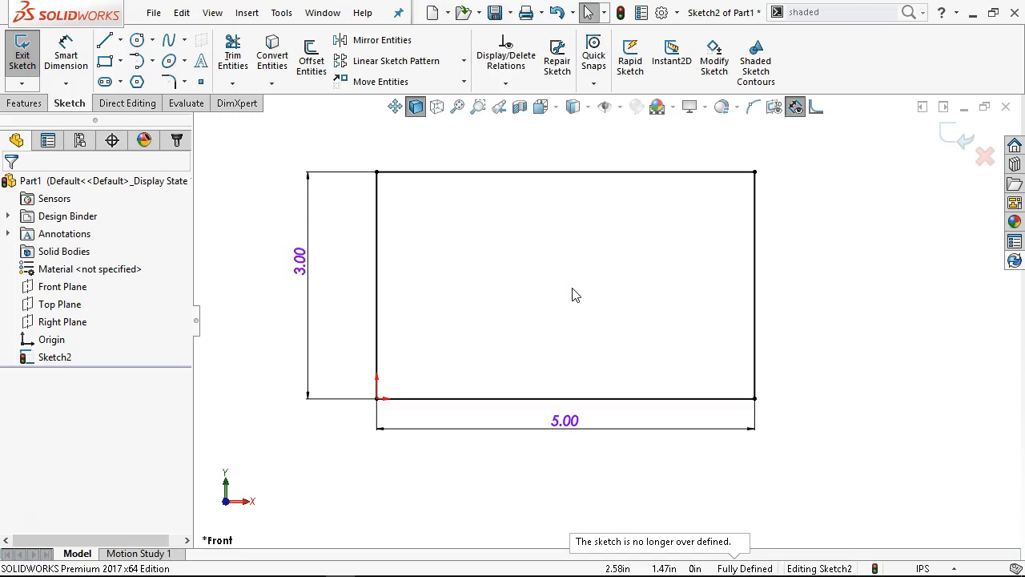
Show the sketch relations and move the 5 in width dimension farther below the rectangle's lower line
{"action": "left_click", "coordinate": [621, 108]}
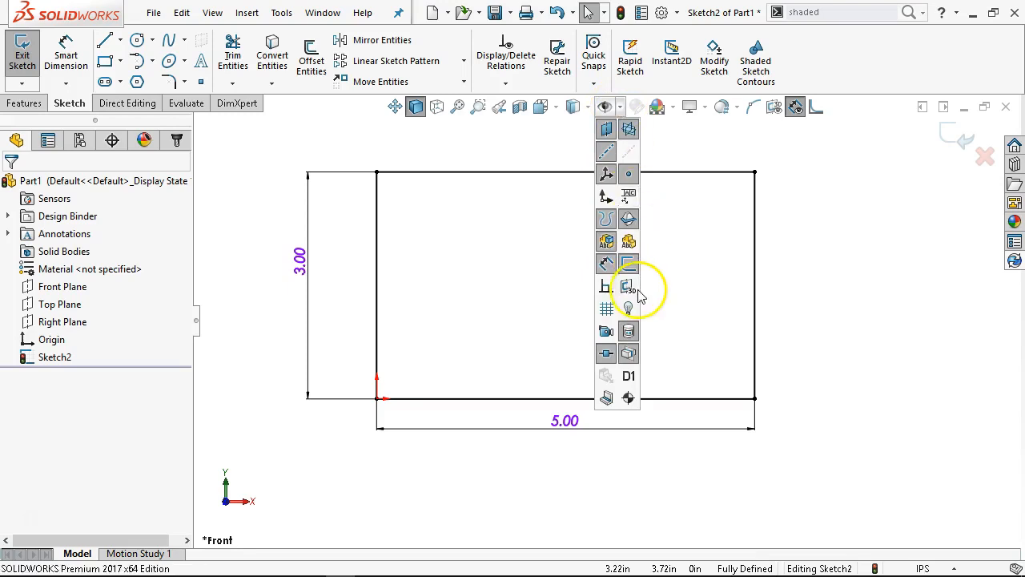
{"action": "left_click", "coordinate": [605, 292]}
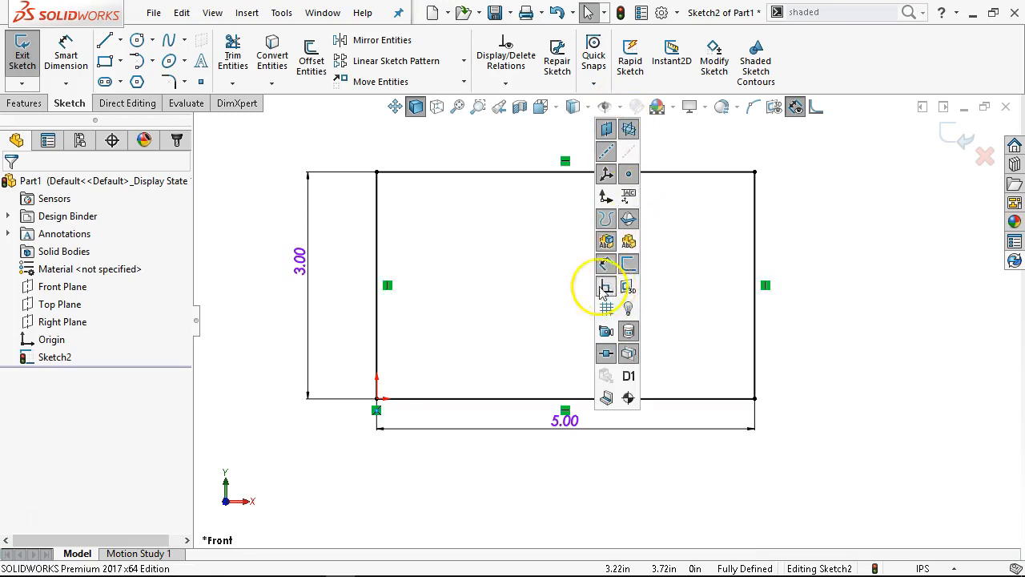
{"action": "left_click_drag", "start_coordinate": [568, 422], "coordinate": [571, 465]}
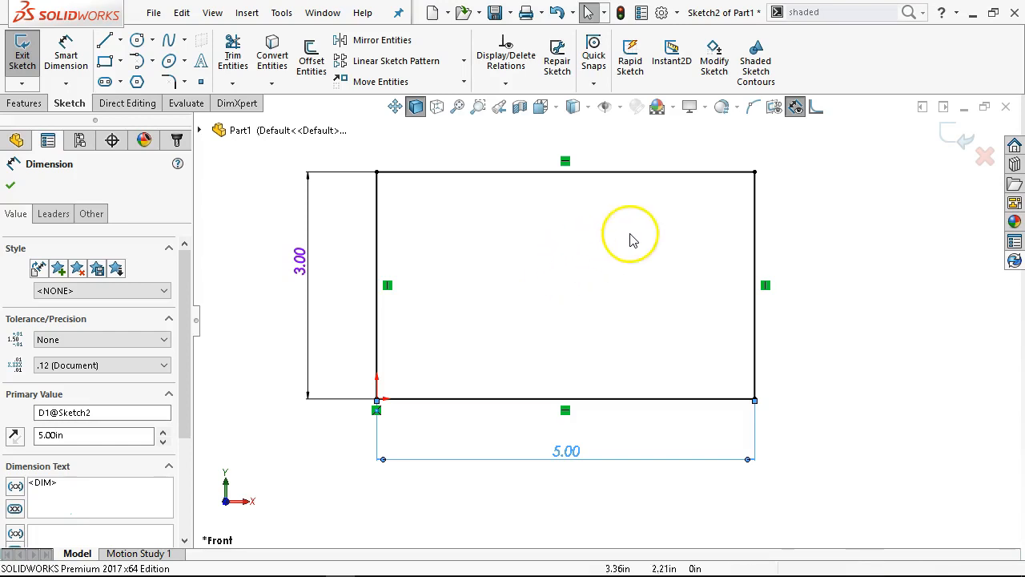
Hide the sketch relations and turn their display back on
{"action": "left_click", "coordinate": [620, 108]}
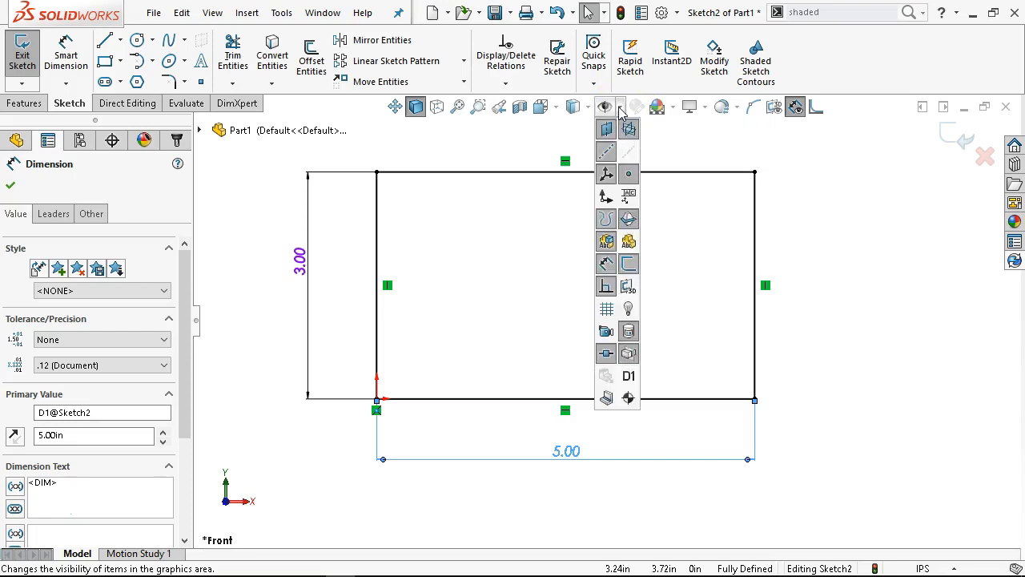
{"action": "left_click", "coordinate": [608, 287]}
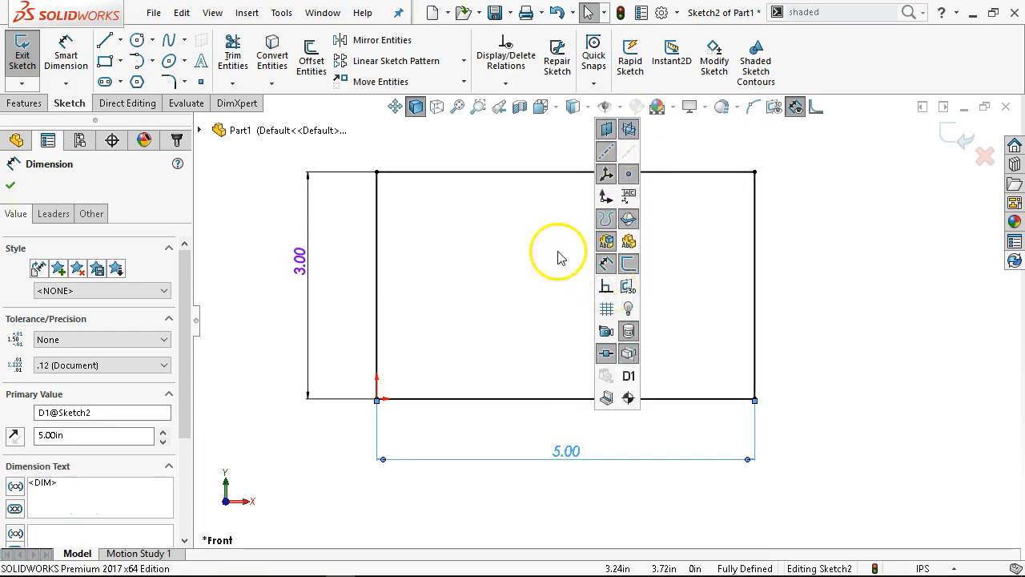
{"action": "left_click", "coordinate": [213, 13]}
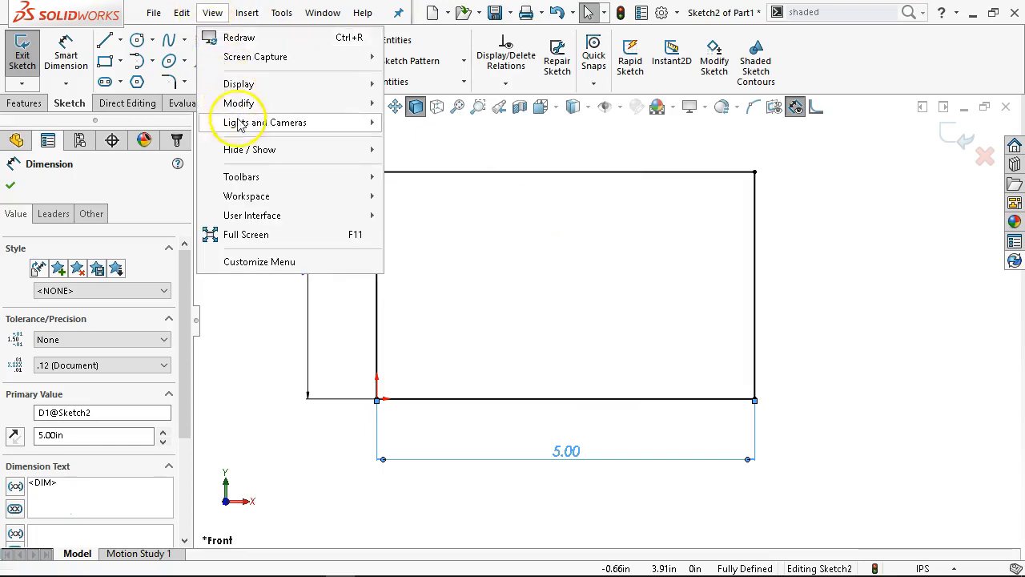
{"action": "mouse_move", "coordinate": [237, 153]}
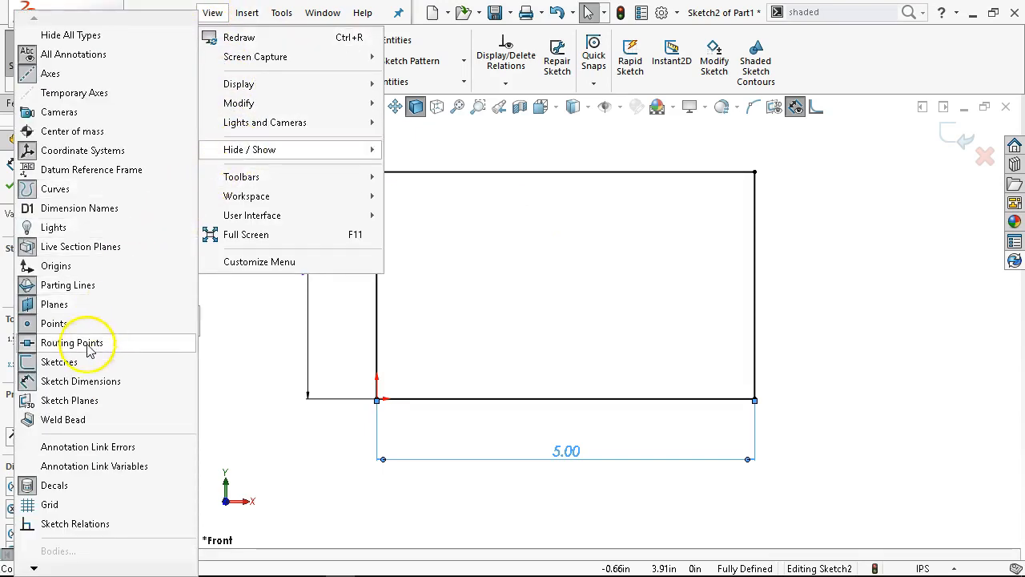
{"action": "left_click", "coordinate": [143, 524]}
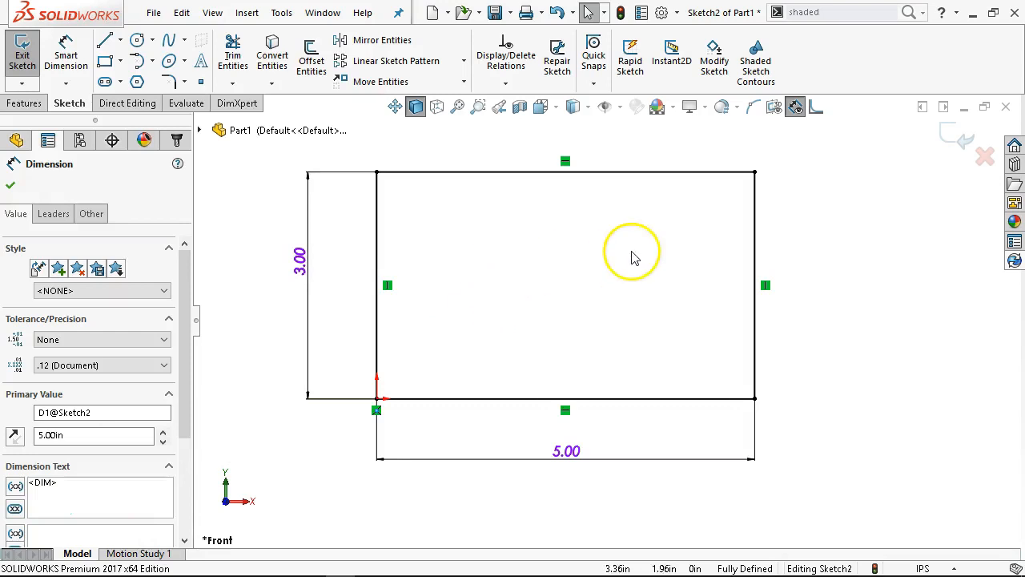
Turn off the display of sketch relations while all item types are hidden, and restore the hidden types
{"action": "left_click", "coordinate": [605, 108]}
{"action": "left_click", "coordinate": [619, 108]}
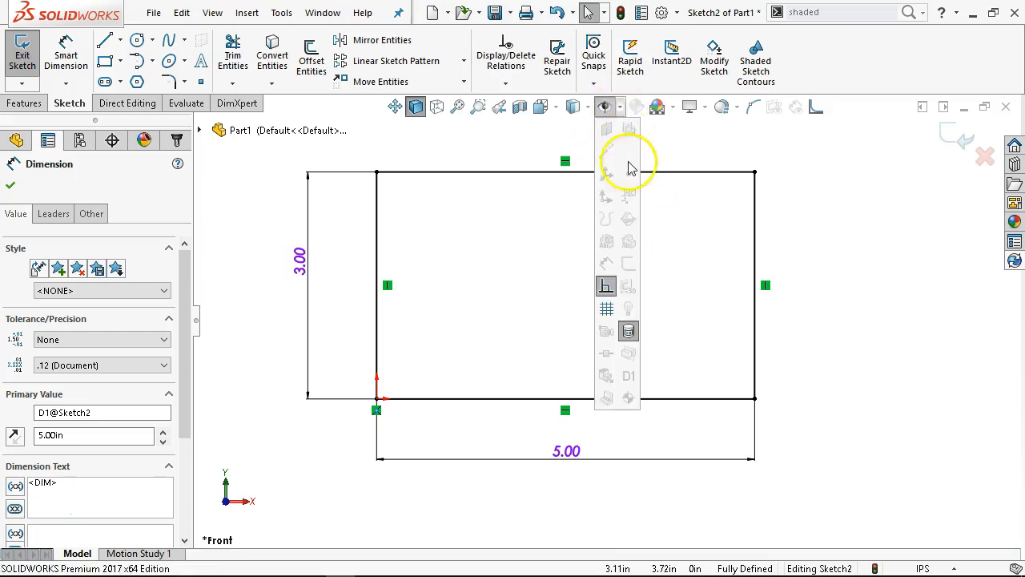
{"action": "left_click", "coordinate": [607, 286]}
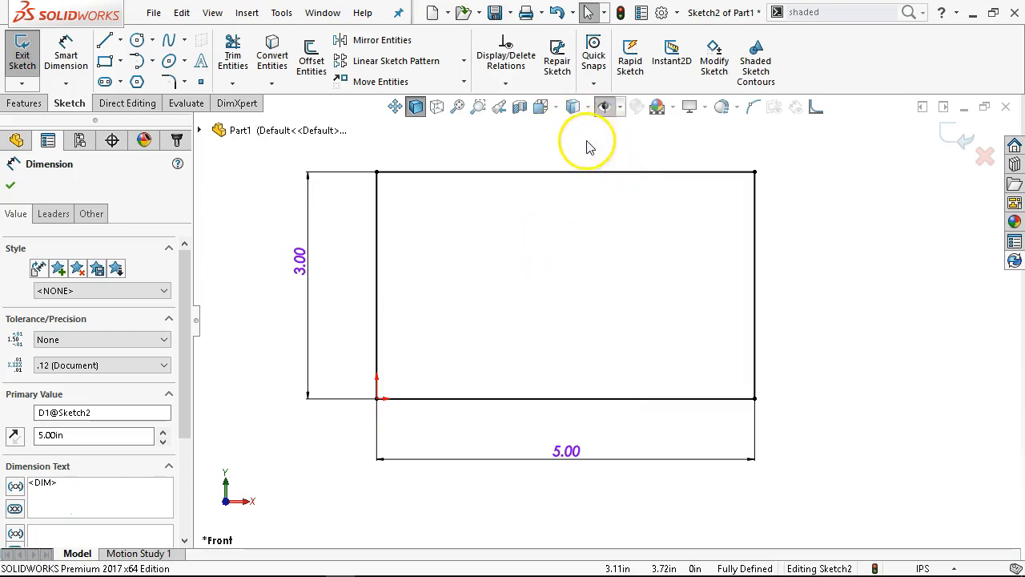
{"action": "left_click", "coordinate": [606, 112]}
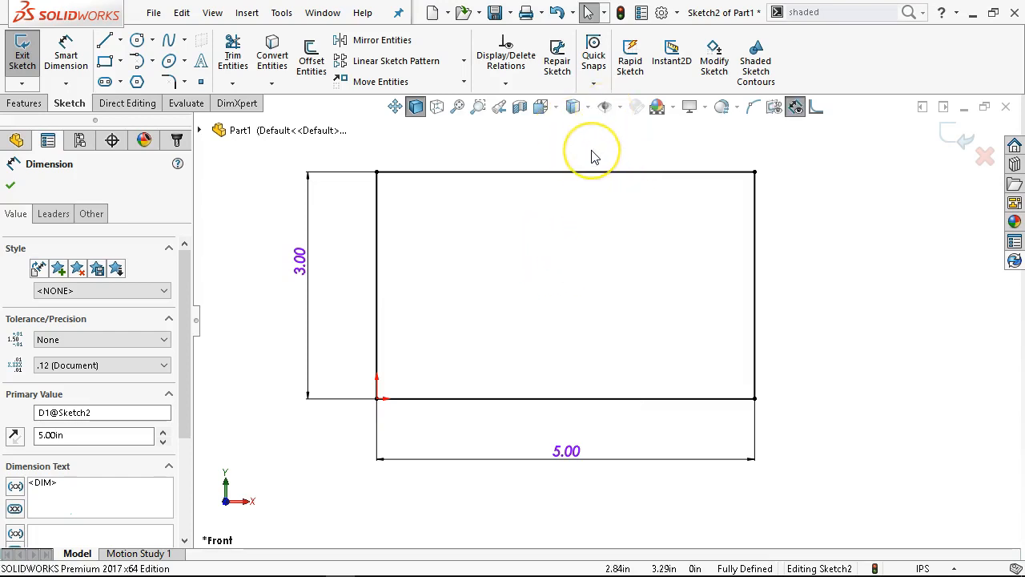
With the sketch relations display off, select the rectangle's upper line to inspect its relations, and clear the selection
{"action": "left_click", "coordinate": [621, 107]}
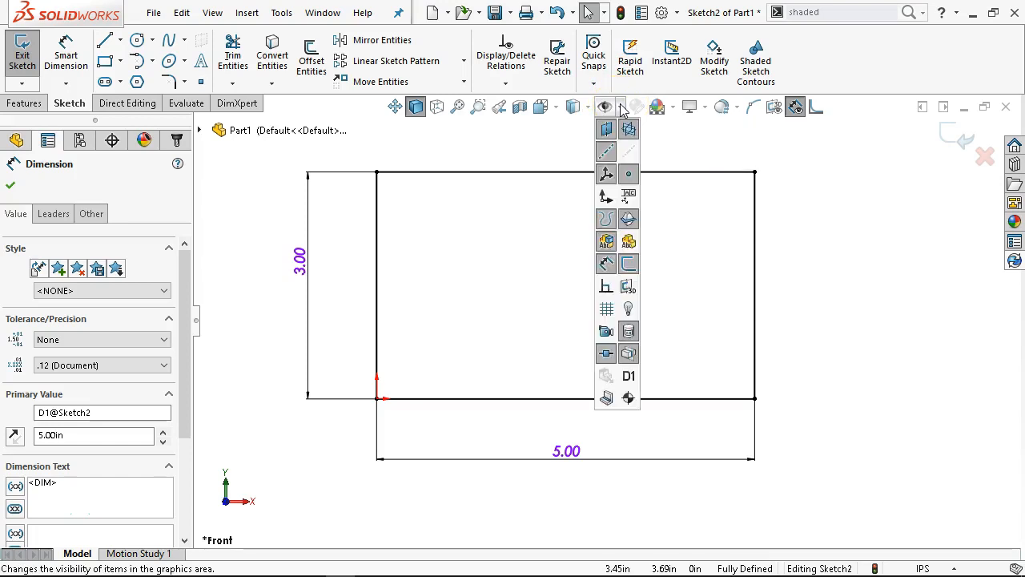
{"action": "left_click", "coordinate": [606, 290]}
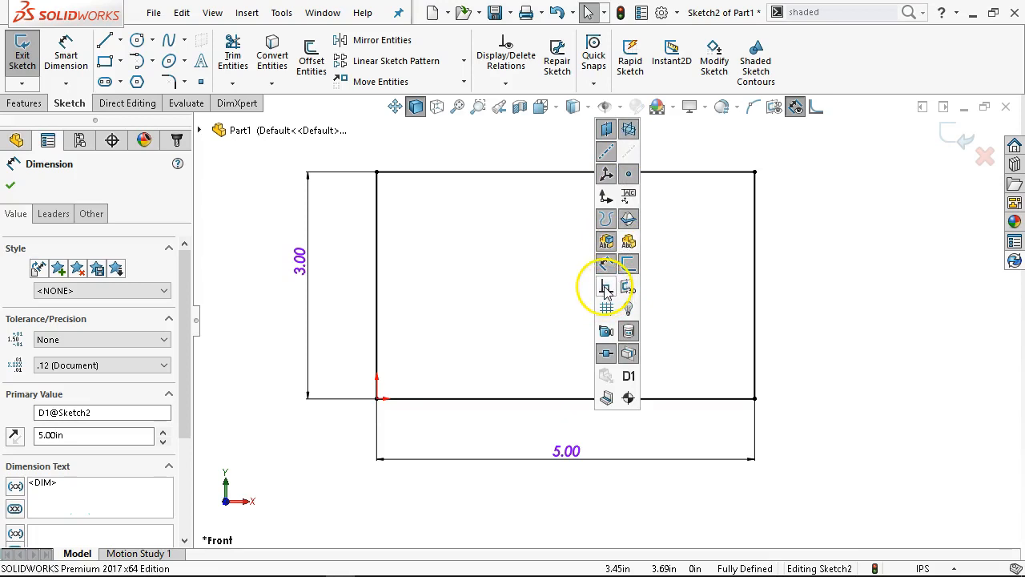
{"action": "left_click", "coordinate": [550, 177]}
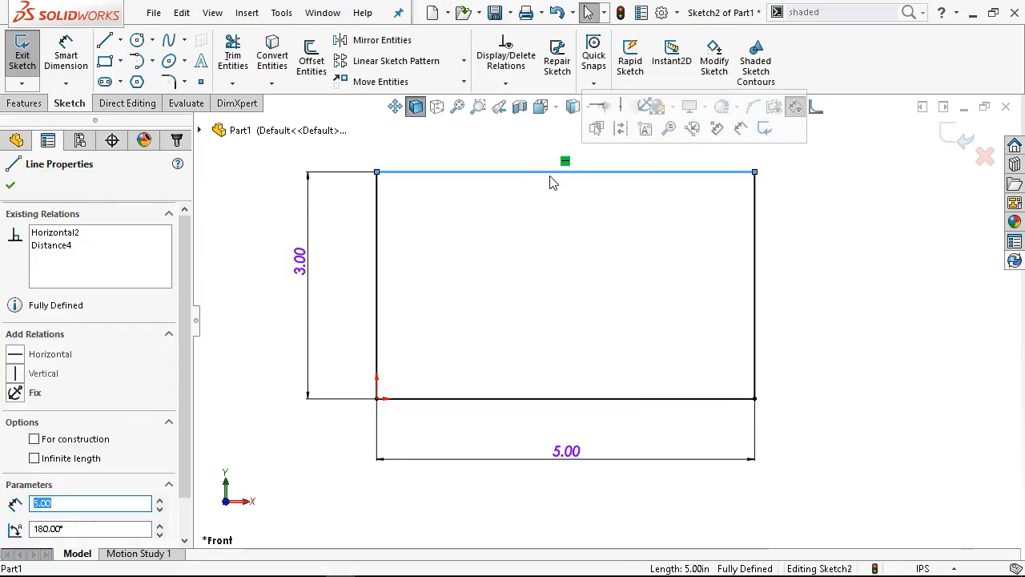
{"action": "left_click", "coordinate": [588, 233]}
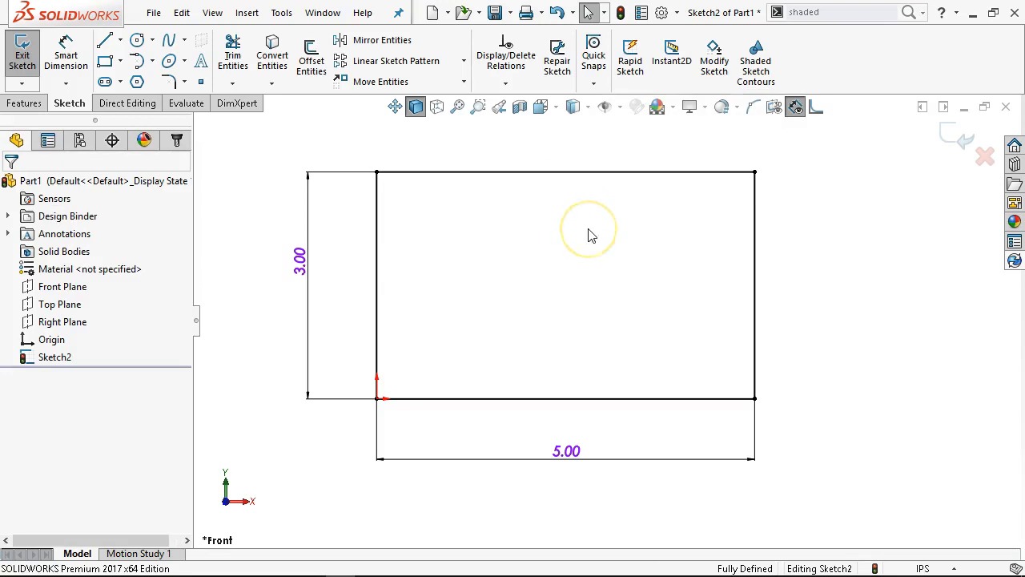
Sketch a circle with a radius of about 0.75 in near the middle of the rectangle
{"action": "left_click", "coordinate": [137, 40]}
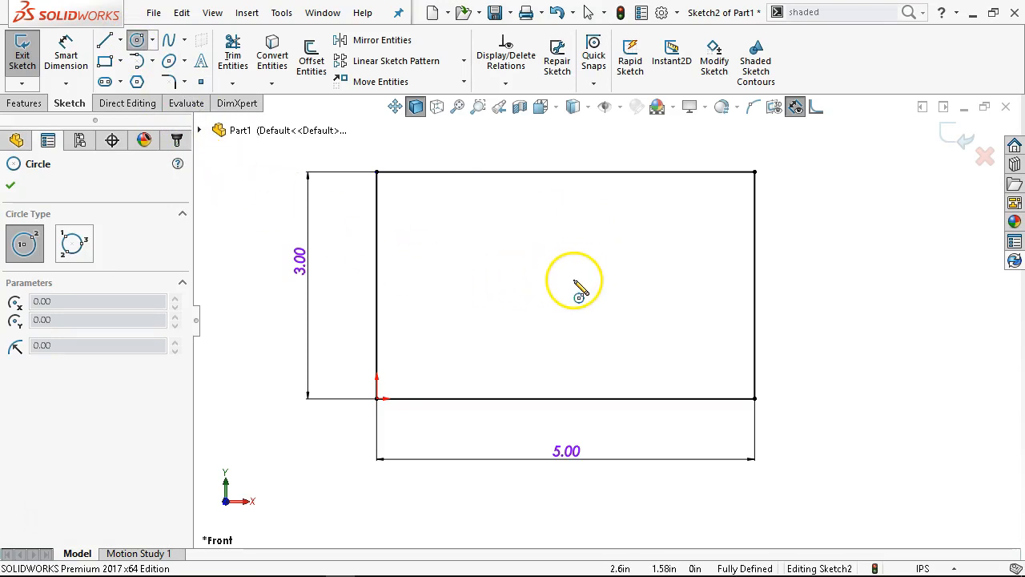
{"action": "left_click", "coordinate": [561, 277]}
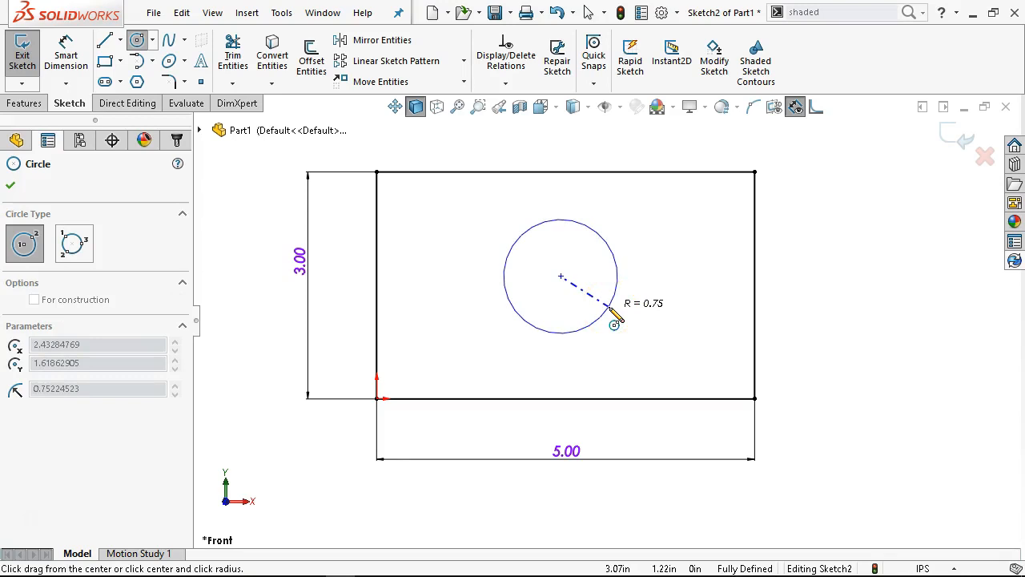
{"action": "left_click", "coordinate": [615, 321]}
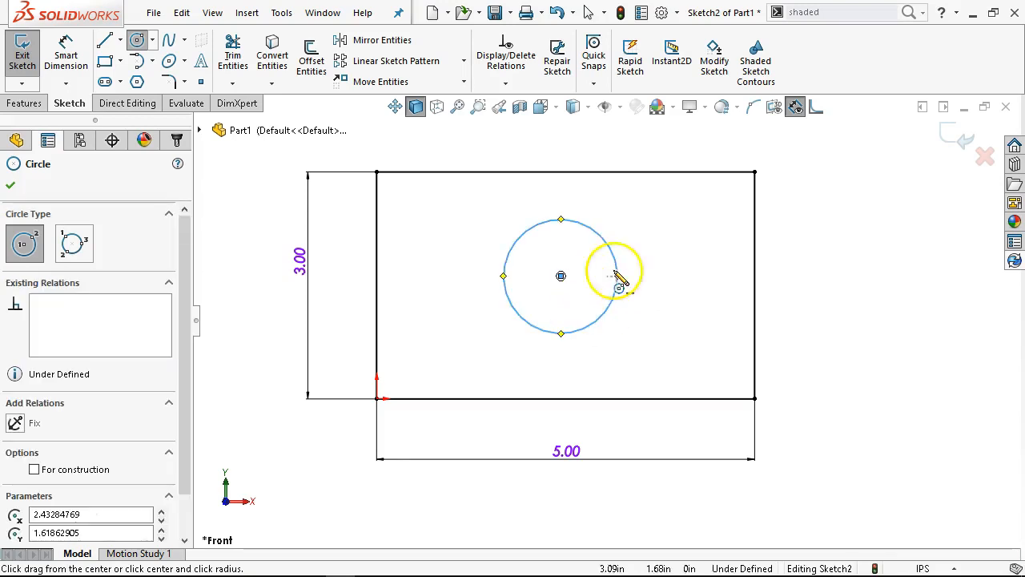
Sketch a second circle outside the rectangle's right edge, undo it, and leave the Circle tool
{"action": "left_click", "coordinate": [826, 242]}
{"action": "left_click", "coordinate": [854, 277]}
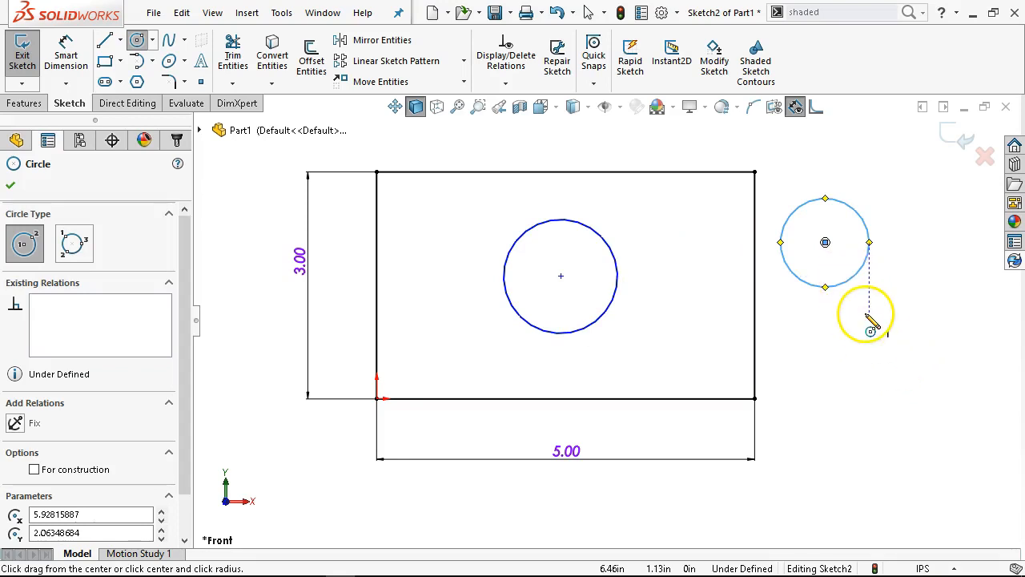
{"action": "key", "text": "ctrl+s"}
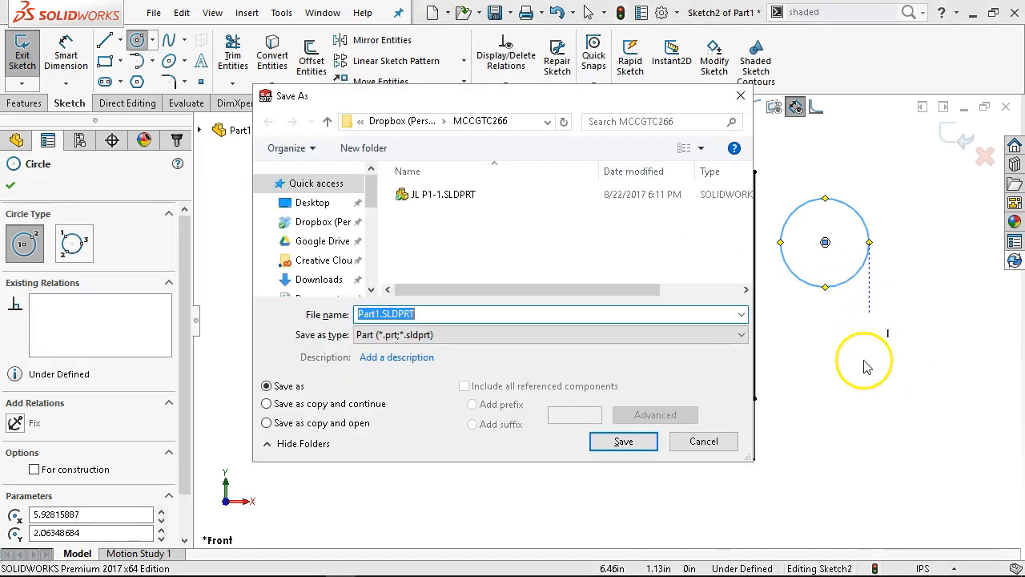
{"action": "left_click", "coordinate": [704, 442]}
{"action": "key", "text": "ctrl+z"}
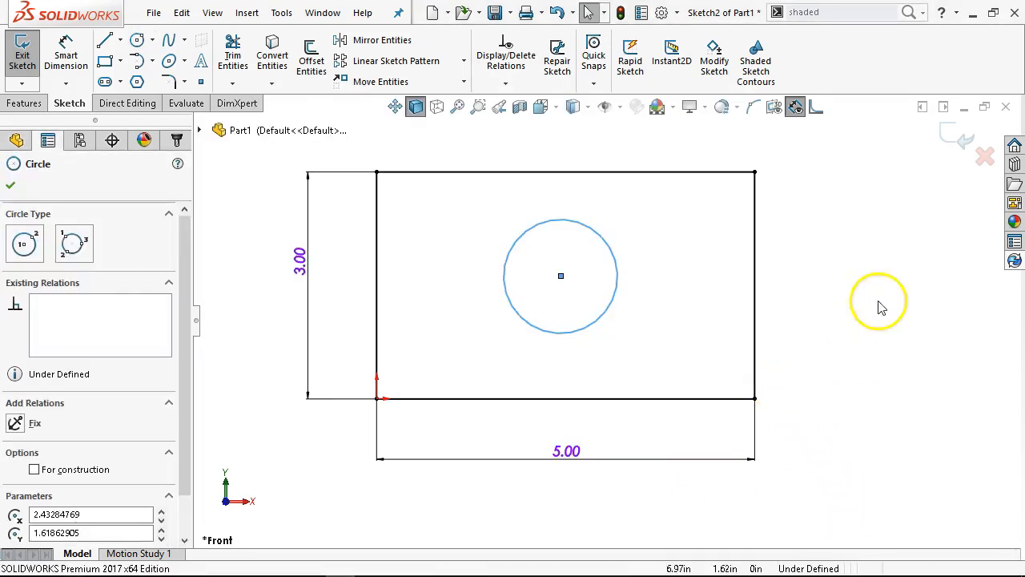
{"action": "left_click", "coordinate": [921, 272]}
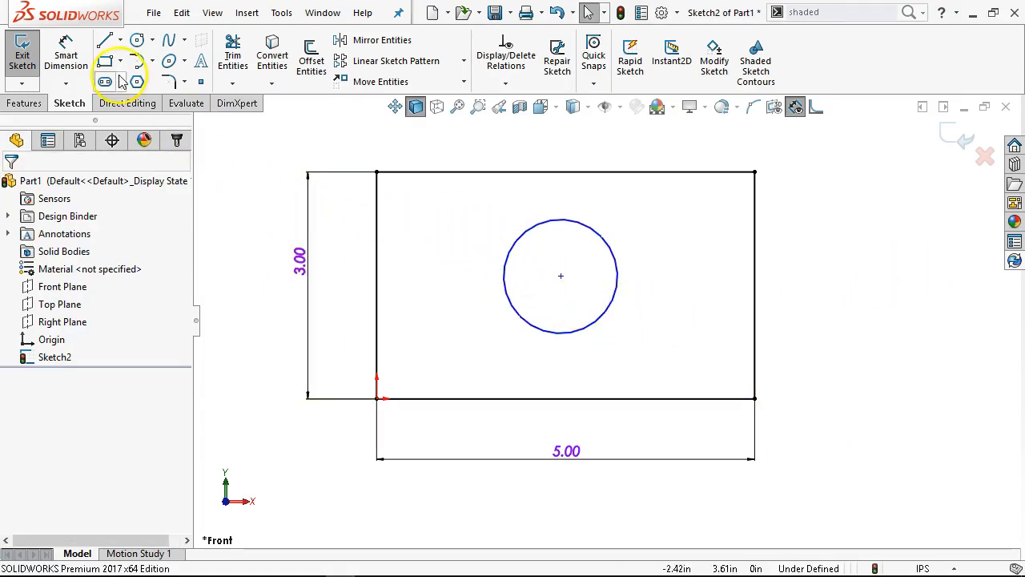
Dimension the horizontal distance from the rectangle's left line to the circle's center to 2.75 in, placing it above the rectangle
{"action": "left_click", "coordinate": [64, 54]}
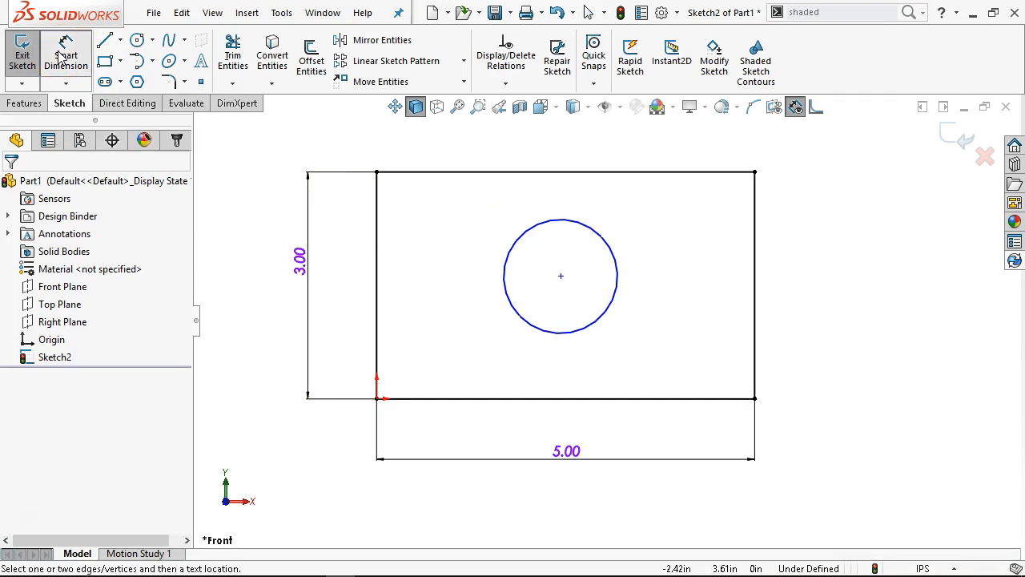
{"action": "left_click", "coordinate": [377, 249]}
{"action": "left_click", "coordinate": [529, 232]}
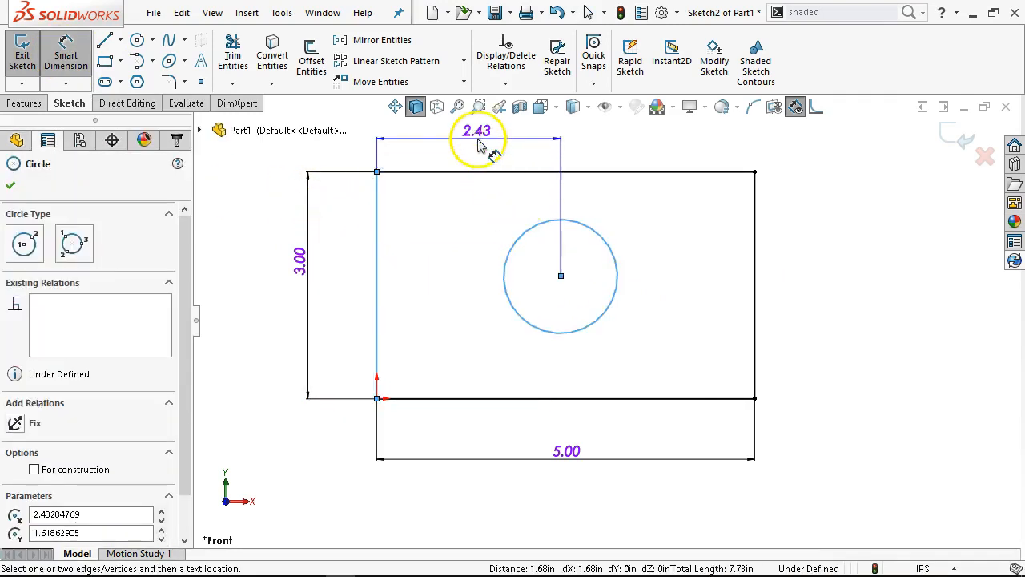
{"action": "left_click", "coordinate": [480, 156]}
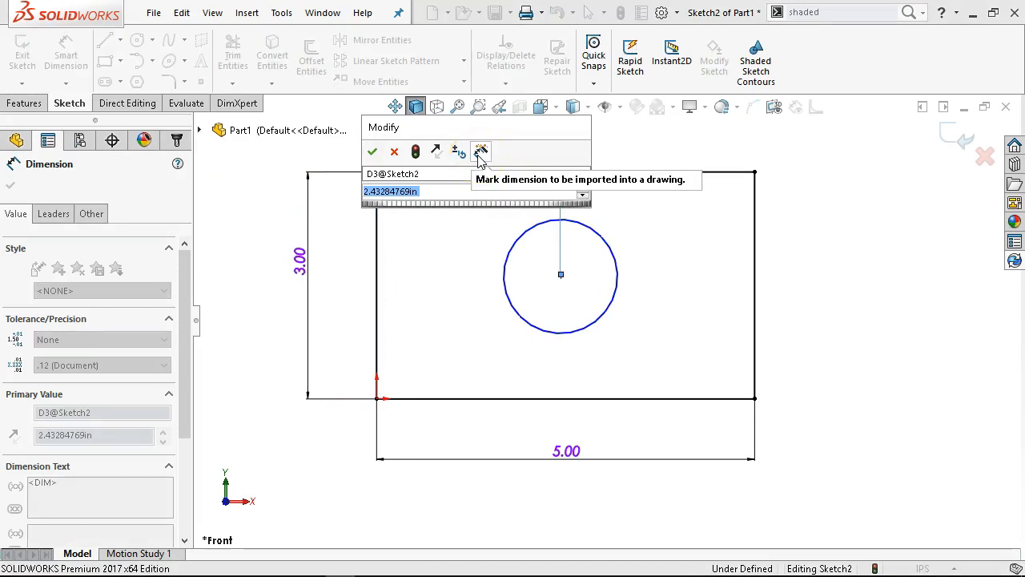
{"action": "type", "text": "2.75"}
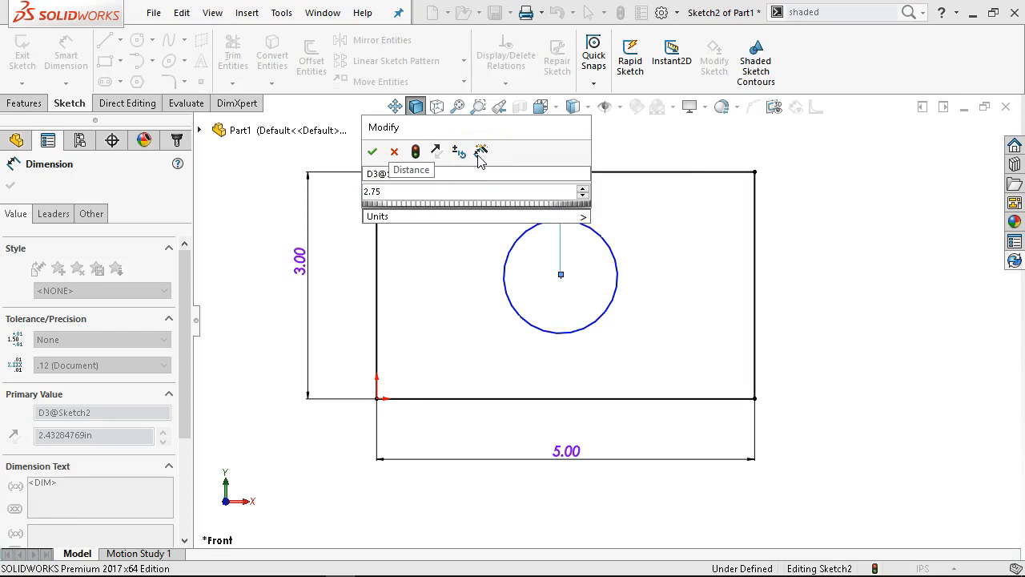
{"action": "key", "text": "Return"}
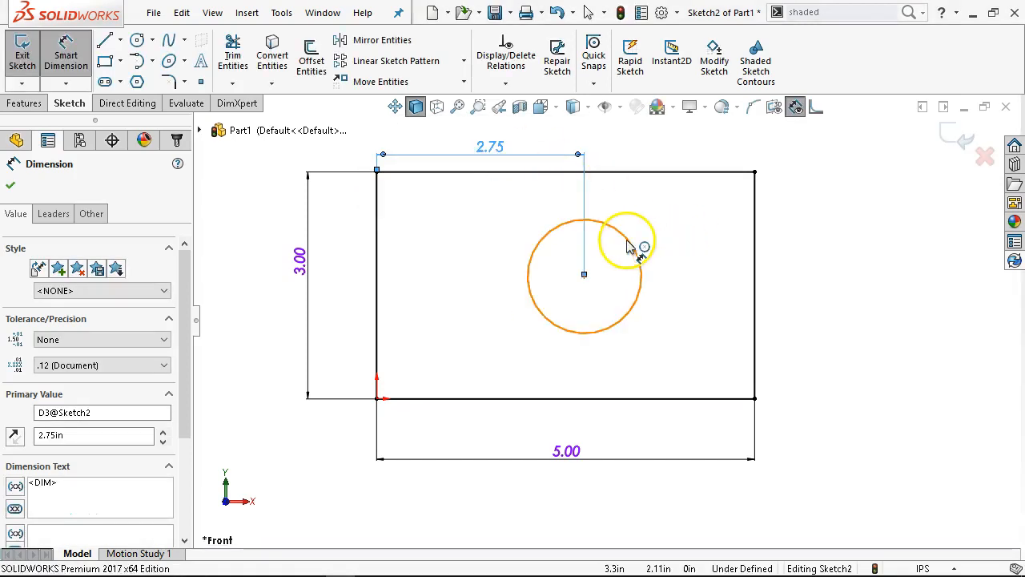
Dimension the vertical distance from the rectangle's bottom line to the circle's center to 1.5 in, placing it just outside the rectangle's left line
{"action": "left_click", "coordinate": [629, 247]}
{"action": "key", "text": "Escape"}
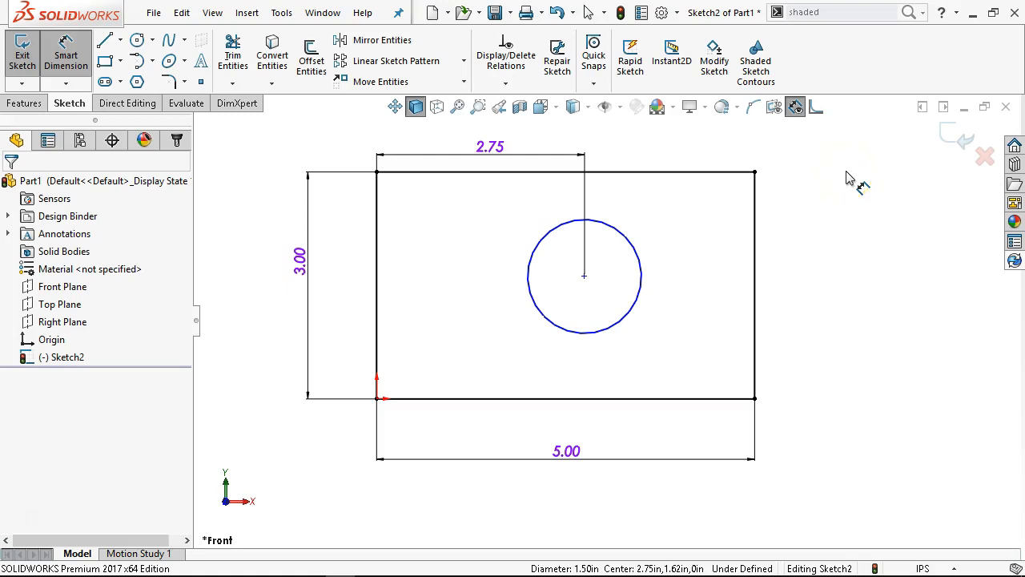
{"action": "left_click", "coordinate": [635, 227]}
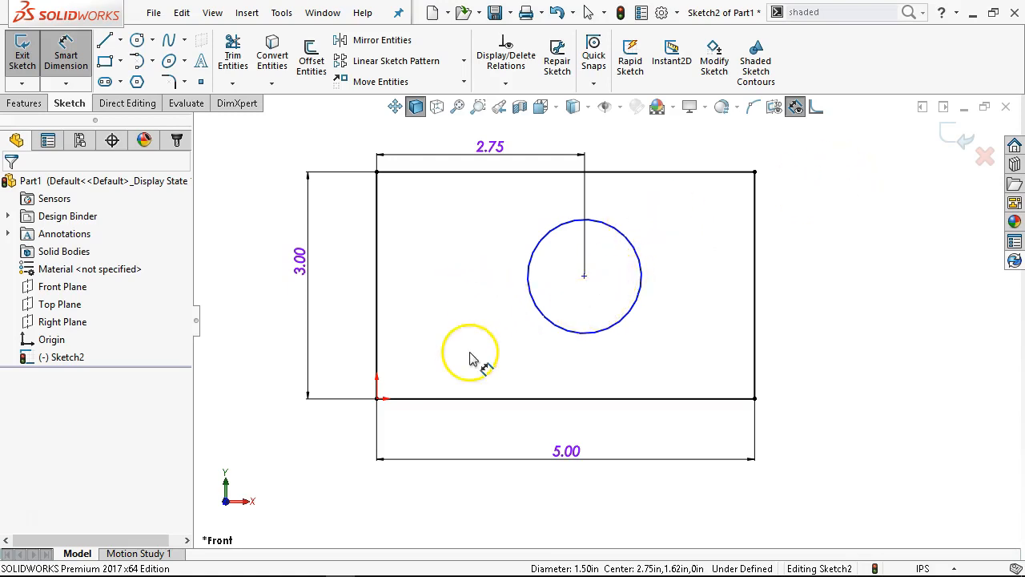
{"action": "left_click", "coordinate": [473, 400]}
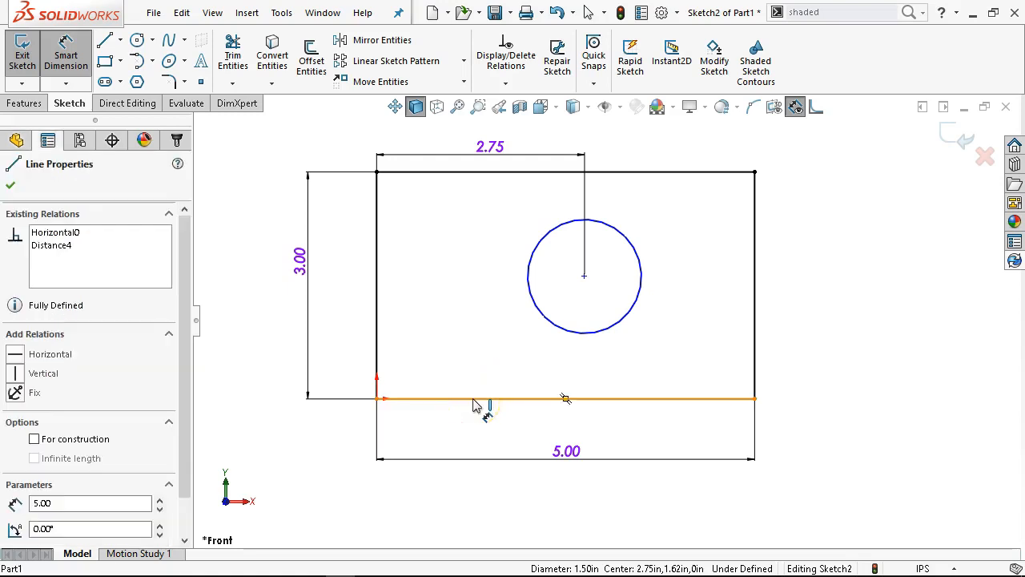
{"action": "left_click", "coordinate": [553, 324]}
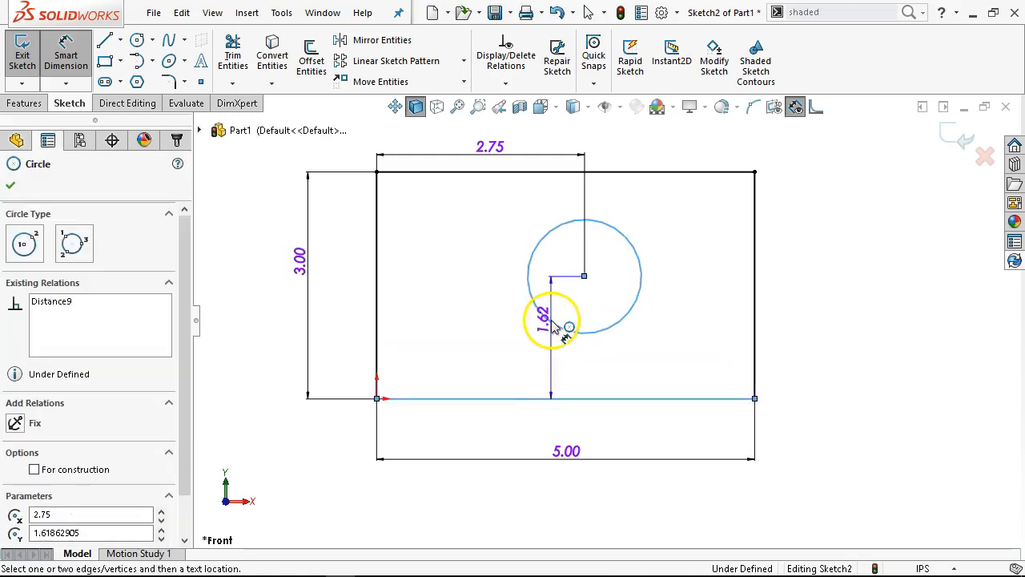
{"action": "left_click", "coordinate": [493, 324]}
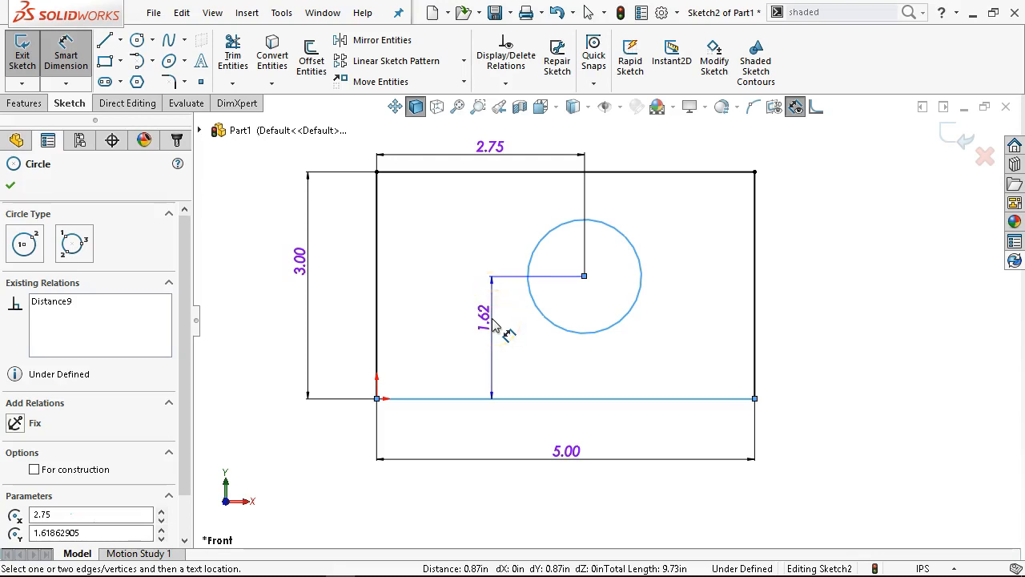
{"action": "left_click_drag", "start_coordinate": [492, 318], "coordinate": [542, 354]}
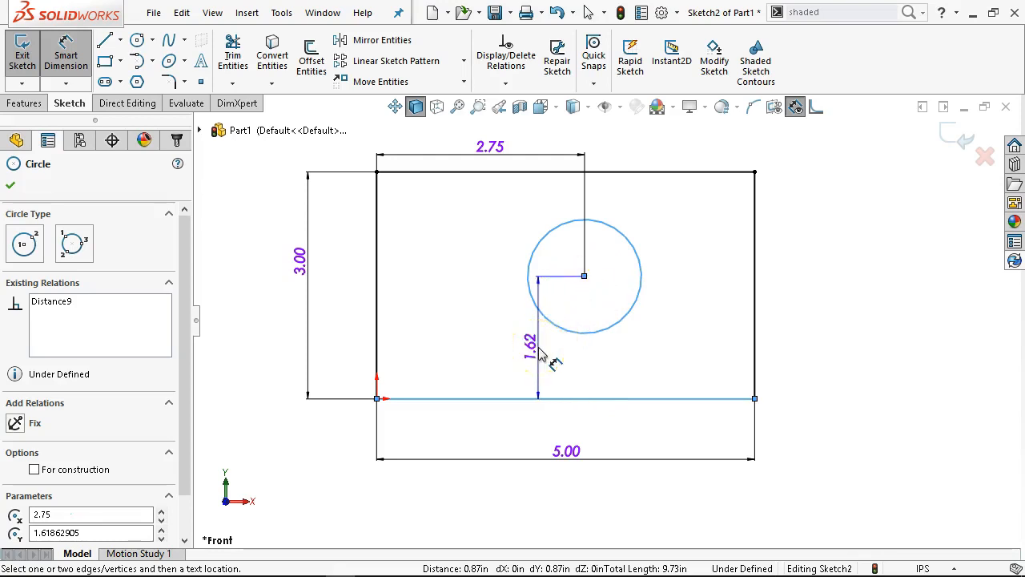
{"action": "left_click_drag", "start_coordinate": [542, 354], "coordinate": [360, 343]}
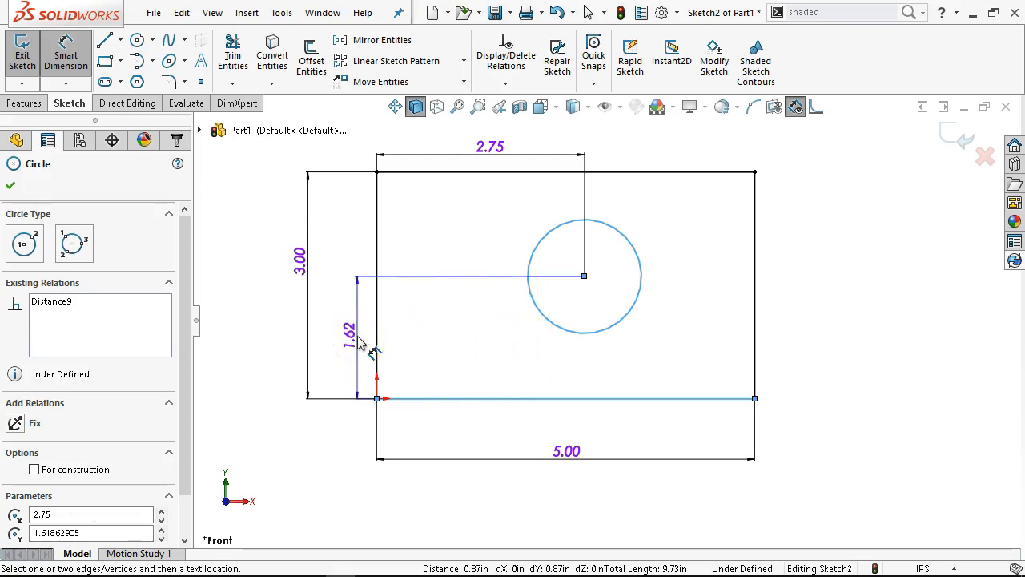
{"action": "left_click", "coordinate": [361, 343]}
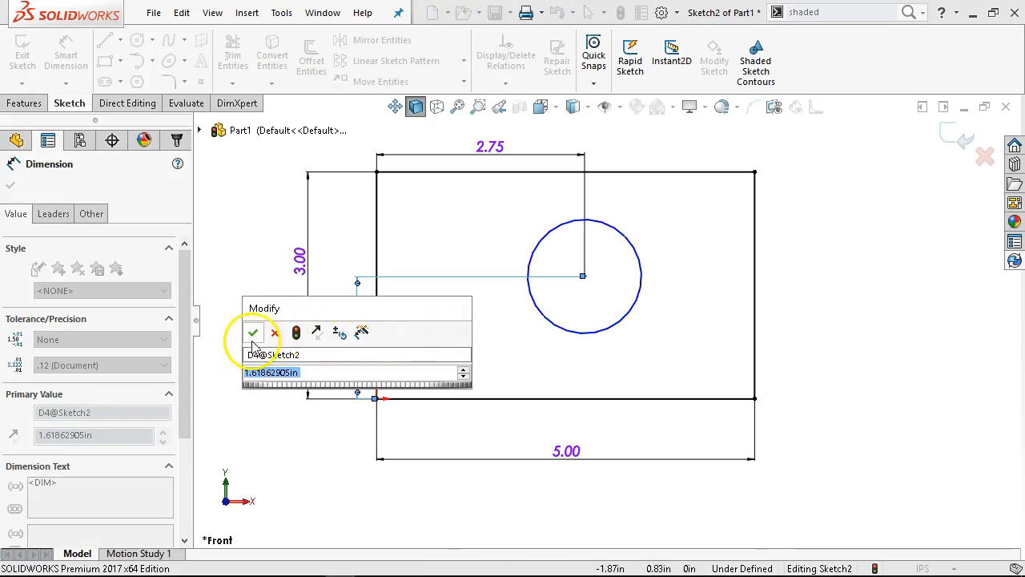
{"action": "type", "text": "1.5"}
{"action": "key", "text": "Return"}
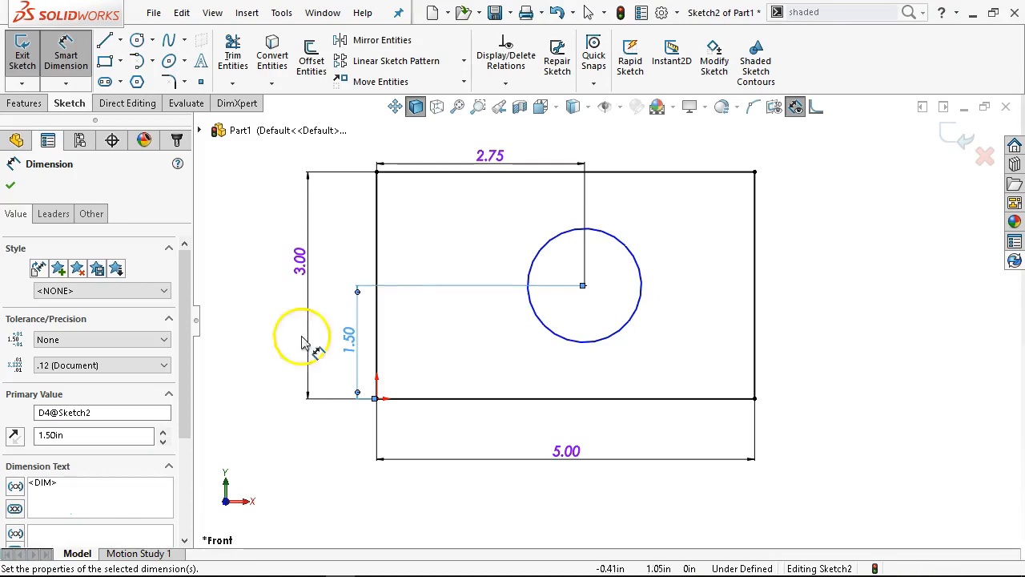
Dimension the circle's diameter to 1 in, leave Smart Dimension, and position the dimension text beyond the rectangle's upper-right corner
{"action": "left_click", "coordinate": [636, 260]}
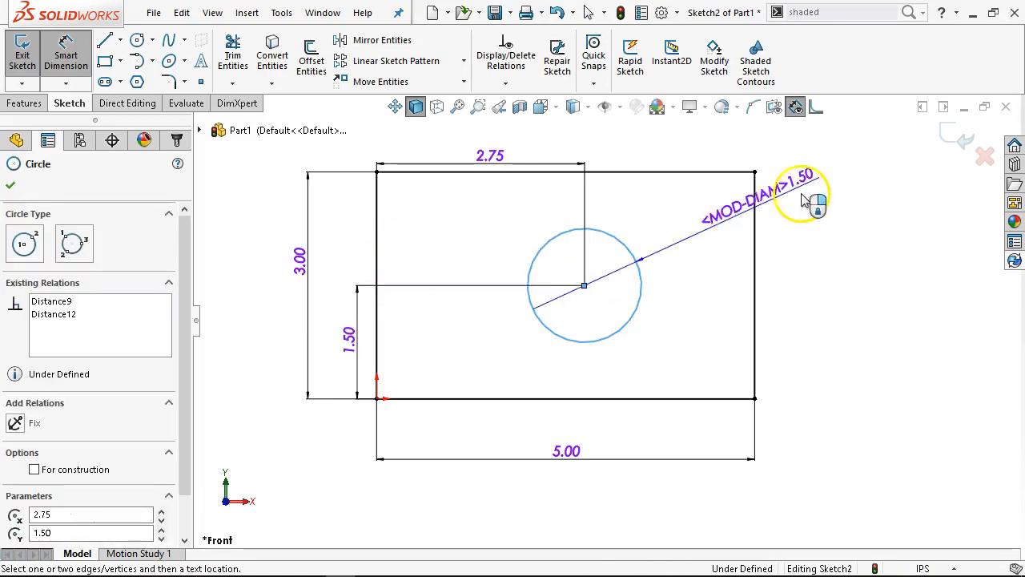
{"action": "left_click", "coordinate": [866, 222]}
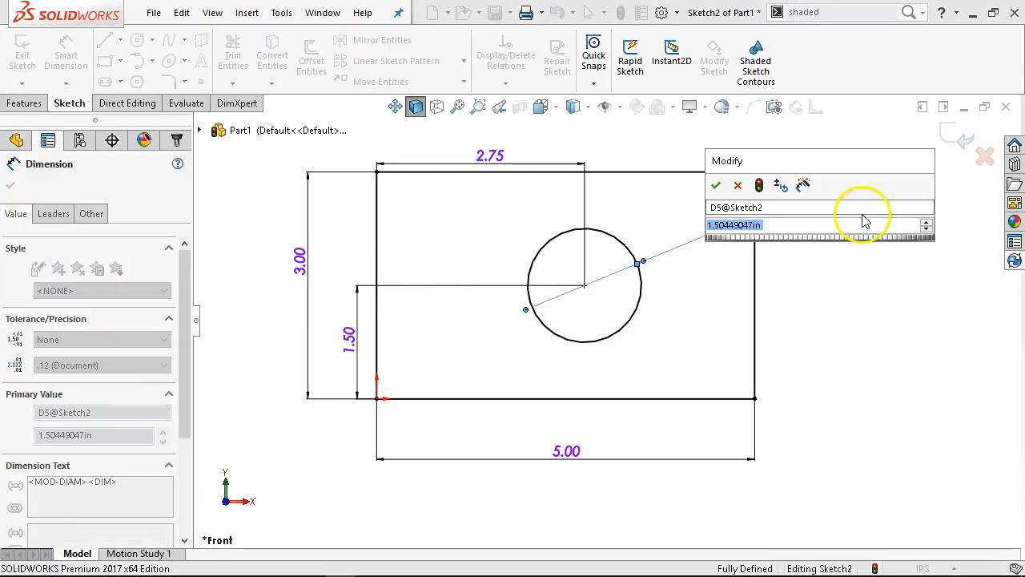
{"action": "type", "text": "1."}
{"action": "key", "text": "Return"}
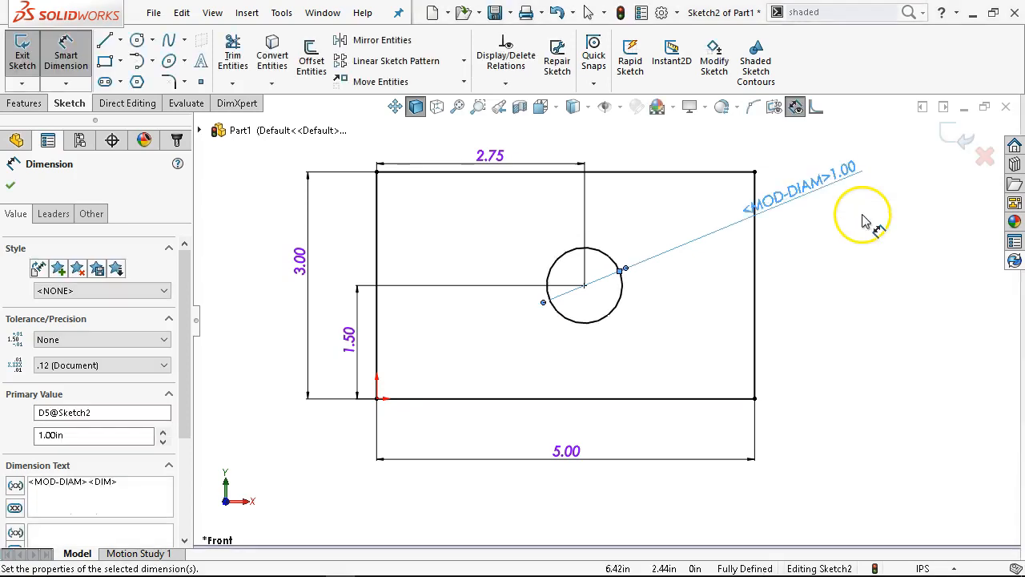
{"action": "right_click", "coordinate": [809, 308]}
{"action": "left_click", "coordinate": [818, 346]}
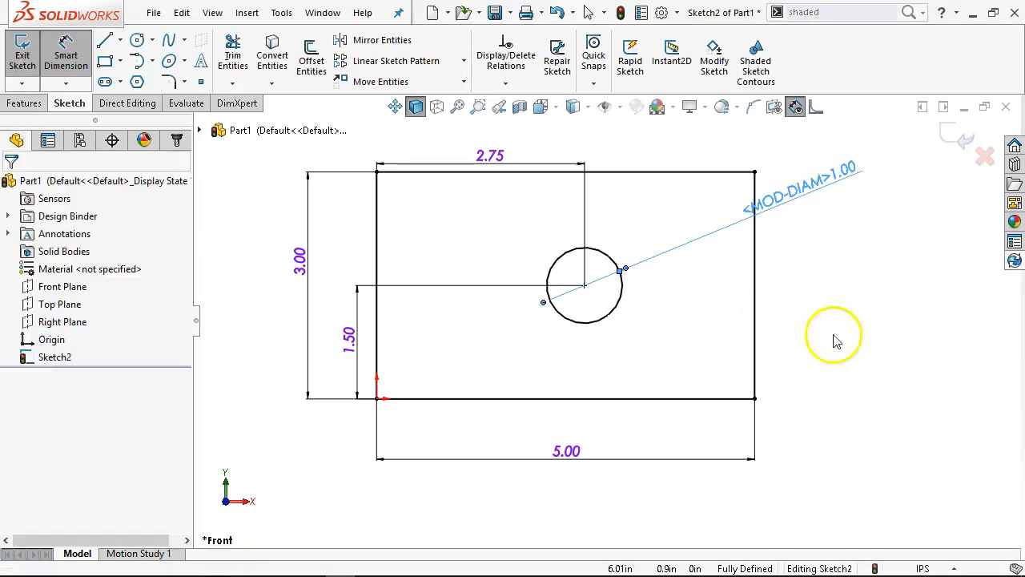
{"action": "left_click_drag", "start_coordinate": [819, 187], "coordinate": [841, 188]}
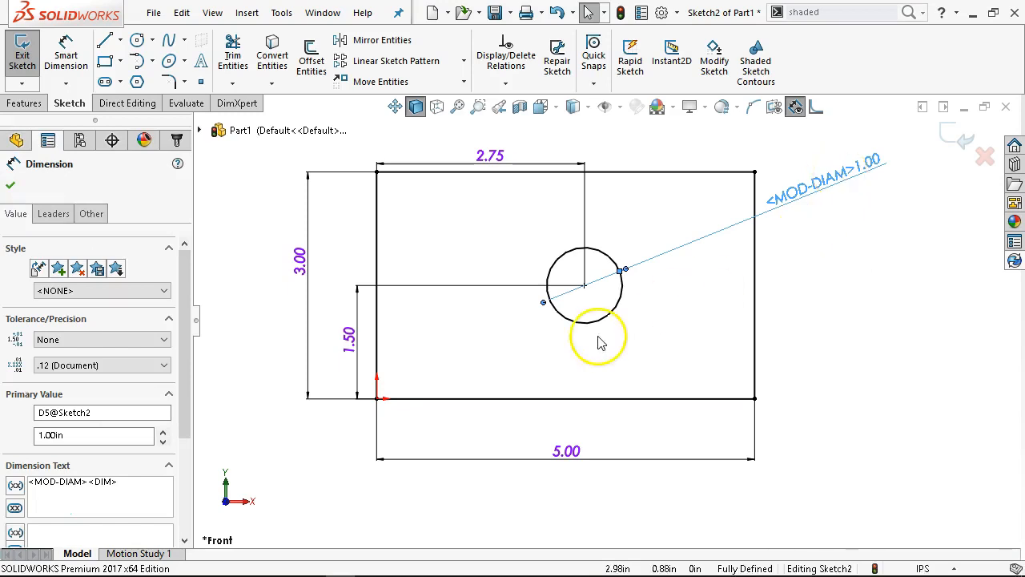
Try the Max first arc condition on the circle's vertical position dimension, and set it back to Center
{"action": "left_click", "coordinate": [344, 258]}
{"action": "left_click", "coordinate": [366, 293]}
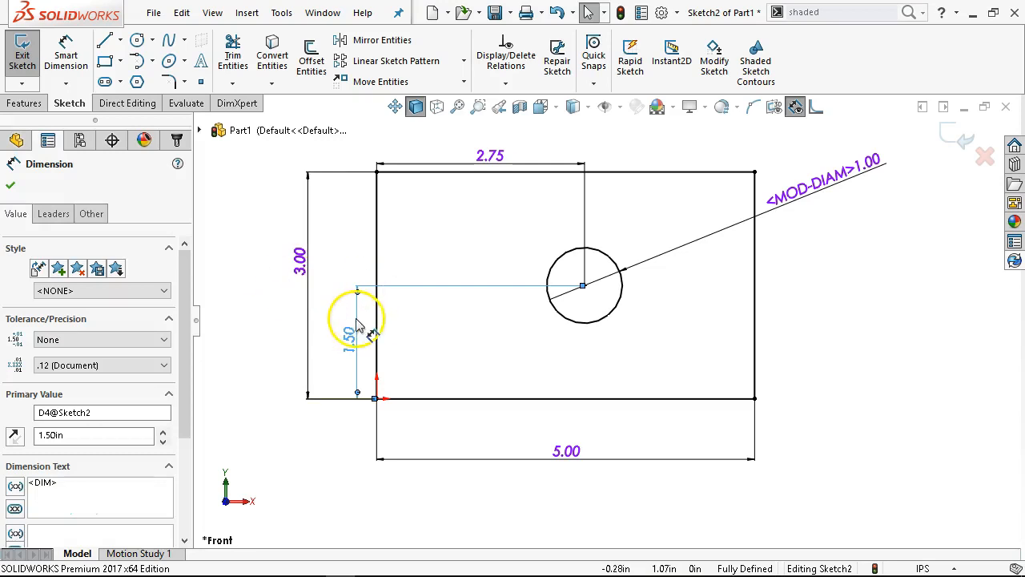
{"action": "left_click", "coordinate": [64, 222]}
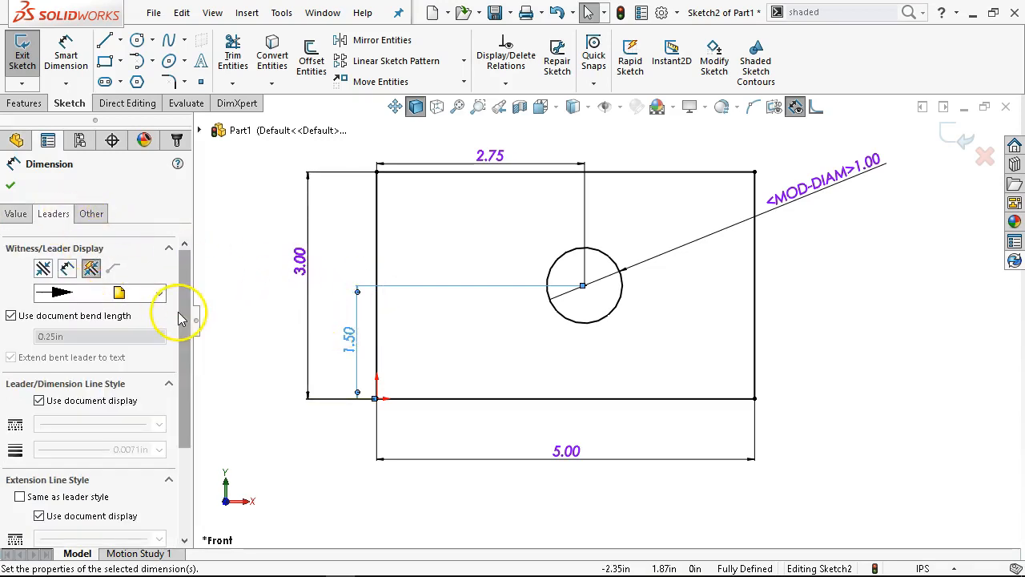
{"action": "scroll", "coordinate": [186, 330], "scroll_direction": "down", "scroll_amount": 1}
{"action": "left_click_drag", "start_coordinate": [186, 330], "coordinate": [206, 419]}
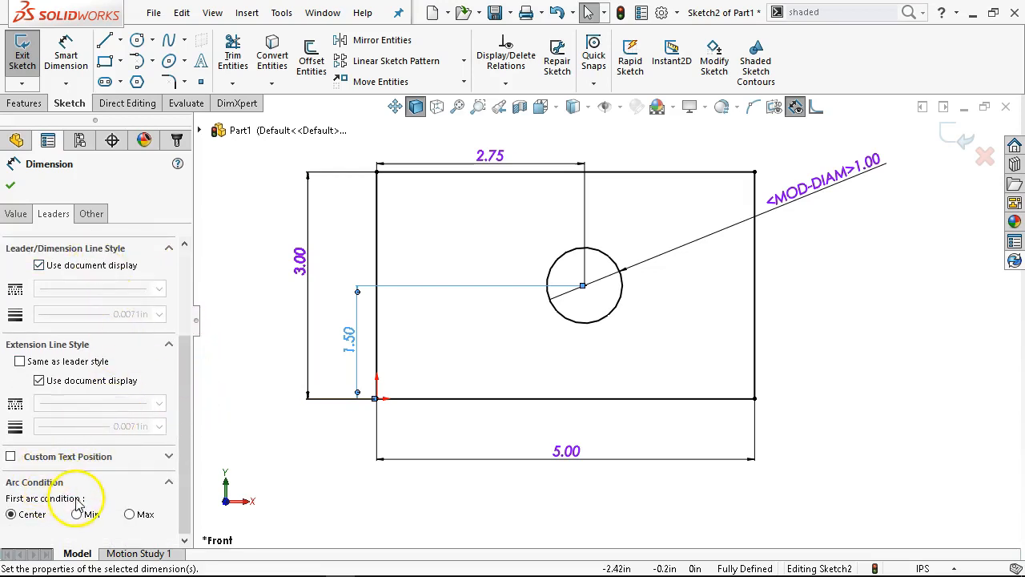
{"action": "left_click", "coordinate": [129, 514]}
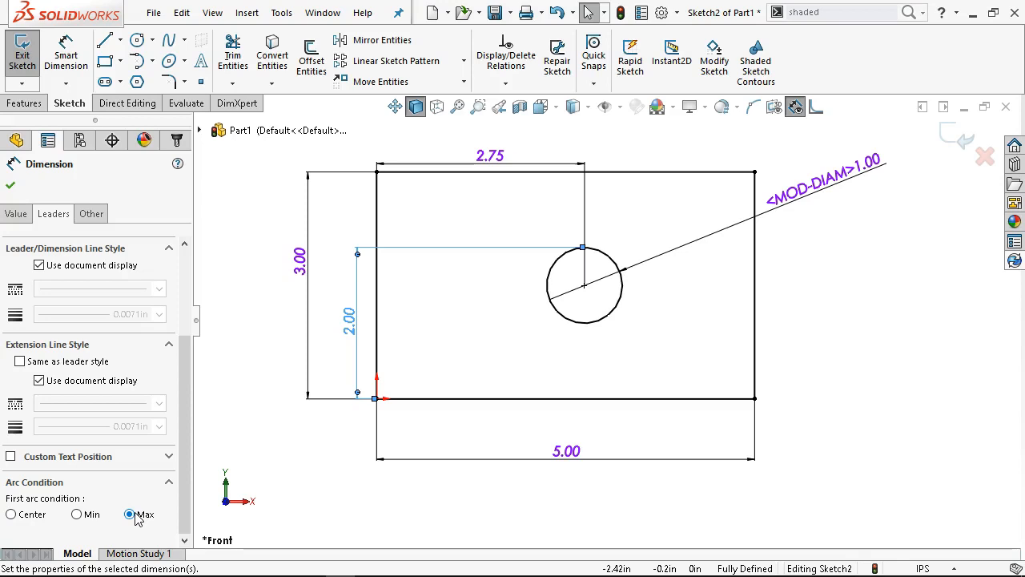
{"action": "left_click", "coordinate": [12, 514]}
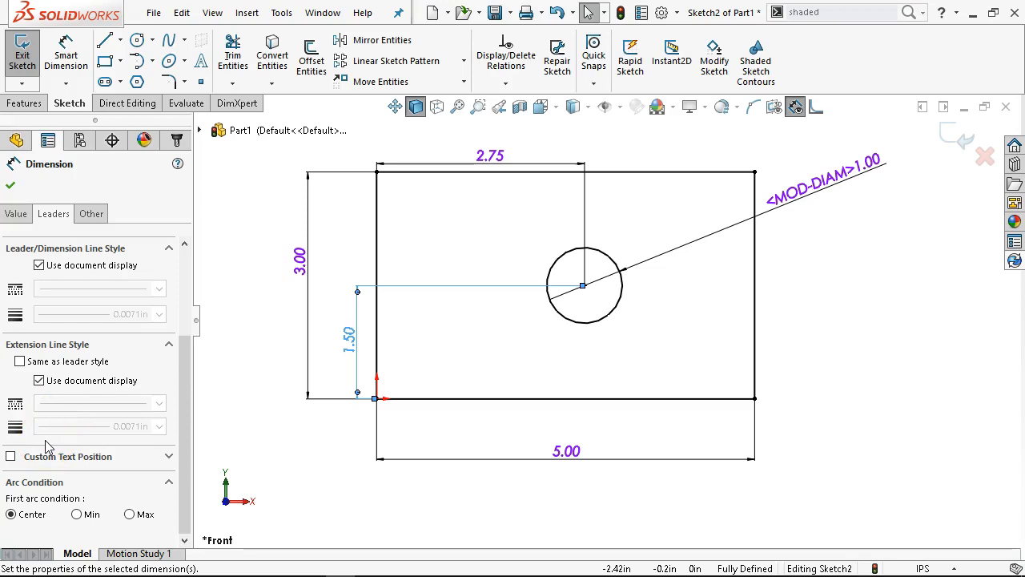
{"action": "left_click", "coordinate": [11, 187]}
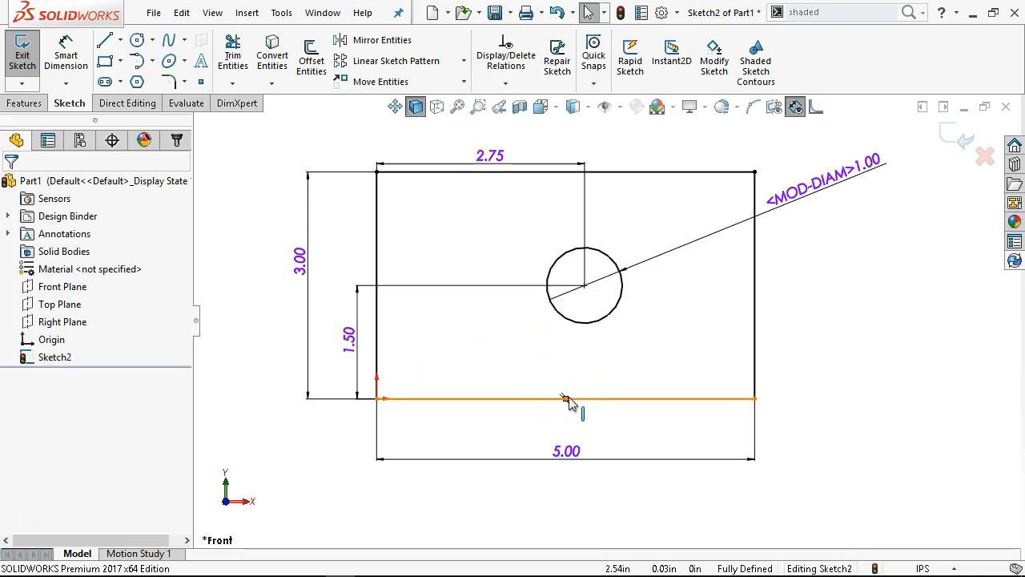
Set the rectangle's width to 8 in to test the sketch, and undo the change
{"action": "double_click", "coordinate": [566, 451]}
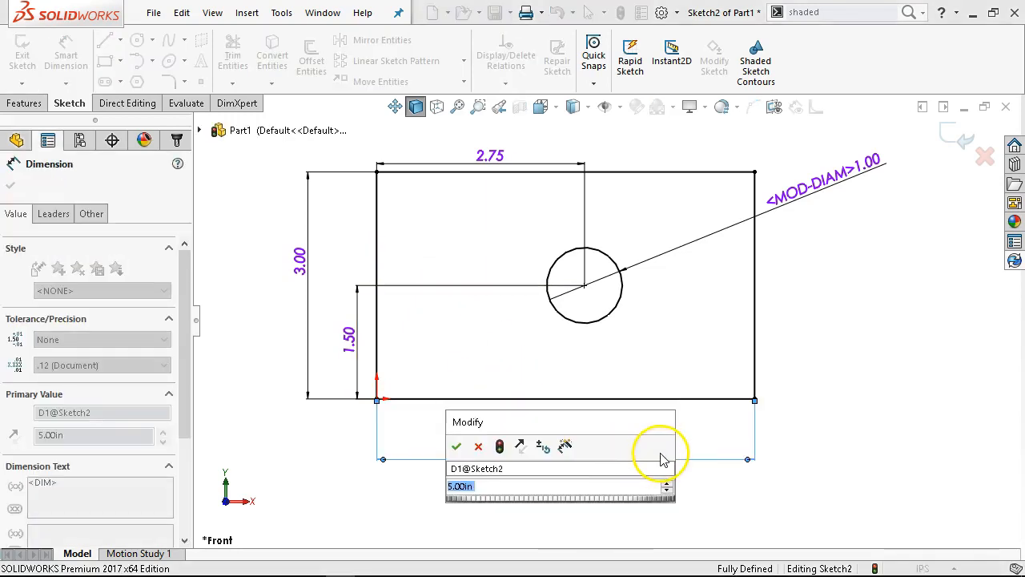
{"action": "type", "text": "8"}
{"action": "key", "text": "Return"}
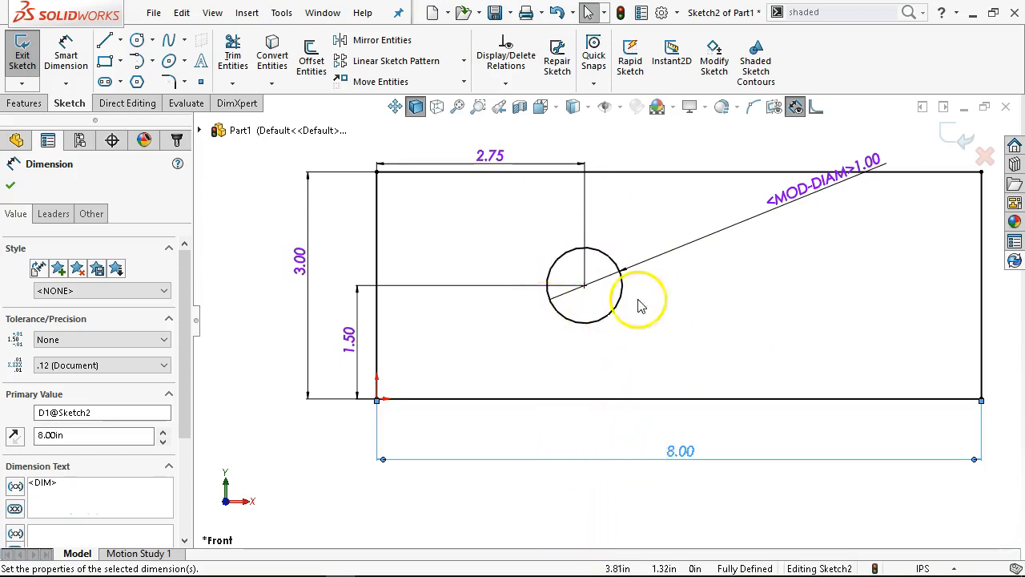
{"action": "left_click", "coordinate": [520, 438]}
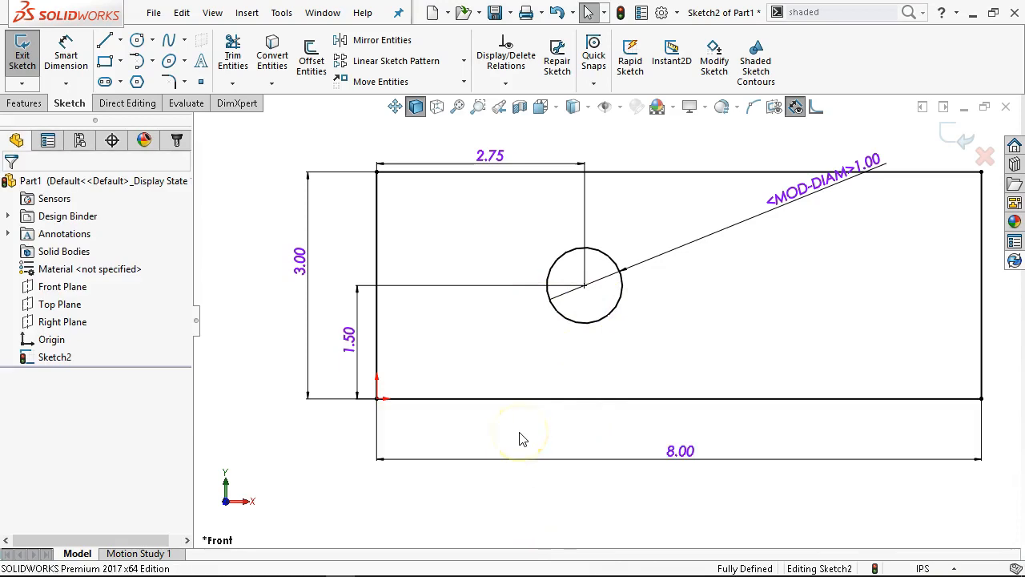
{"action": "key", "text": "ctrl+z"}
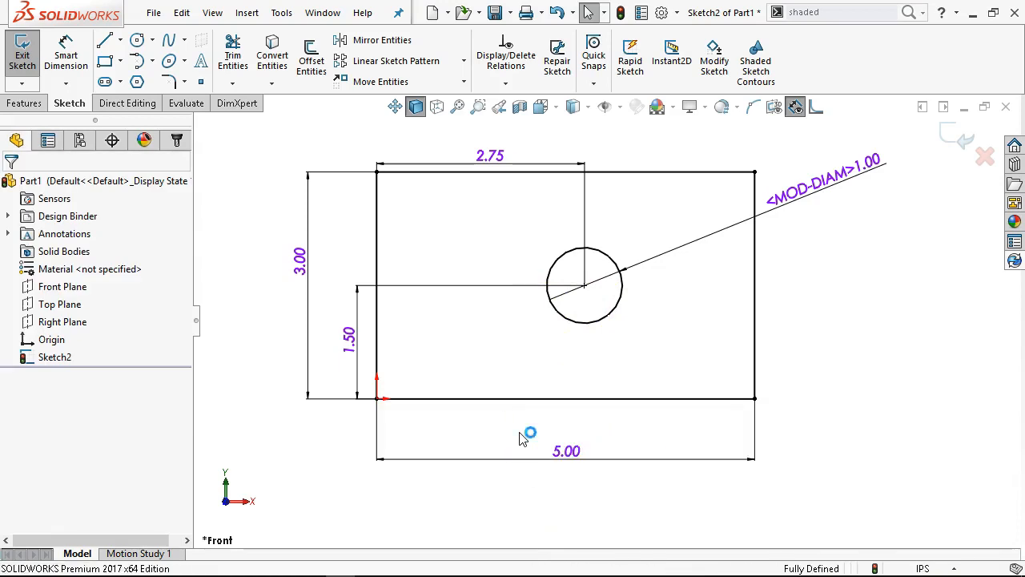
Delete the circle's vertical and horizontal position dimensions, and undo the deletion of the horizontal one
{"action": "left_click", "coordinate": [358, 298]}
{"action": "key", "text": "Delete"}
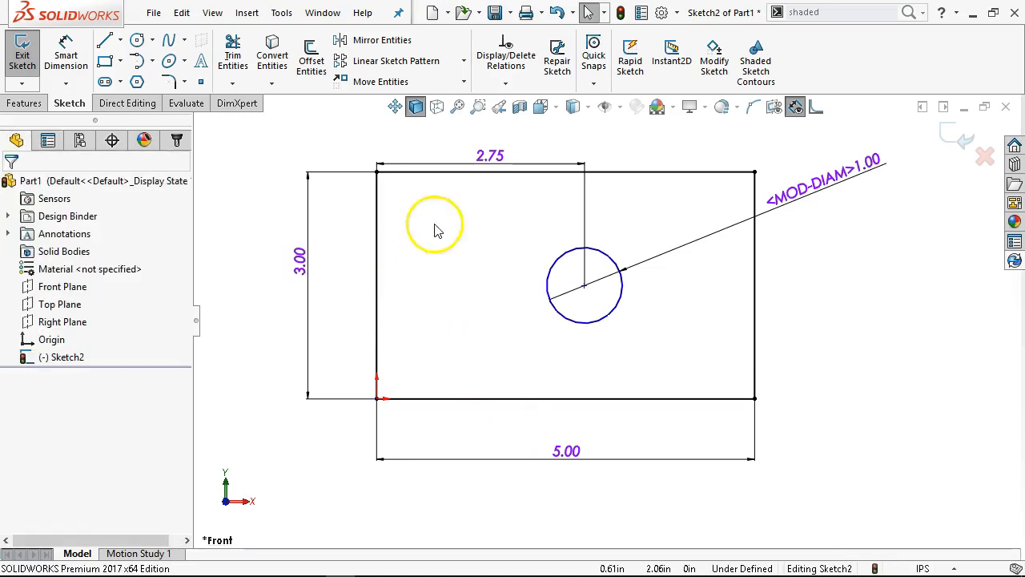
{"action": "left_click", "coordinate": [454, 161]}
{"action": "key", "text": "Delete"}
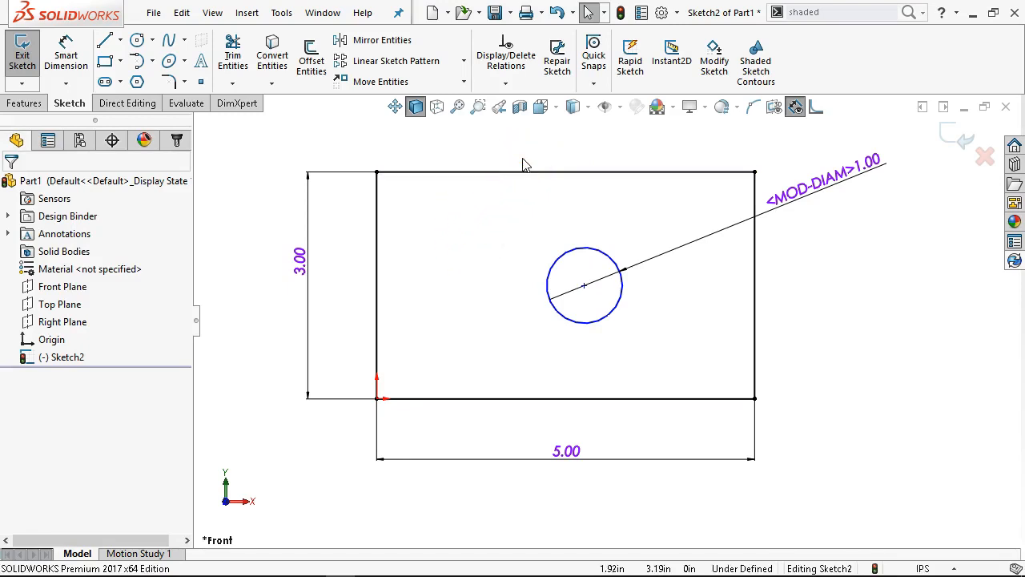
{"action": "key", "text": "ctrl+z"}
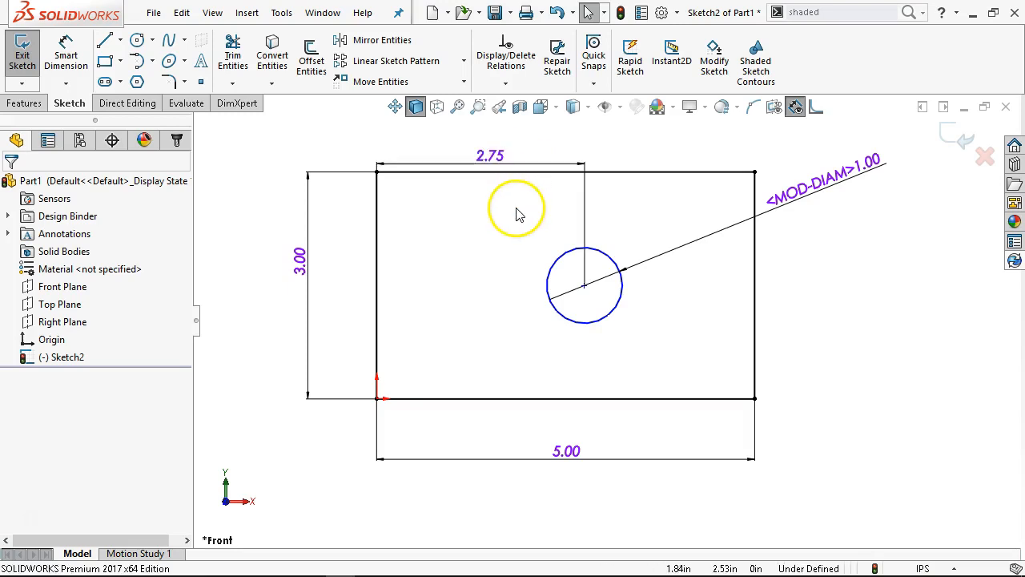
Examine the context commands available for the circle's horizontal position dimension, including Replace Entity, without applying any
{"action": "left_click", "coordinate": [492, 158]}
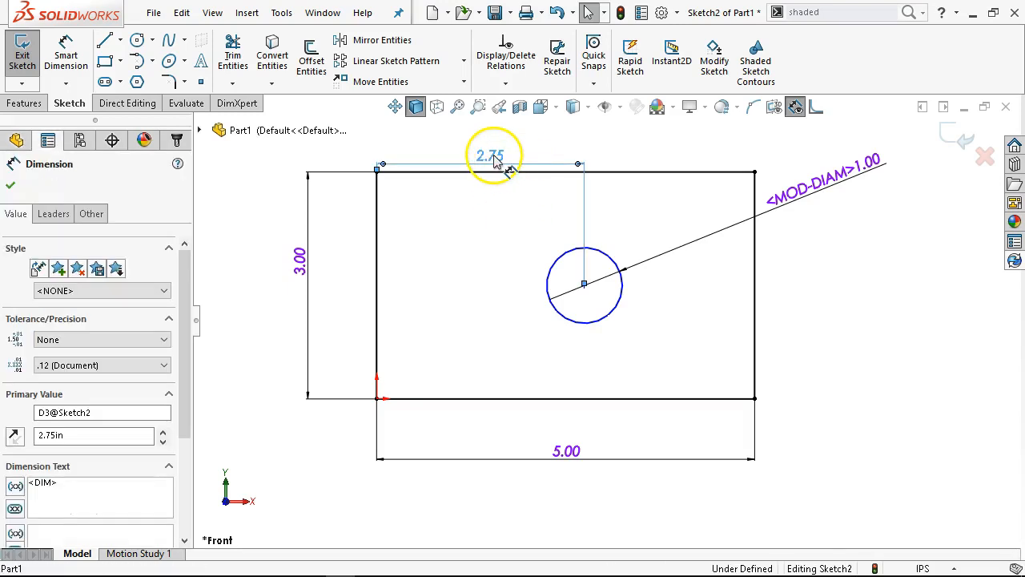
{"action": "left_click", "coordinate": [474, 243]}
{"action": "left_click", "coordinate": [490, 157]}
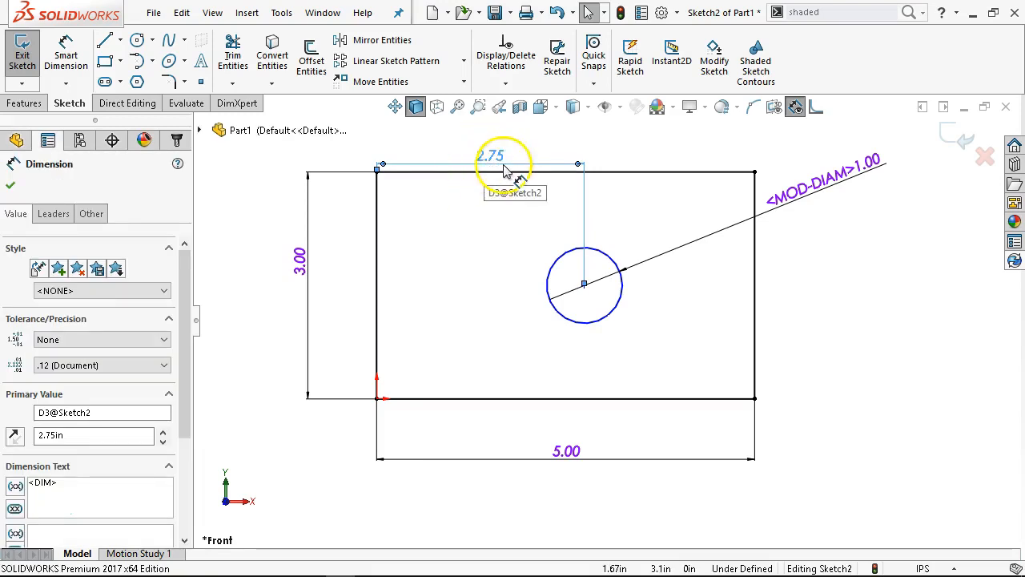
{"action": "right_click", "coordinate": [470, 201]}
{"action": "left_click", "coordinate": [687, 133]}
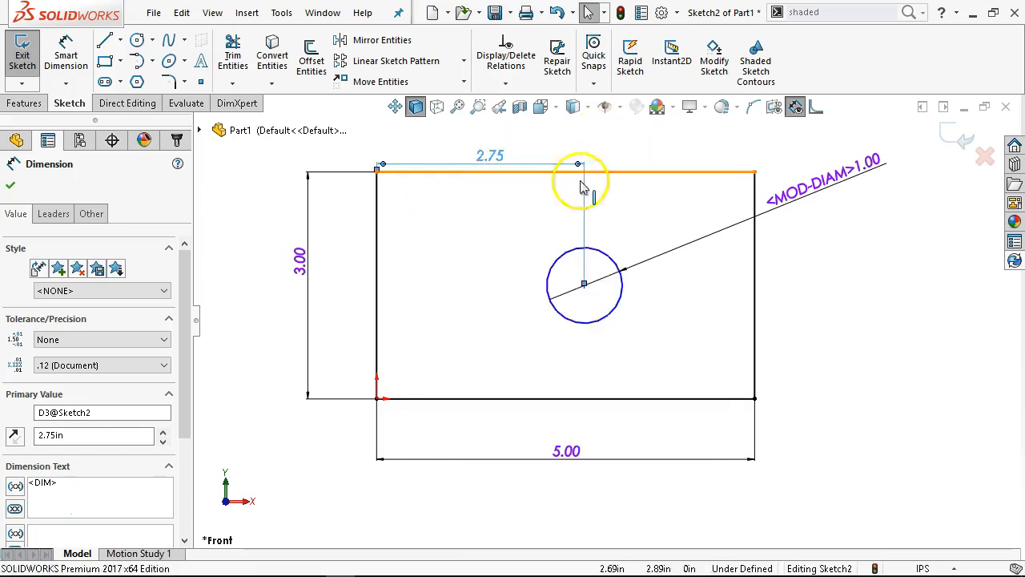
{"action": "left_click", "coordinate": [470, 213]}
{"action": "left_click", "coordinate": [490, 157]}
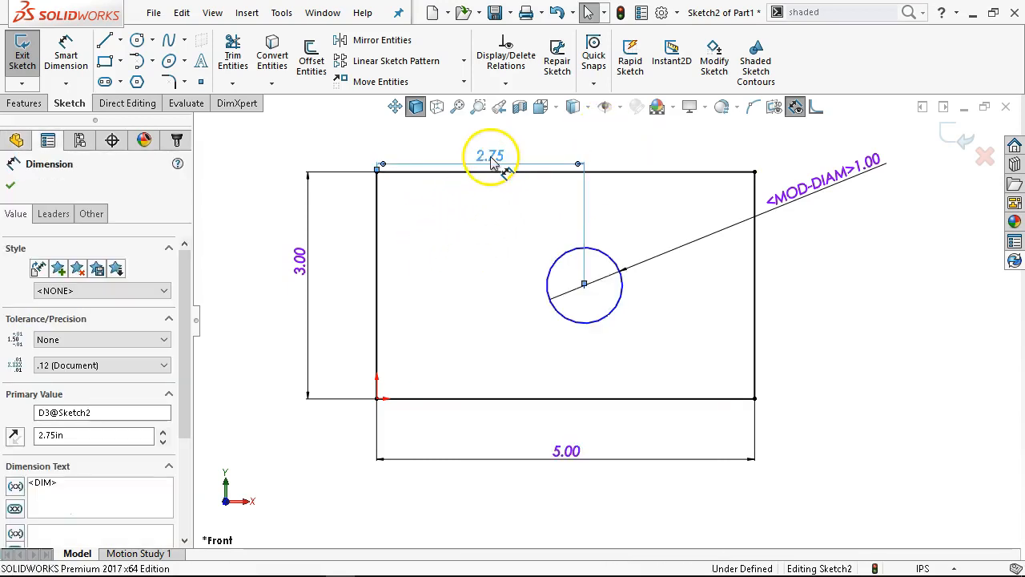
{"action": "right_click", "coordinate": [459, 197]}
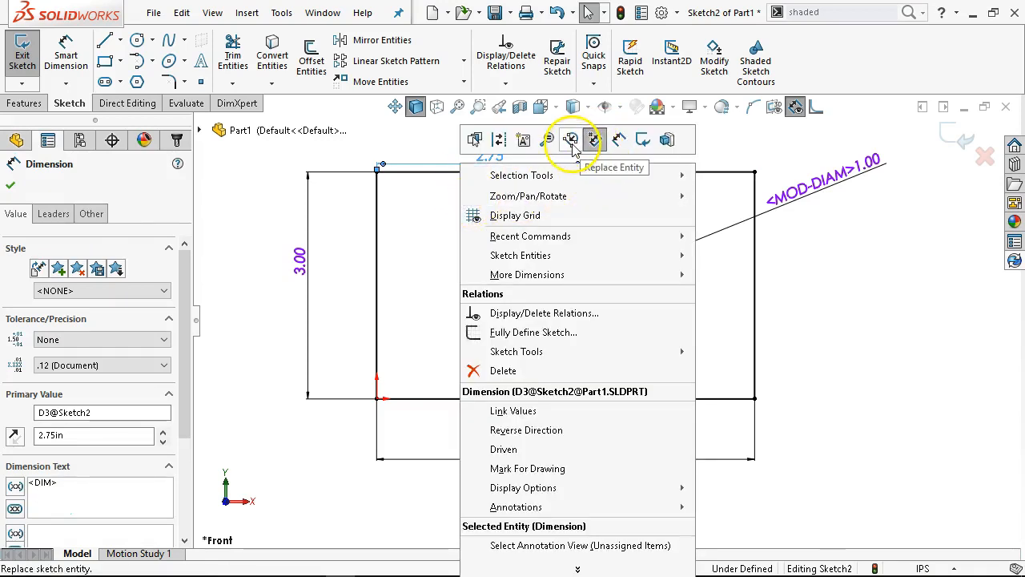
{"action": "left_click", "coordinate": [437, 214]}
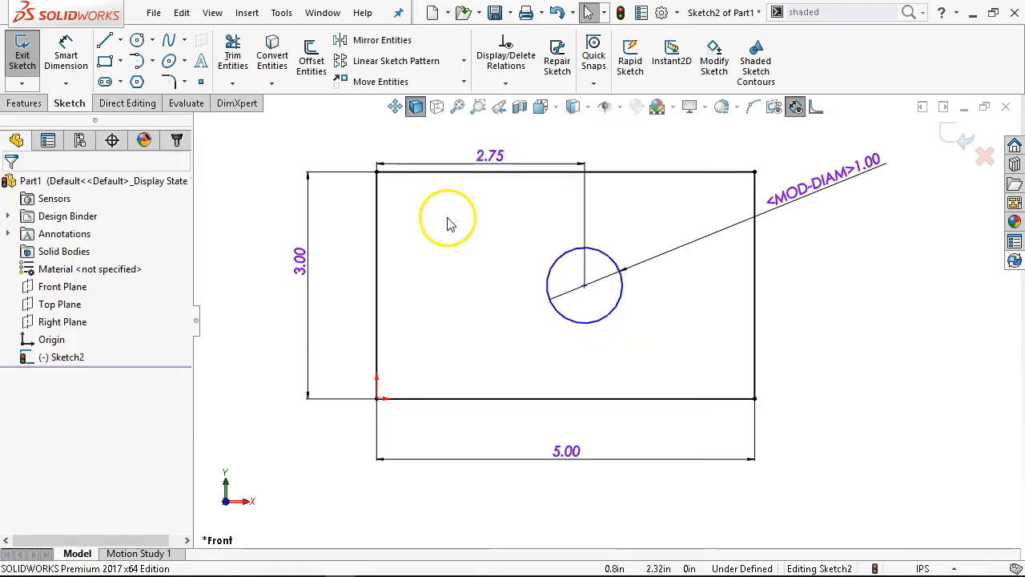
Shift the circle's horizontal position dimension slightly upward and delete it
{"action": "left_click_drag", "start_coordinate": [511, 166], "coordinate": [513, 154]}
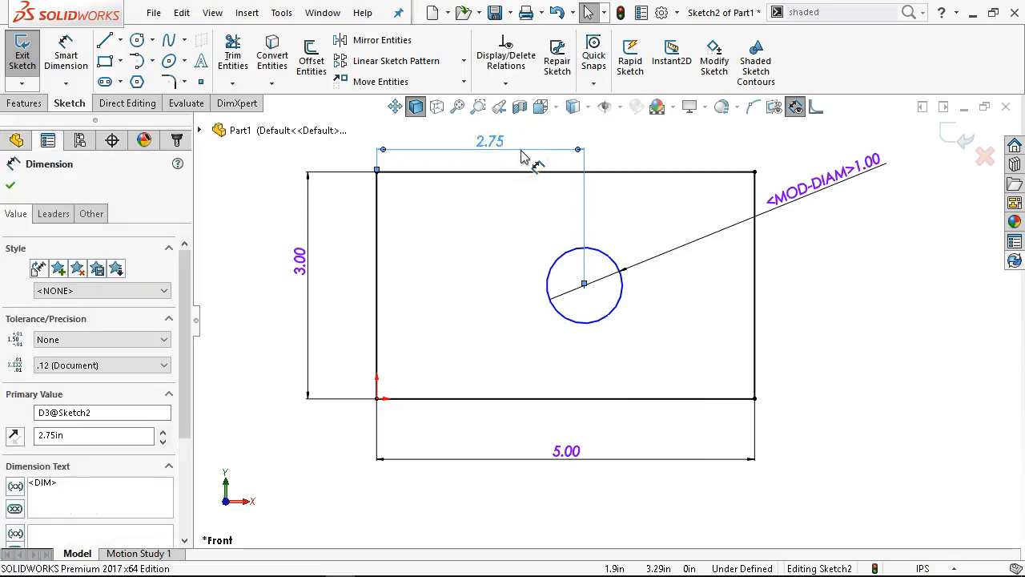
{"action": "key", "text": "Delete"}
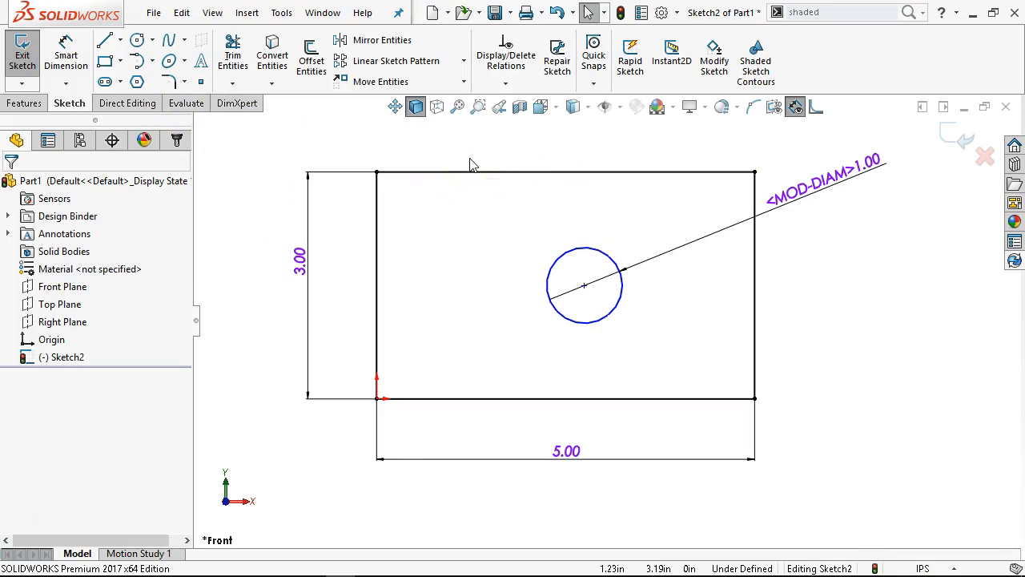
Draw a construction centerline diagonally across the rectangle from the origin corner to the opposite corner
{"action": "left_click", "coordinate": [119, 41]}
{"action": "left_click", "coordinate": [136, 81]}
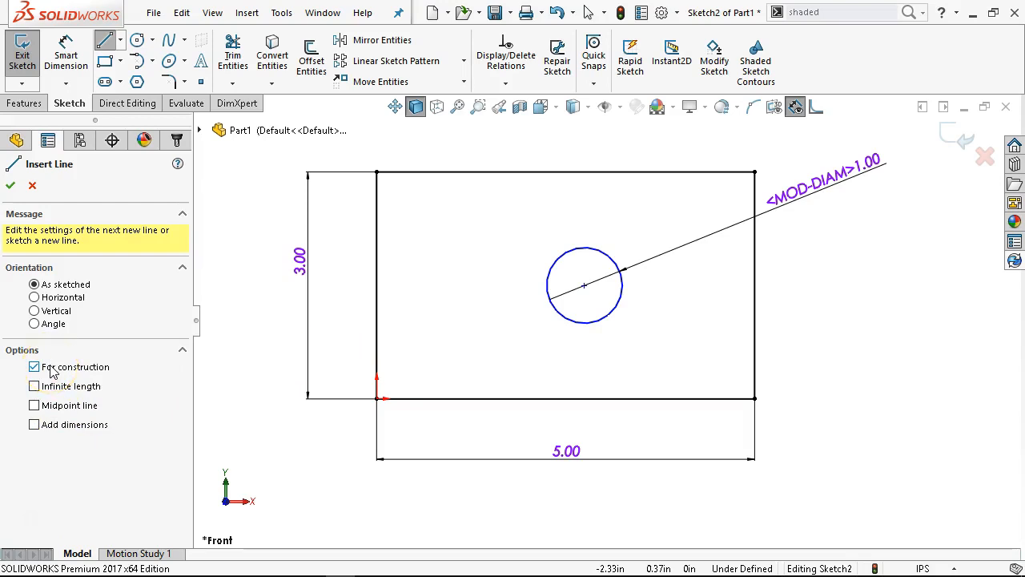
{"action": "left_click", "coordinate": [377, 399]}
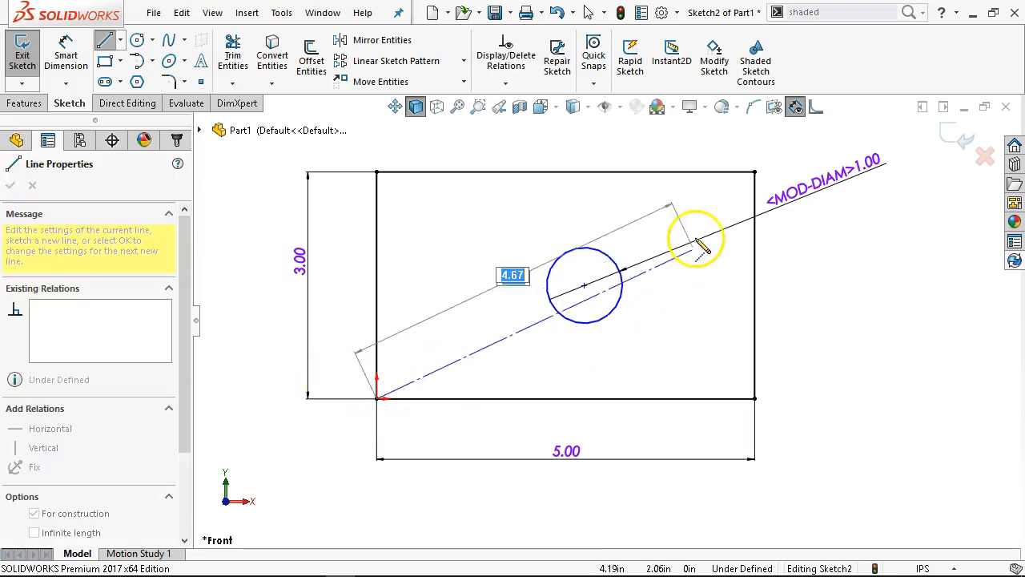
{"action": "left_click", "coordinate": [755, 172]}
Turn off Sketch Numeric Input and exit the line command
{"action": "right_click", "coordinate": [677, 165]}
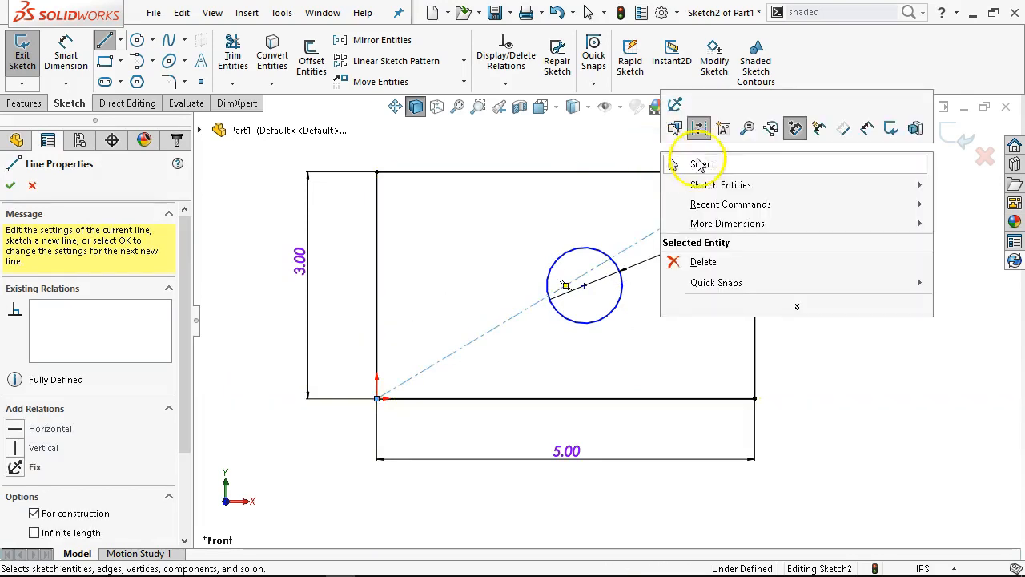
{"action": "left_click", "coordinate": [797, 130]}
{"action": "right_click", "coordinate": [517, 168]}
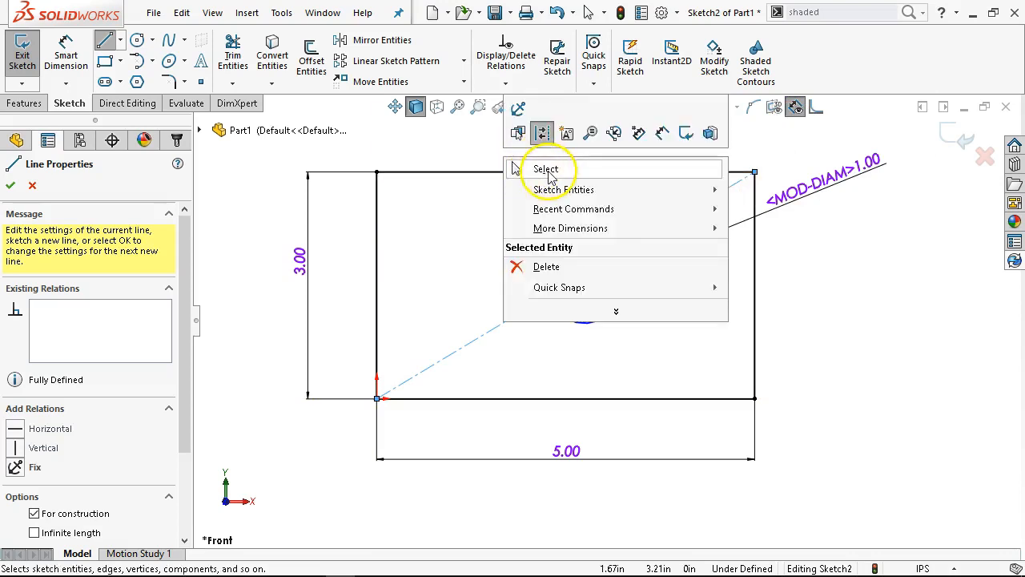
{"action": "left_click", "coordinate": [548, 170]}
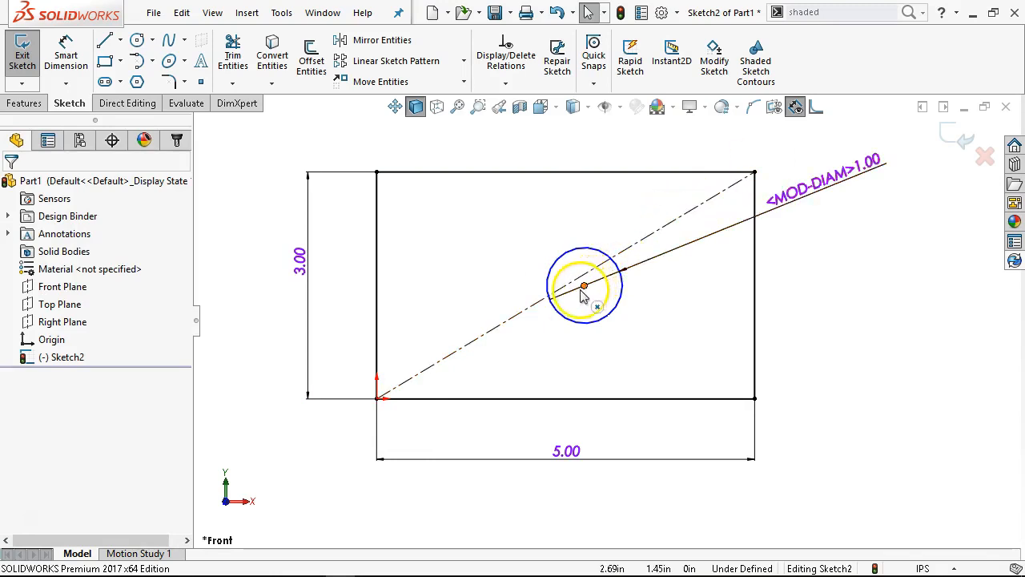
Move the circle's center point onto the midpoint of the diagonal centerline
{"action": "mouse_move", "coordinate": [585, 287]}
{"action": "left_mouse_down"}
{"action": "mouse_move", "coordinate": [680, 317]}
{"action": "mouse_move", "coordinate": [555, 327]}
{"action": "mouse_move", "coordinate": [553, 295]}
{"action": "mouse_move", "coordinate": [570, 295]}
{"action": "left_mouse_up"}
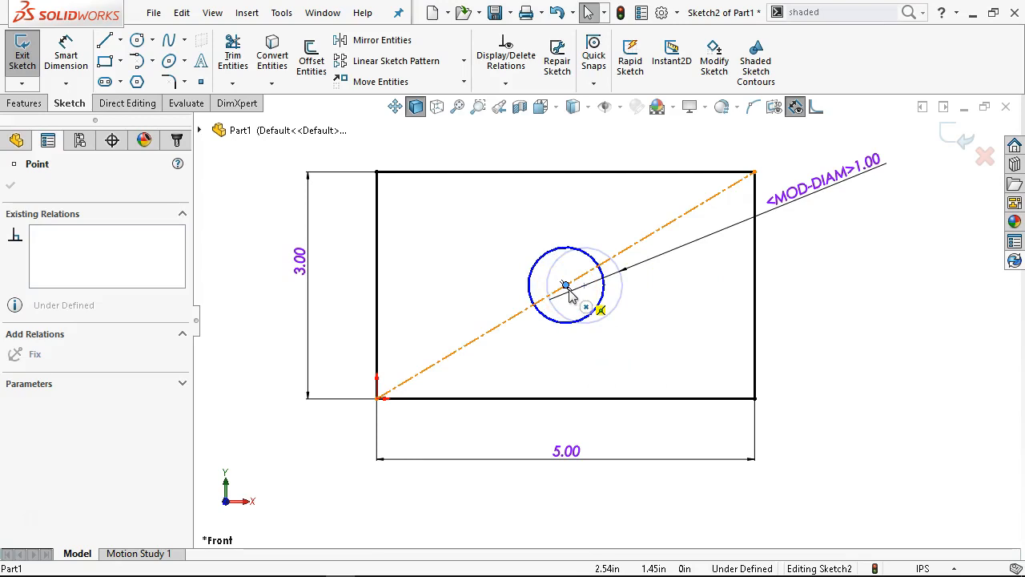
{"action": "left_click_drag", "start_coordinate": [571, 295], "coordinate": [570, 296]}
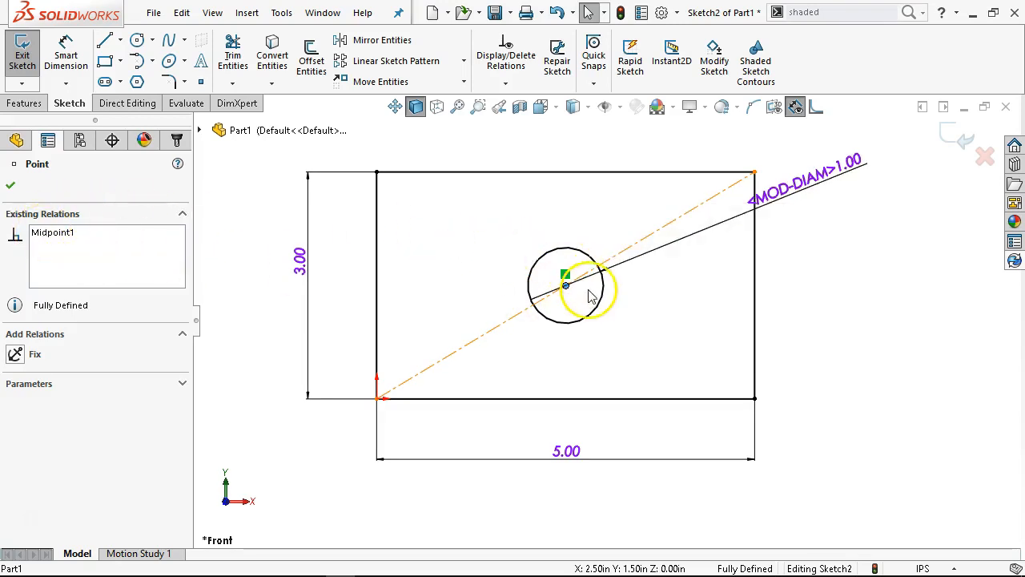
{"action": "left_click", "coordinate": [672, 343]}
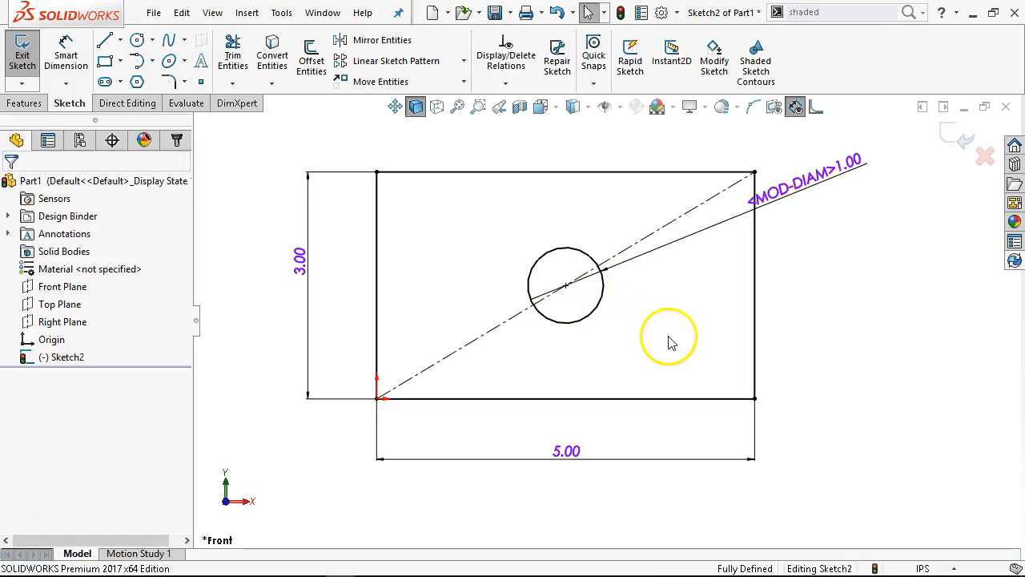
Convert the diagonal centerline to regular sketch geometry, and restore it to construction geometry
{"action": "left_click", "coordinate": [491, 340]}
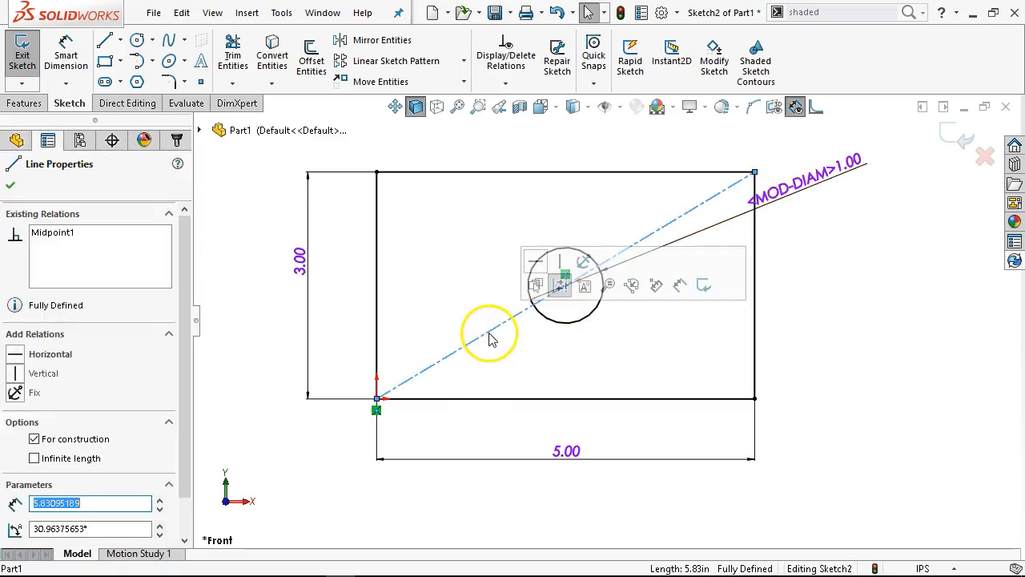
{"action": "left_click", "coordinate": [563, 288]}
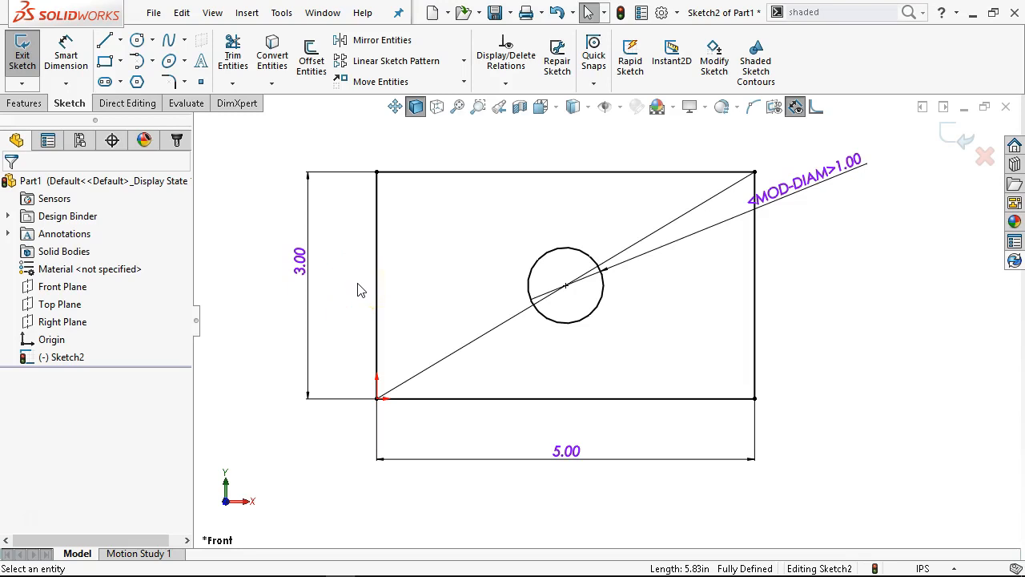
{"action": "left_click", "coordinate": [463, 350]}
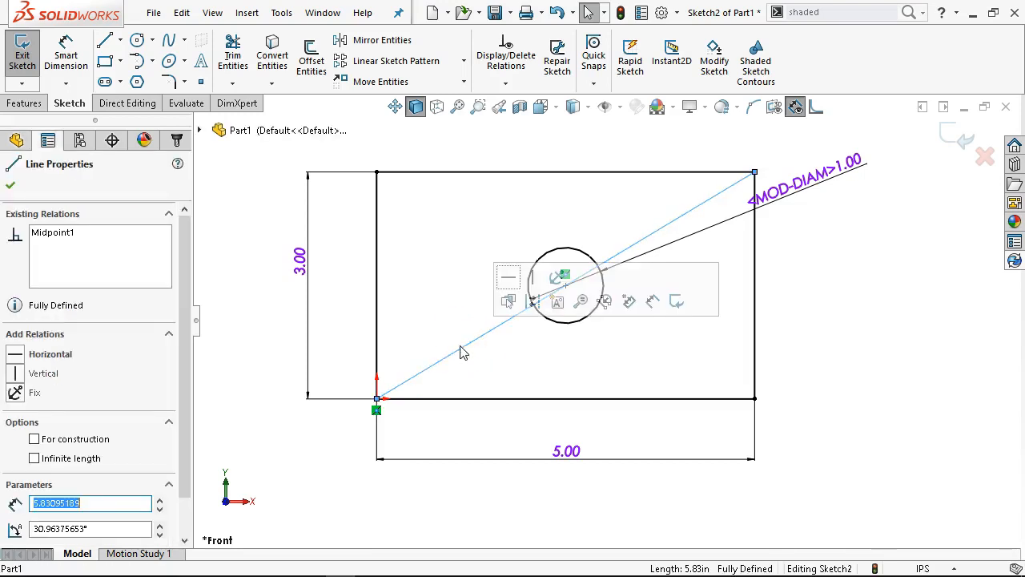
{"action": "left_click", "coordinate": [36, 439]}
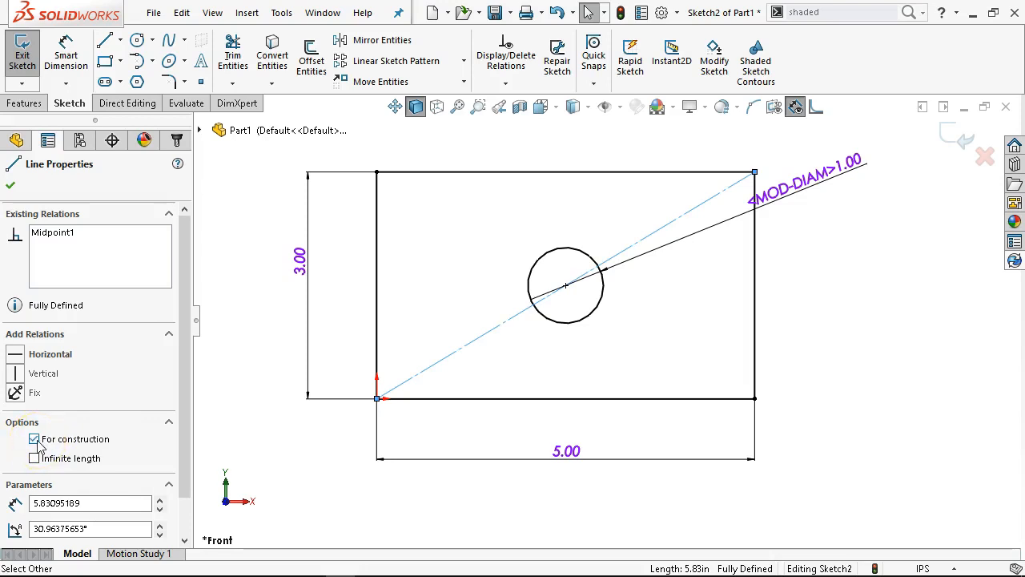
{"action": "left_click", "coordinate": [533, 234]}
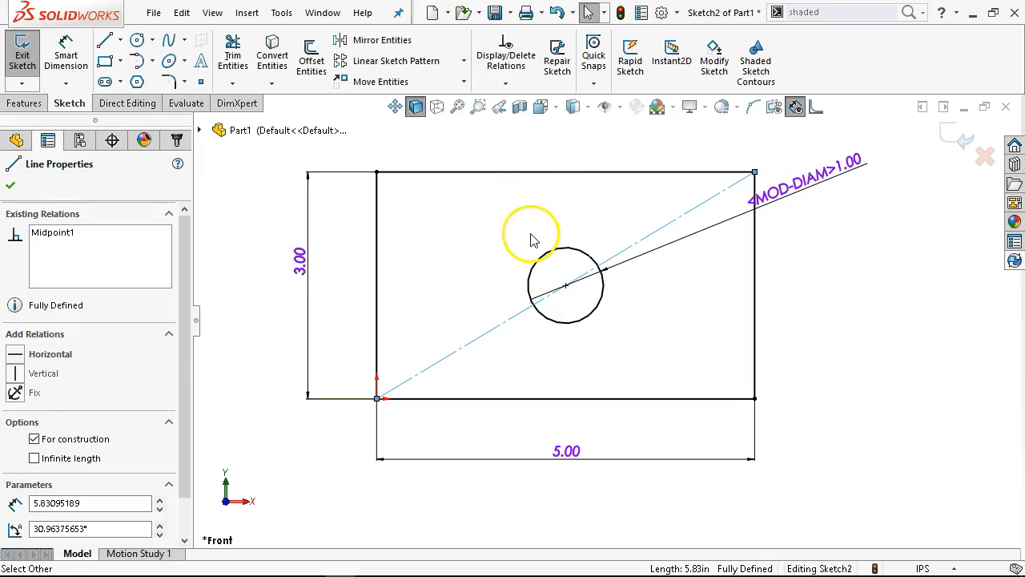
{"action": "left_click", "coordinate": [490, 214]}
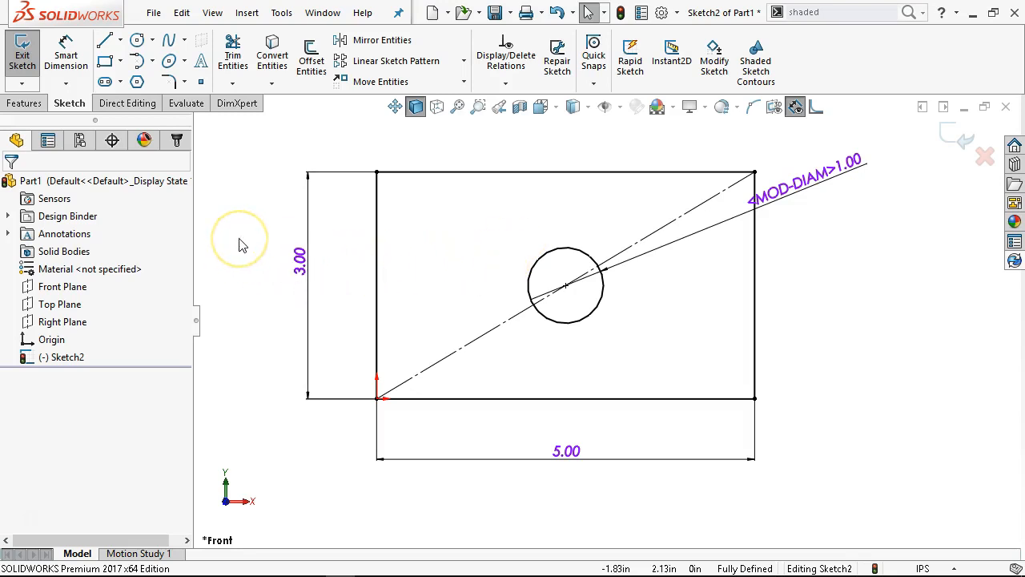
Set the rectangle's width to 8 in to test the circle's centering, and set it back to 5 in
{"action": "left_click", "coordinate": [569, 457]}
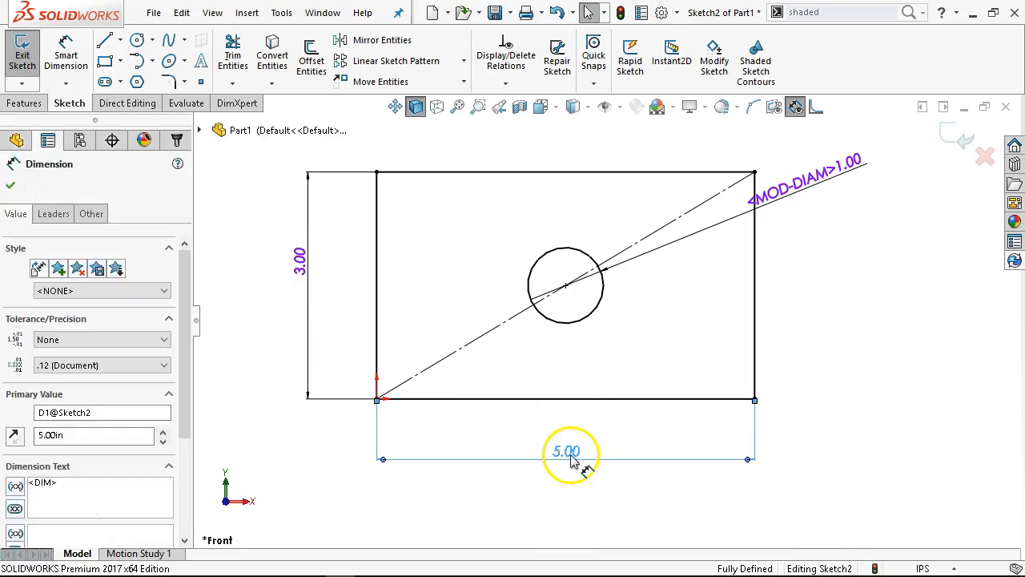
{"action": "double_click", "coordinate": [569, 456]}
{"action": "type", "text": "8"}
{"action": "key", "text": "Return"}
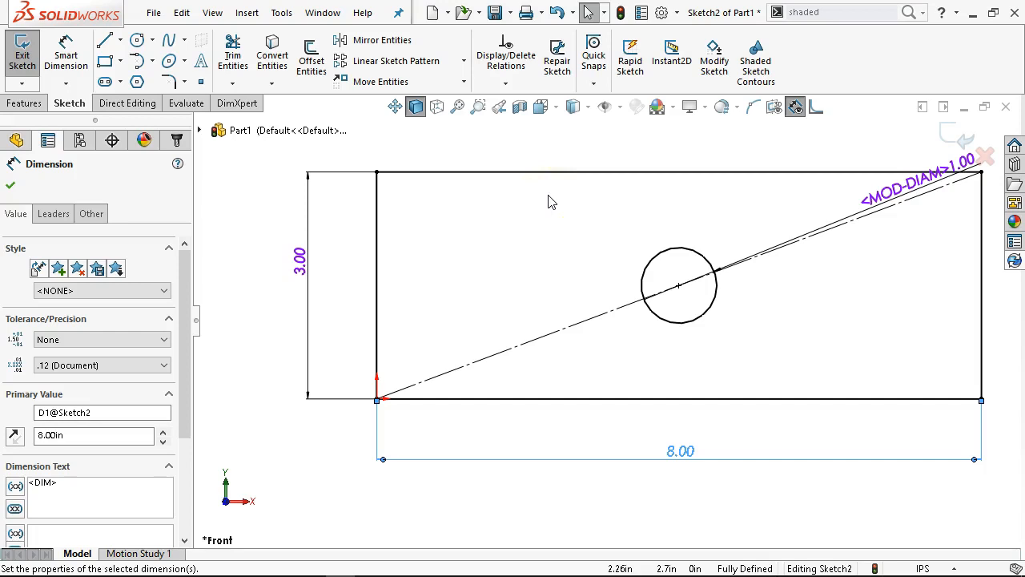
{"action": "left_click", "coordinate": [664, 253]}
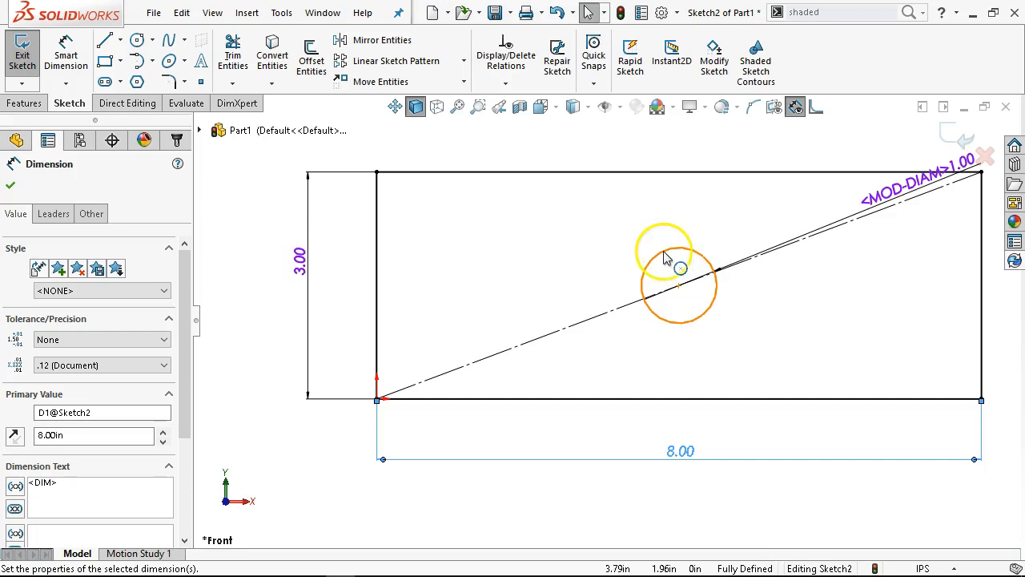
{"action": "double_click", "coordinate": [691, 454]}
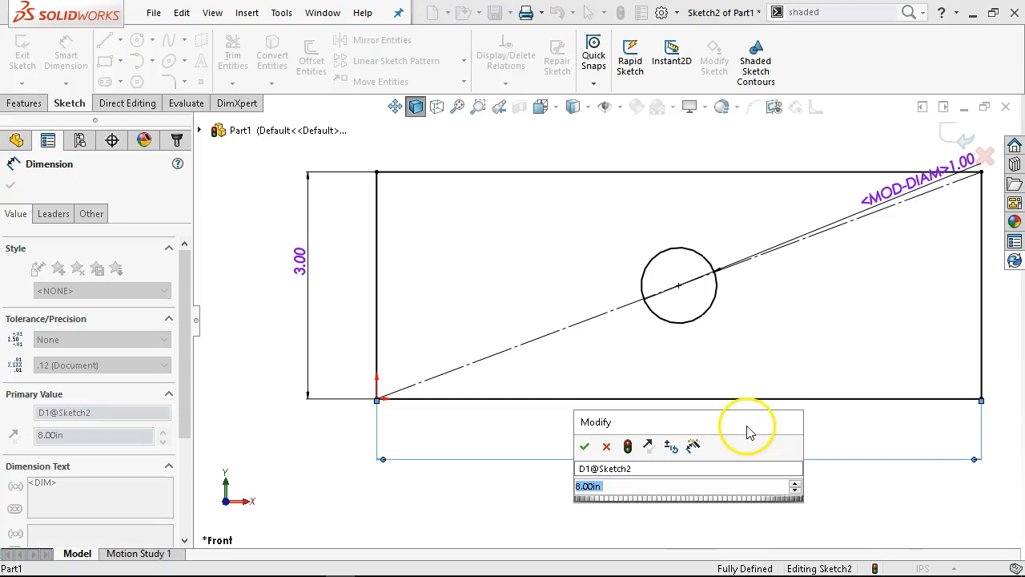
{"action": "type", "text": "5"}
{"action": "key", "text": "Return"}
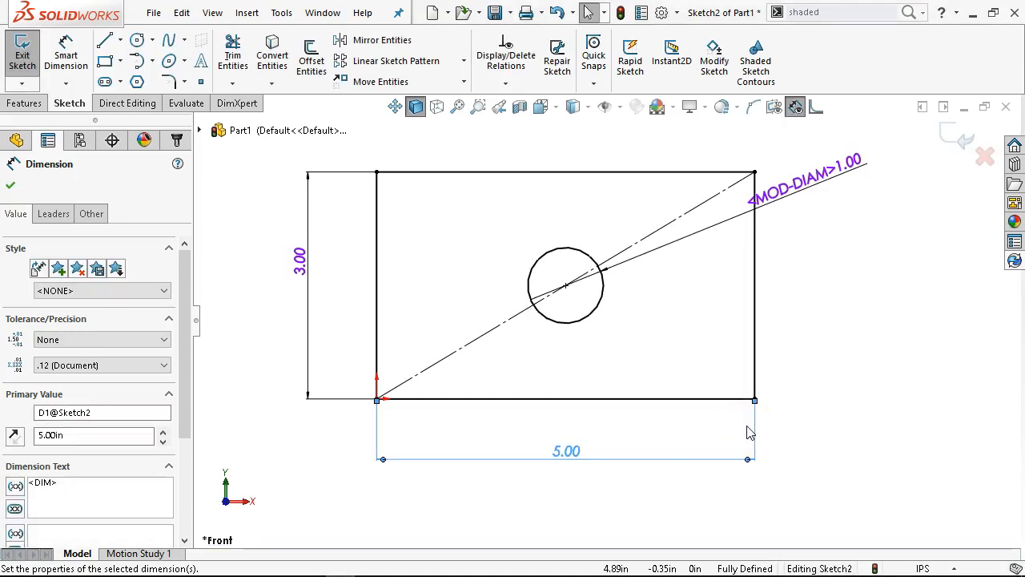
Extrude the sketch of the rectangle and circle as a Blind boss with a depth of 1 in
{"action": "left_click", "coordinate": [20, 105]}
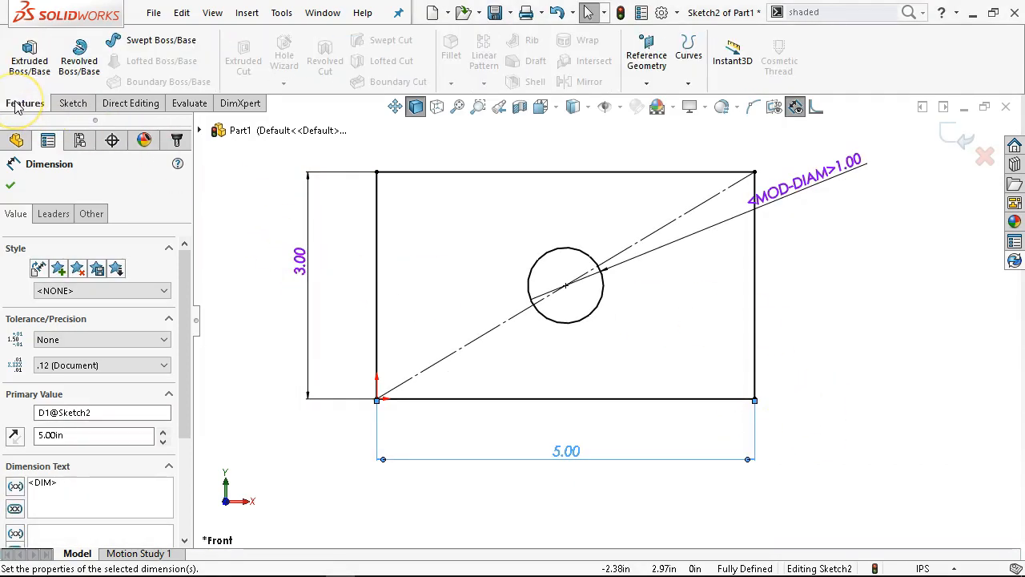
{"action": "left_click", "coordinate": [472, 350]}
{"action": "left_click", "coordinate": [472, 345]}
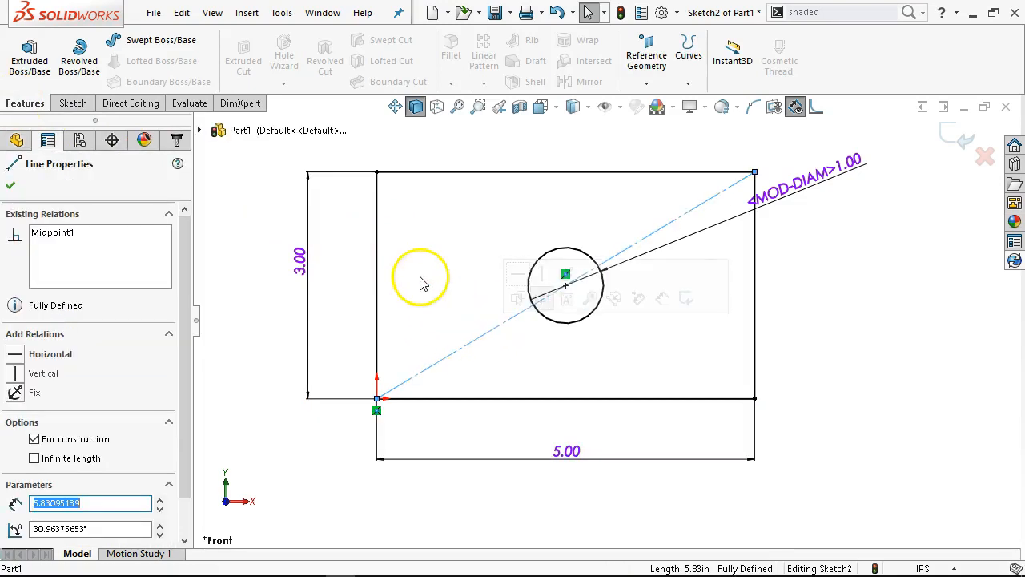
{"action": "left_click", "coordinate": [337, 256]}
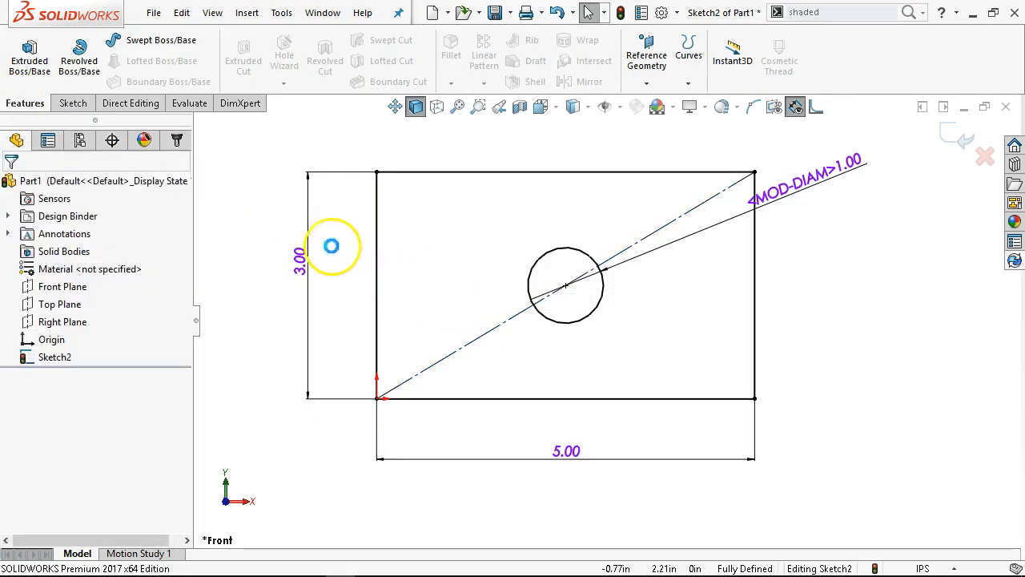
{"action": "left_click", "coordinate": [32, 61]}
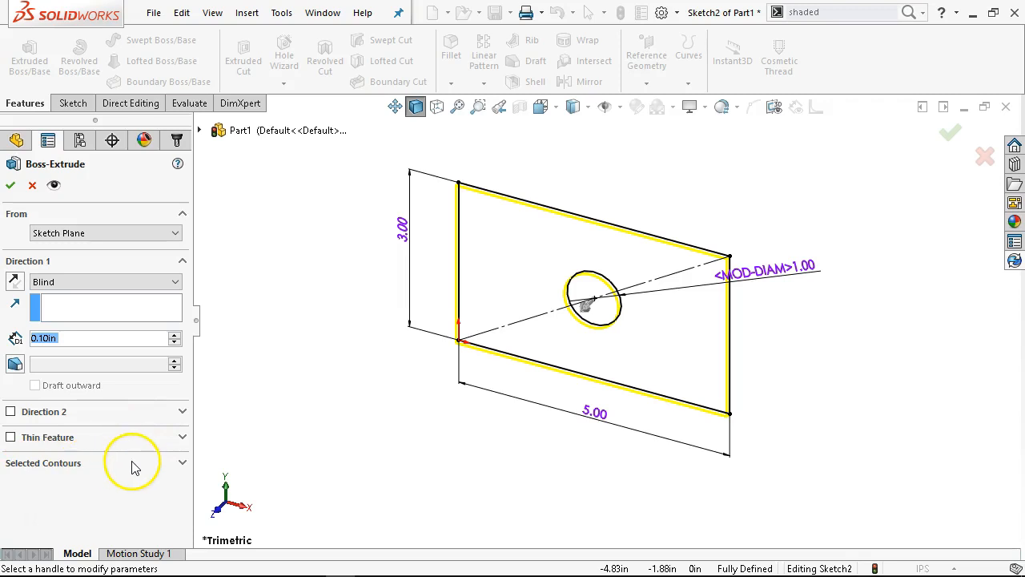
{"action": "left_click", "coordinate": [101, 285]}
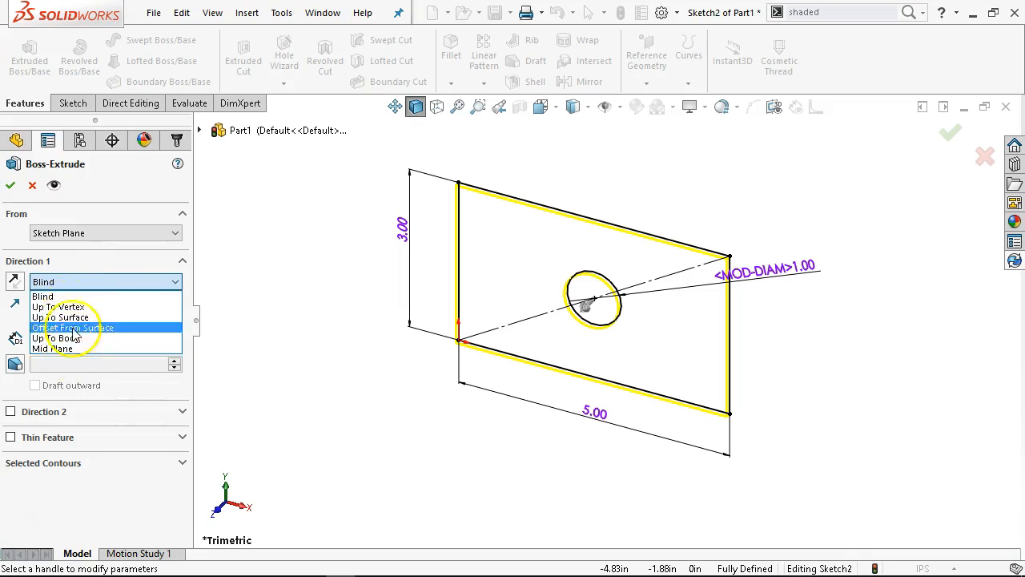
{"action": "left_click", "coordinate": [80, 294]}
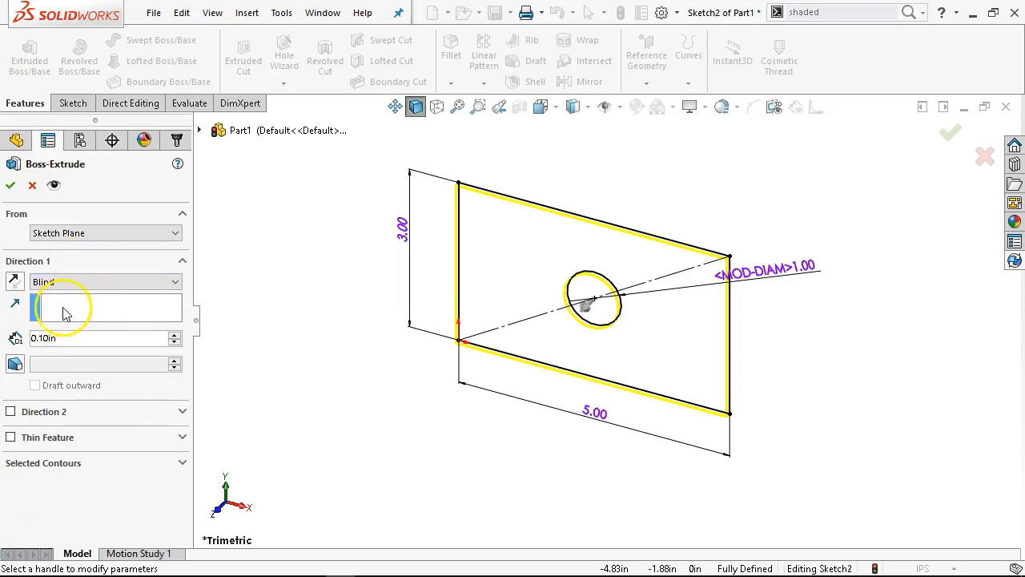
{"action": "left_click", "coordinate": [86, 342]}
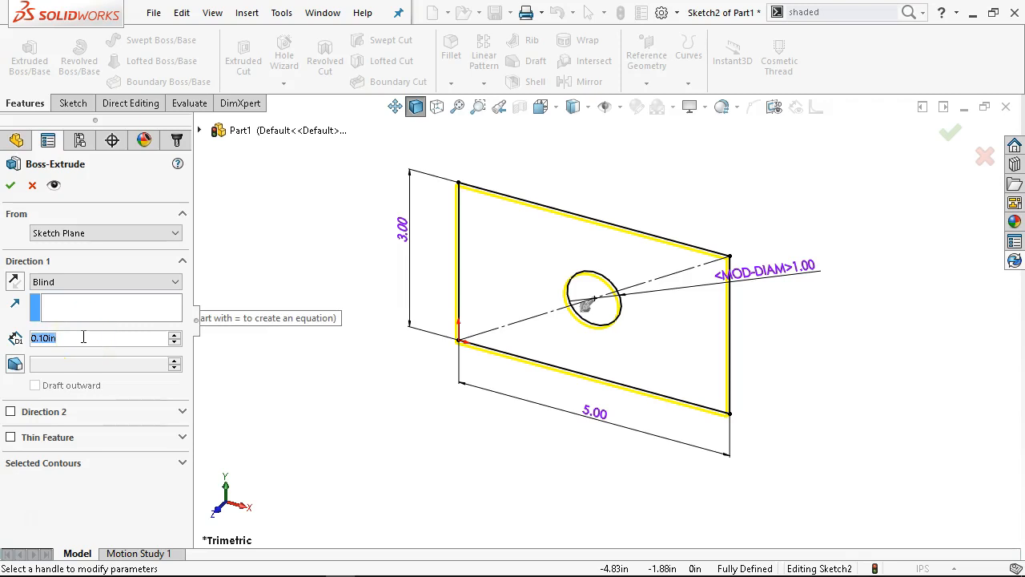
{"action": "type", "text": "1"}
{"action": "key", "text": "Tab"}
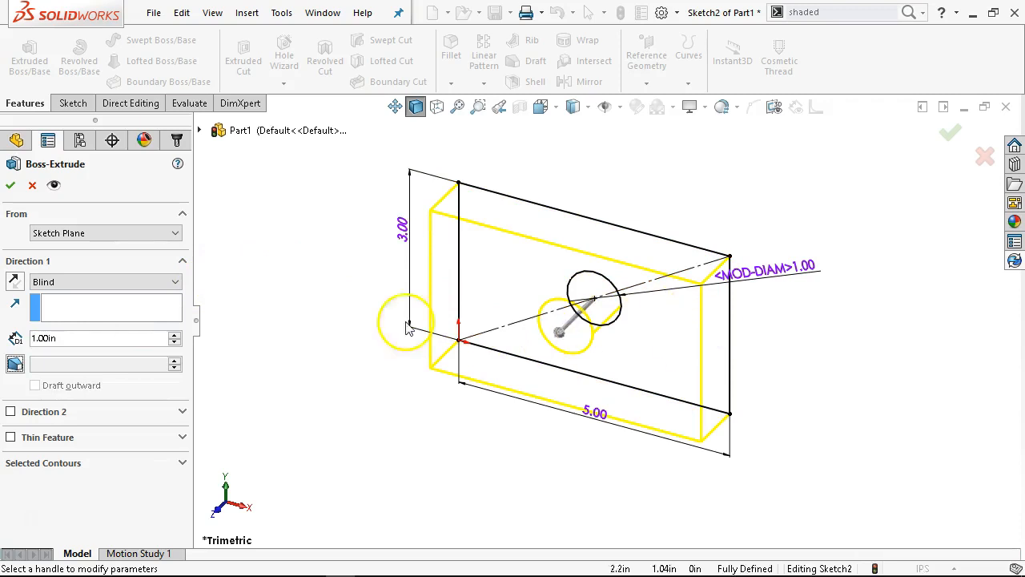
{"action": "left_click", "coordinate": [10, 185]}
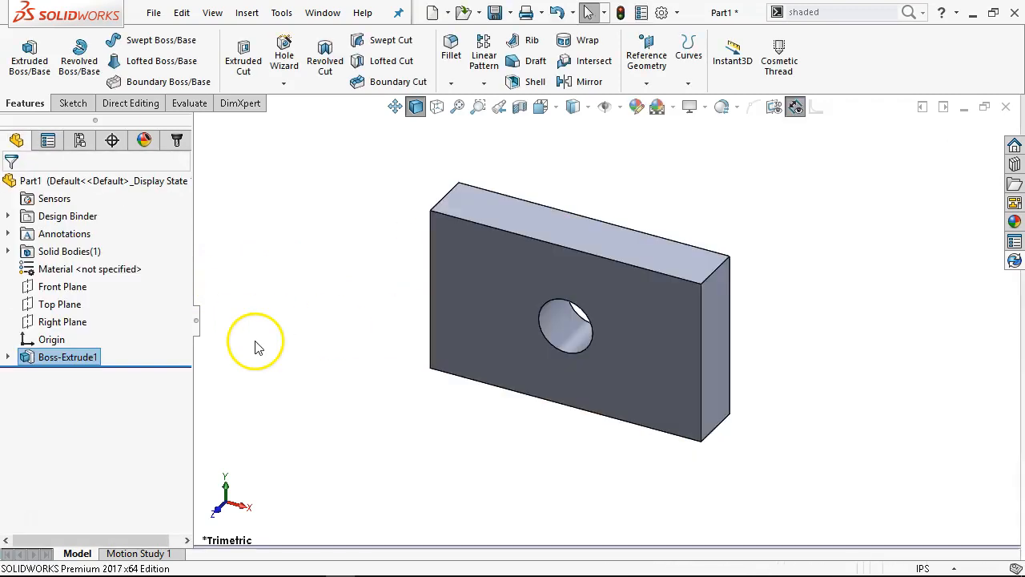
Expand the extruded boss in the feature tree to show its sketch, and examine its Edit Feature and Edit Sketch options
{"action": "middle_click_drag", "start_coordinate": [309, 310], "coordinate": [346, 127]}
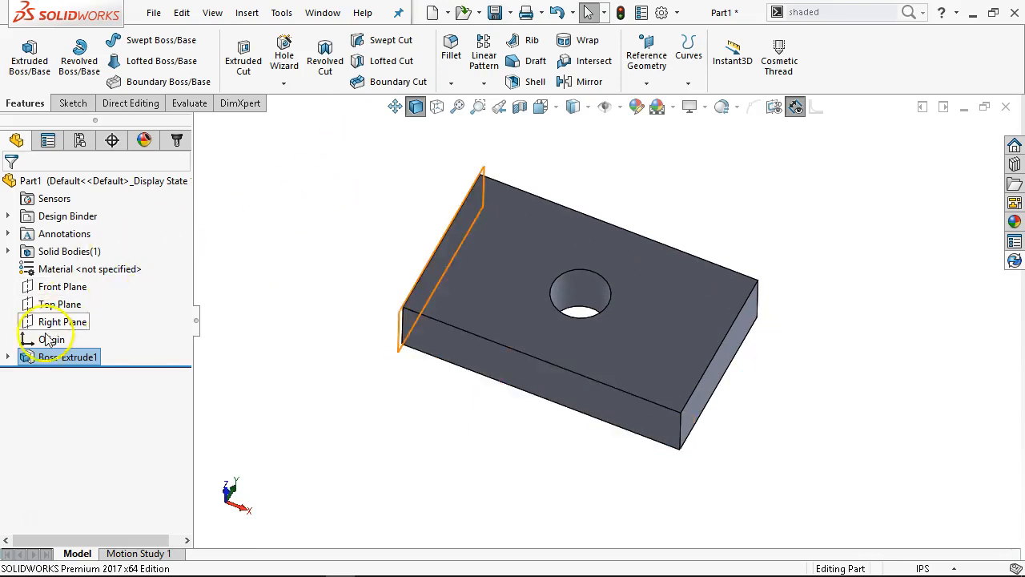
{"action": "right_click", "coordinate": [44, 358]}
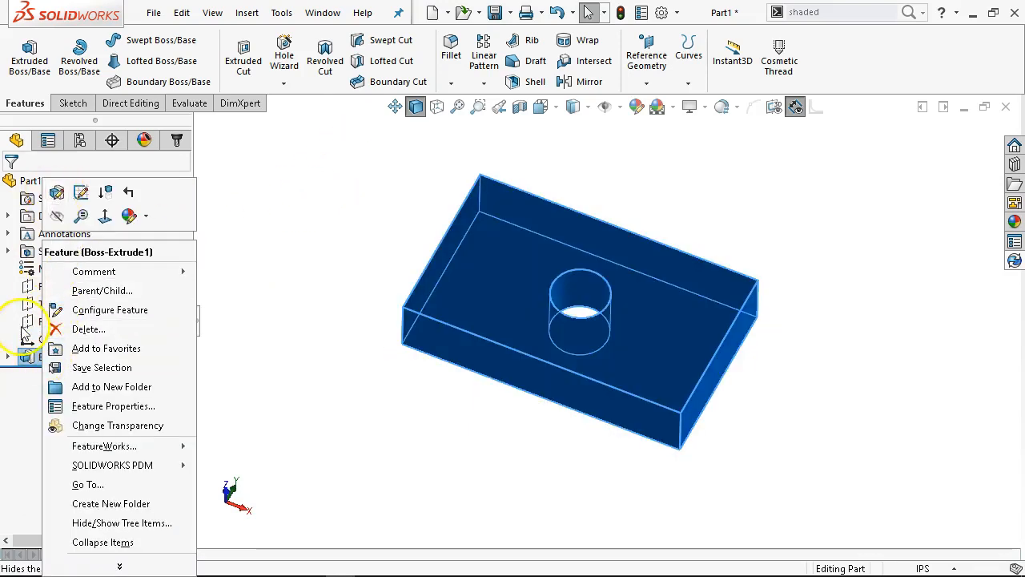
{"action": "left_click", "coordinate": [8, 358]}
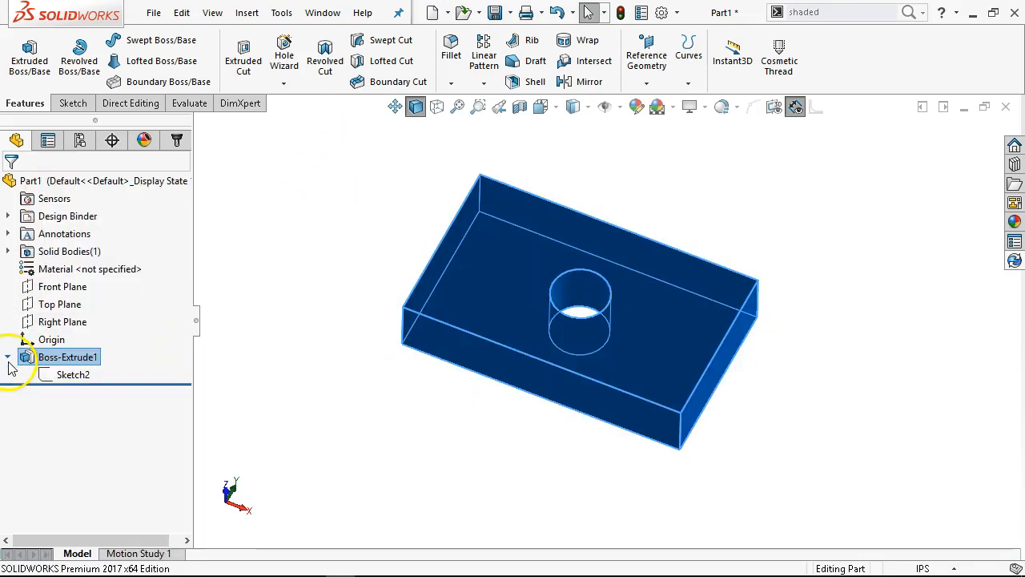
{"action": "right_click", "coordinate": [51, 361]}
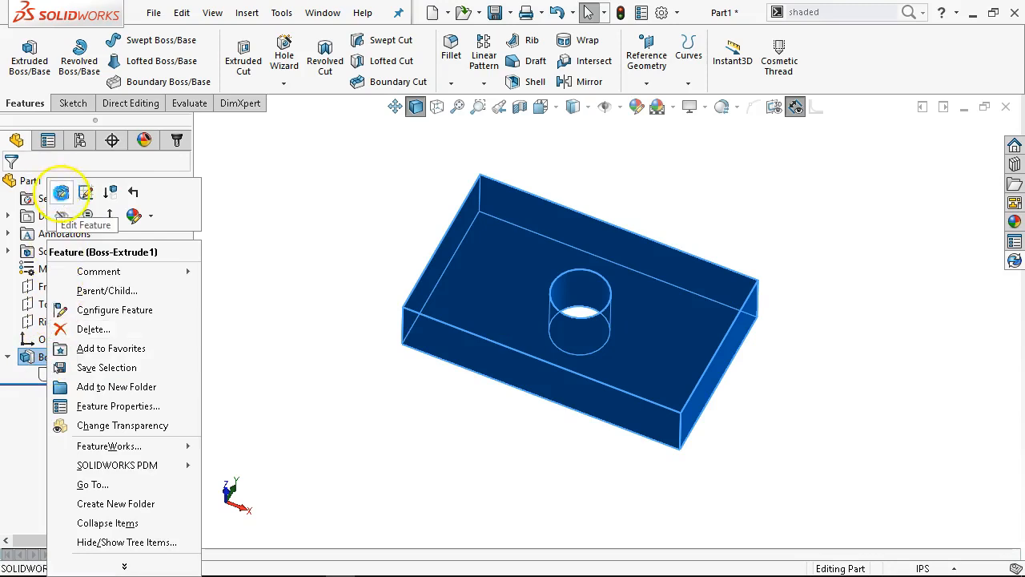
{"action": "left_click", "coordinate": [62, 192]}
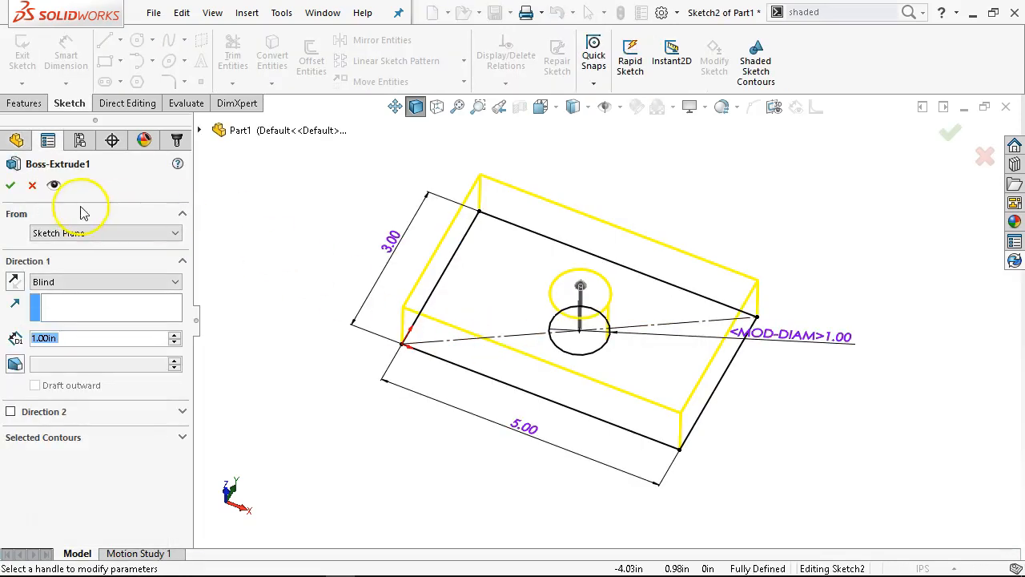
{"action": "left_click", "coordinate": [314, 256]}
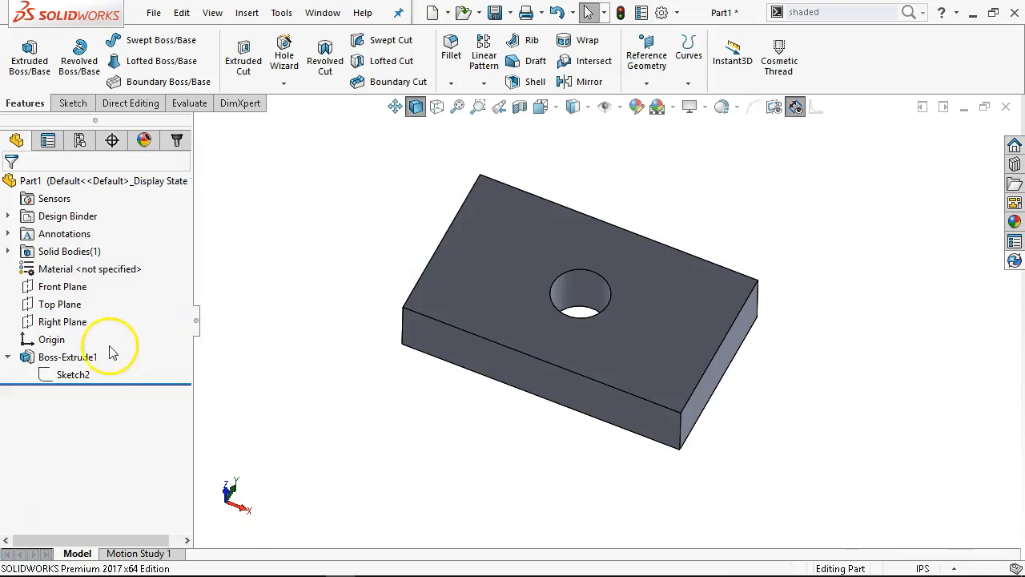
{"action": "right_click", "coordinate": [86, 357]}
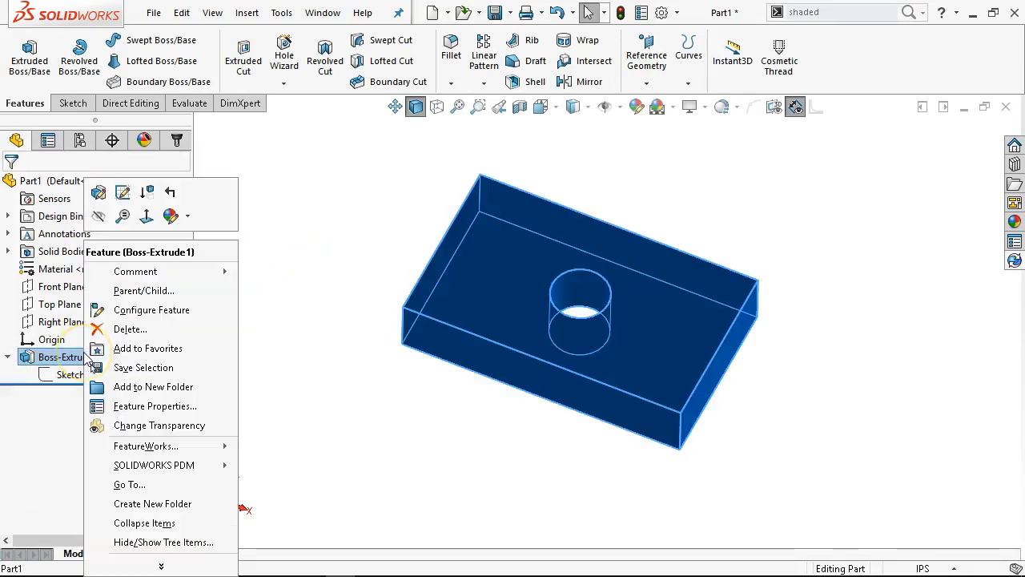
{"action": "left_click", "coordinate": [122, 196]}
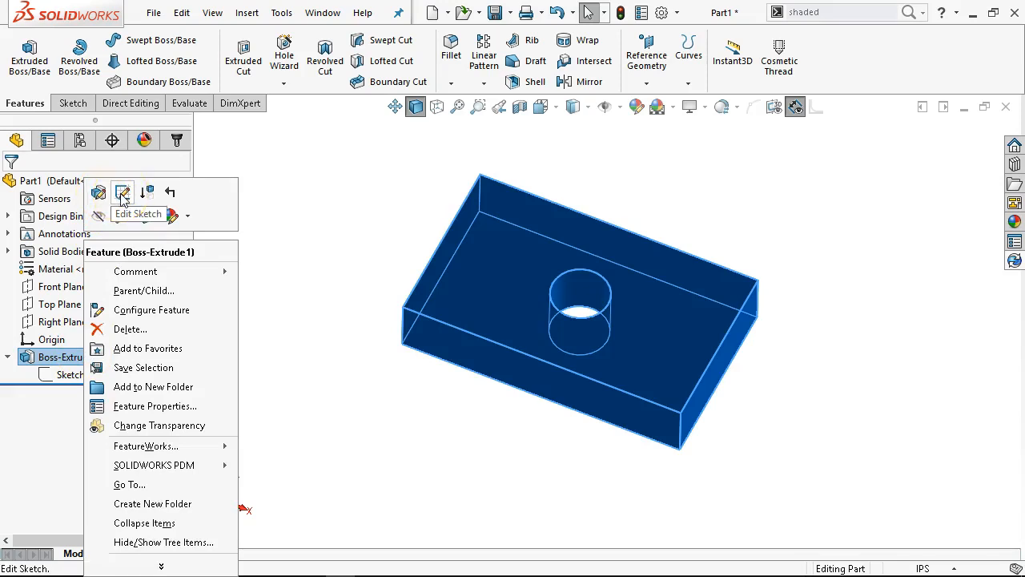
{"action": "left_click", "coordinate": [305, 339]}
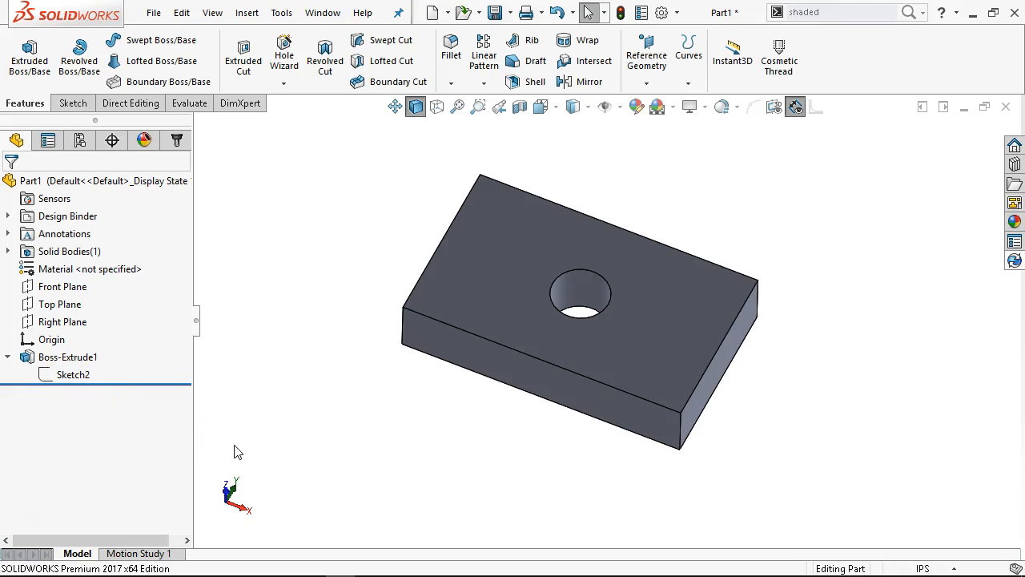
Open the boss's sketch for editing and change the document units to MMGS (millimeter, gram, second)
{"action": "right_click", "coordinate": [64, 376]}
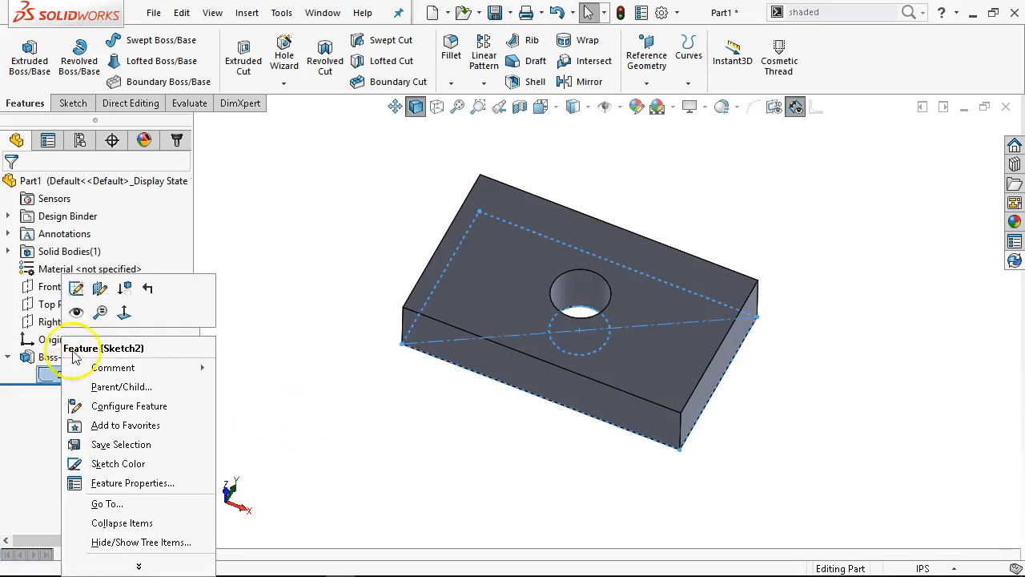
{"action": "left_click", "coordinate": [76, 289]}
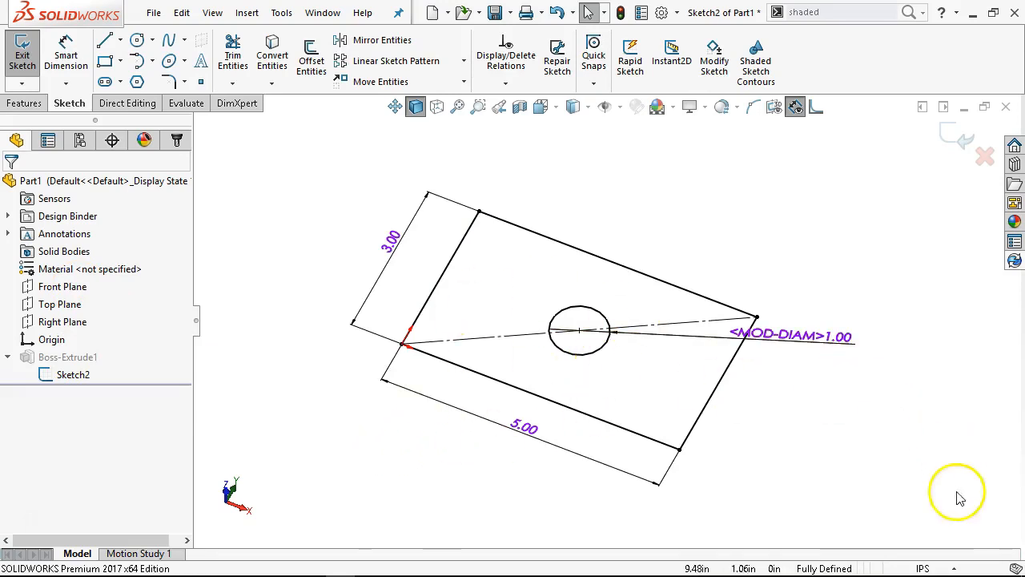
{"action": "left_click", "coordinate": [952, 565]}
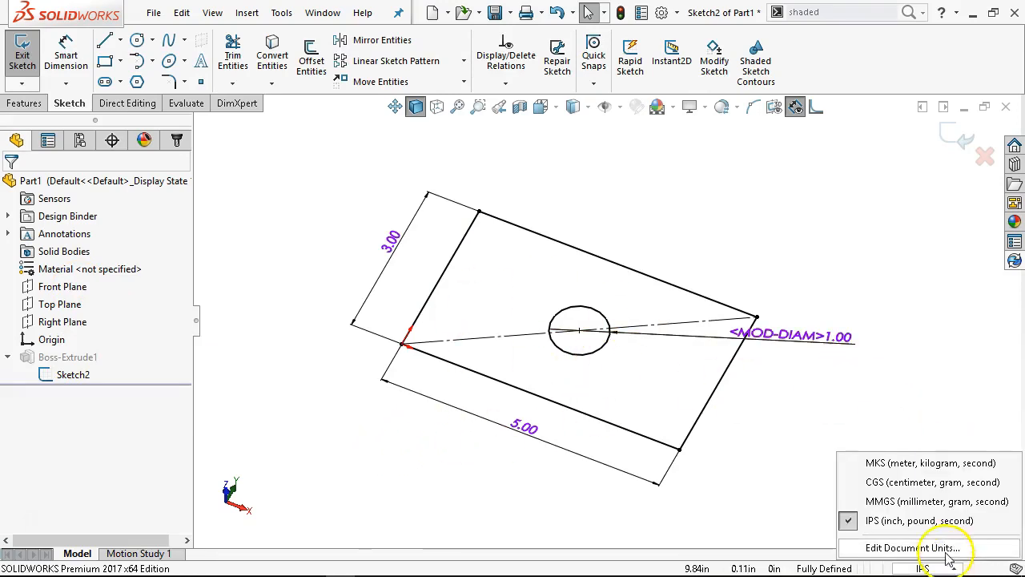
{"action": "left_click", "coordinate": [916, 502]}
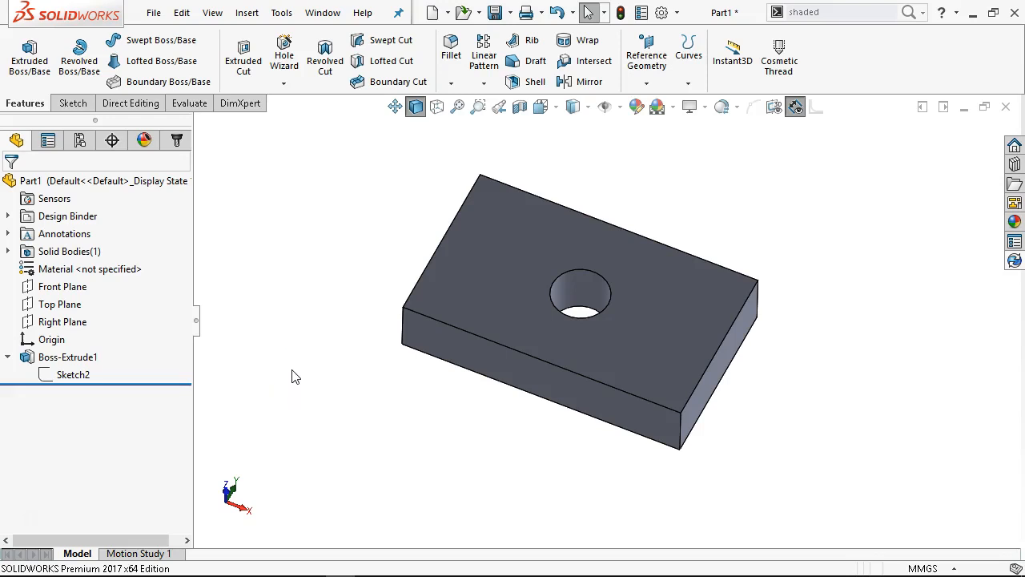
Reopen the boss's sketch to check its dimensions in millimetres, and exit the sketch
{"action": "left_click", "coordinate": [58, 384]}
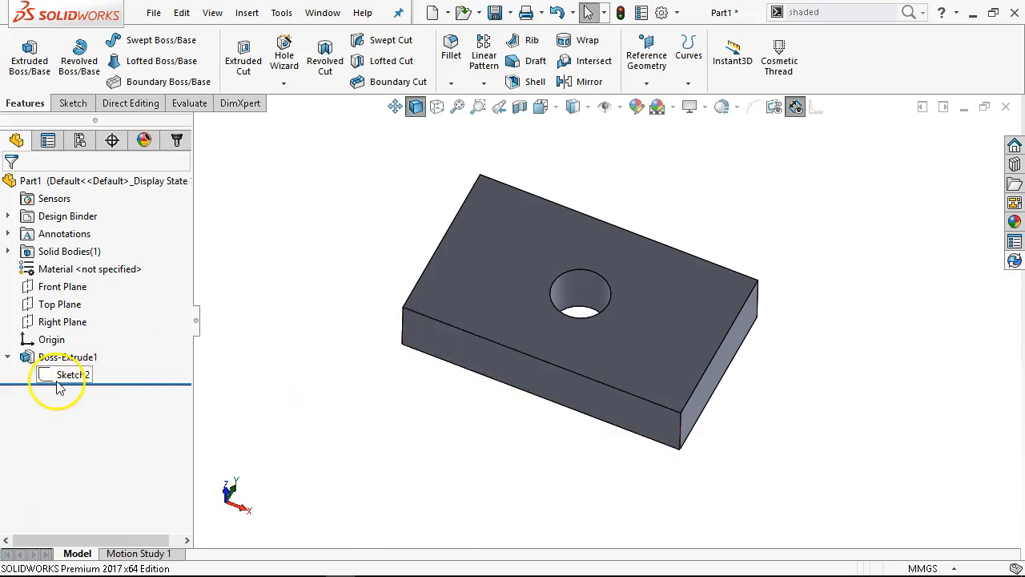
{"action": "right_click", "coordinate": [62, 387]}
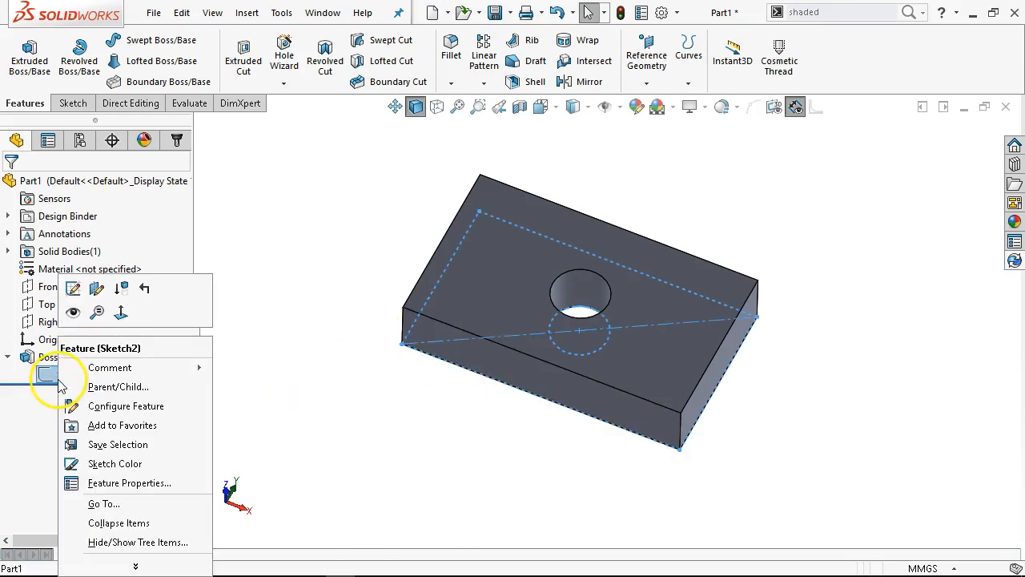
{"action": "left_click", "coordinate": [76, 290]}
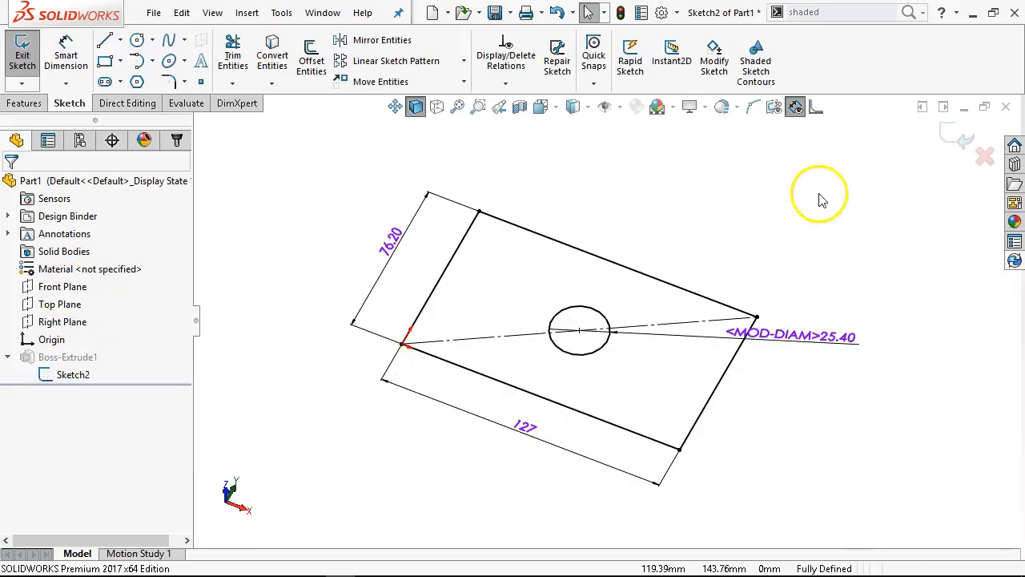
{"action": "left_click", "coordinate": [966, 140]}
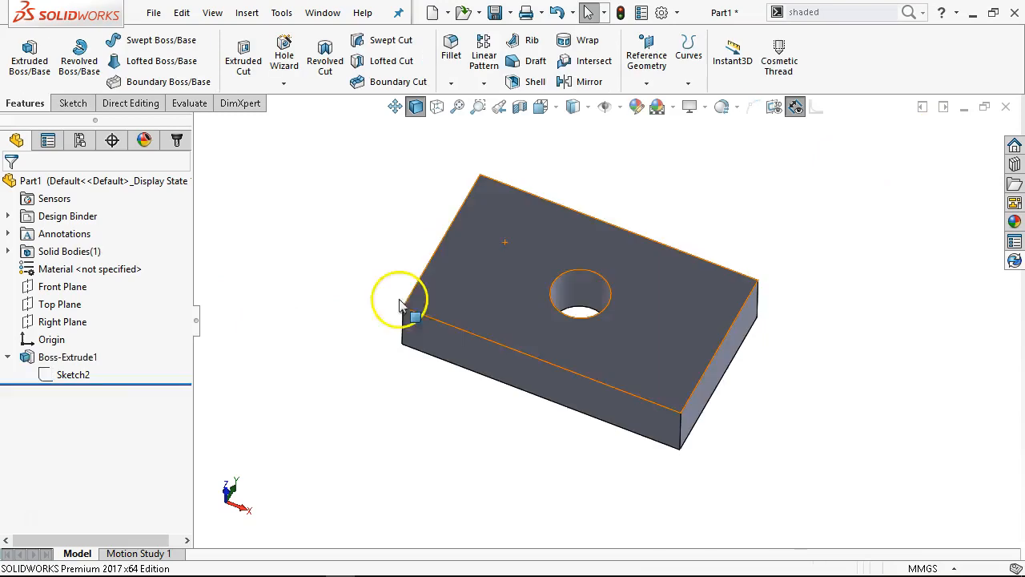
Open the extruded boss's feature definition to check its depth in millimetres, and close it
{"action": "right_click", "coordinate": [56, 361]}
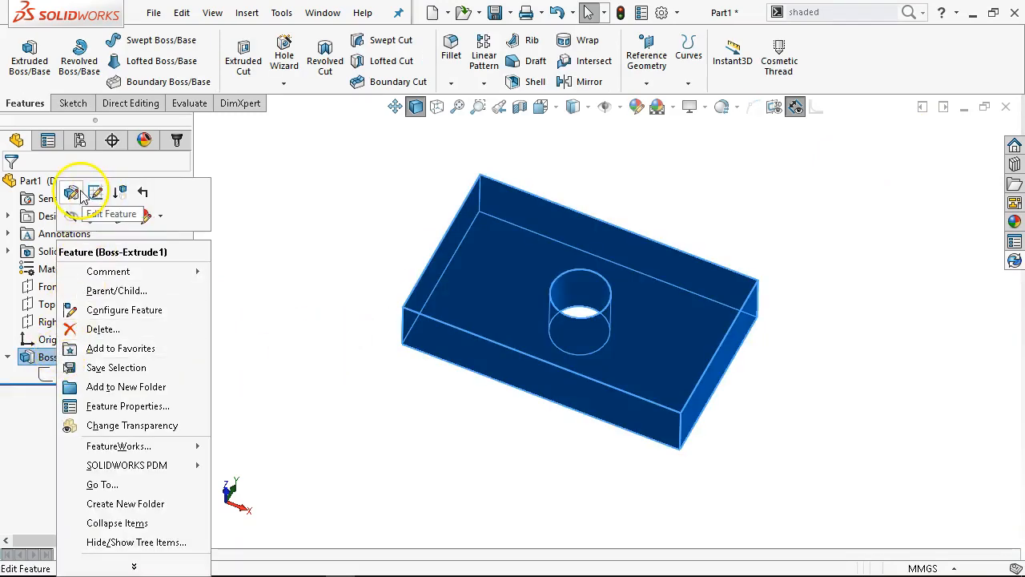
{"action": "left_click", "coordinate": [73, 193]}
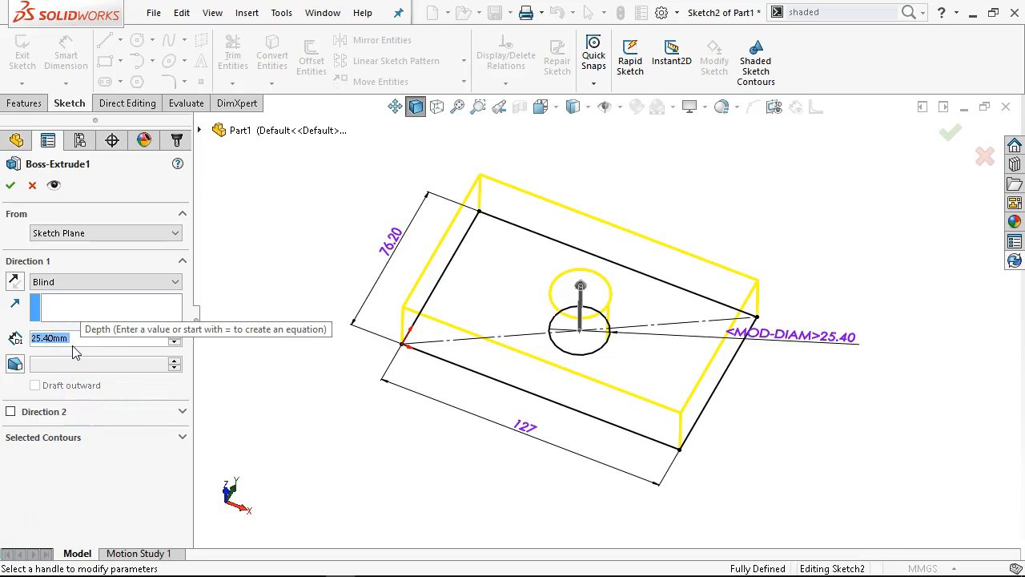
{"action": "left_click", "coordinate": [10, 186]}
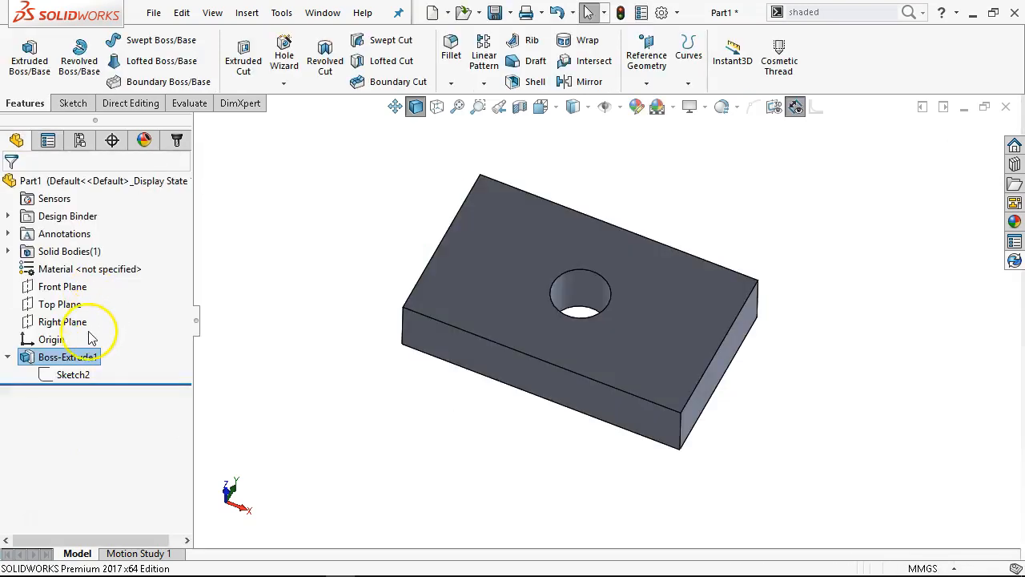
Edit the boss's sketch and convert the diagonal construction line to regular sketch geometry
{"action": "right_click", "coordinate": [69, 359]}
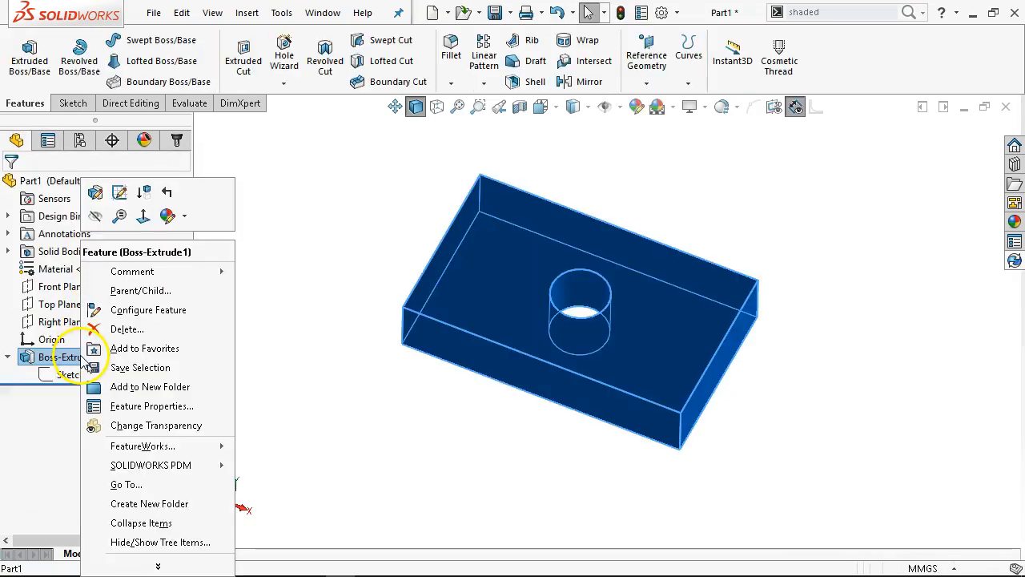
{"action": "left_click", "coordinate": [122, 198]}
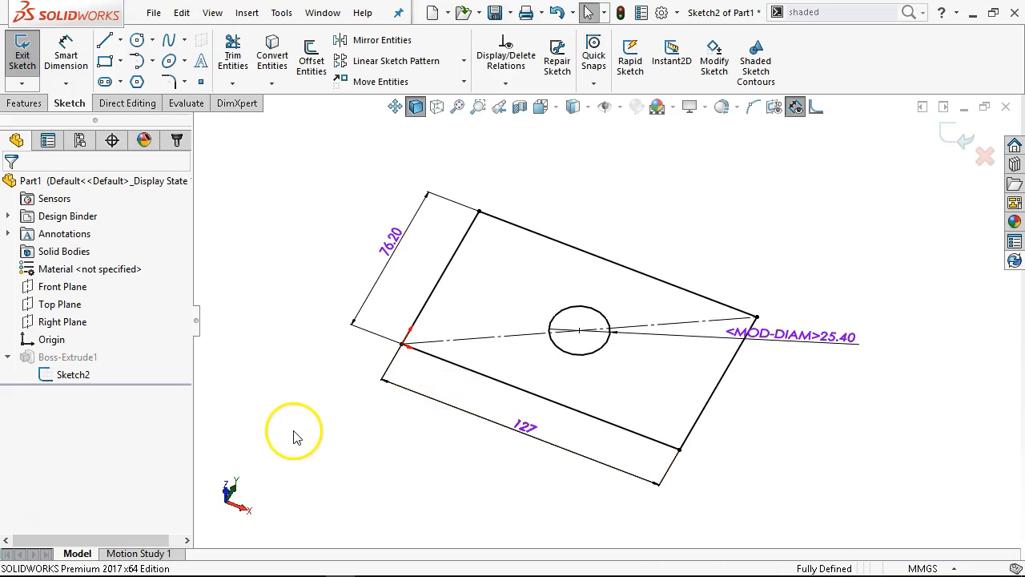
{"action": "left_click", "coordinate": [468, 345]}
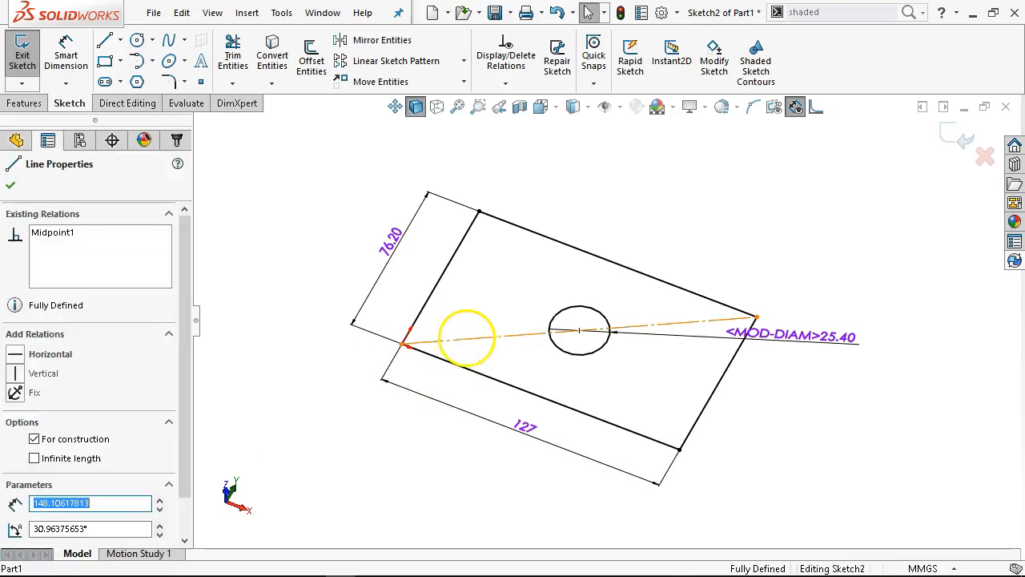
{"action": "left_click", "coordinate": [531, 292]}
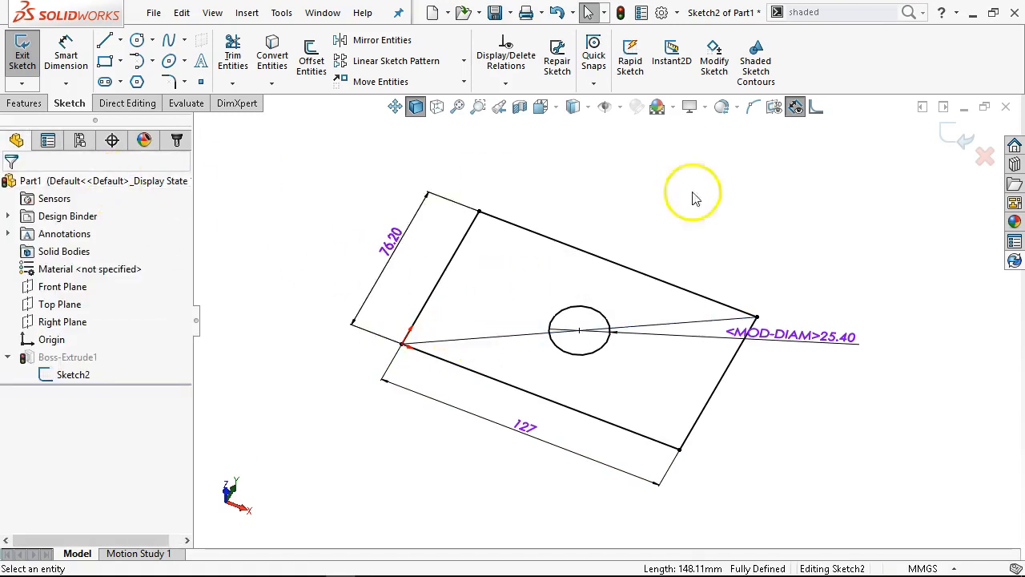
Examine the sketch problem with Check Sketch for Feature and Repair Sketch, and exit the sketch and rebuild anyway
{"action": "left_click", "coordinate": [960, 138]}
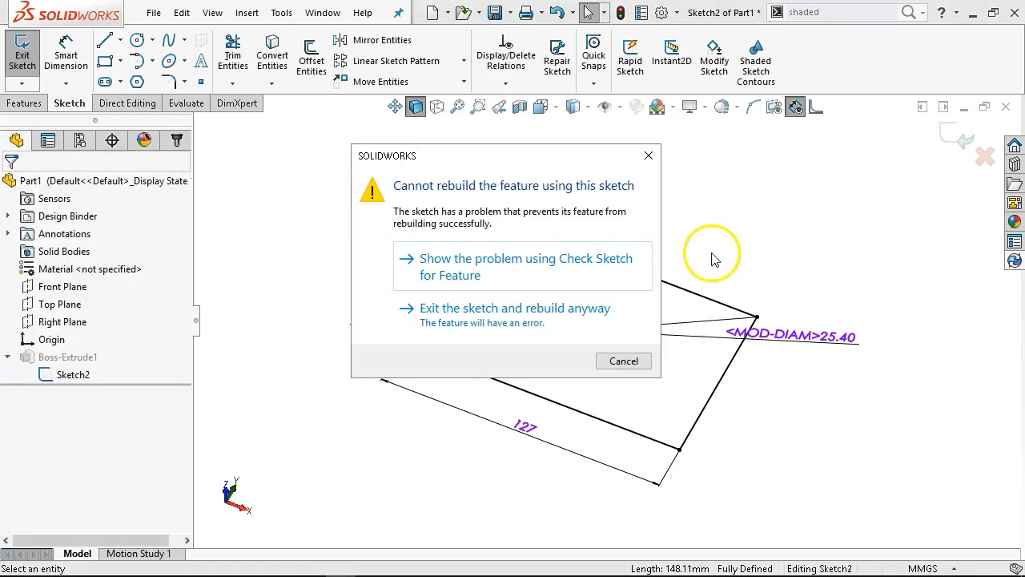
{"action": "left_click", "coordinate": [527, 272]}
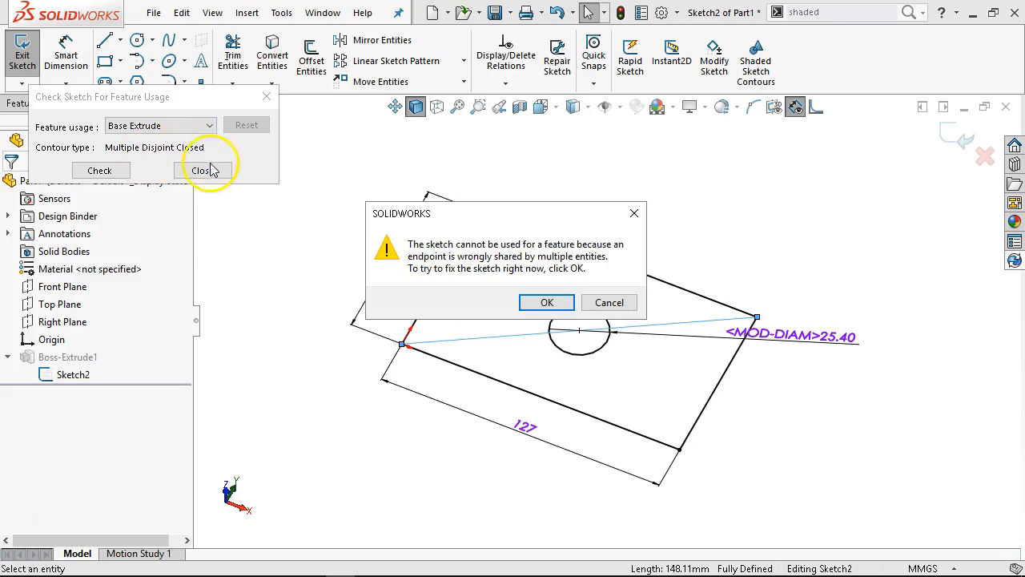
{"action": "left_click", "coordinate": [547, 303]}
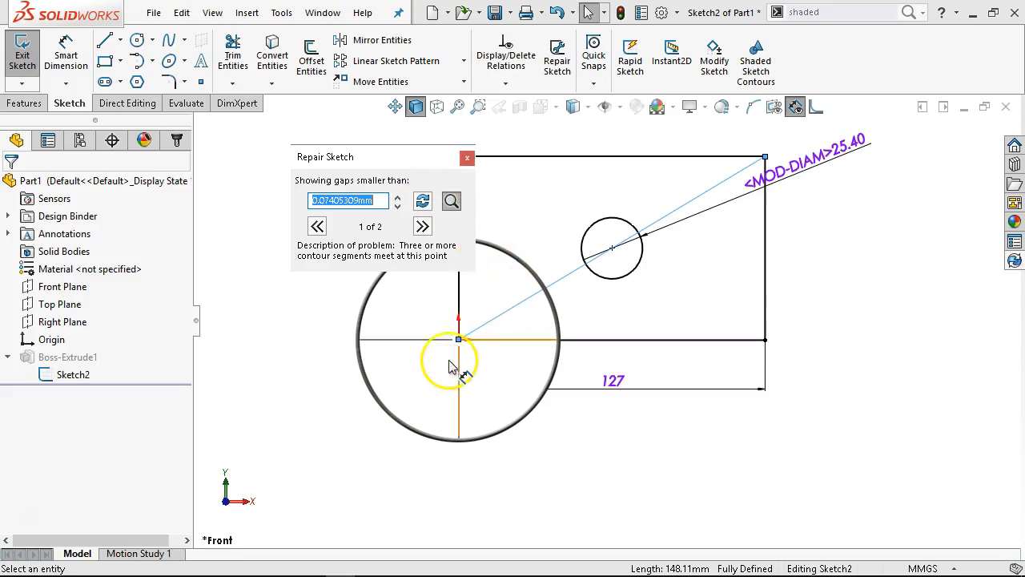
{"action": "left_click", "coordinate": [467, 160]}
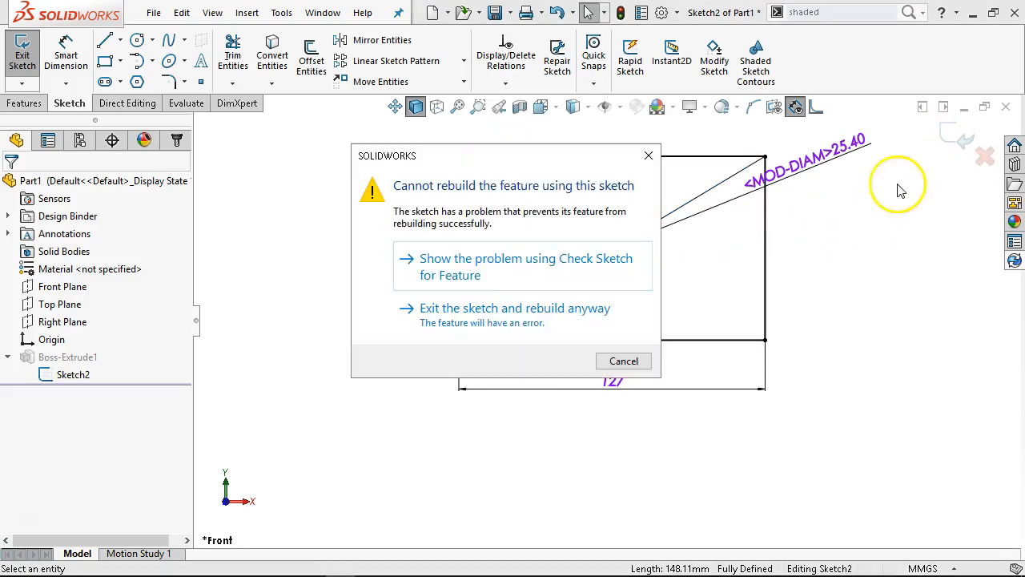
{"action": "left_click", "coordinate": [517, 250]}
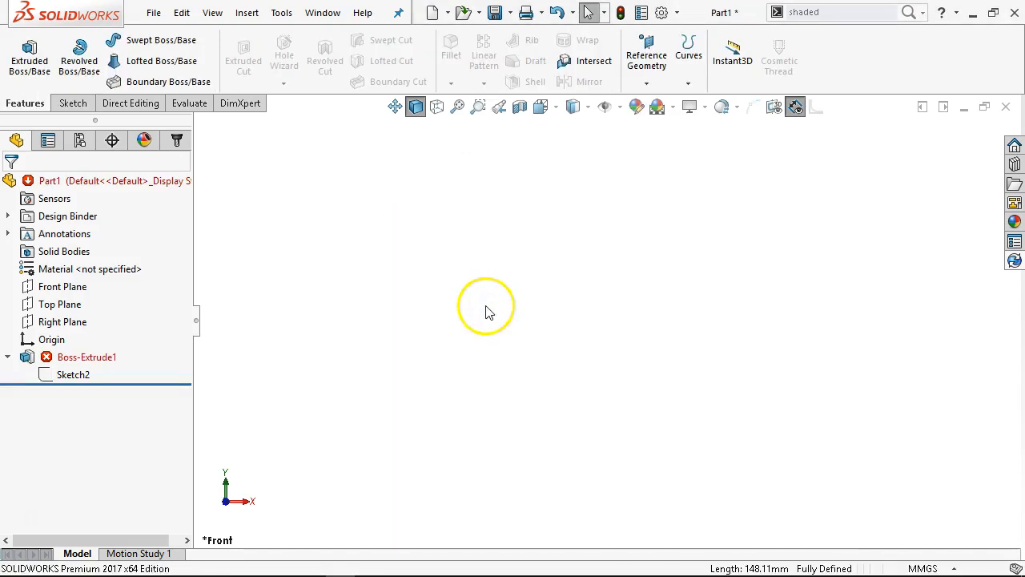
Edit the boss and try to rebuild it from the left-and-top edge contour plus the diagonal line contour, and clear the selected contours
{"action": "mouse_move", "coordinate": [73, 365]}
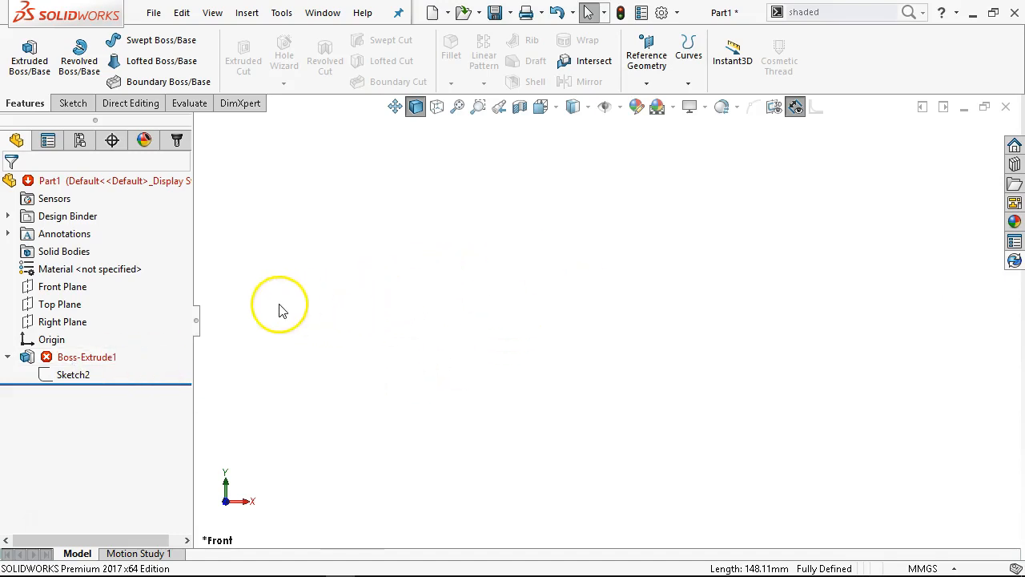
{"action": "right_click", "coordinate": [73, 358]}
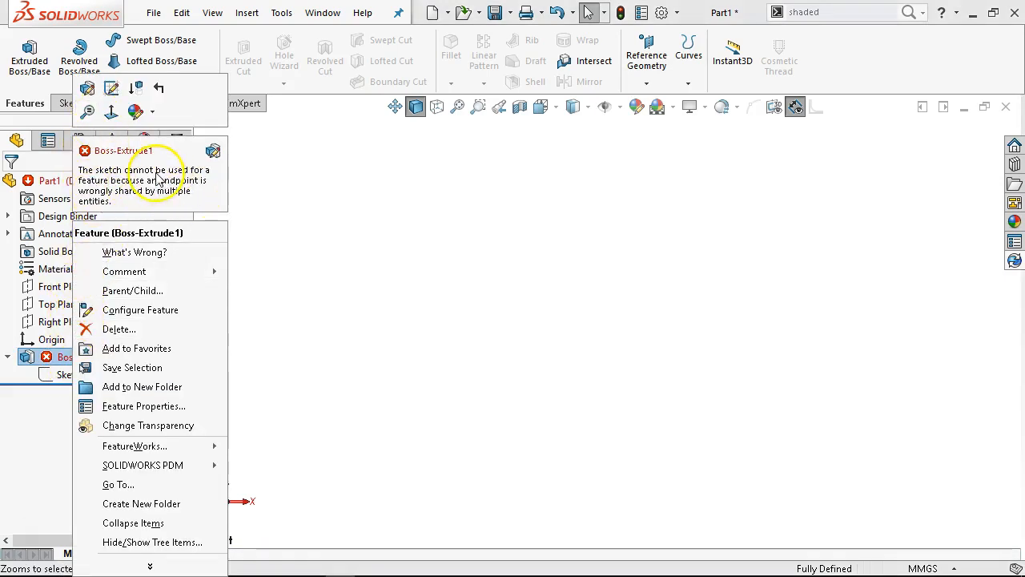
{"action": "left_click", "coordinate": [88, 90]}
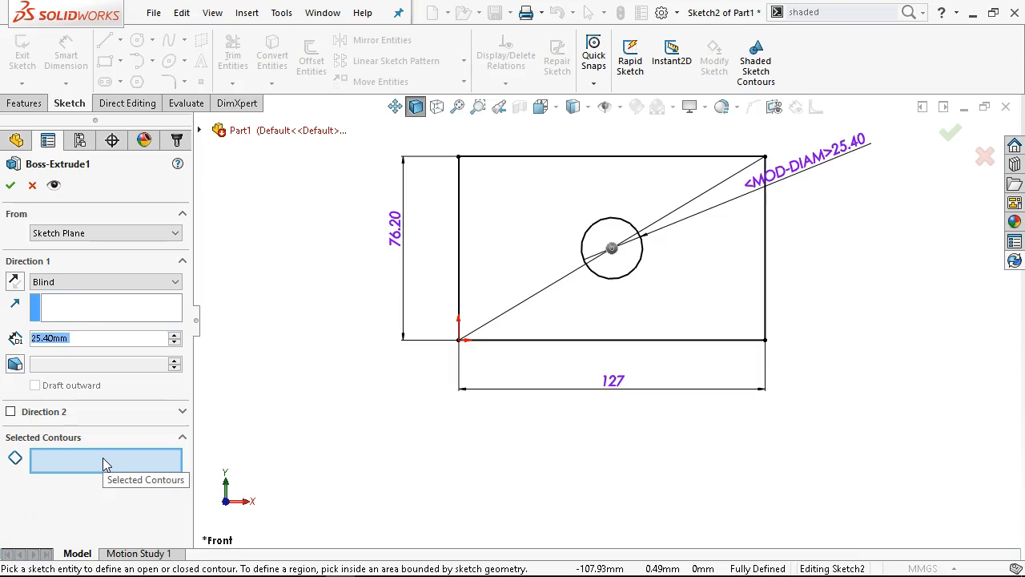
{"action": "left_click", "coordinate": [88, 468]}
{"action": "left_click", "coordinate": [87, 468]}
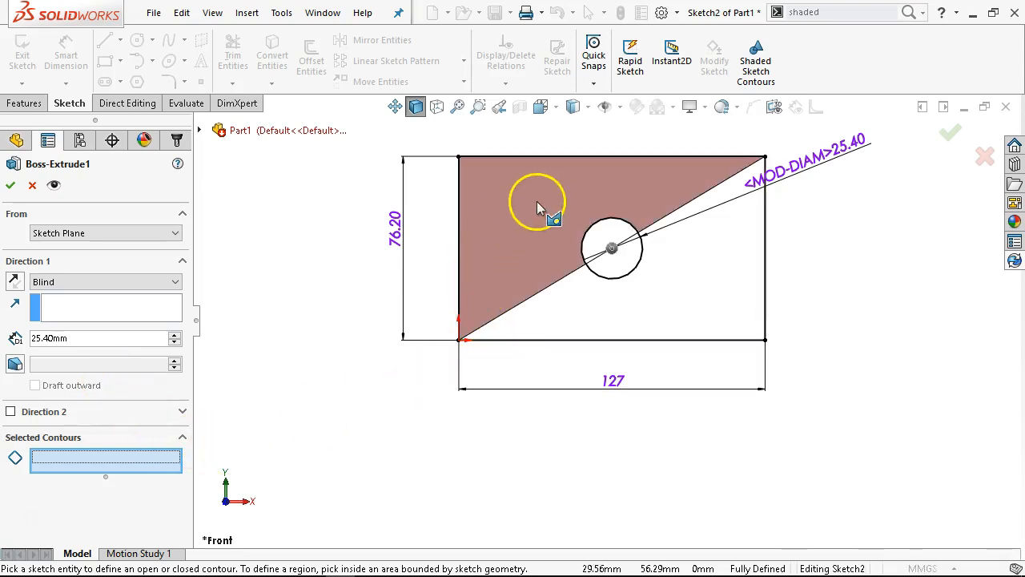
{"action": "left_click", "coordinate": [458, 226]}
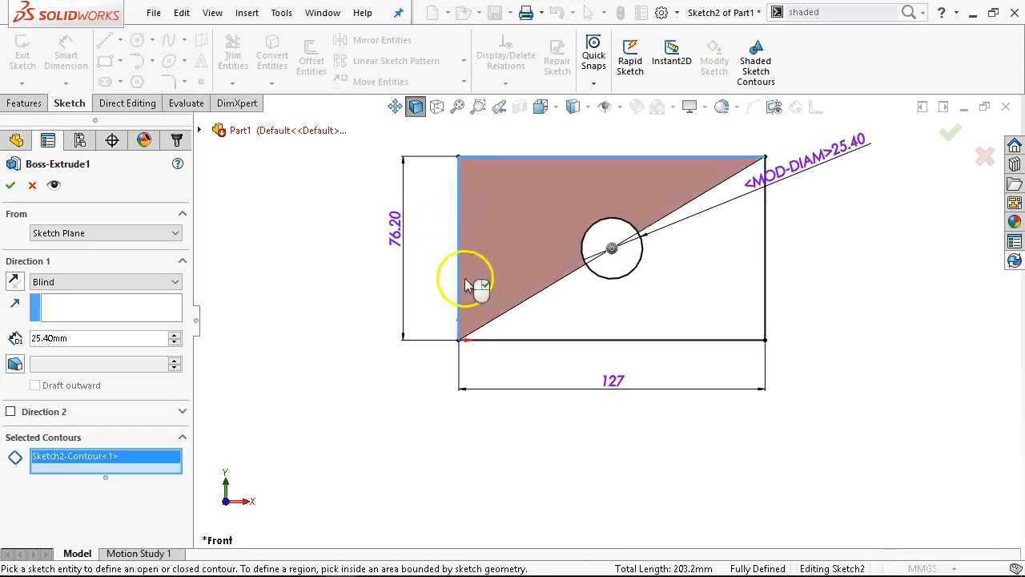
{"action": "left_click", "coordinate": [498, 322]}
{"action": "mouse_move", "coordinate": [366, 401]}
{"action": "middle_mouse_down"}
{"action": "mouse_move", "coordinate": [377, 297]}
{"action": "mouse_move", "coordinate": [359, 214]}
{"action": "mouse_move", "coordinate": [374, 254]}
{"action": "mouse_move", "coordinate": [366, 304]}
{"action": "middle_mouse_up"}
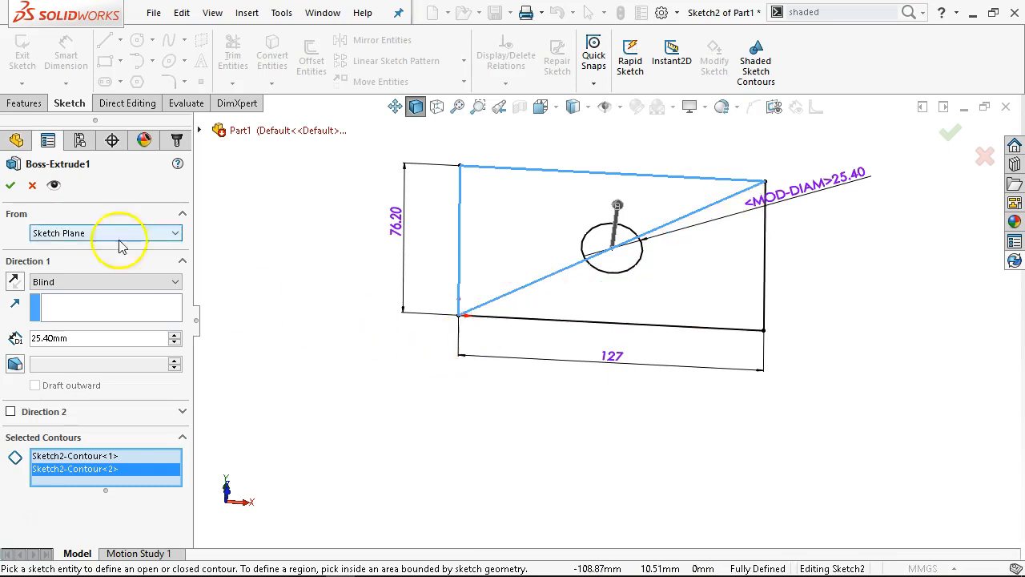
{"action": "left_click", "coordinate": [9, 189]}
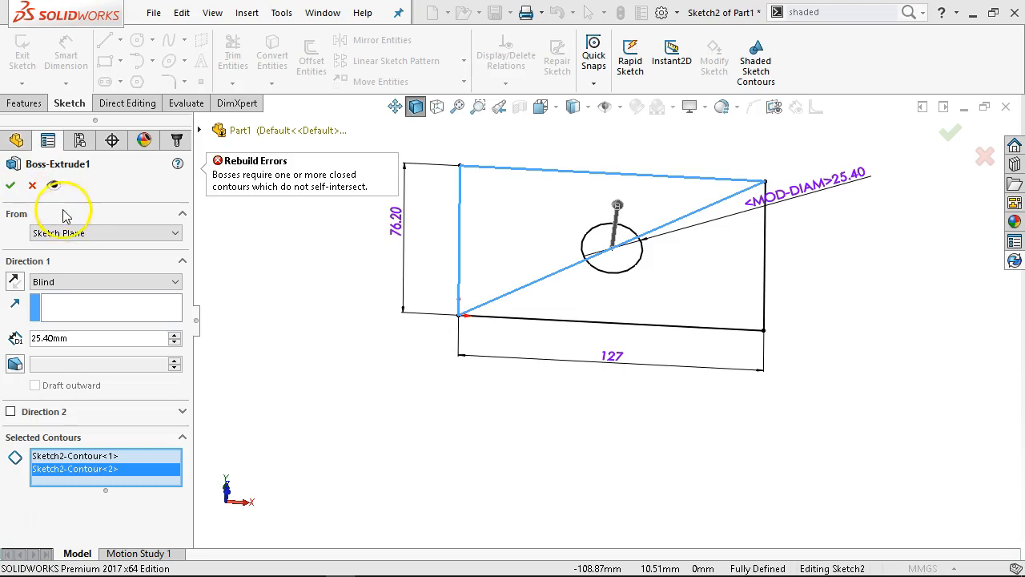
{"action": "right_click", "coordinate": [81, 459]}
{"action": "left_click", "coordinate": [115, 457]}
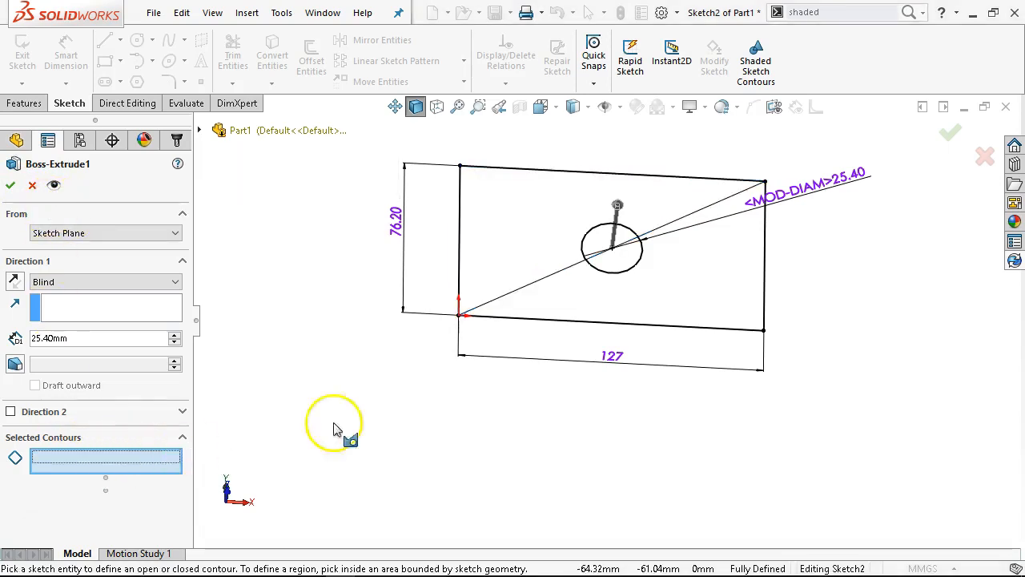
Try to rebuild the boss from the bottom-and-right and left-and-top edge contours of the rectangle, and clear the selected contours
{"action": "left_click", "coordinate": [508, 319]}
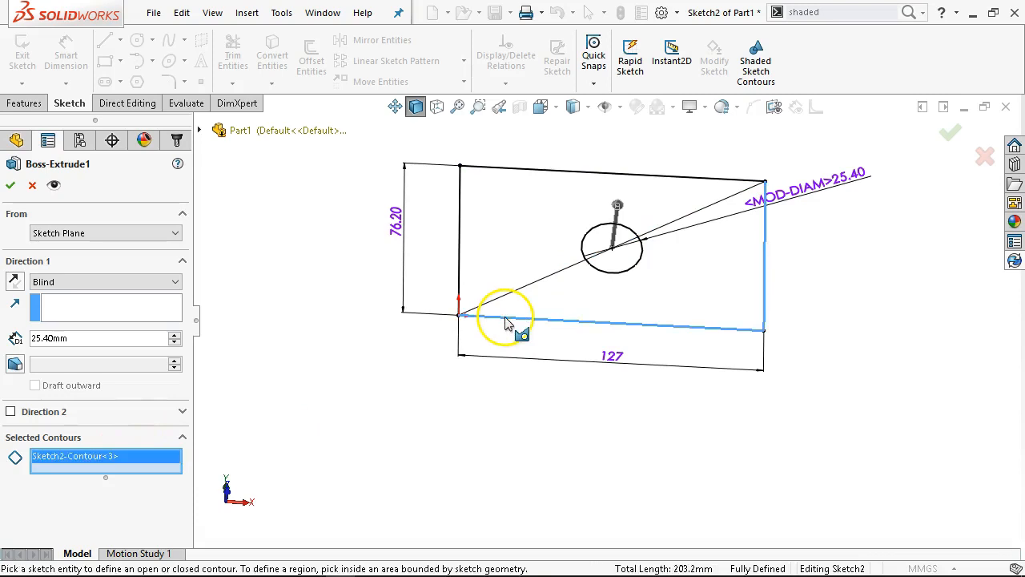
{"action": "left_click", "coordinate": [457, 274]}
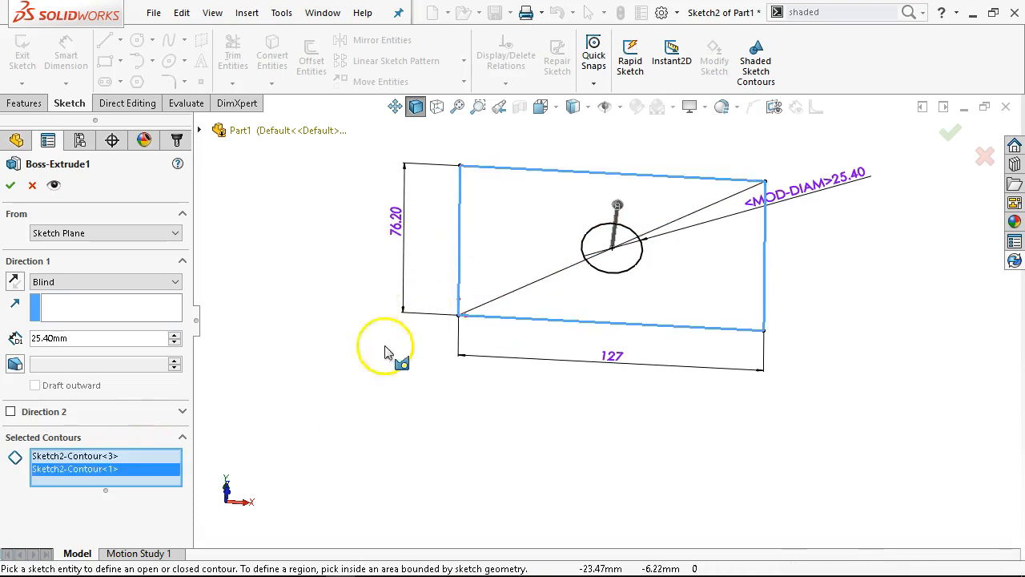
{"action": "left_click", "coordinate": [10, 185]}
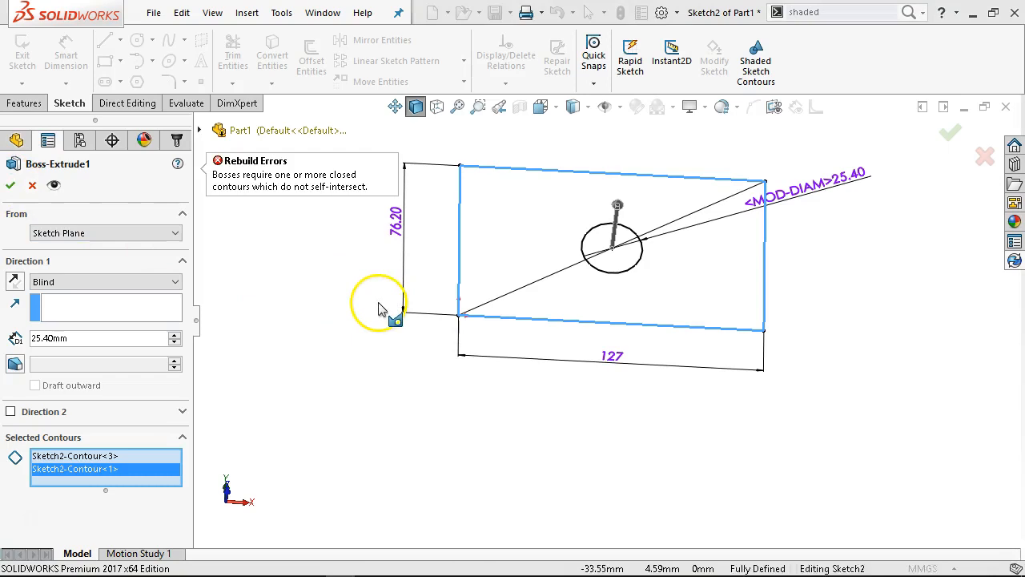
{"action": "right_click", "coordinate": [133, 462]}
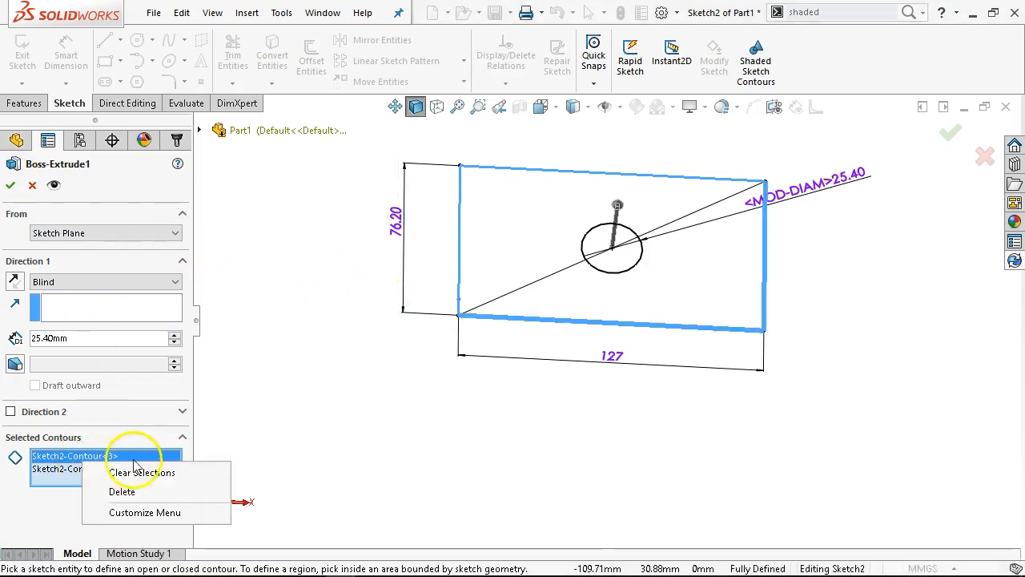
{"action": "left_click", "coordinate": [141, 471]}
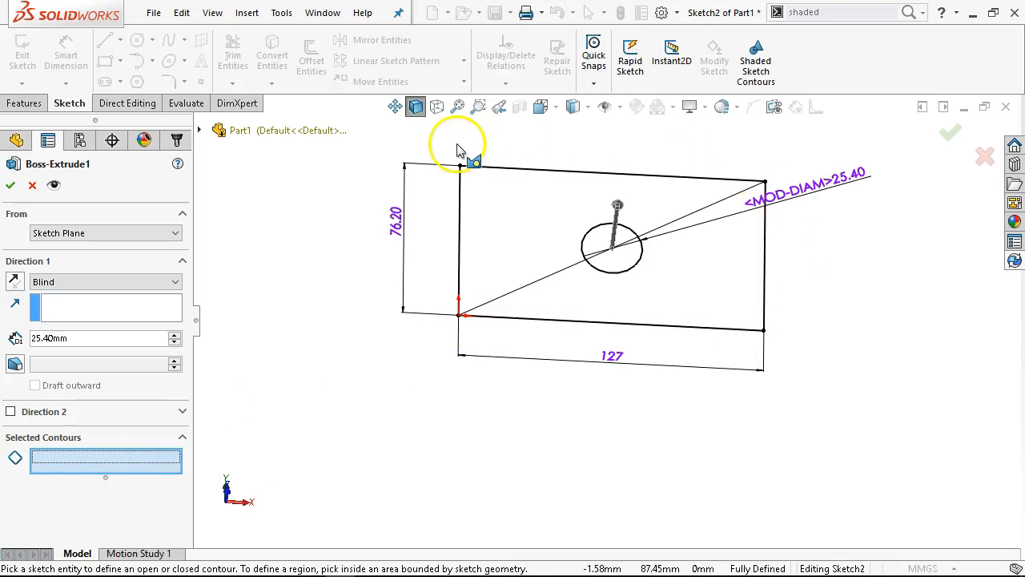
Extrude the region above the diagonal and the lower half of the circle as the boss's selected contours
{"action": "middle_click_drag", "start_coordinate": [332, 366], "coordinate": [305, 355]}
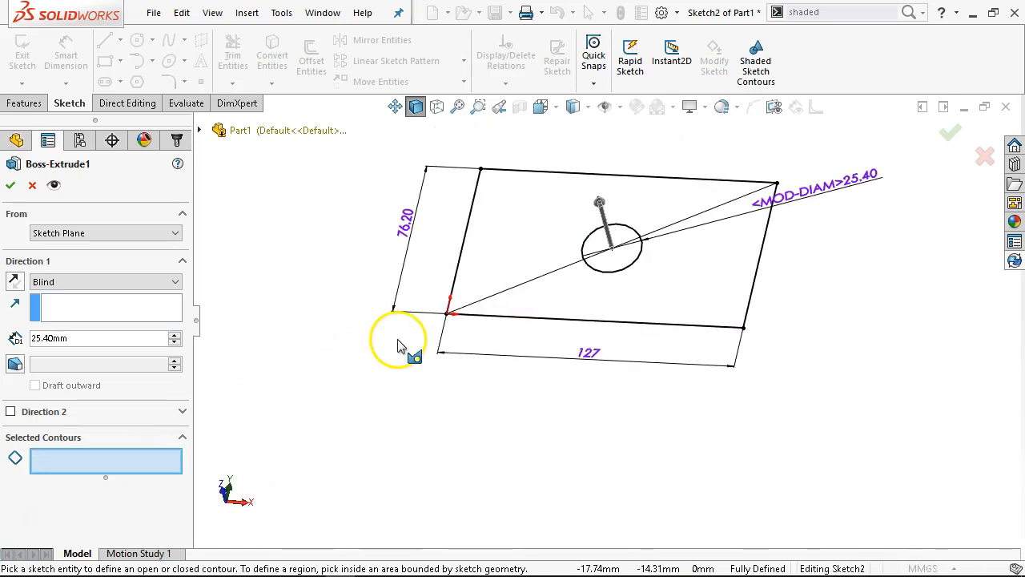
{"action": "left_click", "coordinate": [531, 238]}
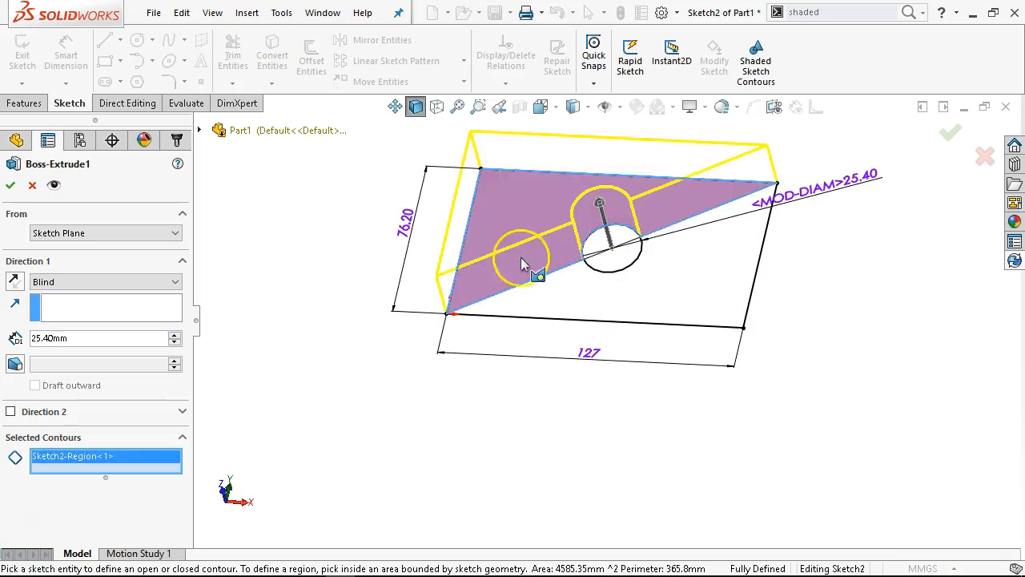
{"action": "left_click", "coordinate": [603, 264]}
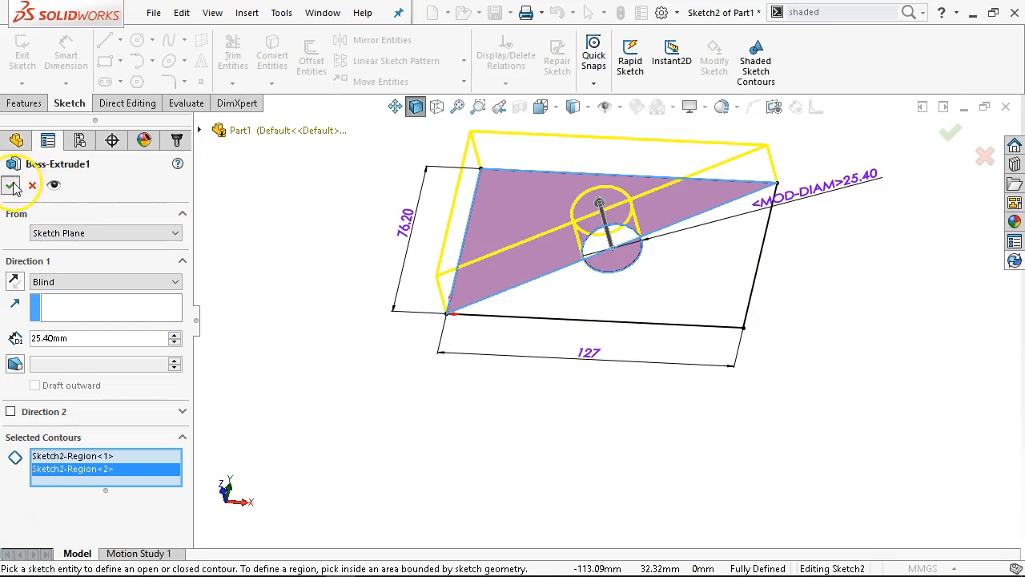
{"action": "left_click", "coordinate": [11, 186]}
Expand the solid bodies folder and inspect each of the two extruded bodies from several angles
{"action": "middle_click_drag", "start_coordinate": [297, 435], "coordinate": [492, 453]}
{"action": "scroll", "coordinate": [609, 255], "scroll_direction": "down", "scroll_amount": 3}
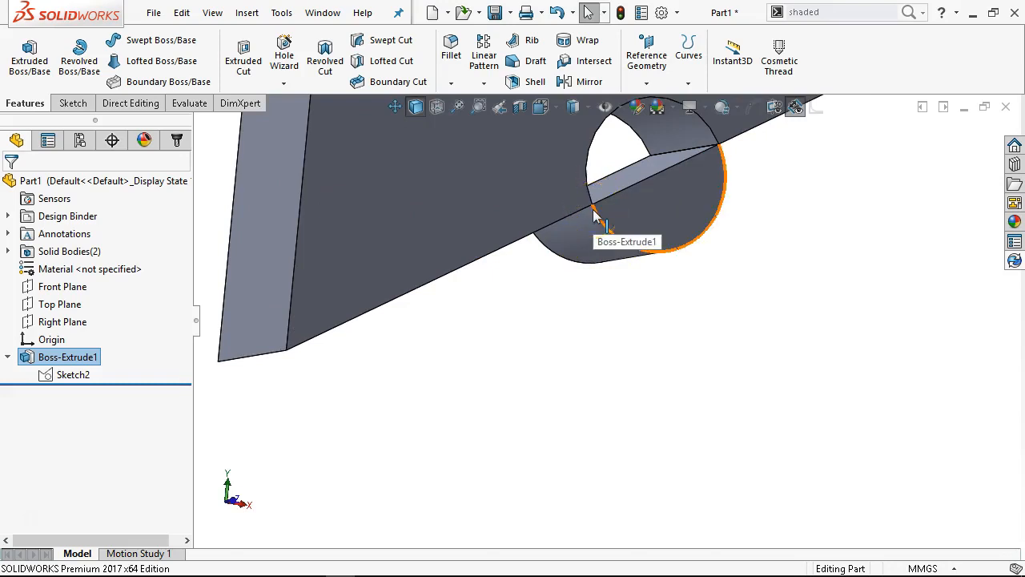
{"action": "left_click", "coordinate": [15, 250]}
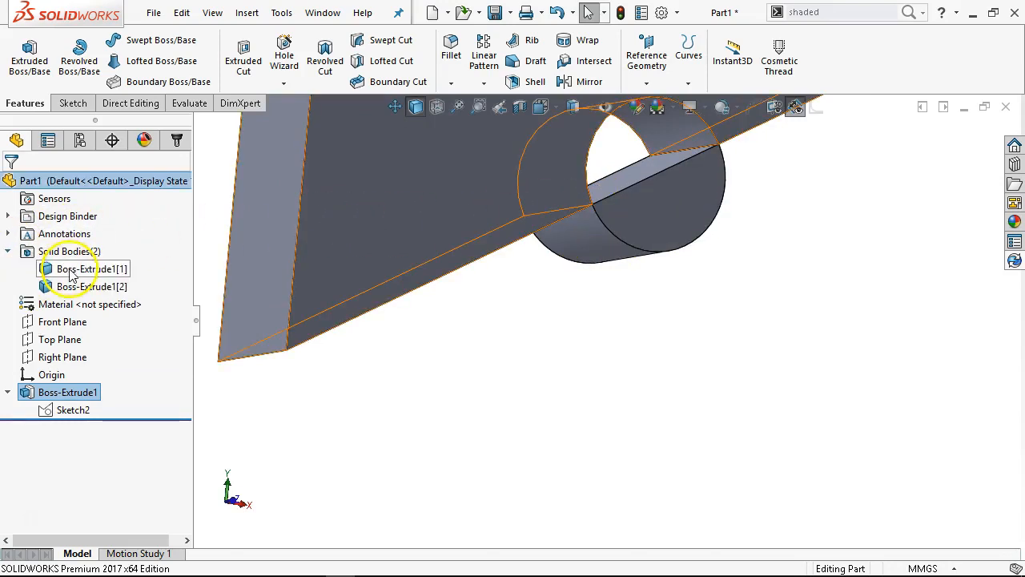
{"action": "left_click", "coordinate": [80, 269]}
{"action": "left_click", "coordinate": [84, 287]}
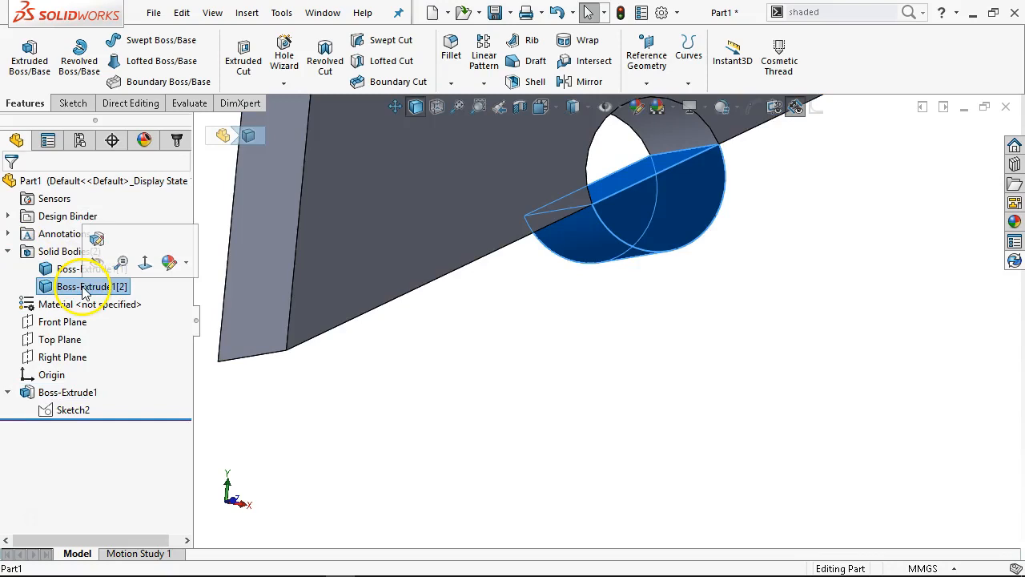
{"action": "mouse_move", "coordinate": [550, 339]}
{"action": "middle_mouse_down"}
{"action": "mouse_move", "coordinate": [503, 172]}
{"action": "mouse_move", "coordinate": [521, 184]}
{"action": "mouse_move", "coordinate": [435, 263]}
{"action": "middle_mouse_up"}
Reopen the boss's sketch to view its geometry, and exit the sketch
{"action": "right_click", "coordinate": [70, 410]}
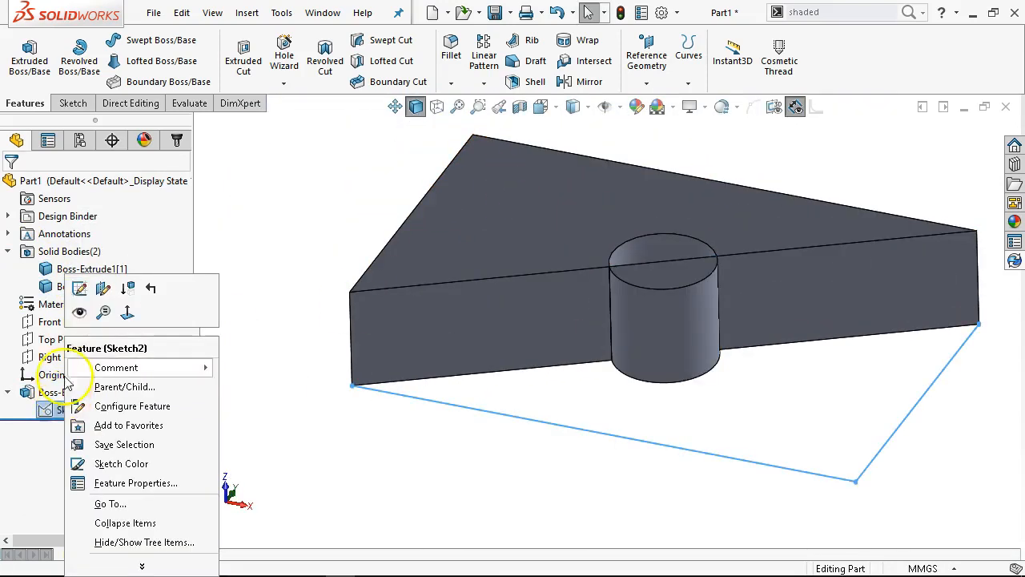
{"action": "left_click", "coordinate": [80, 288]}
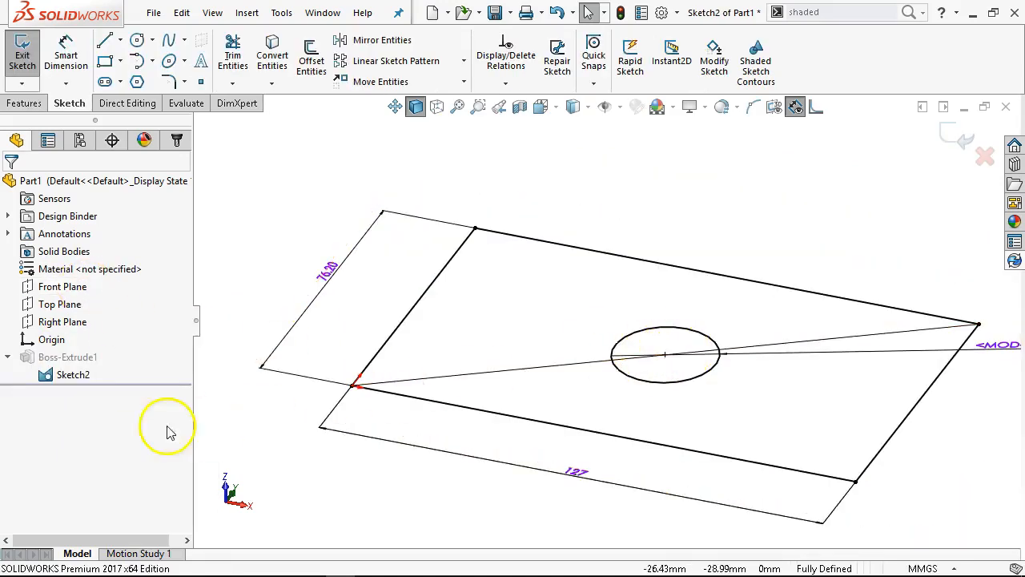
{"action": "left_click", "coordinate": [960, 141]}
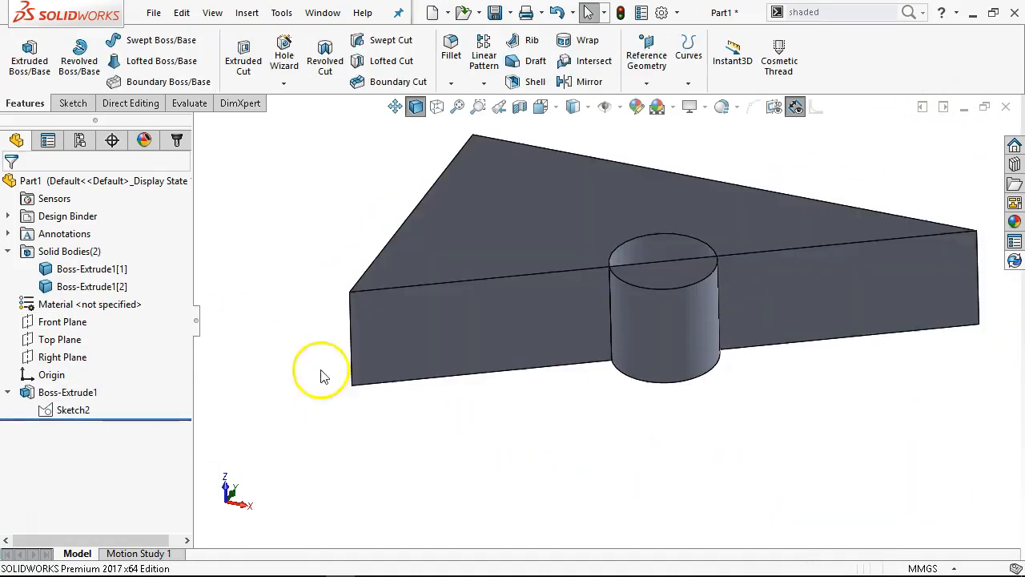
Edit the boss, clear its selected contours, and extrude the two regions outside the circle on both sides of the diagonal
{"action": "right_click", "coordinate": [40, 392]}
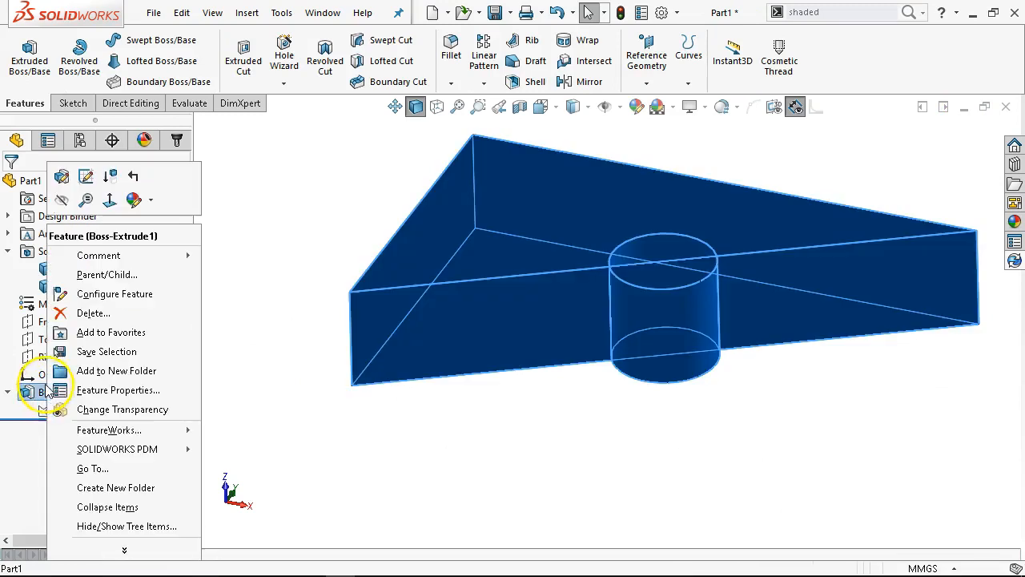
{"action": "left_click", "coordinate": [61, 184]}
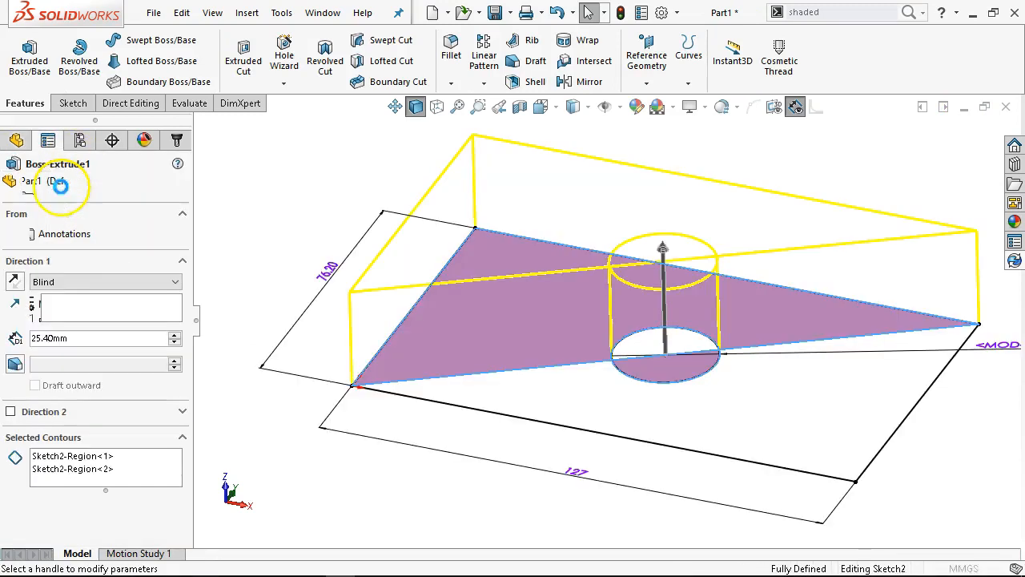
{"action": "right_click", "coordinate": [145, 454]}
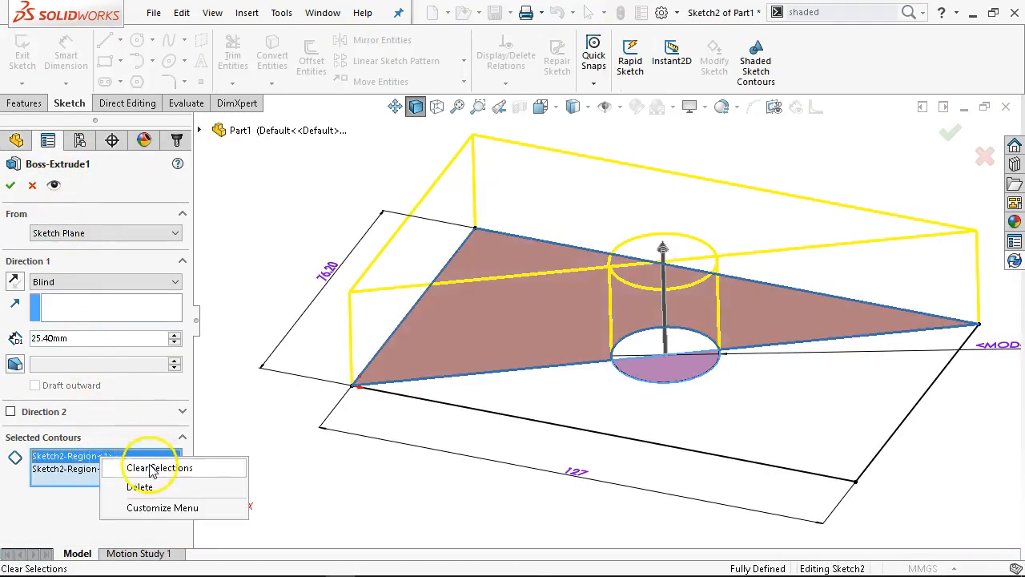
{"action": "left_click", "coordinate": [152, 467]}
{"action": "left_click", "coordinate": [561, 389]}
{"action": "left_click", "coordinate": [421, 374]}
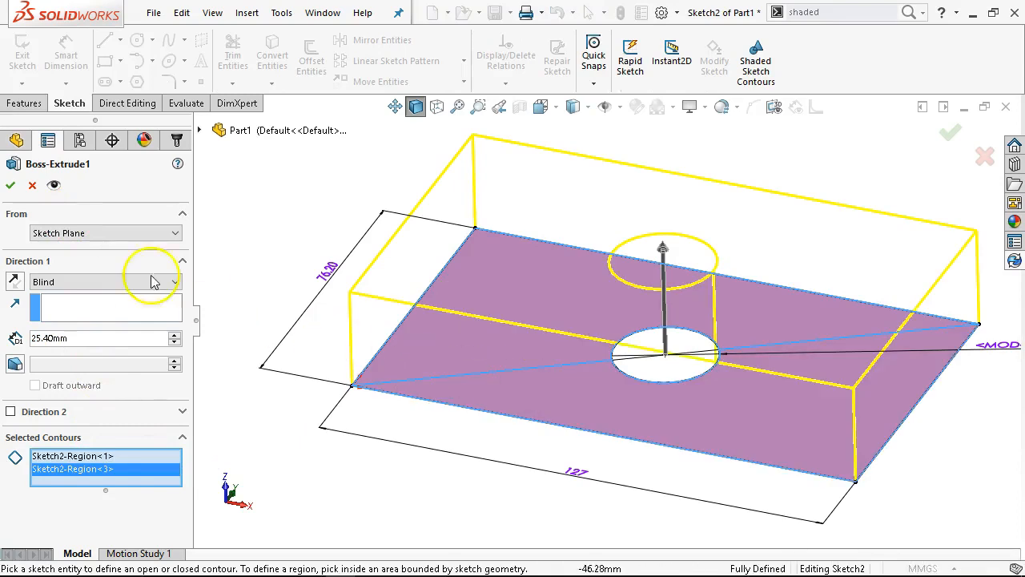
{"action": "left_click", "coordinate": [10, 185]}
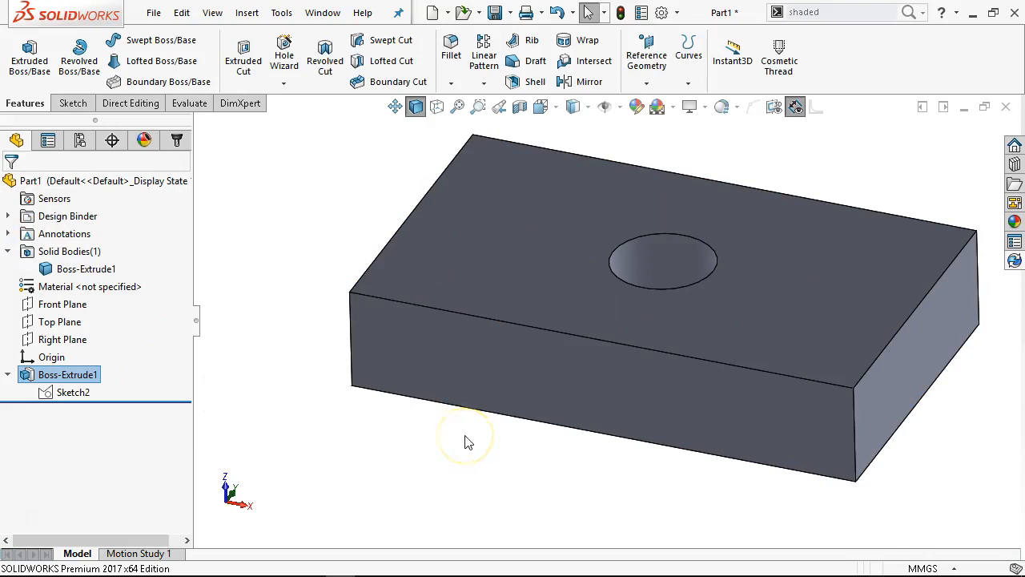
Show the part from the front and select the boss's sketch in the feature tree
{"action": "left_click", "coordinate": [465, 516]}
{"action": "key", "text": "ctrl+1"}
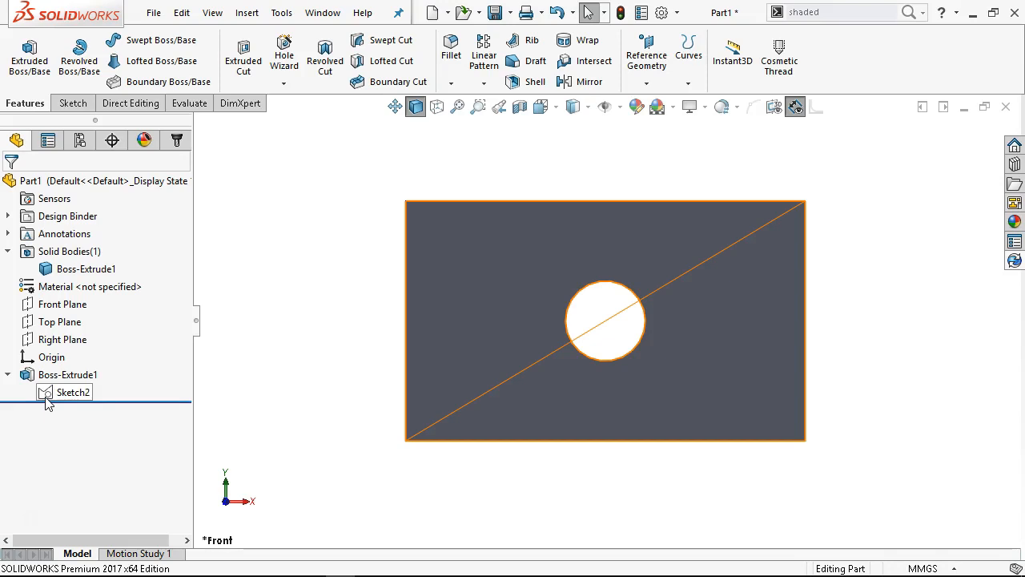
{"action": "left_click", "coordinate": [44, 392]}
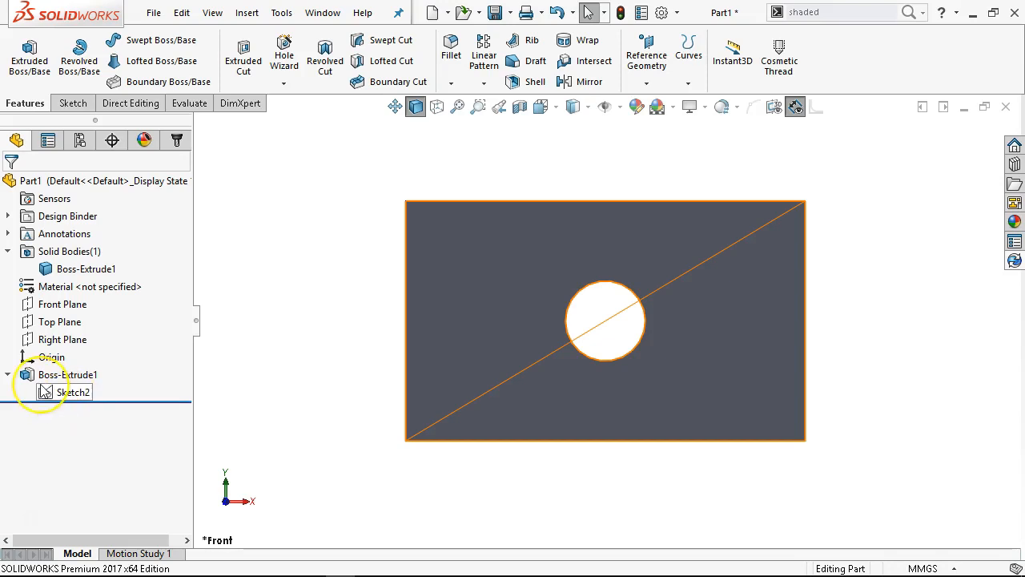